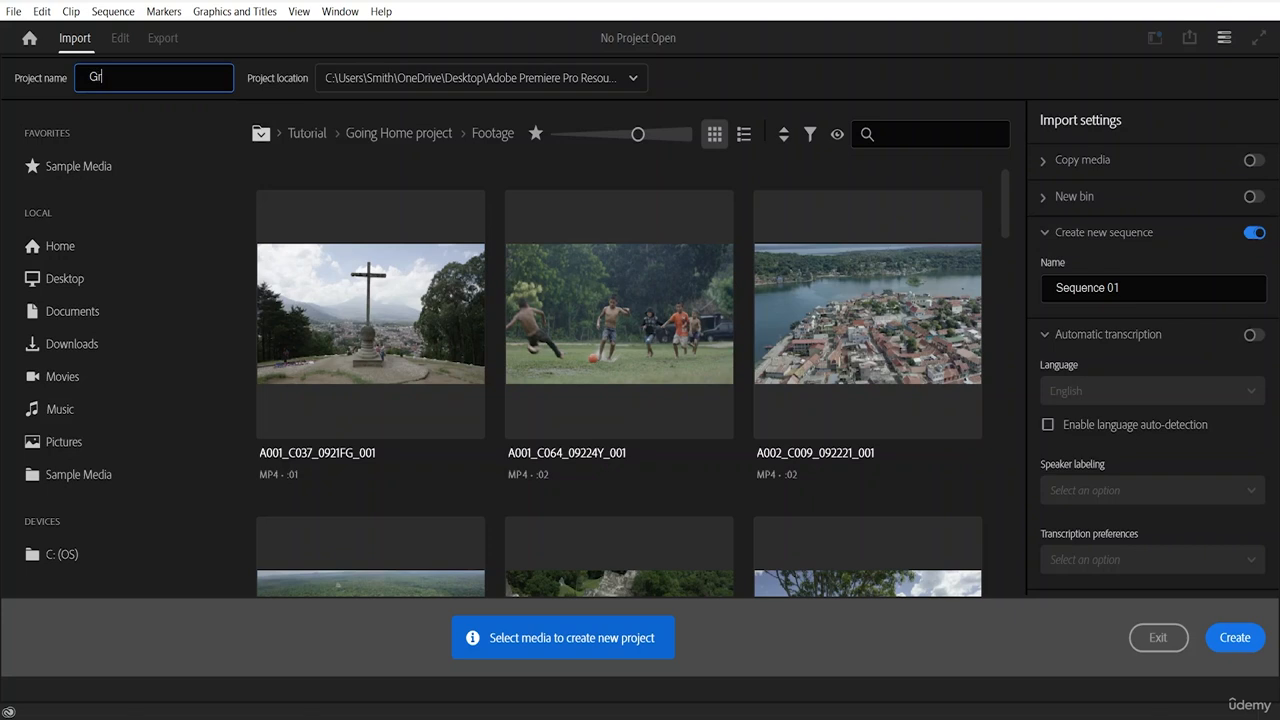
Step: Name the new project "Grow effect" and create it
{"action": "type", "text": "ect"}
{"action": "left_click", "coordinate": [1240, 650]}
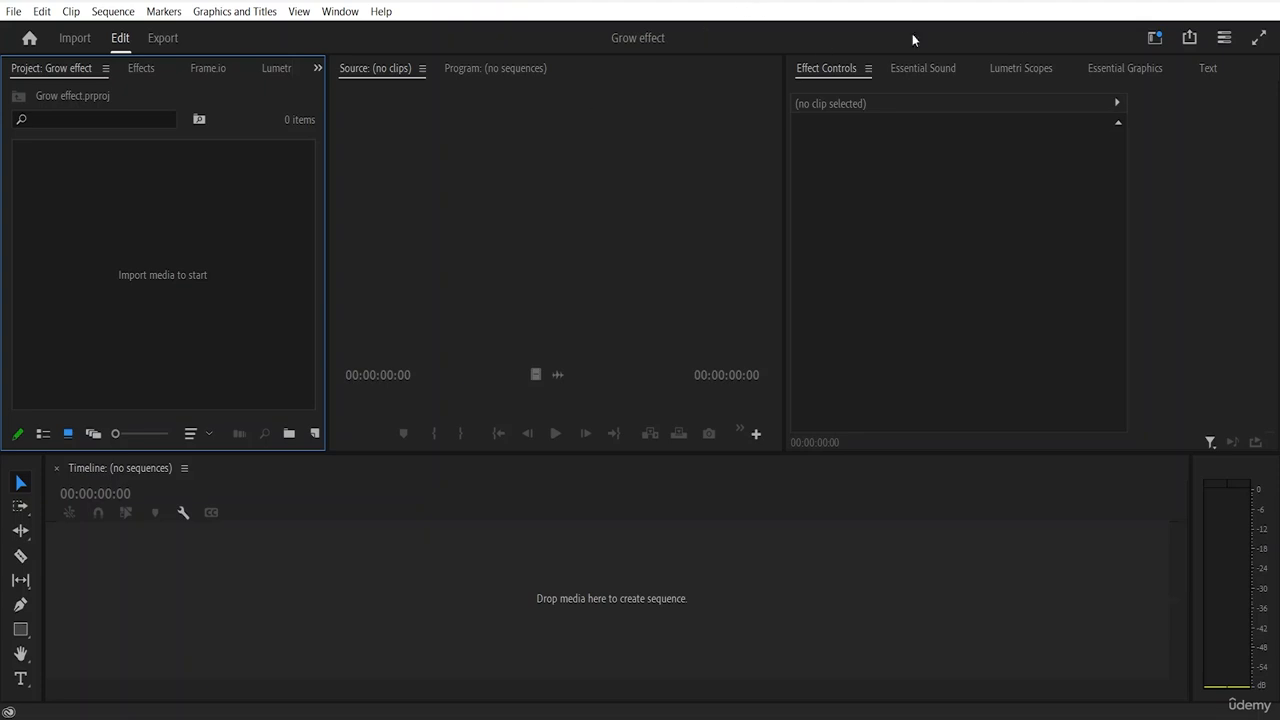
{"action": "left_click", "coordinate": [345, 9]}
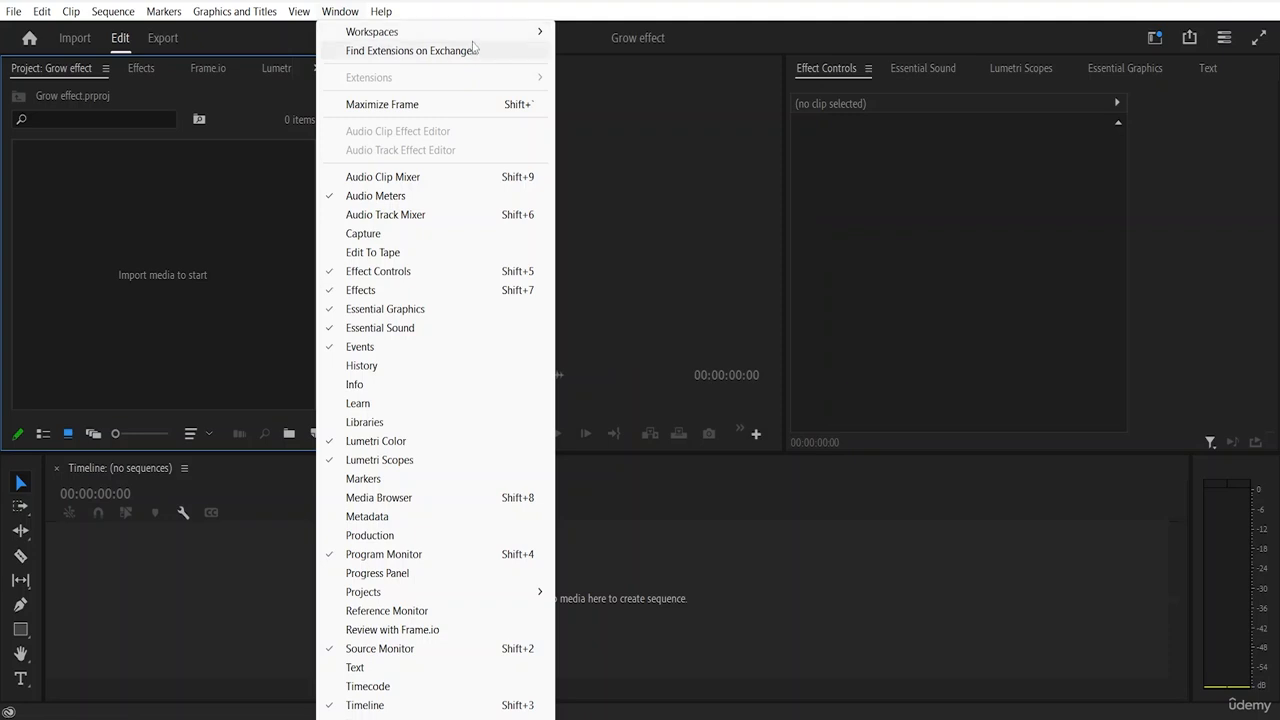
{"action": "mouse_move", "coordinate": [473, 35]}
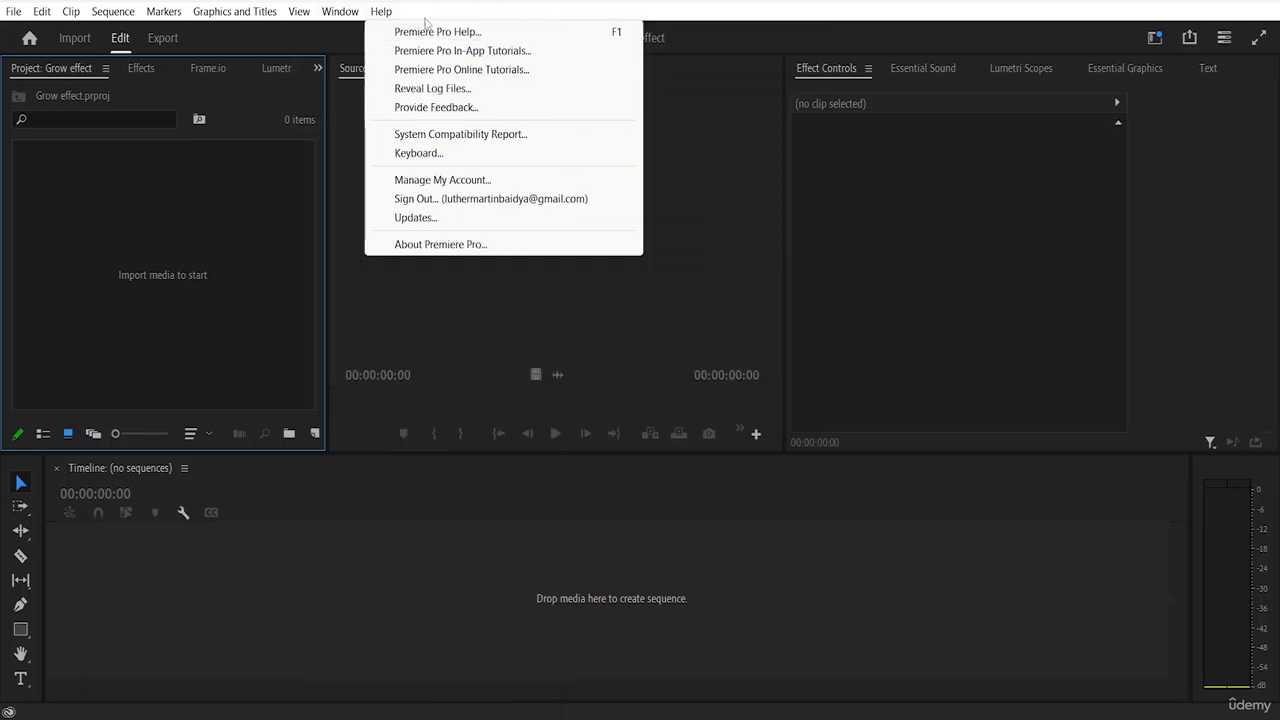
{"action": "left_click", "coordinate": [698, 4]}
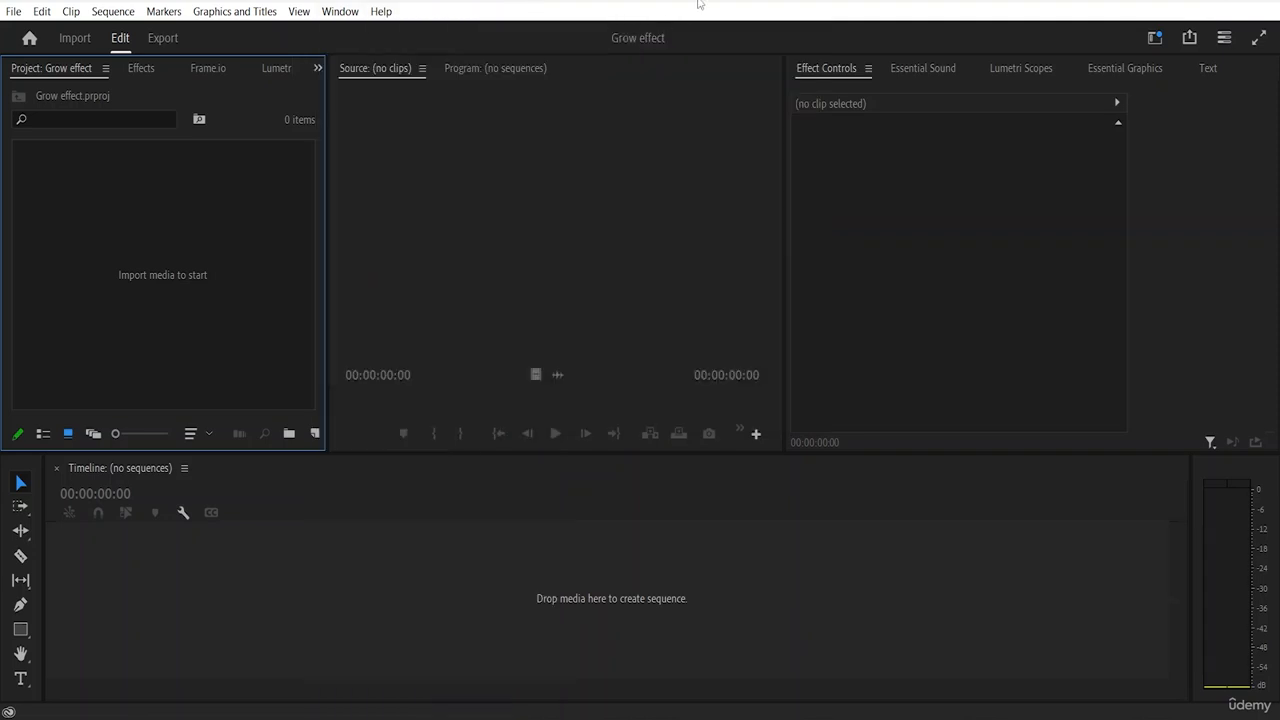
{"action": "double_click", "coordinate": [162, 253]}
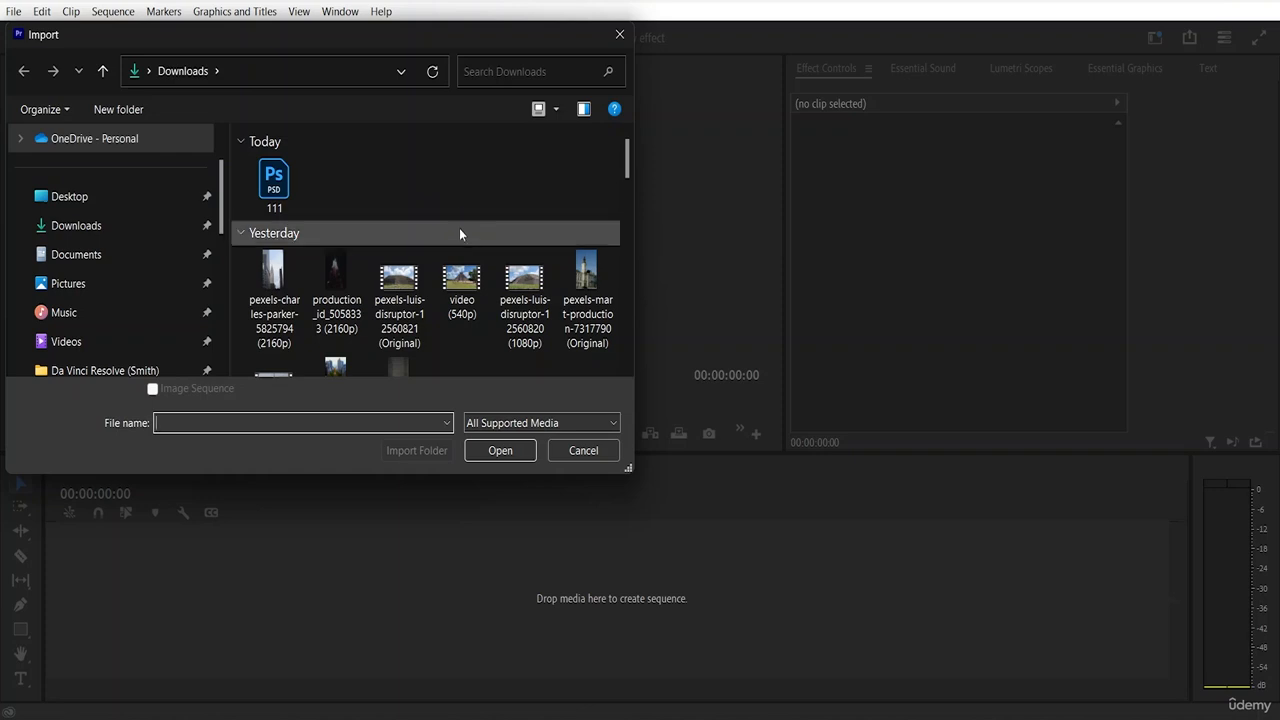
{"action": "left_click", "coordinate": [529, 299]}
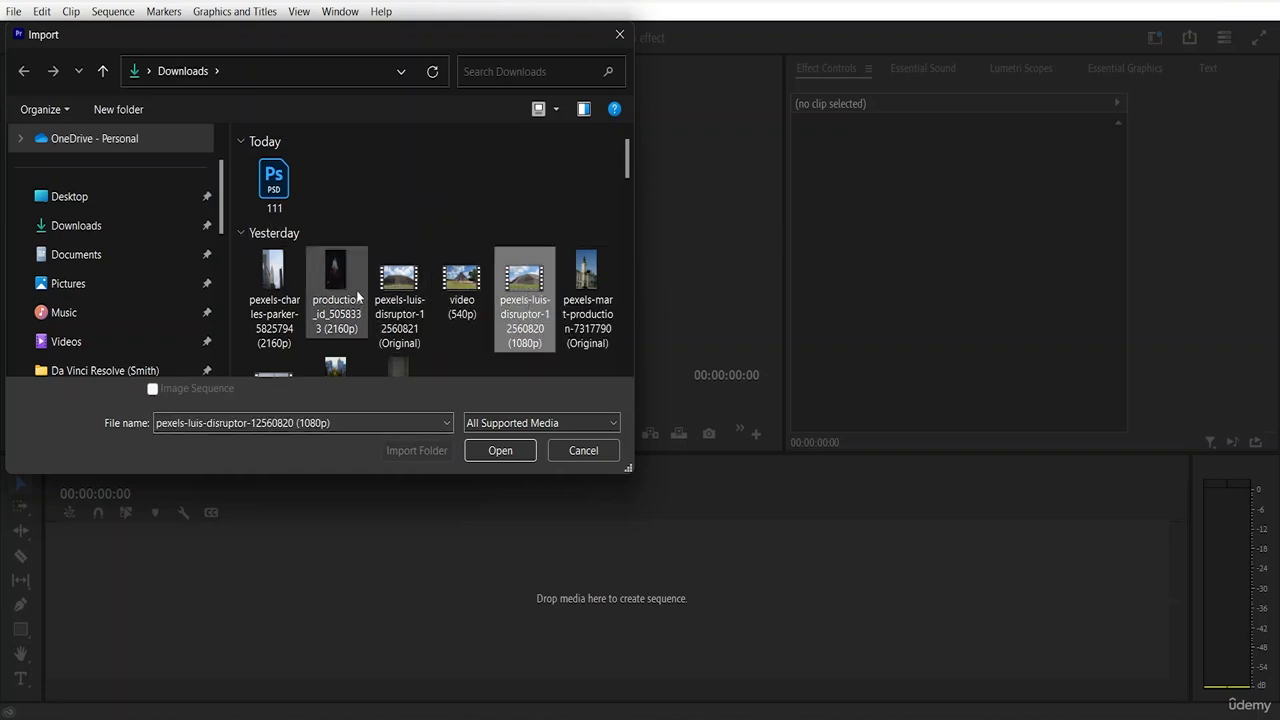
{"action": "left_click", "coordinate": [499, 451]}
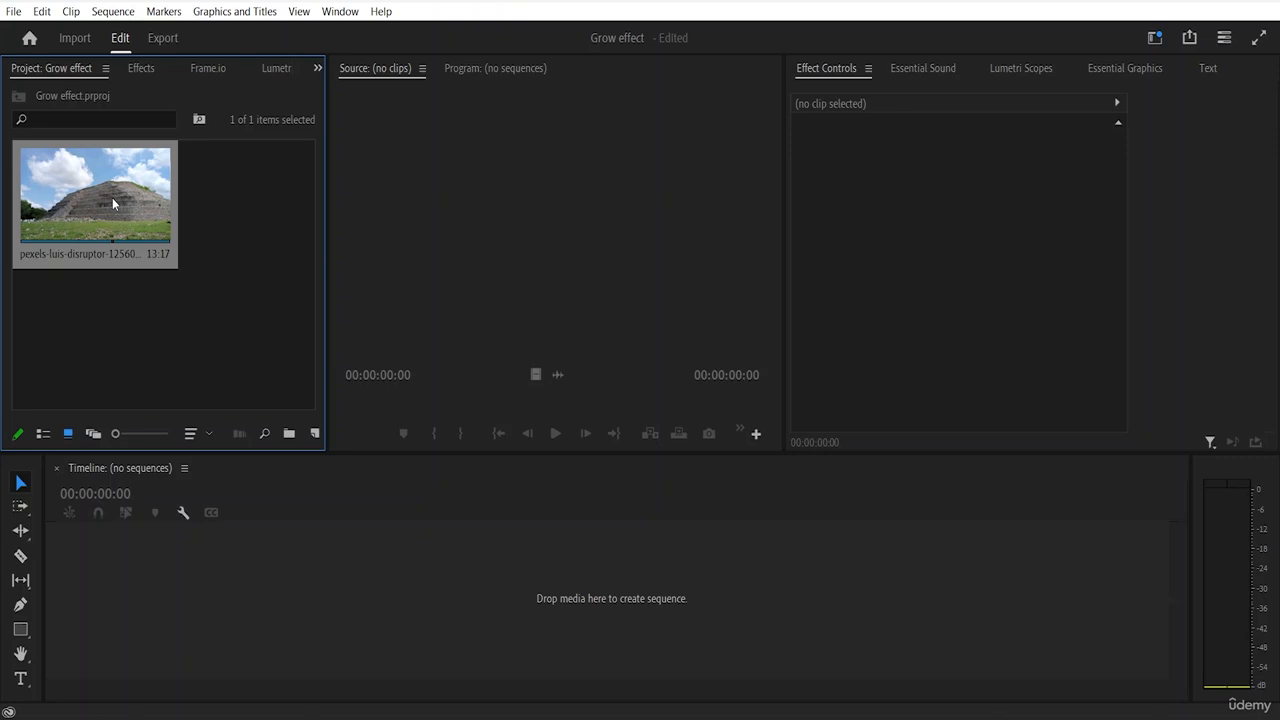
{"action": "left_click_drag", "start_coordinate": [112, 197], "coordinate": [98, 580]}
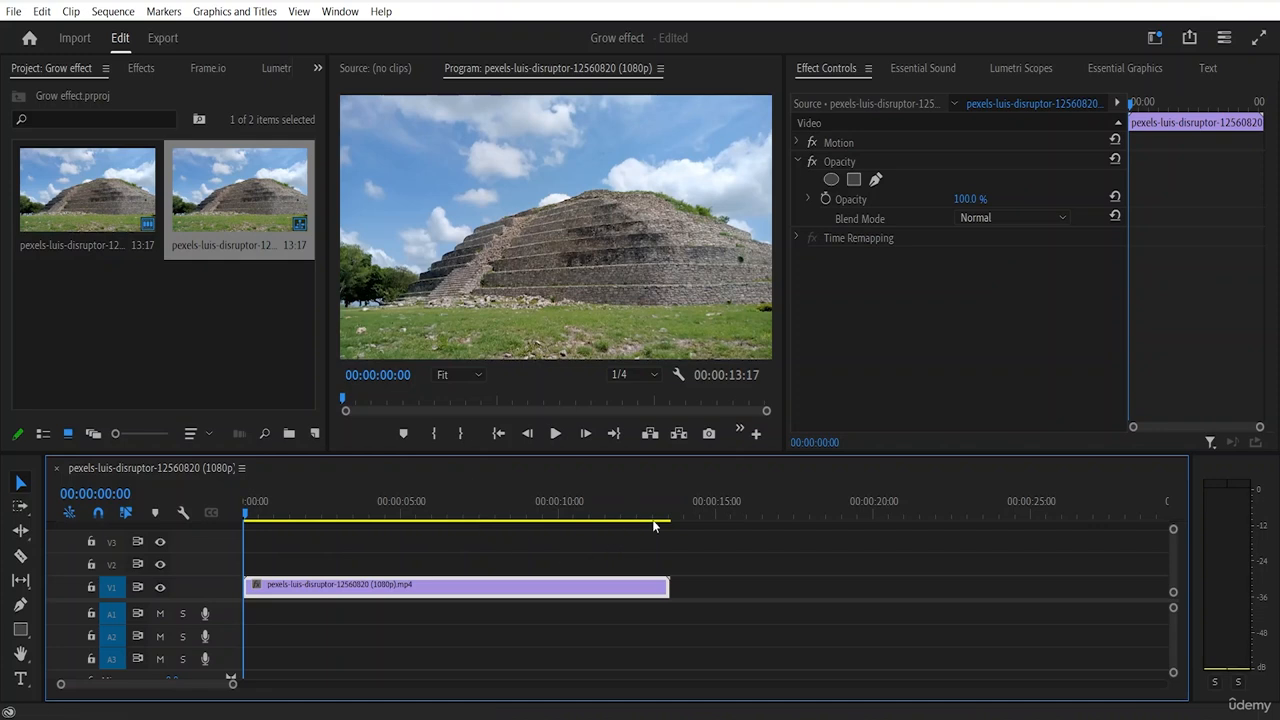
Step: Export the first frame as a BMP still named "blank" and import it into the project
{"action": "left_click", "coordinate": [707, 433]}
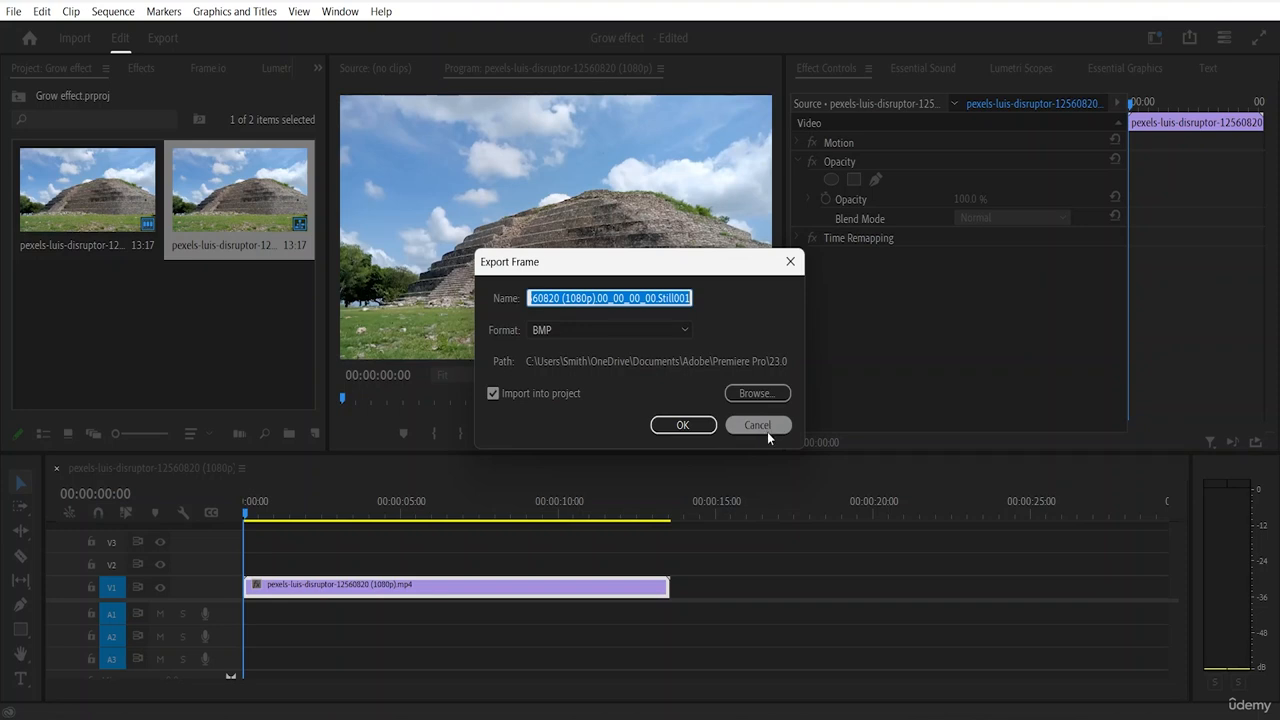
{"action": "key", "text": "BackSpace"}
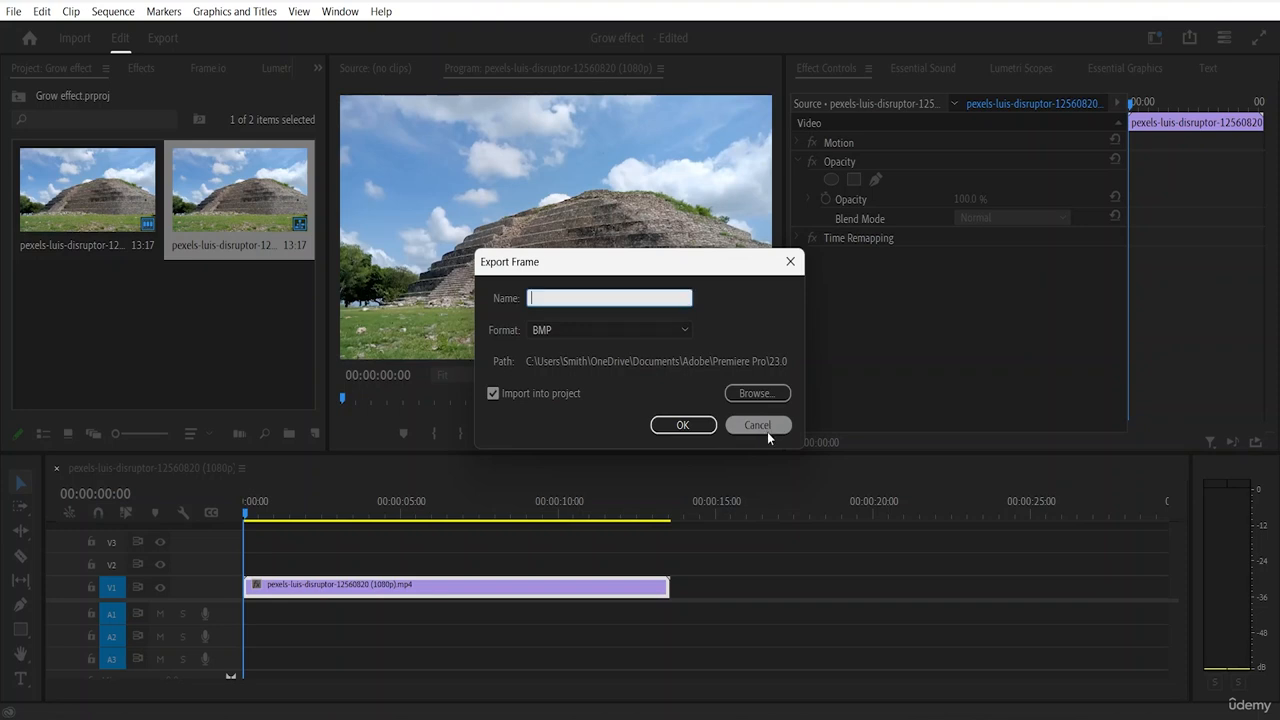
{"action": "type", "text": "1"}
{"action": "key", "text": "BackSpace"}
{"action": "type", "text": "blank"}
{"action": "left_click", "coordinate": [665, 426]}
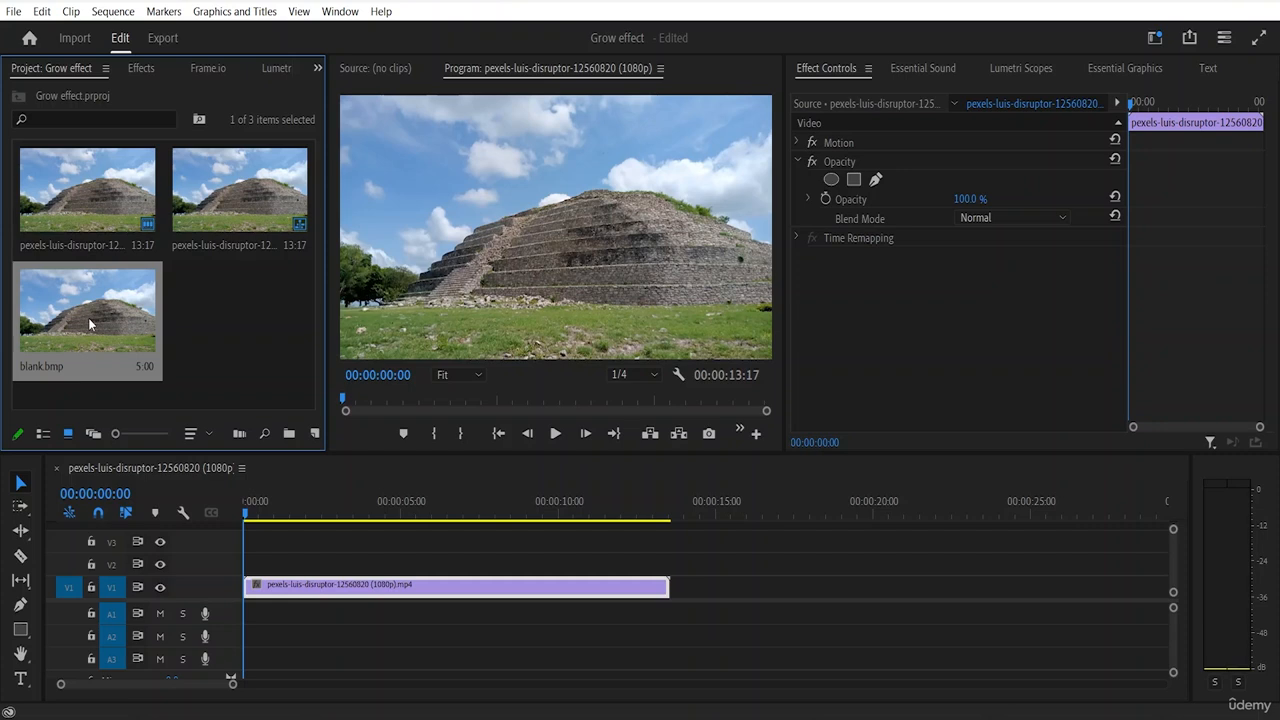
Step: Place blank.bmp on track V2 at the start of the sequence, above the video, and open it in Adobe Photoshop
{"action": "left_click_drag", "start_coordinate": [88, 316], "coordinate": [246, 569]}
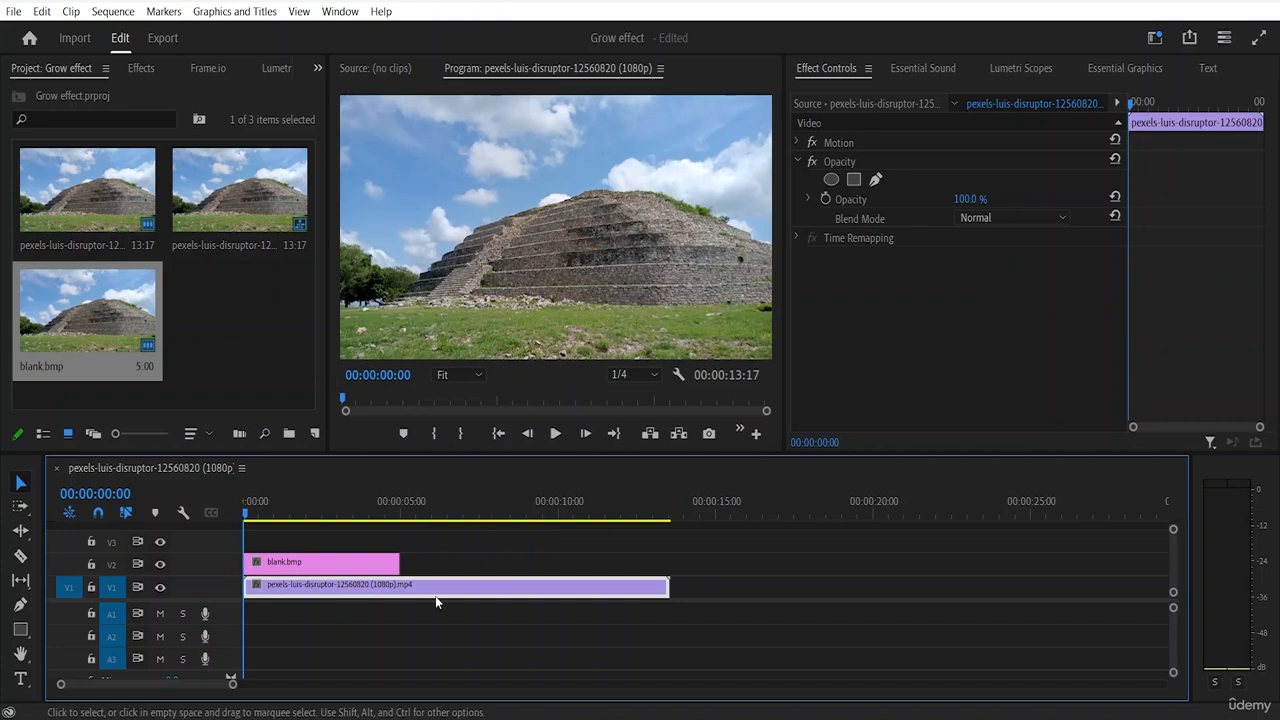
{"action": "left_click_drag", "start_coordinate": [400, 554], "coordinate": [397, 561]}
{"action": "left_click", "coordinate": [342, 561]}
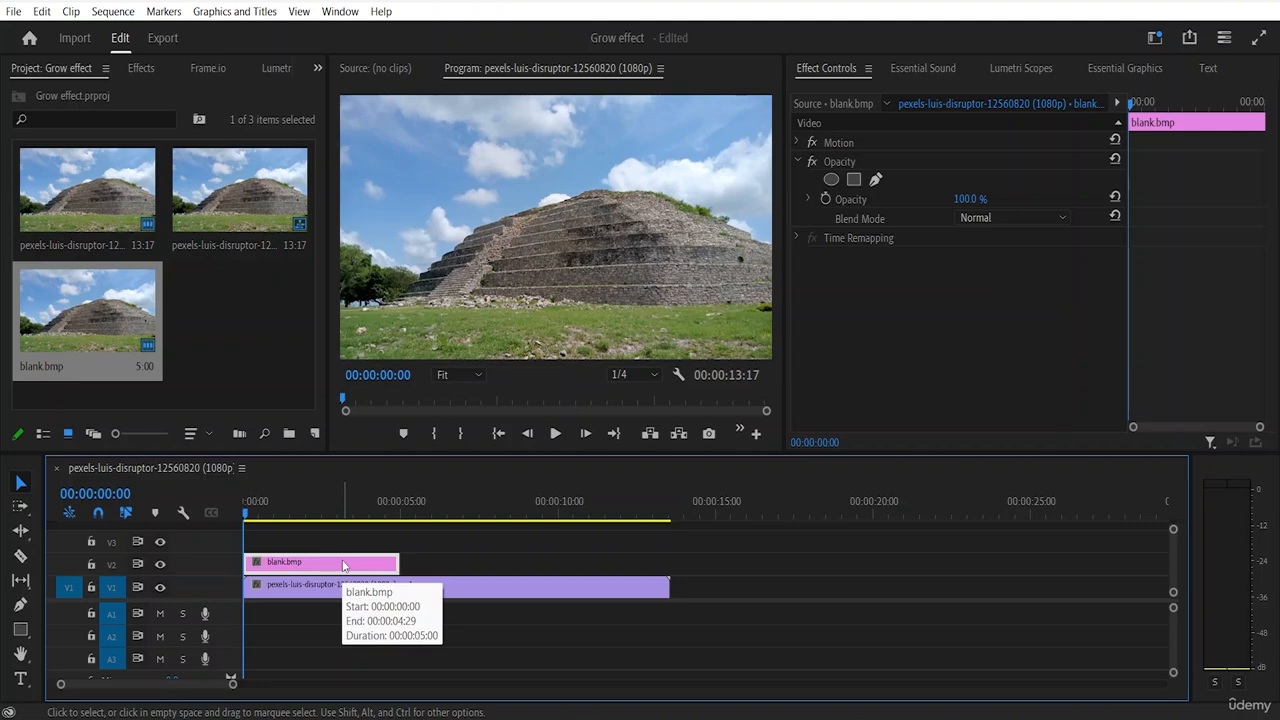
{"action": "right_click", "coordinate": [343, 563]}
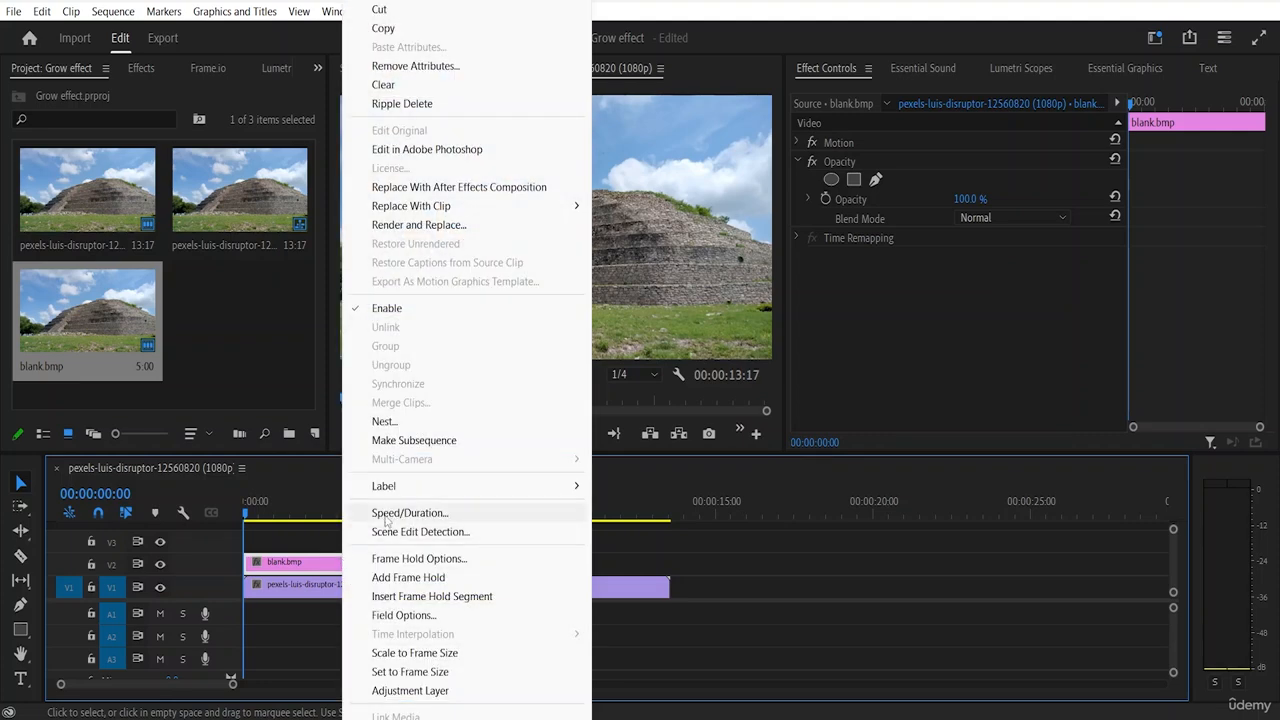
{"action": "left_click", "coordinate": [415, 152]}
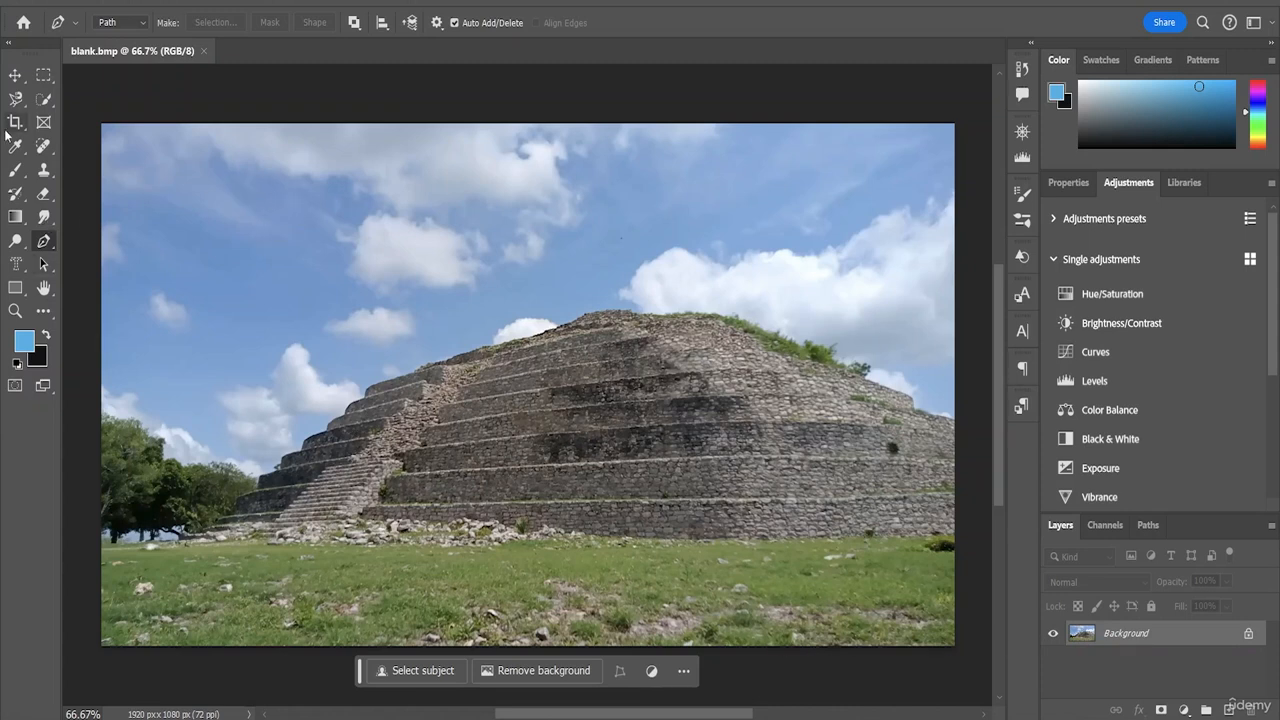
Step: Start a Pen tool path along the pyramid's base, from its left corner towards the image's right edge
{"action": "right_click", "coordinate": [46, 243]}
{"action": "left_click", "coordinate": [76, 241]}
{"action": "left_click", "coordinate": [182, 546]}
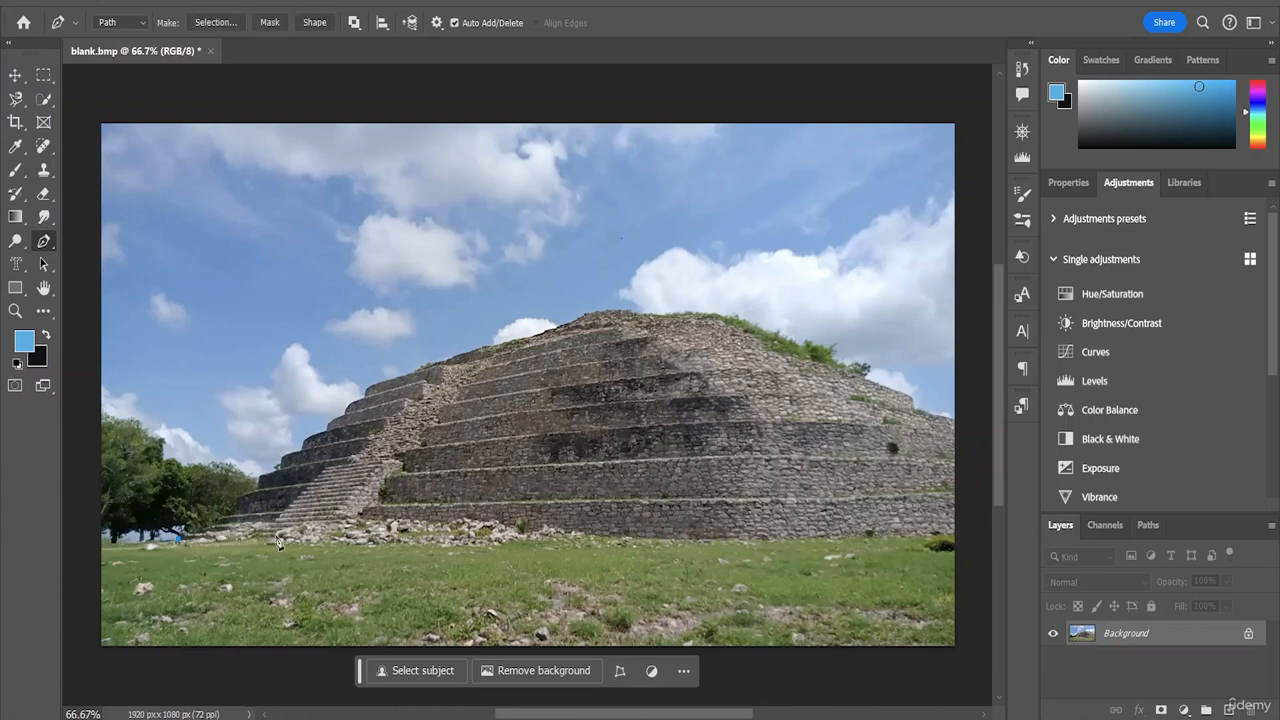
{"action": "left_click", "coordinate": [358, 521]}
{"action": "left_click", "coordinate": [548, 533]}
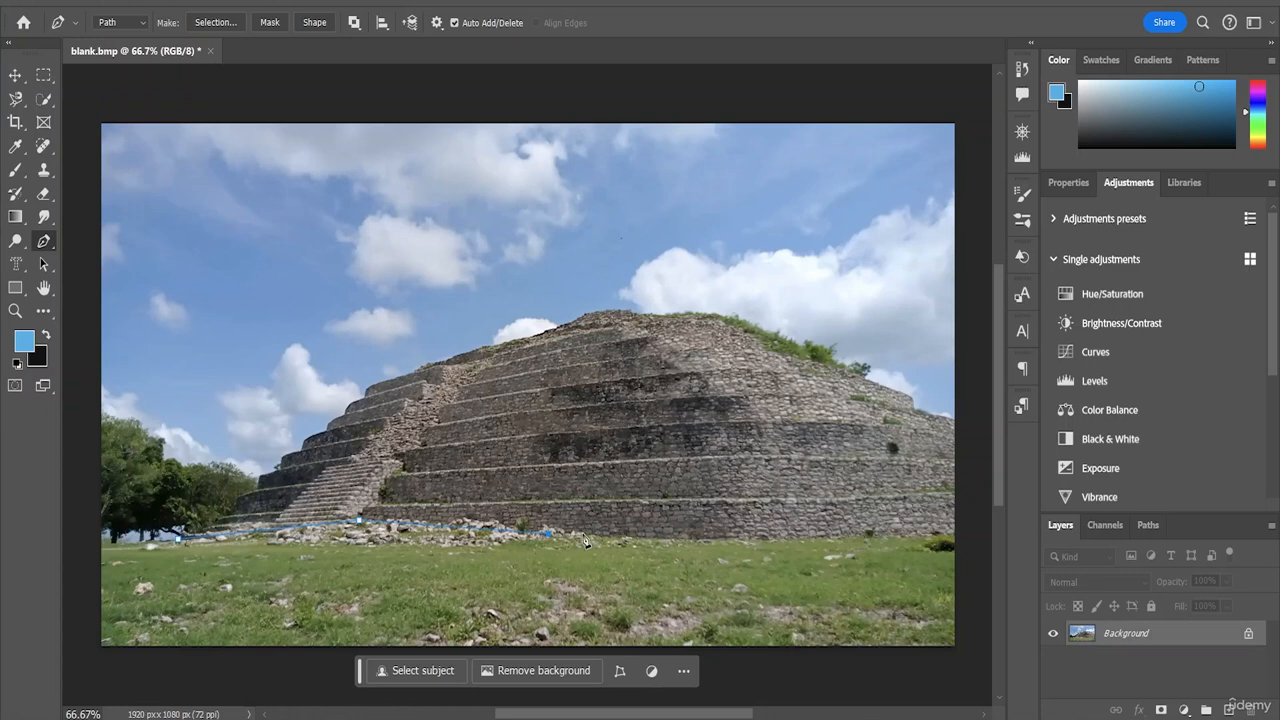
{"action": "left_click", "coordinate": [746, 542]}
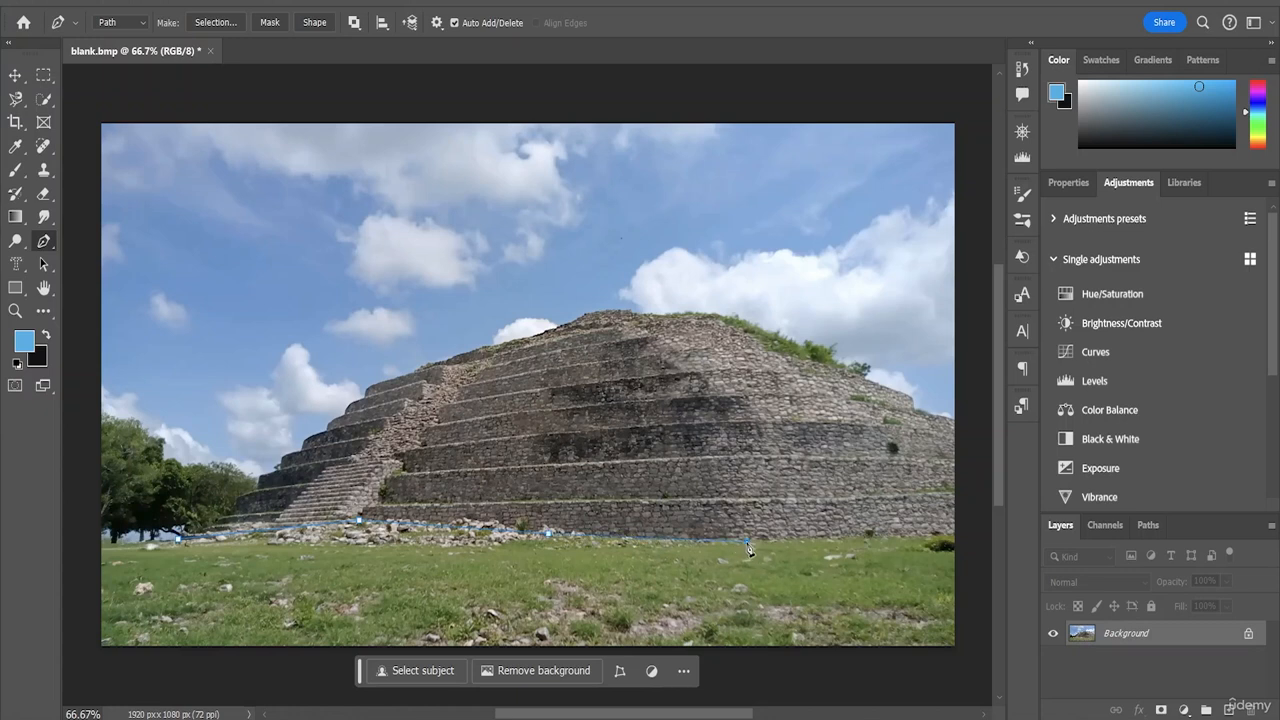
{"action": "left_click", "coordinate": [866, 538]}
Step: Continue the path up the image's right edge and loosely over the pyramid's top, then close it at the left base corner
{"action": "left_click_drag", "start_coordinate": [955, 421], "coordinate": [921, 400]}
{"action": "left_click", "coordinate": [846, 345]}
{"action": "left_click", "coordinate": [808, 323]}
{"action": "left_click", "coordinate": [771, 317]}
{"action": "left_click", "coordinate": [729, 303]}
{"action": "left_click", "coordinate": [656, 289]}
{"action": "left_click", "coordinate": [595, 289]}
{"action": "left_click", "coordinate": [529, 300]}
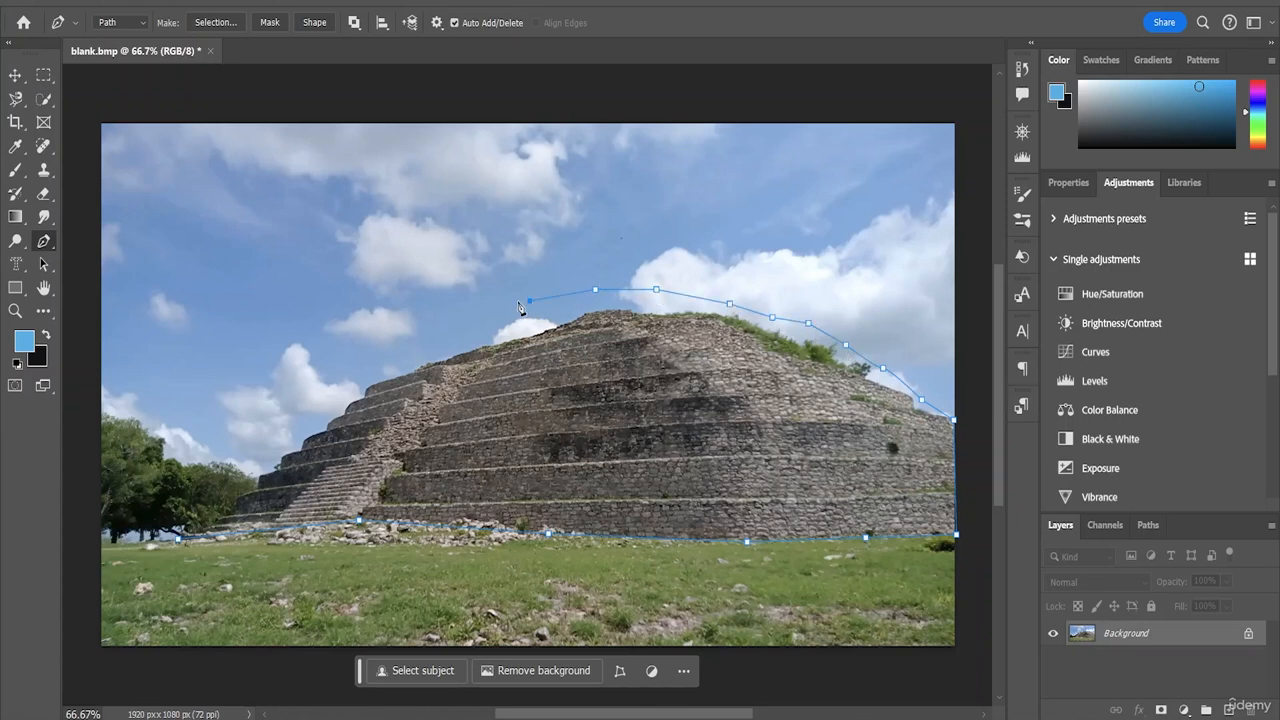
{"action": "left_click", "coordinate": [467, 312]}
{"action": "left_click", "coordinate": [391, 342]}
{"action": "left_click", "coordinate": [342, 375]}
{"action": "left_click", "coordinate": [323, 401]}
{"action": "left_click", "coordinate": [262, 442]}
{"action": "left_click", "coordinate": [247, 472]}
{"action": "left_click", "coordinate": [220, 509]}
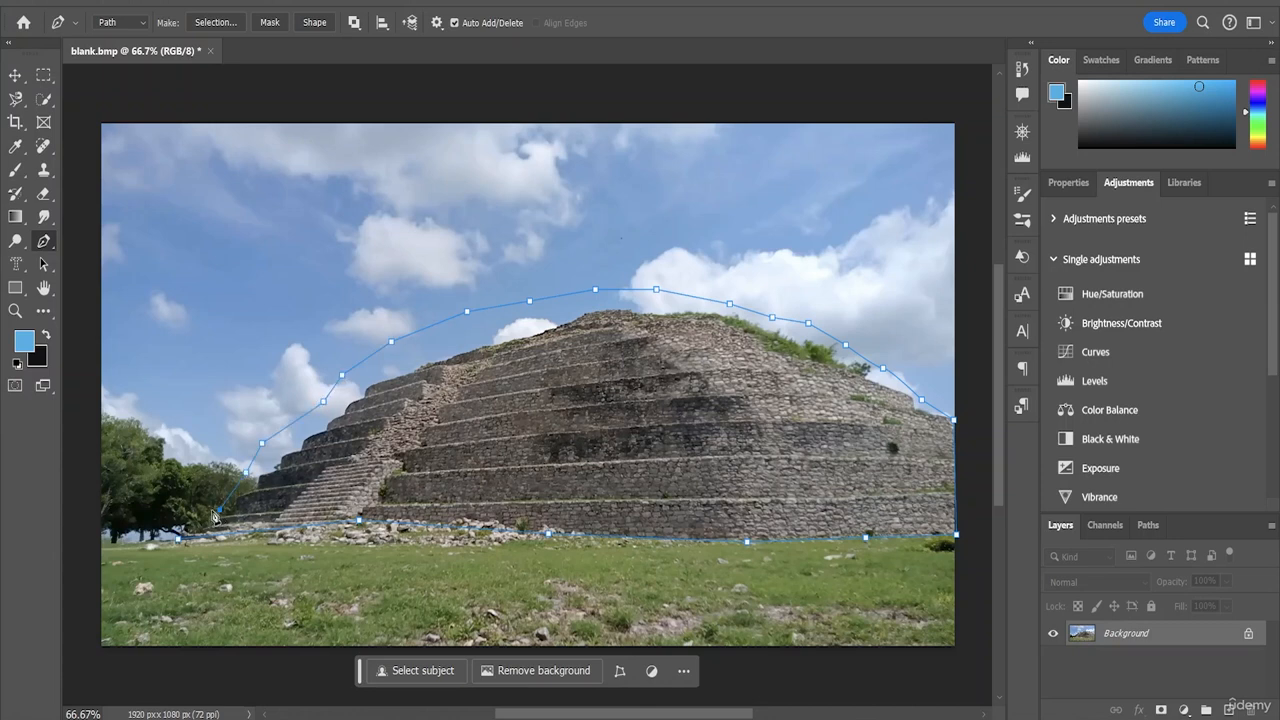
{"action": "left_click", "coordinate": [200, 522]}
{"action": "left_click", "coordinate": [179, 538]}
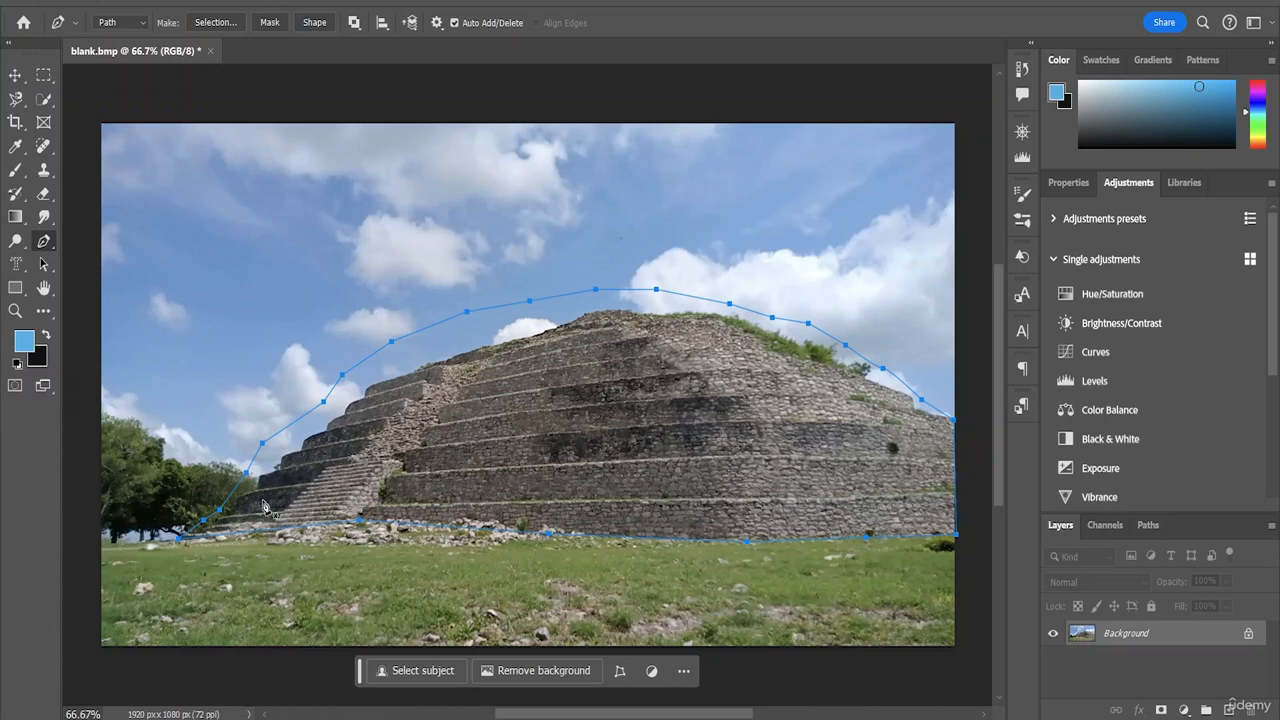
Step: Convert the pyramid path to a selection and fill it using Content-Aware at 100% opacity
{"action": "key", "text": "ctrl+Return"}
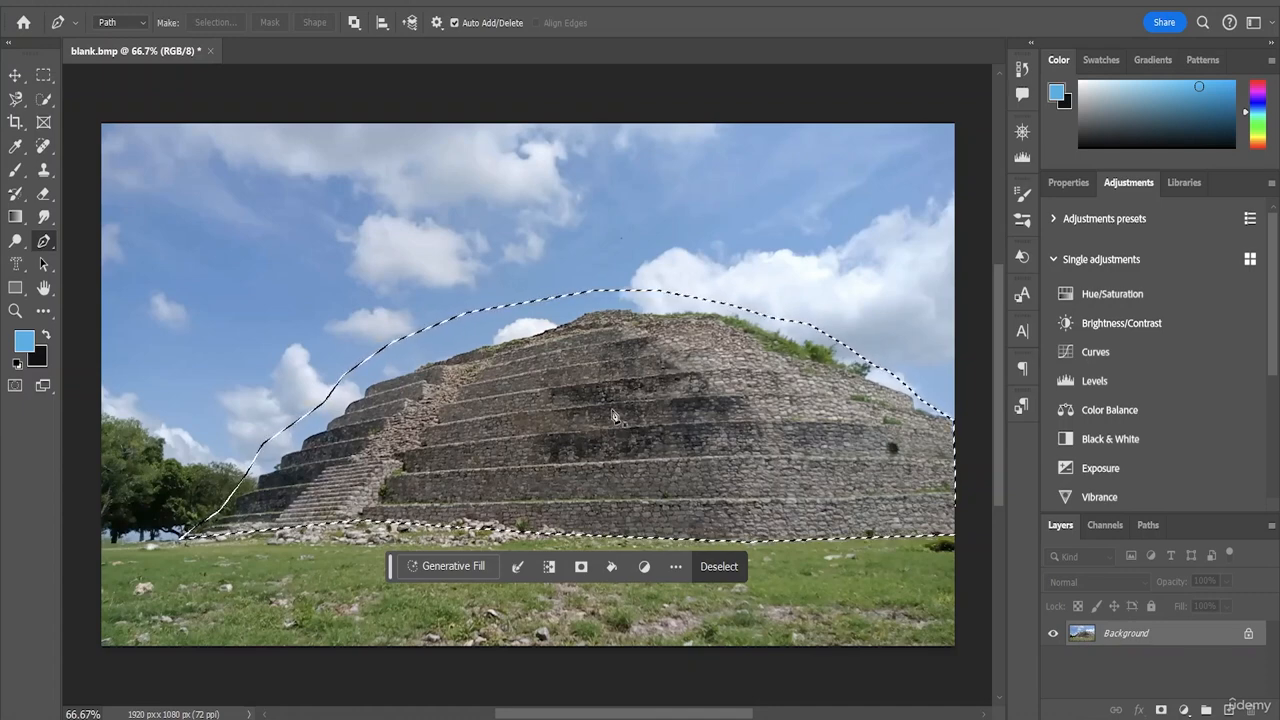
{"action": "key", "text": "shift+BackSpace"}
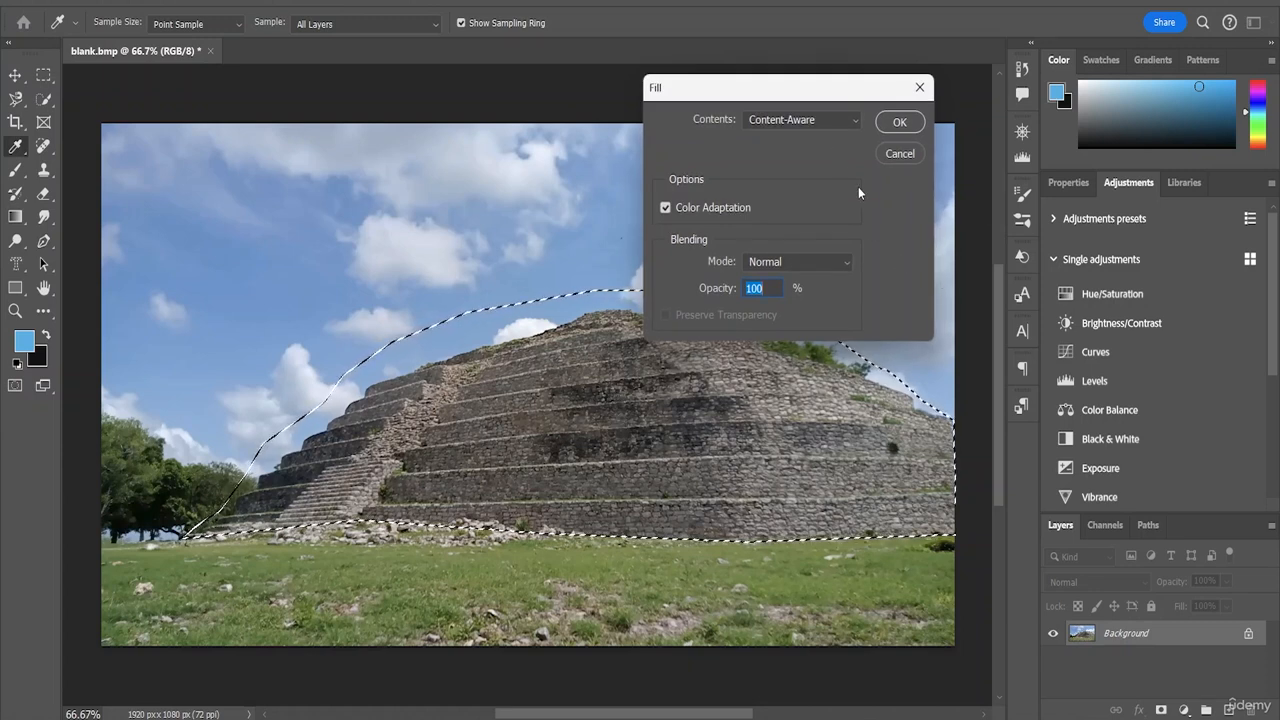
{"action": "left_click", "coordinate": [800, 120]}
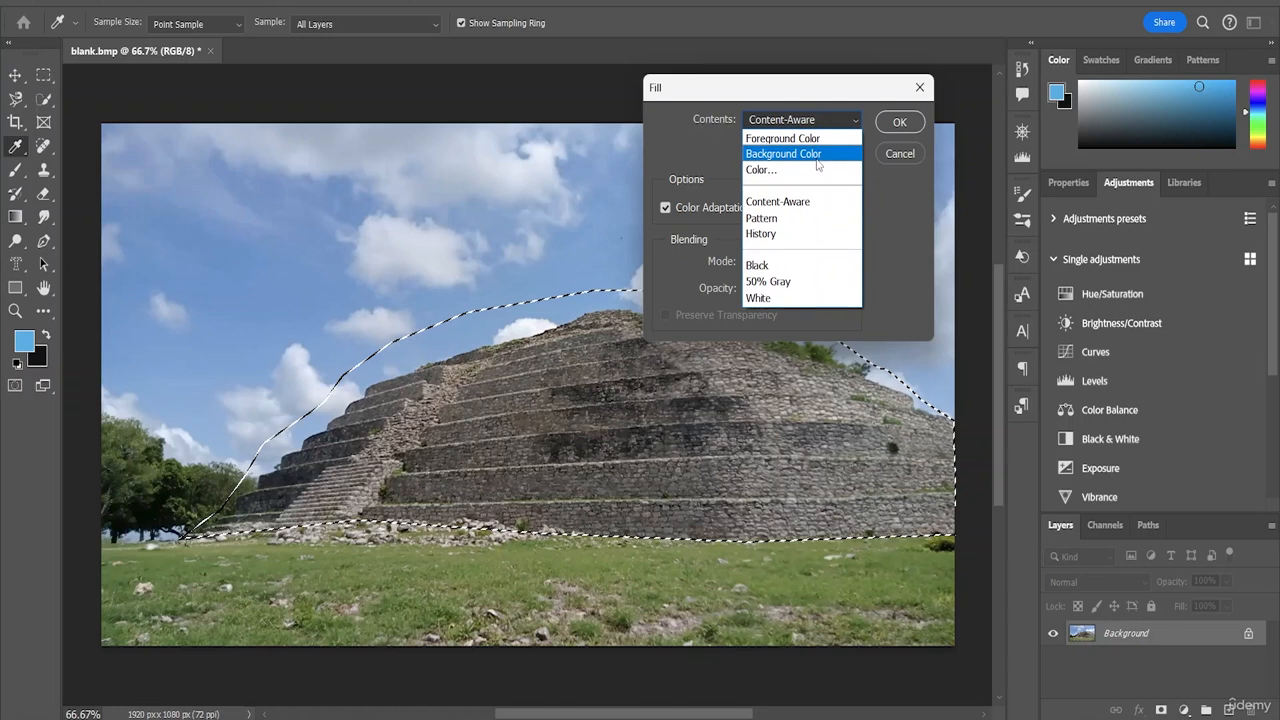
{"action": "left_click", "coordinate": [778, 205]}
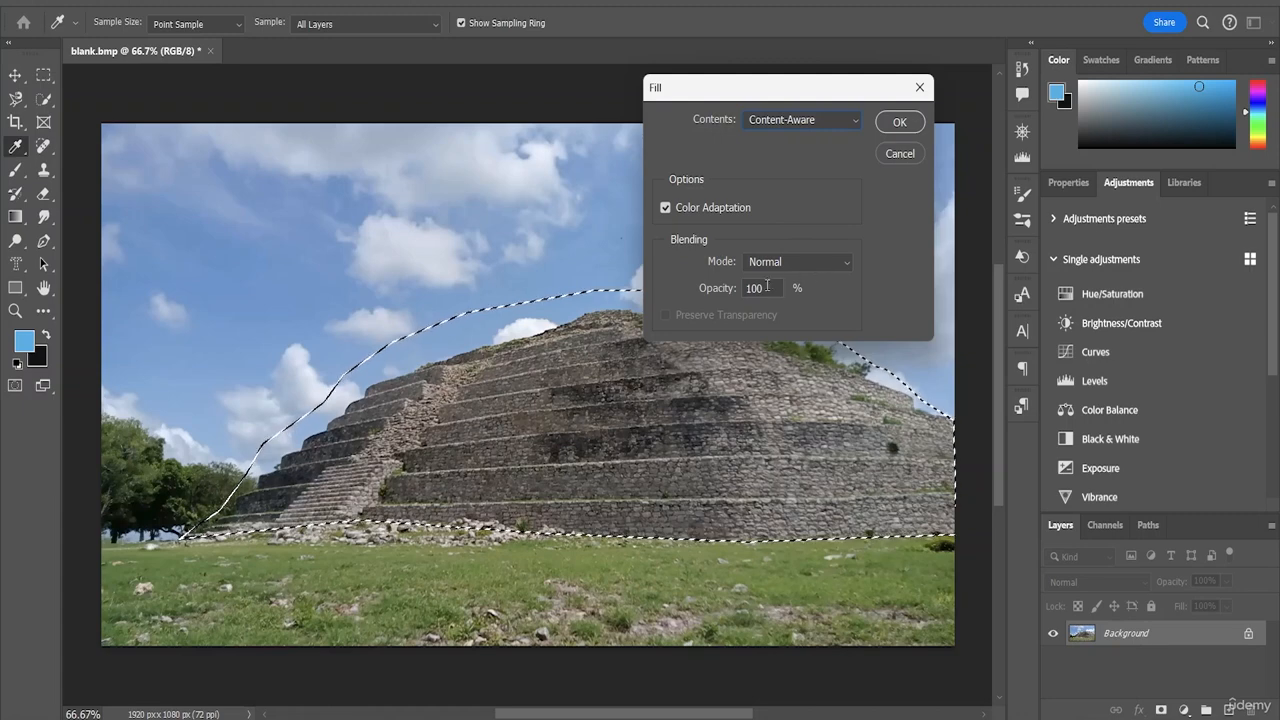
{"action": "left_click", "coordinate": [900, 122]}
{"action": "key", "text": "p"}
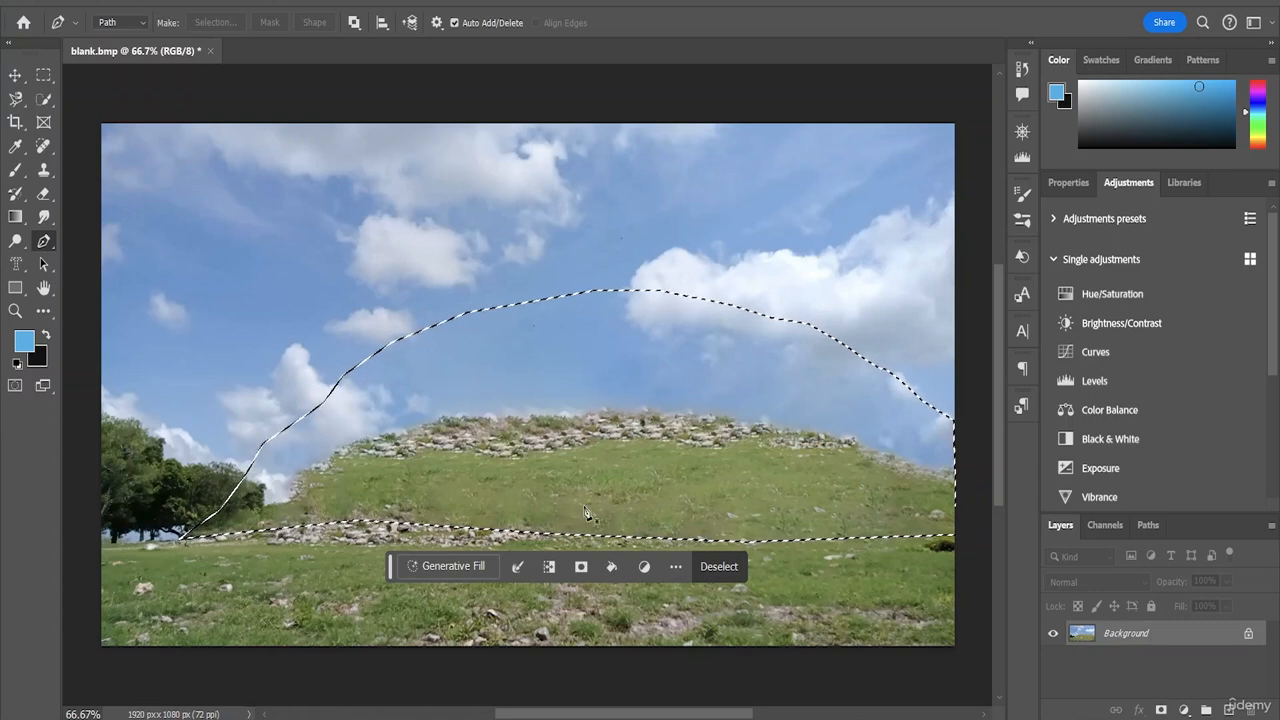
Step: Switch to the Move tool and deselect the filled area
{"action": "left_click", "coordinate": [15, 76]}
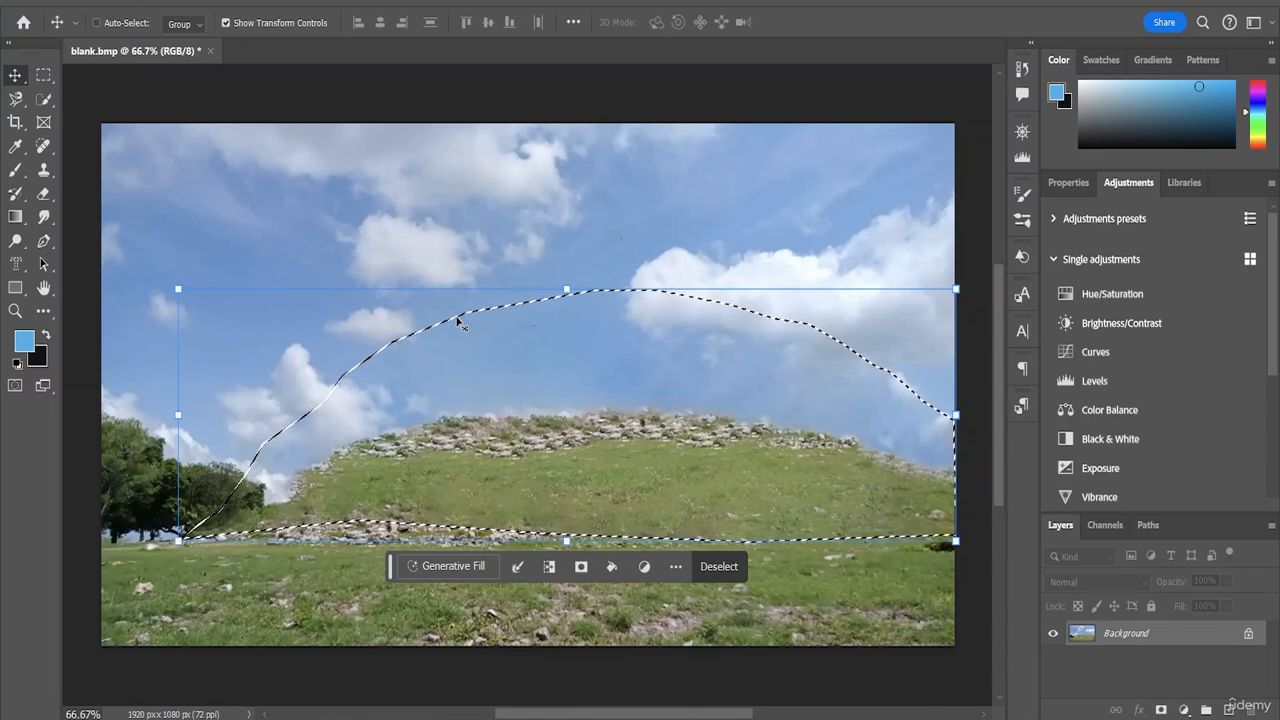
{"action": "key", "text": "ctrl+d"}
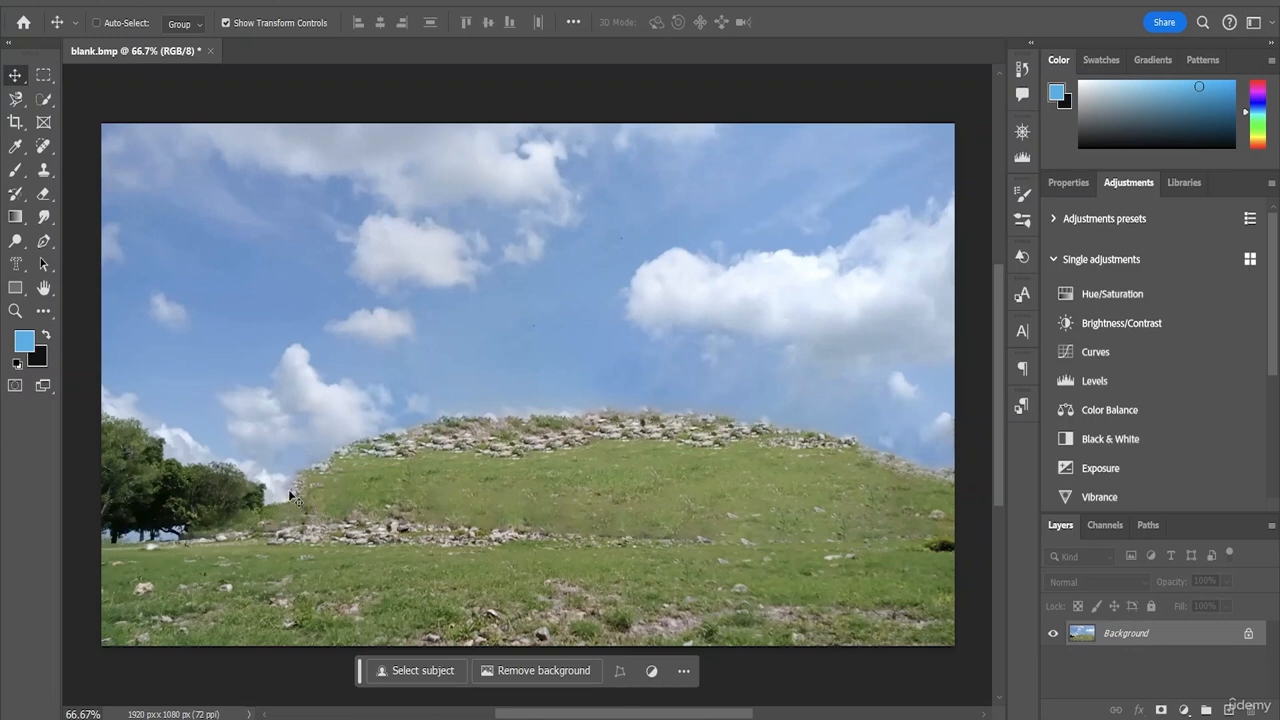
{"action": "key", "text": "Right"}
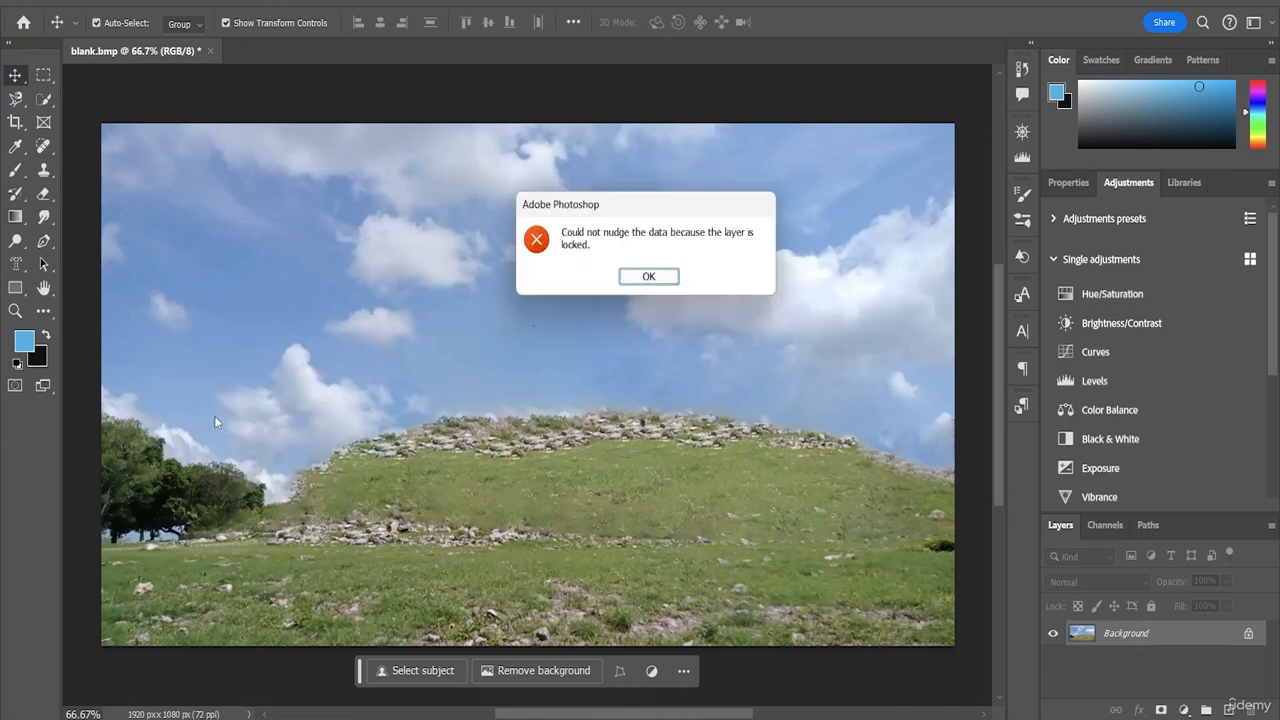
{"action": "left_click", "coordinate": [651, 279]}
Step: Use the Patch Tool to replace the blurred area at the base of the trees with foliage from the trees, and deselect
{"action": "key", "text": "ctrl+plus"}
{"action": "key", "text": "ctrl+plus"}
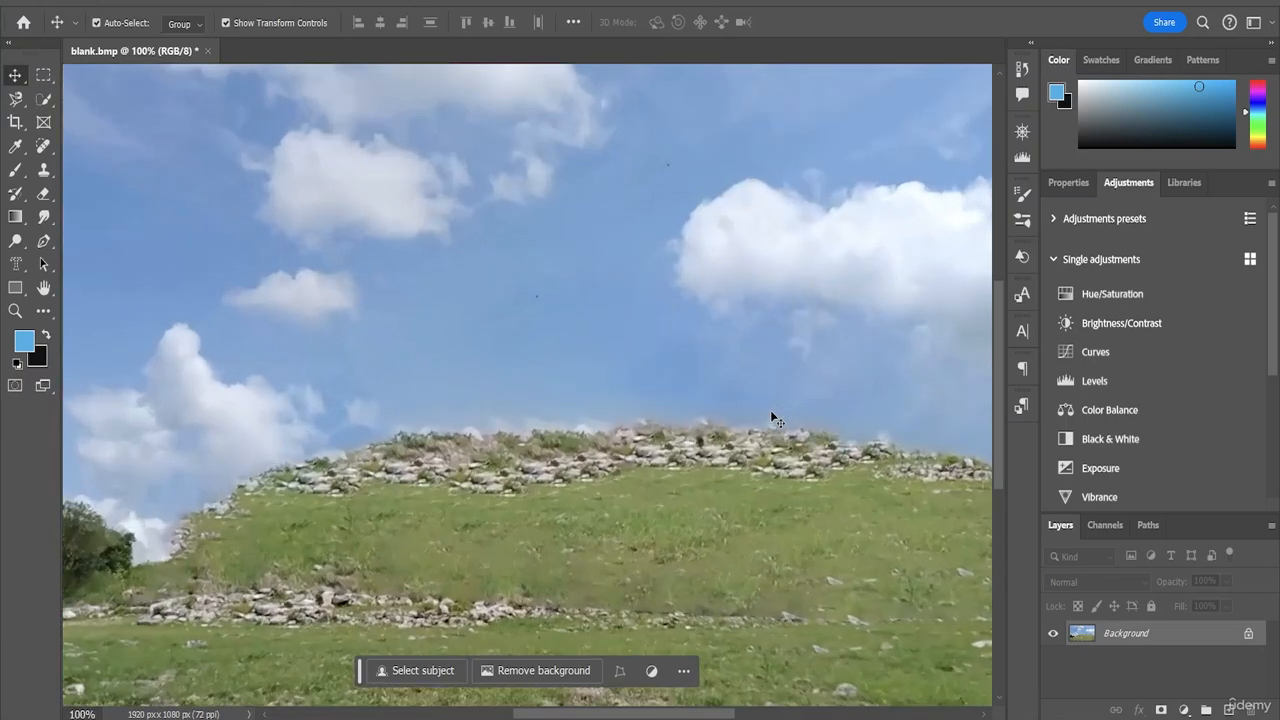
{"action": "scroll", "coordinate": [406, 331], "scroll_direction": "down", "scroll_amount": 5}
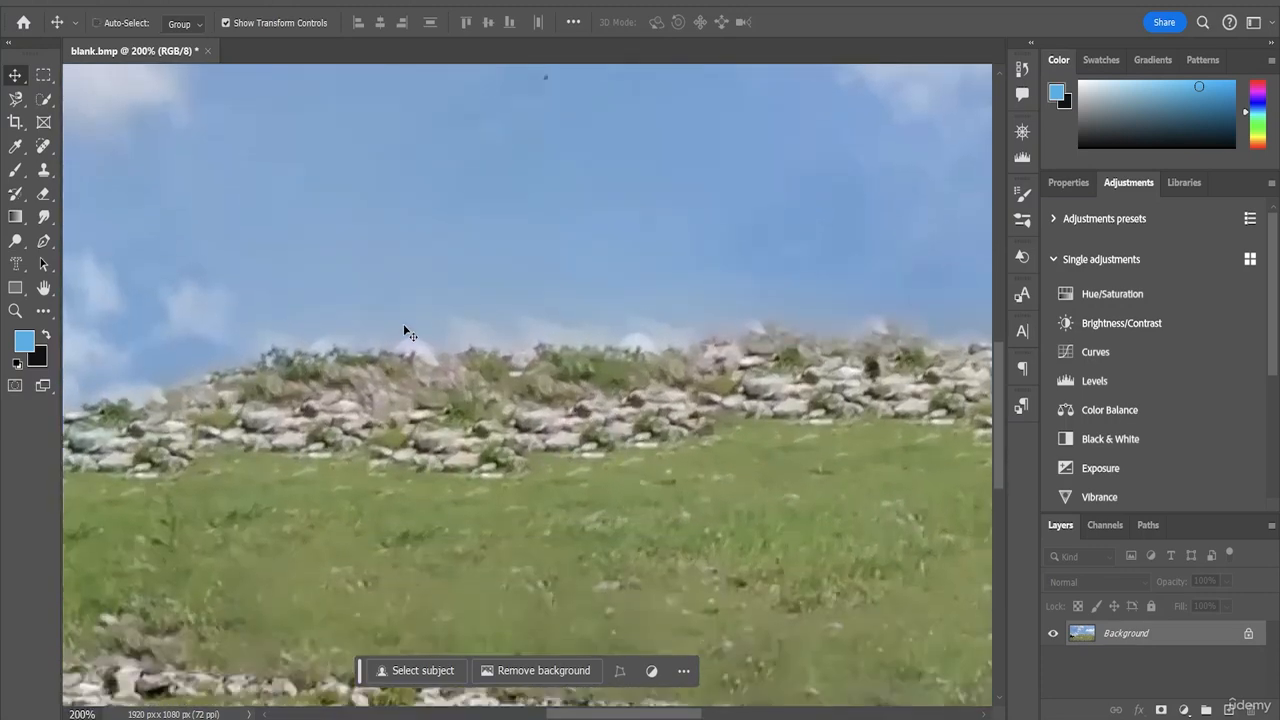
{"action": "left_click_drag", "start_coordinate": [621, 717], "coordinate": [496, 717]}
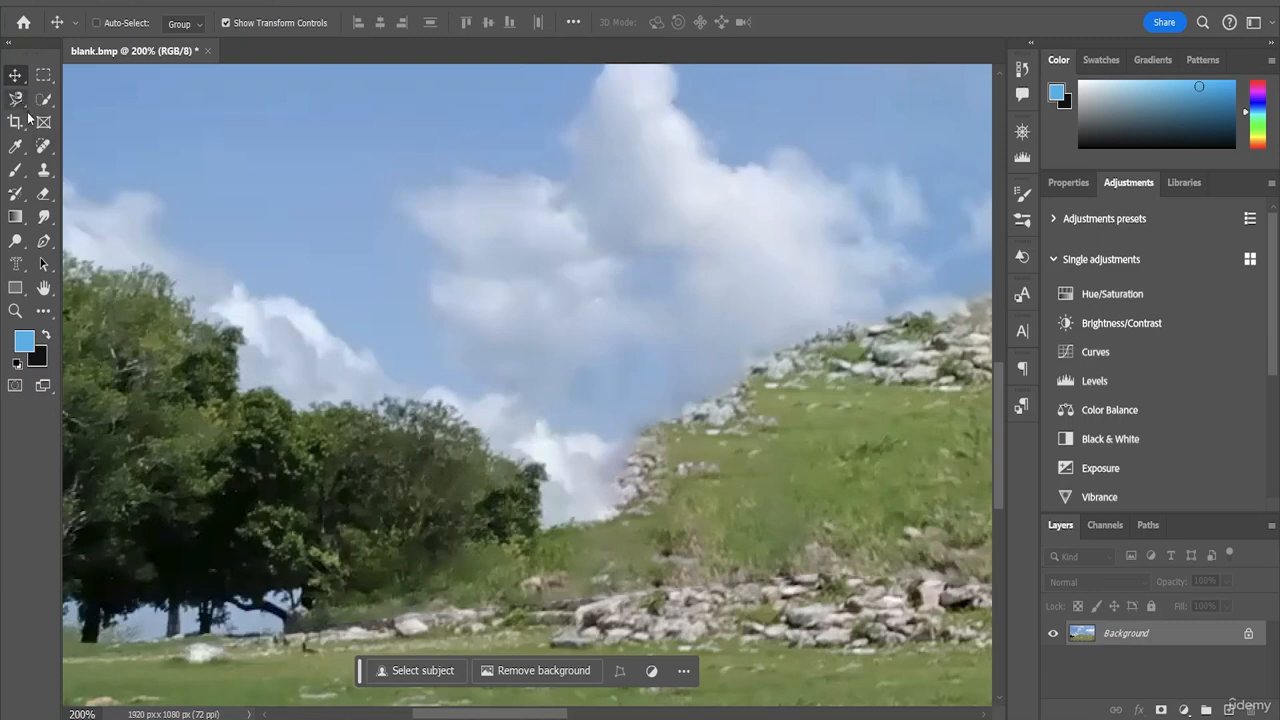
{"action": "left_click", "coordinate": [43, 313]}
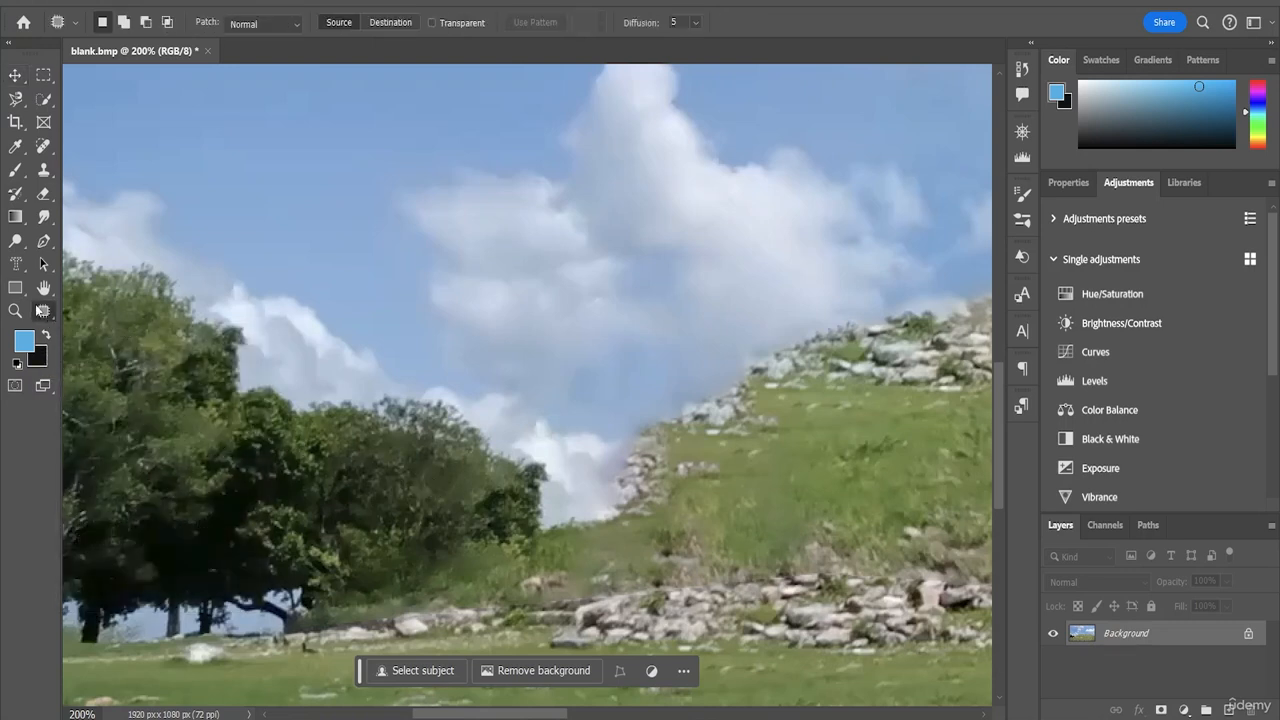
{"action": "right_click", "coordinate": [41, 311]}
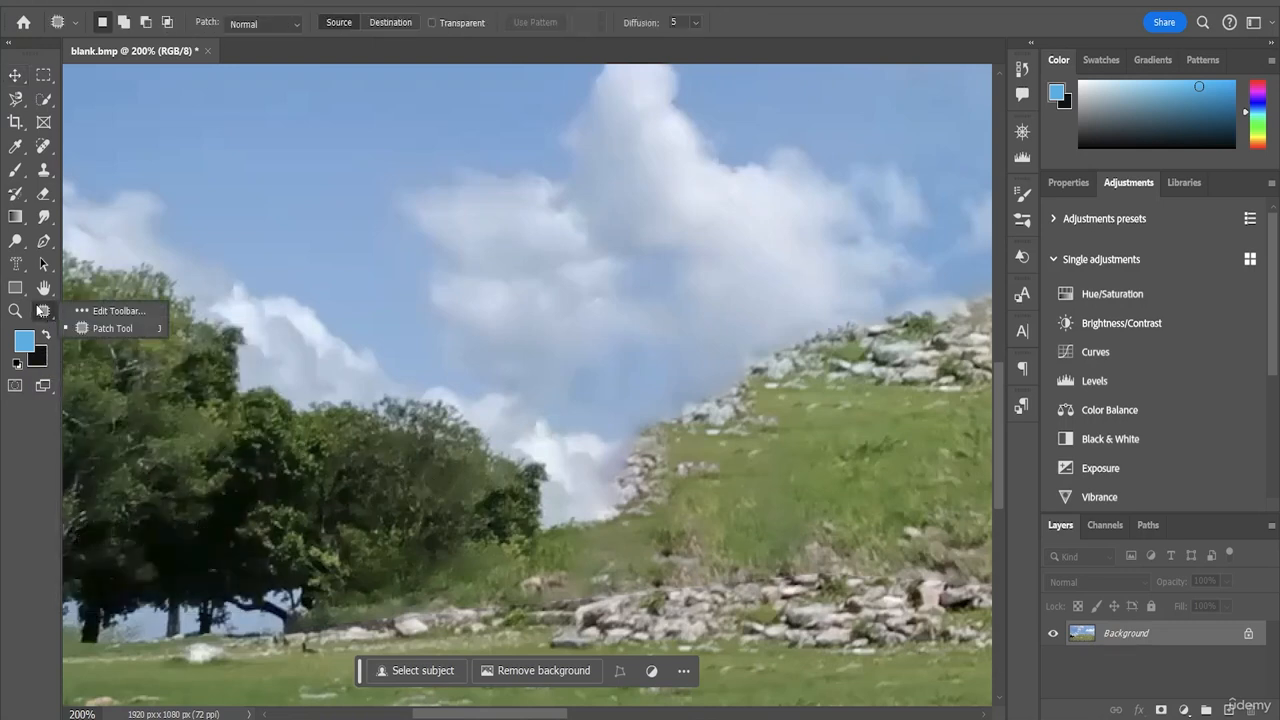
{"action": "left_click", "coordinate": [104, 329]}
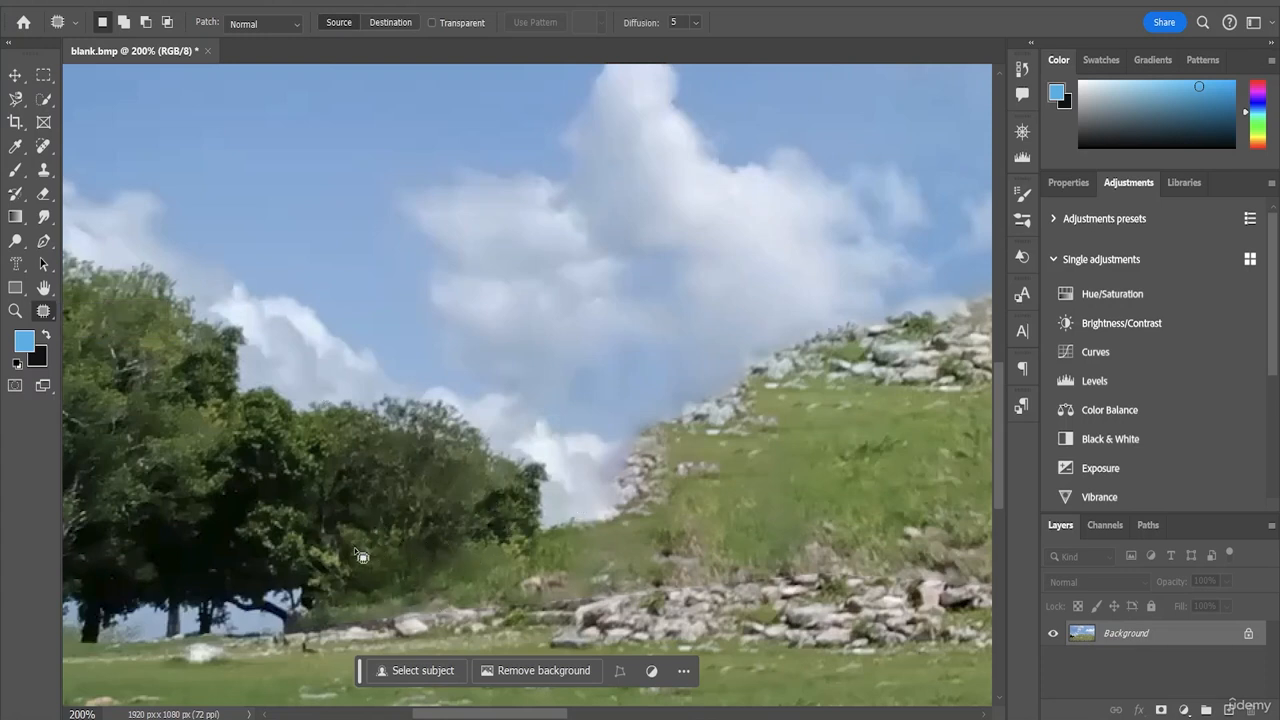
{"action": "mouse_move", "coordinate": [296, 605]}
{"action": "left_mouse_down"}
{"action": "mouse_move", "coordinate": [284, 624]}
{"action": "mouse_move", "coordinate": [320, 646]}
{"action": "mouse_move", "coordinate": [502, 606]}
{"action": "mouse_move", "coordinate": [494, 572]}
{"action": "mouse_move", "coordinate": [421, 527]}
{"action": "left_mouse_up"}
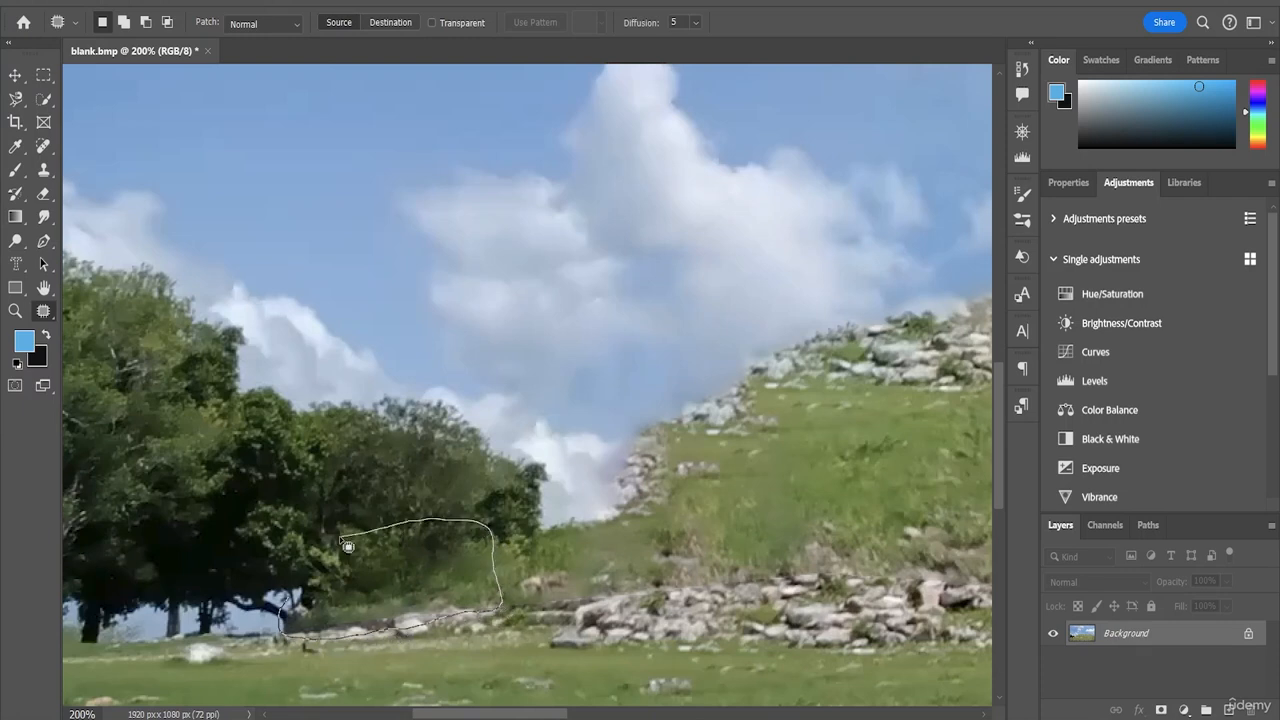
{"action": "mouse_move", "coordinate": [347, 546]}
{"action": "left_mouse_down"}
{"action": "mouse_move", "coordinate": [297, 570]}
{"action": "mouse_move", "coordinate": [296, 605]}
{"action": "left_mouse_up"}
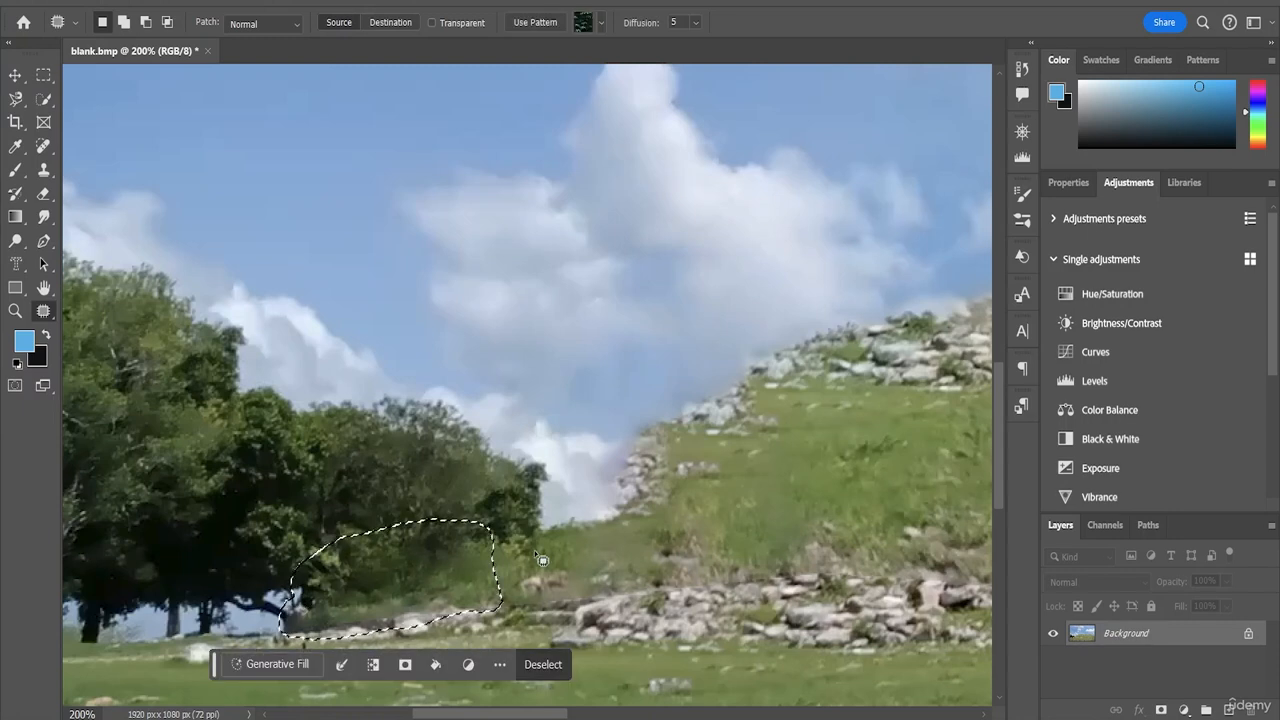
{"action": "left_click_drag", "start_coordinate": [406, 550], "coordinate": [183, 453]}
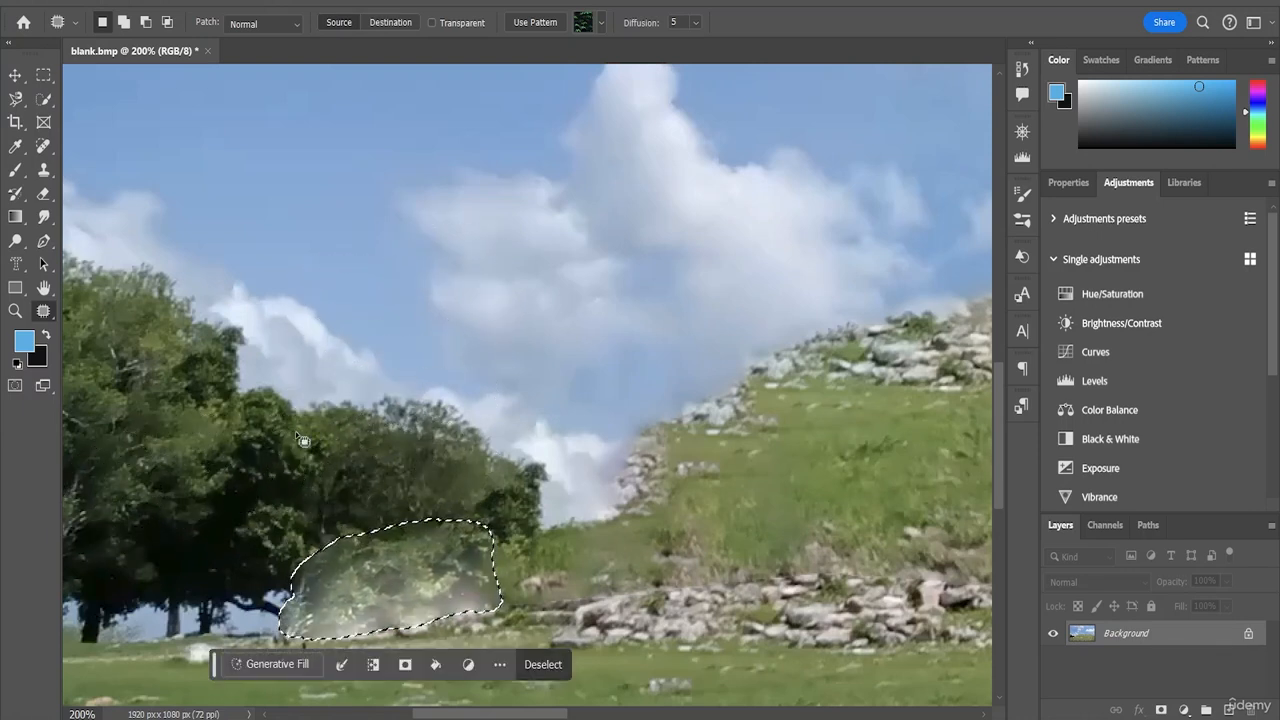
{"action": "key", "text": "ctrl+d"}
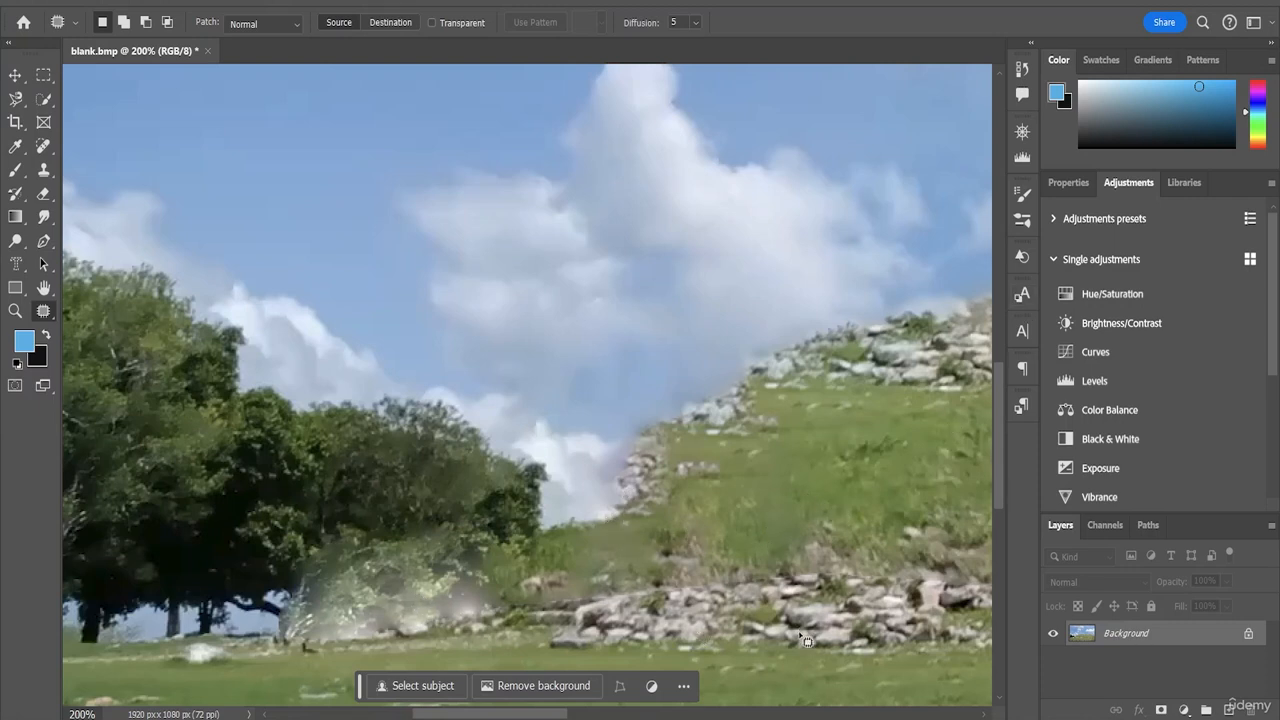
Step: Patch the grass and the end of the stone ridge at the image's right edge with nearby grass, and deselect
{"action": "left_click_drag", "start_coordinate": [556, 717], "coordinate": [840, 716]}
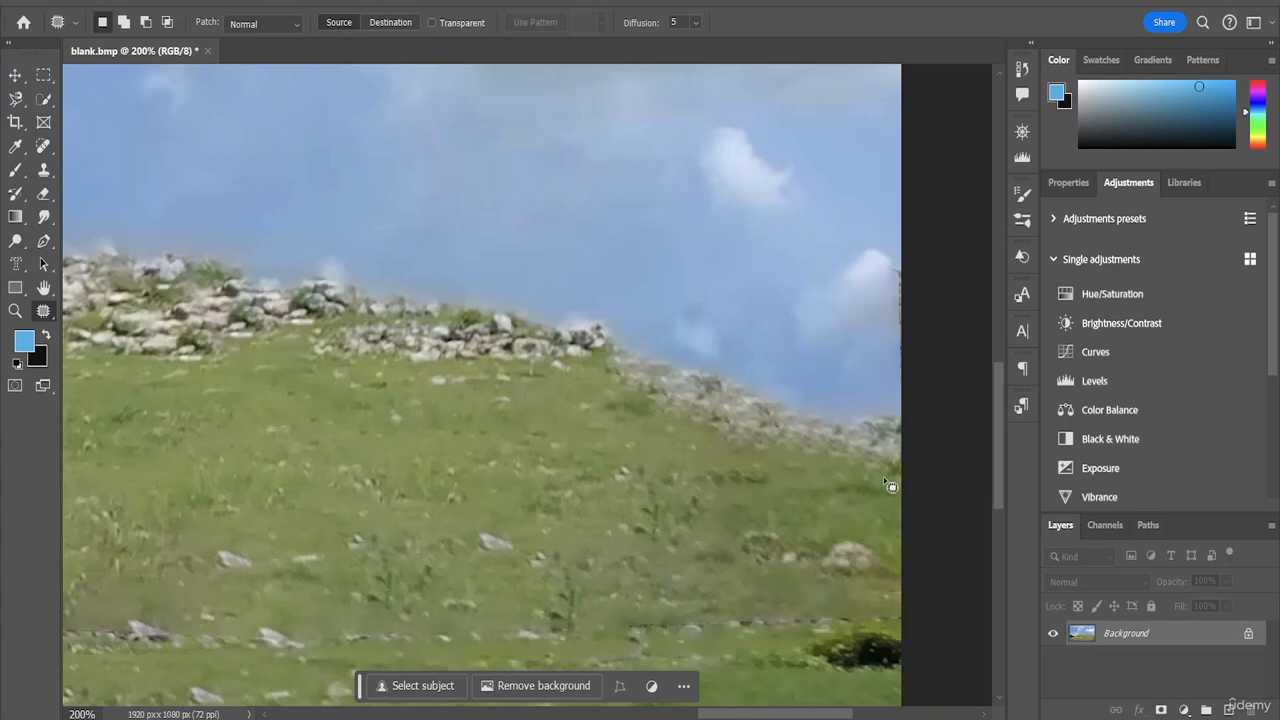
{"action": "mouse_move", "coordinate": [884, 478]}
{"action": "left_mouse_down"}
{"action": "mouse_move", "coordinate": [840, 484]}
{"action": "mouse_move", "coordinate": [820, 507]}
{"action": "left_mouse_up"}
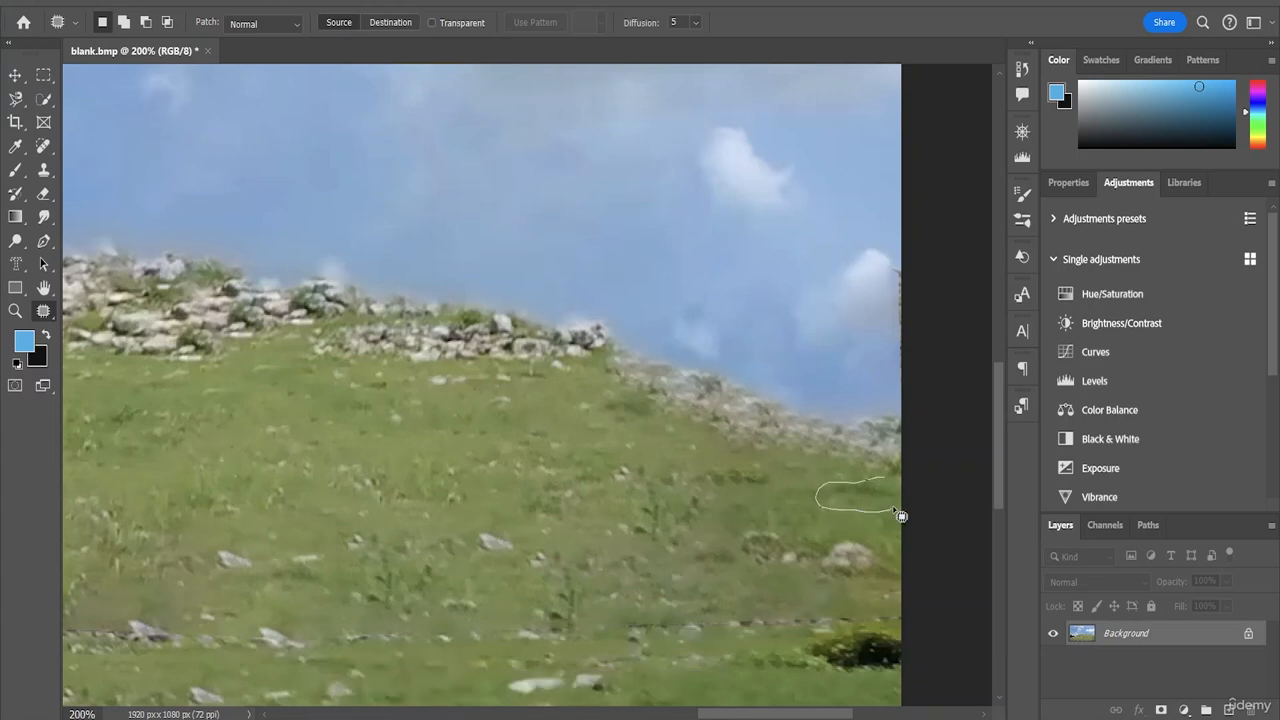
{"action": "left_click_drag", "start_coordinate": [901, 516], "coordinate": [732, 440]}
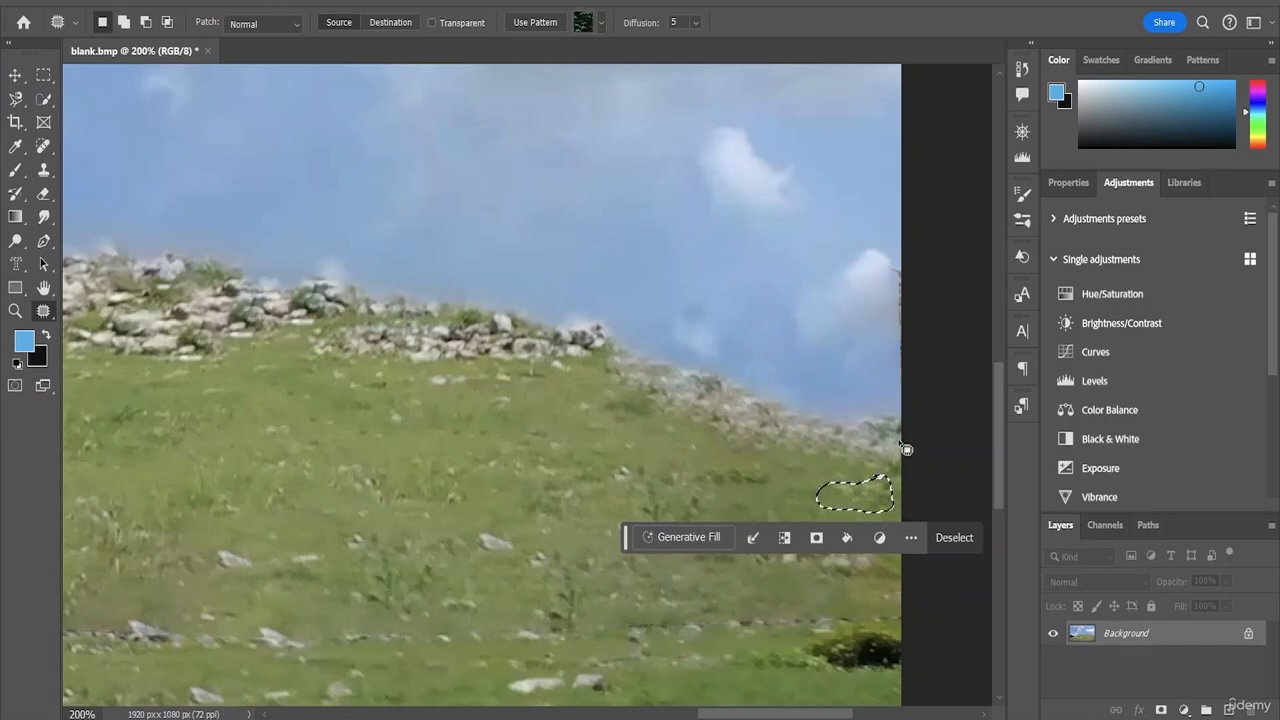
{"action": "left_click_drag", "start_coordinate": [898, 430], "coordinate": [848, 440]}
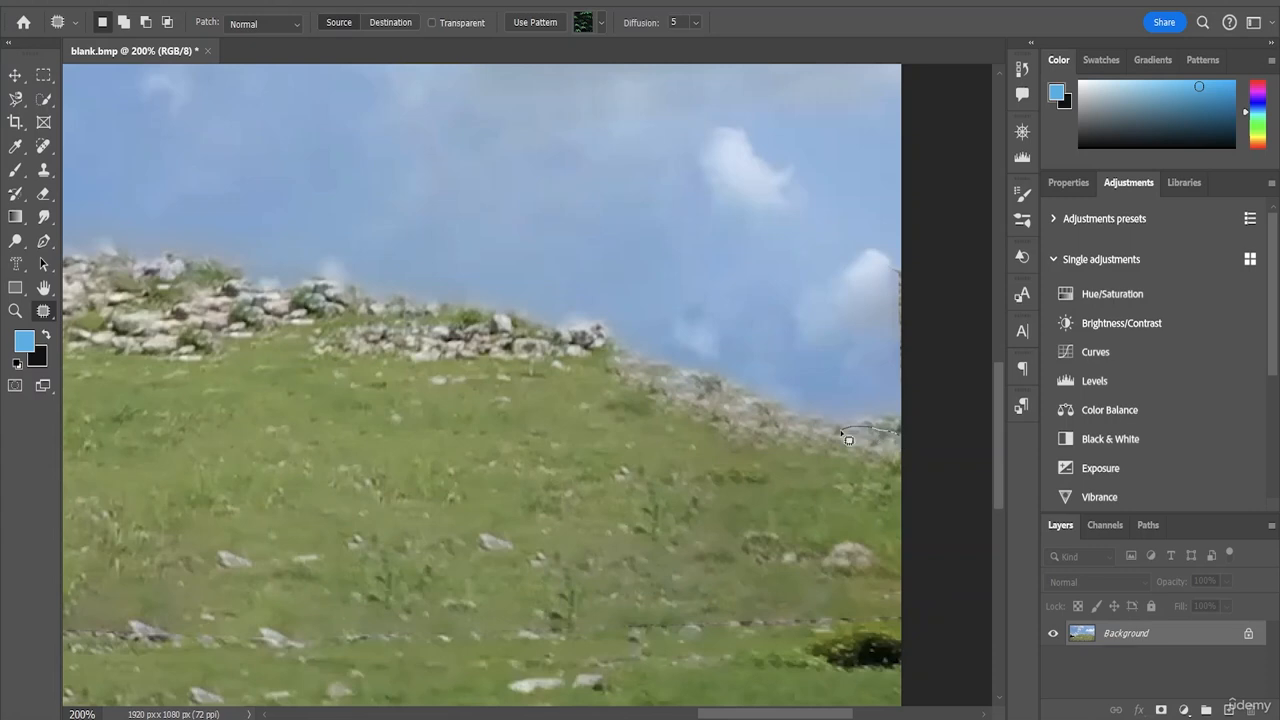
{"action": "mouse_move", "coordinate": [899, 482]}
{"action": "left_mouse_down"}
{"action": "mouse_move", "coordinate": [900, 434]}
{"action": "mouse_move", "coordinate": [846, 499]}
{"action": "left_mouse_up"}
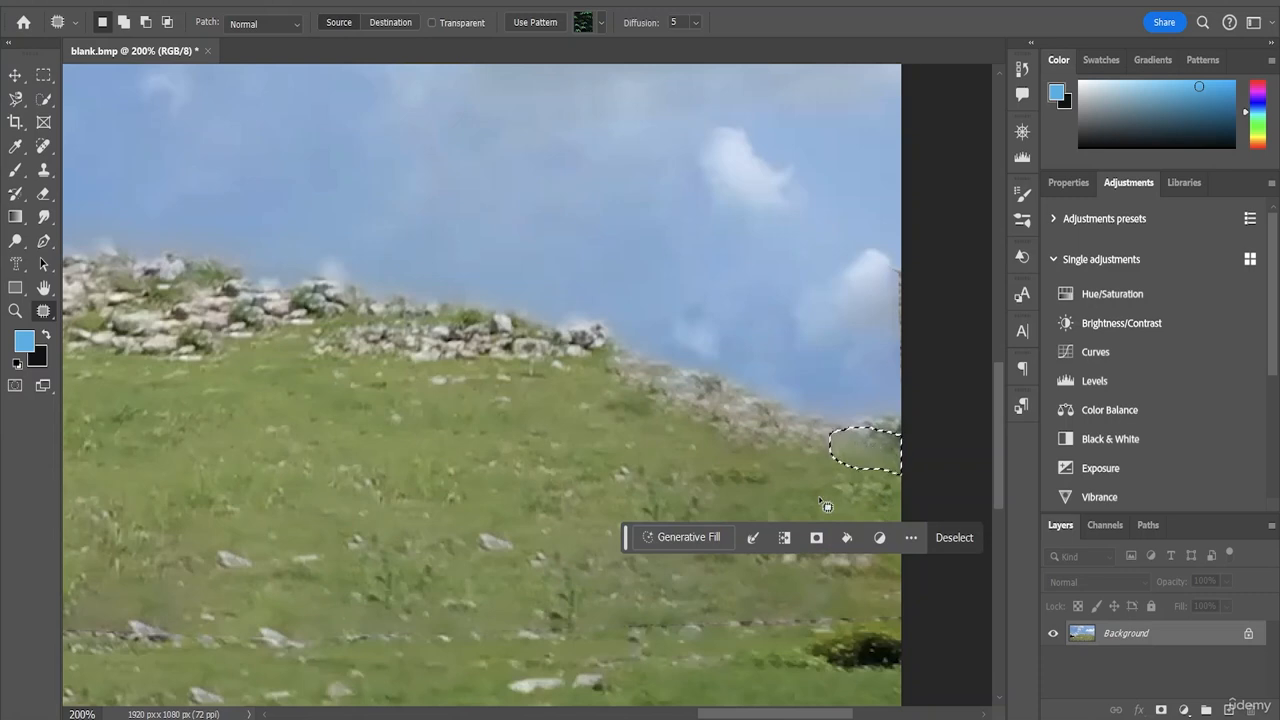
{"action": "left_click", "coordinate": [811, 489]}
Step: Patch the grass below the ridge's right slope and the stones along that slope with texture from the hillside, and deselect
{"action": "left_click_drag", "start_coordinate": [815, 480], "coordinate": [750, 482]}
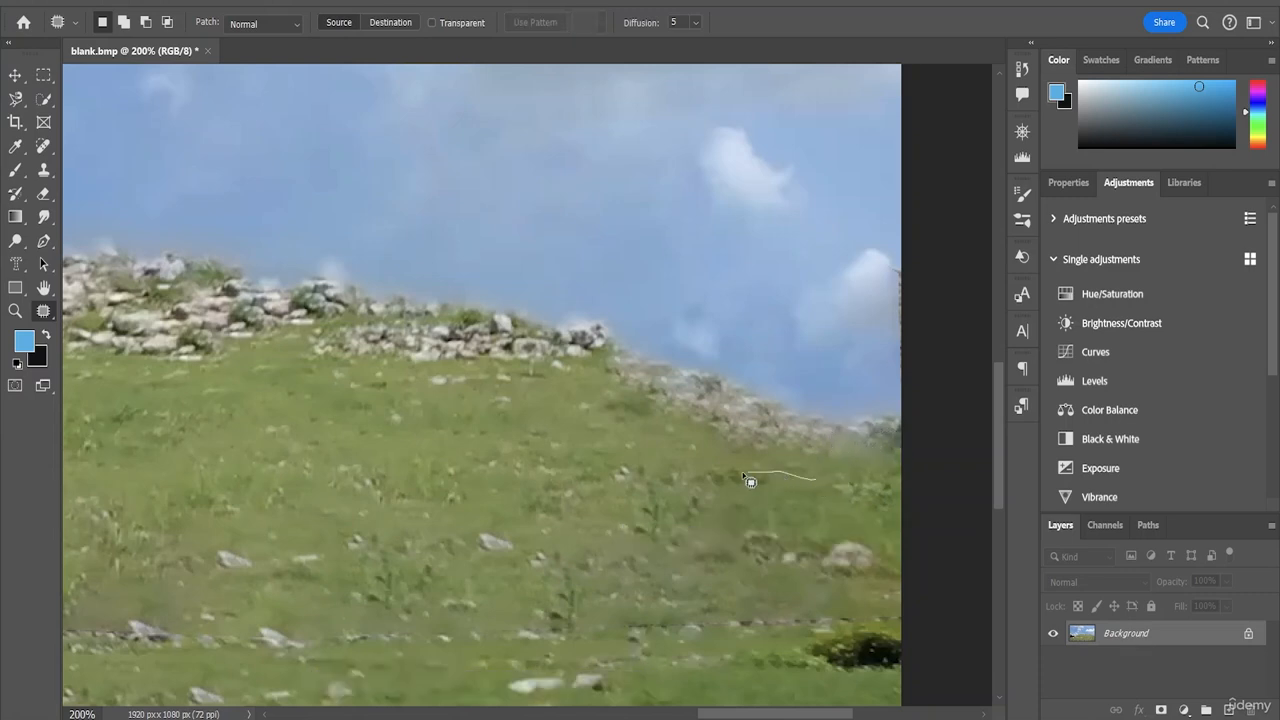
{"action": "mouse_move", "coordinate": [806, 528]}
{"action": "left_mouse_down"}
{"action": "mouse_move", "coordinate": [829, 486]}
{"action": "mouse_move", "coordinate": [815, 479]}
{"action": "mouse_move", "coordinate": [730, 490]}
{"action": "mouse_move", "coordinate": [591, 457]}
{"action": "left_mouse_up"}
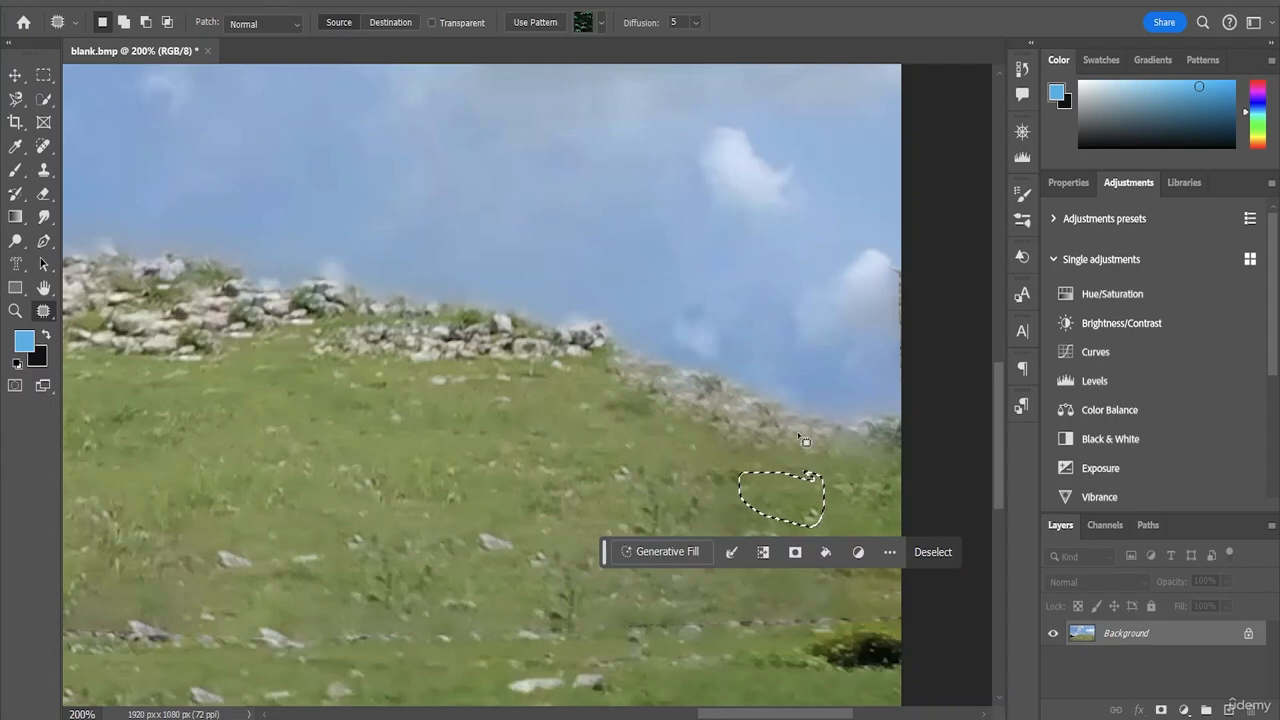
{"action": "mouse_move", "coordinate": [833, 418]}
{"action": "left_mouse_down"}
{"action": "mouse_move", "coordinate": [716, 378]}
{"action": "mouse_move", "coordinate": [718, 424]}
{"action": "left_mouse_up"}
{"action": "left_click_drag", "start_coordinate": [816, 451], "coordinate": [831, 414]}
{"action": "left_click_drag", "start_coordinate": [743, 441], "coordinate": [735, 489]}
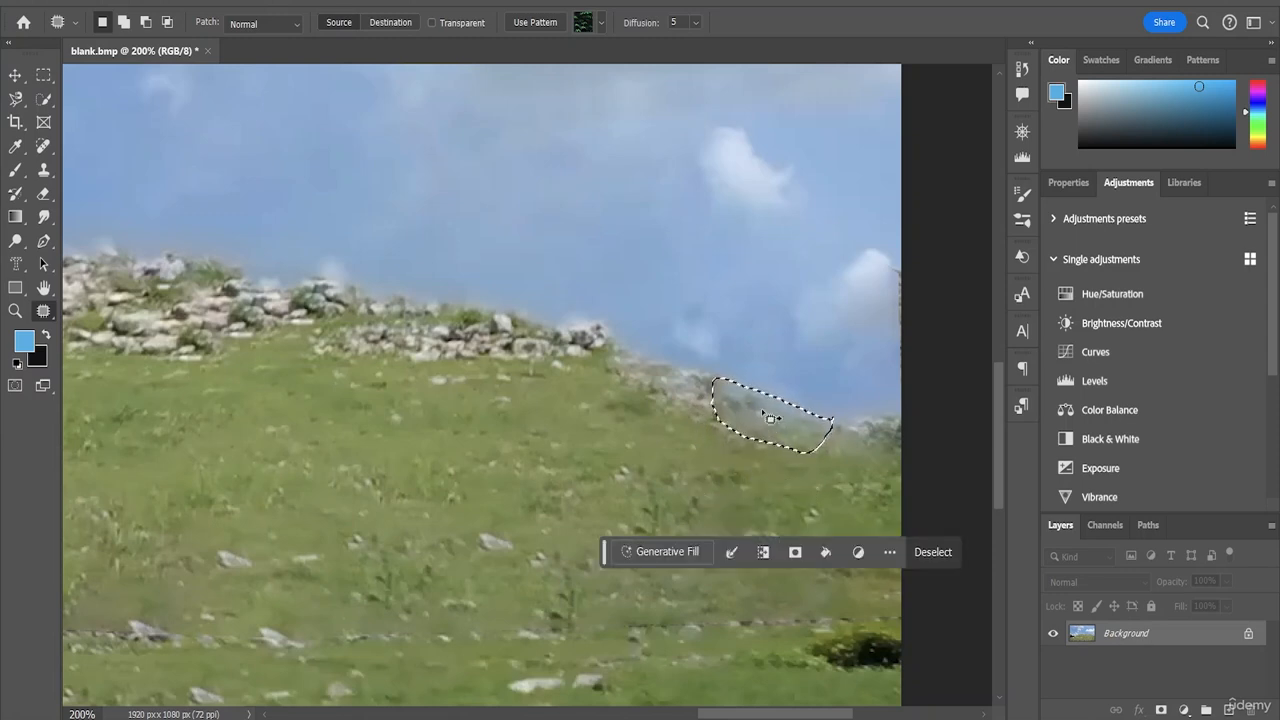
{"action": "left_click_drag", "start_coordinate": [776, 428], "coordinate": [737, 489]}
{"action": "left_click_drag", "start_coordinate": [750, 565], "coordinate": [557, 501]}
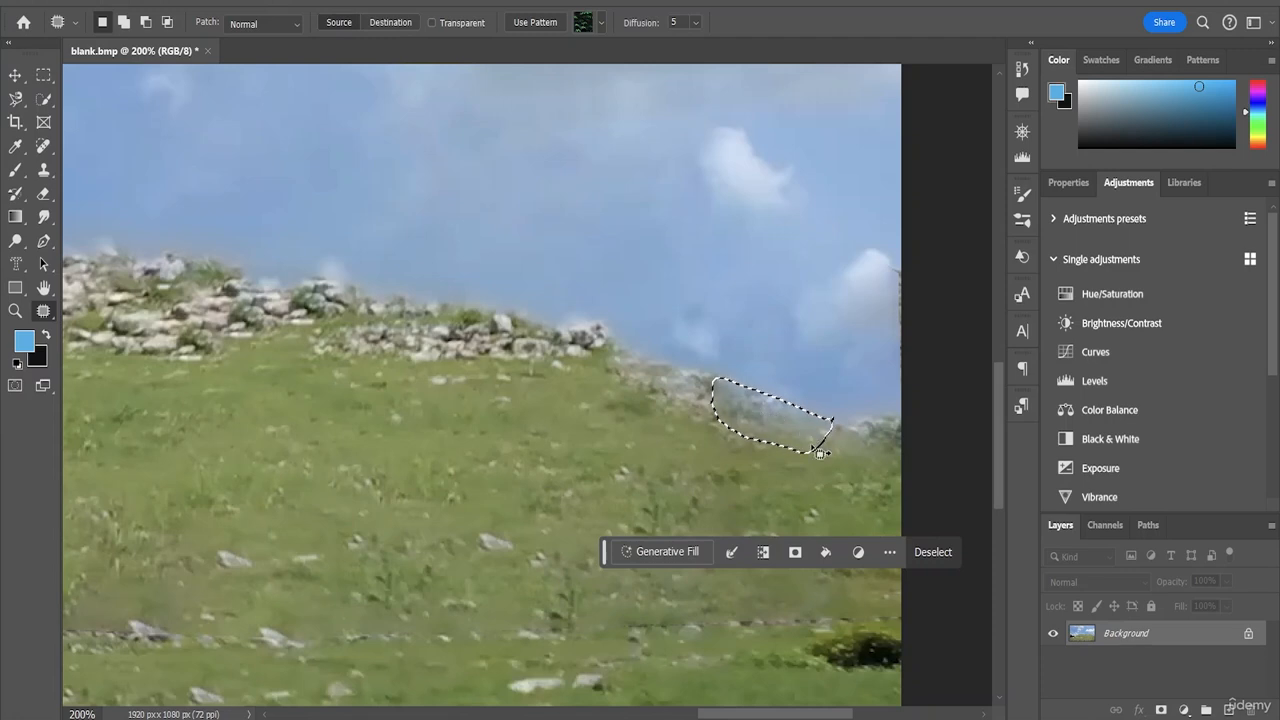
{"action": "left_click", "coordinate": [686, 450]}
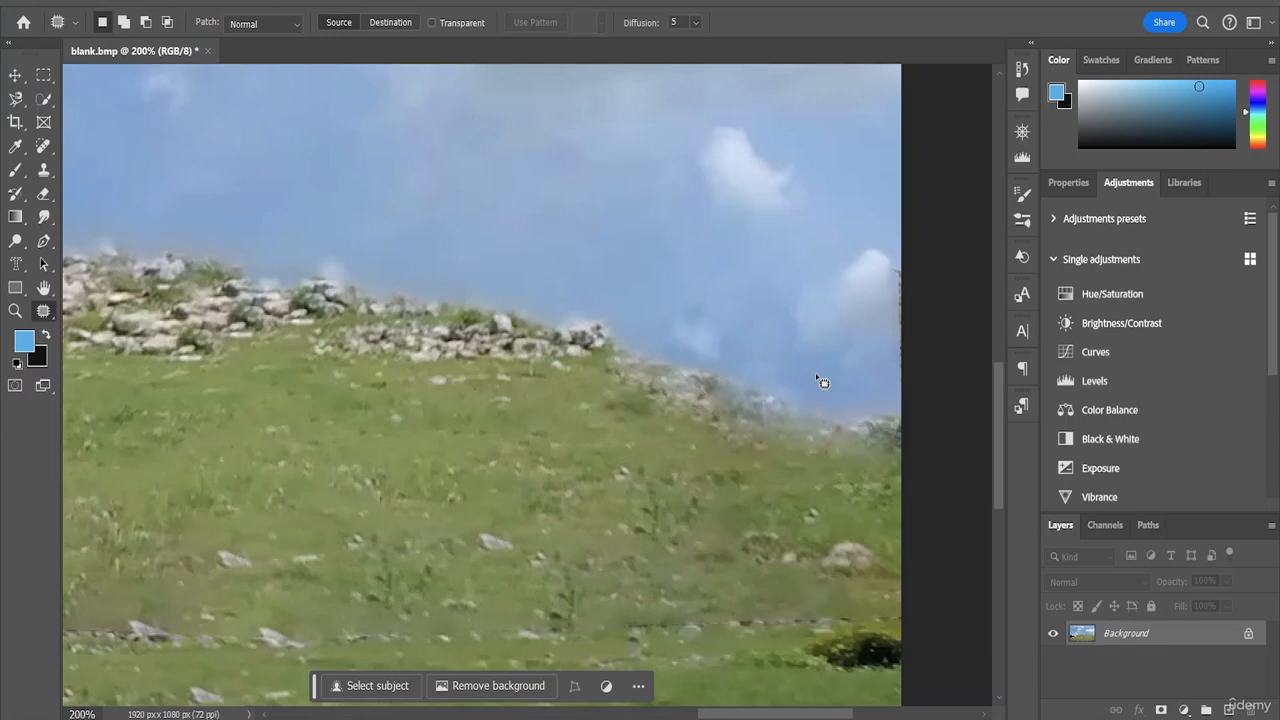
Step: Save the retouched image as blank in Photoshop format in the Downloads folder
{"action": "scroll", "coordinate": [820, 381], "scroll_direction": "down", "scroll_amount": 4}
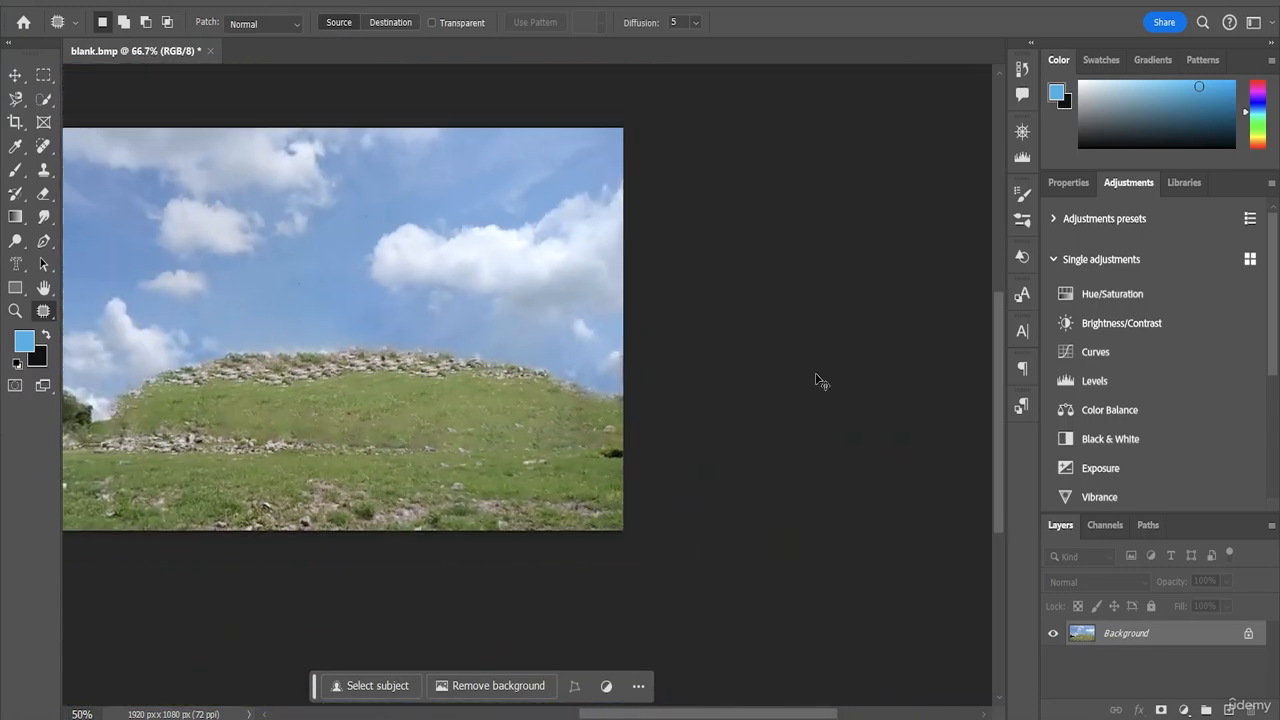
{"action": "scroll", "coordinate": [820, 381], "scroll_direction": "down", "scroll_amount": 1}
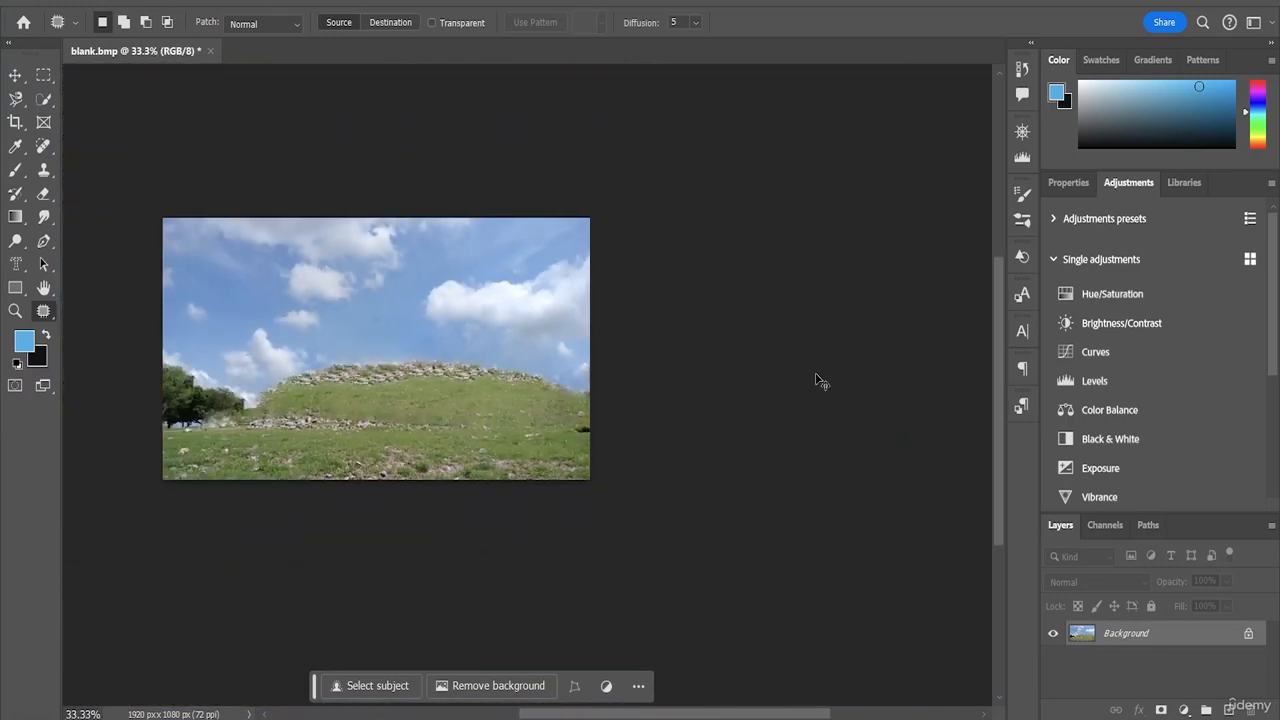
{"action": "scroll", "coordinate": [820, 381], "scroll_direction": "up", "scroll_amount": 1}
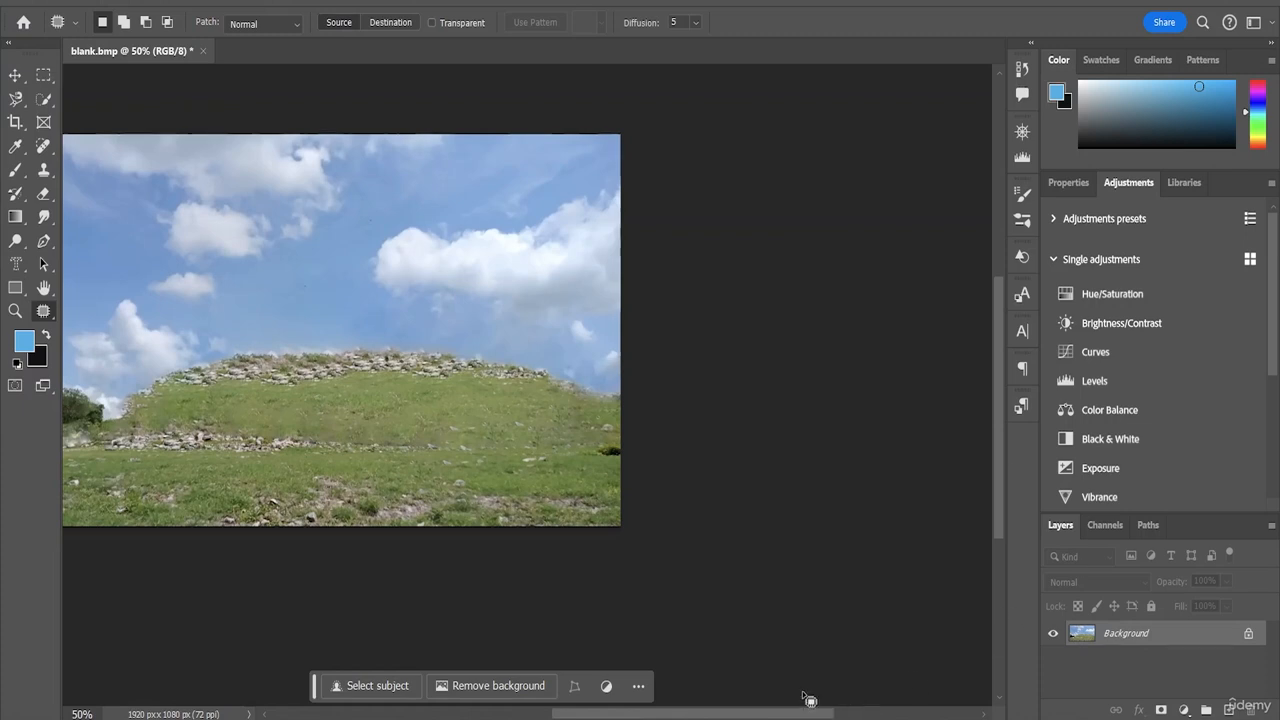
{"action": "left_click_drag", "start_coordinate": [735, 716], "coordinate": [694, 716]}
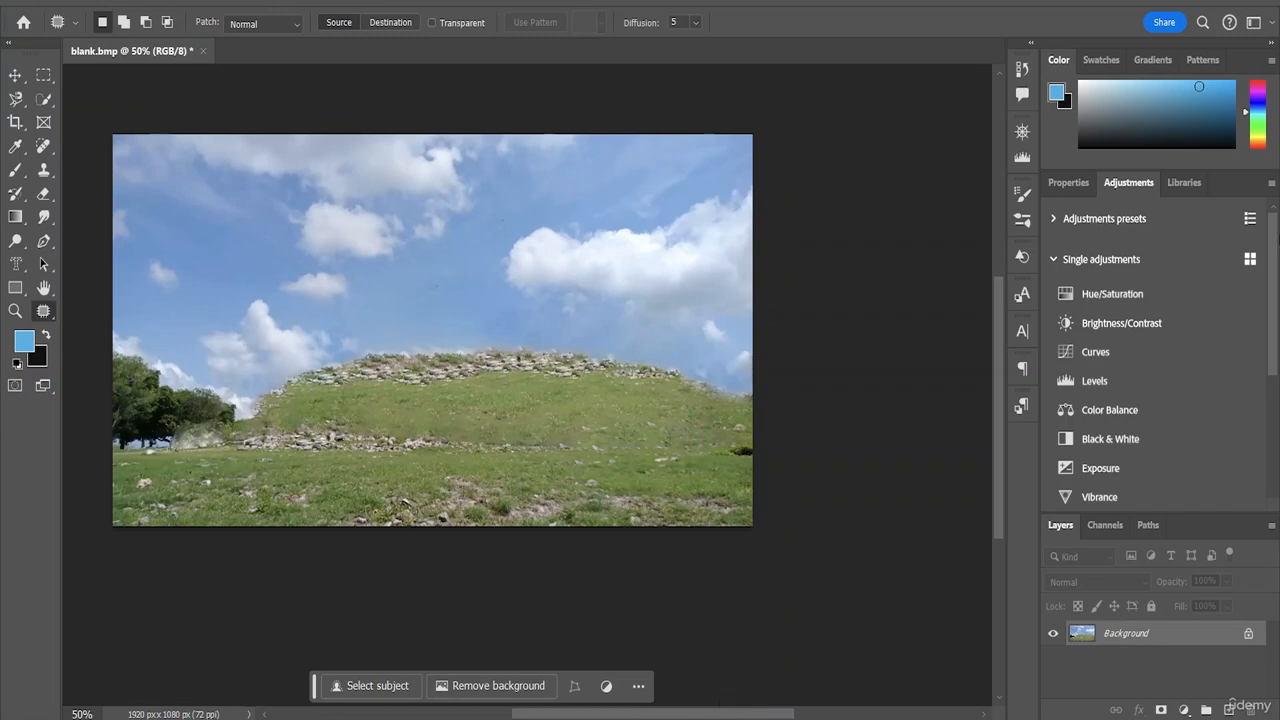
{"action": "key", "text": "ctrl+shift+s"}
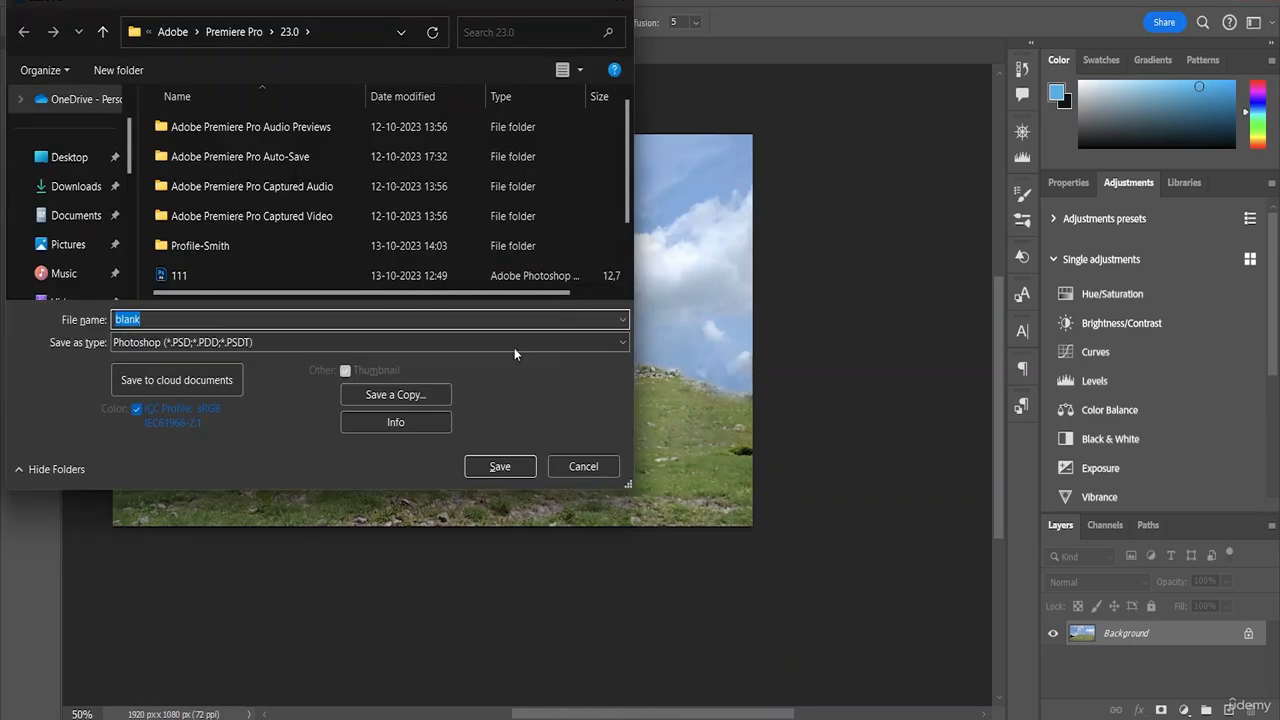
{"action": "left_click", "coordinate": [50, 183]}
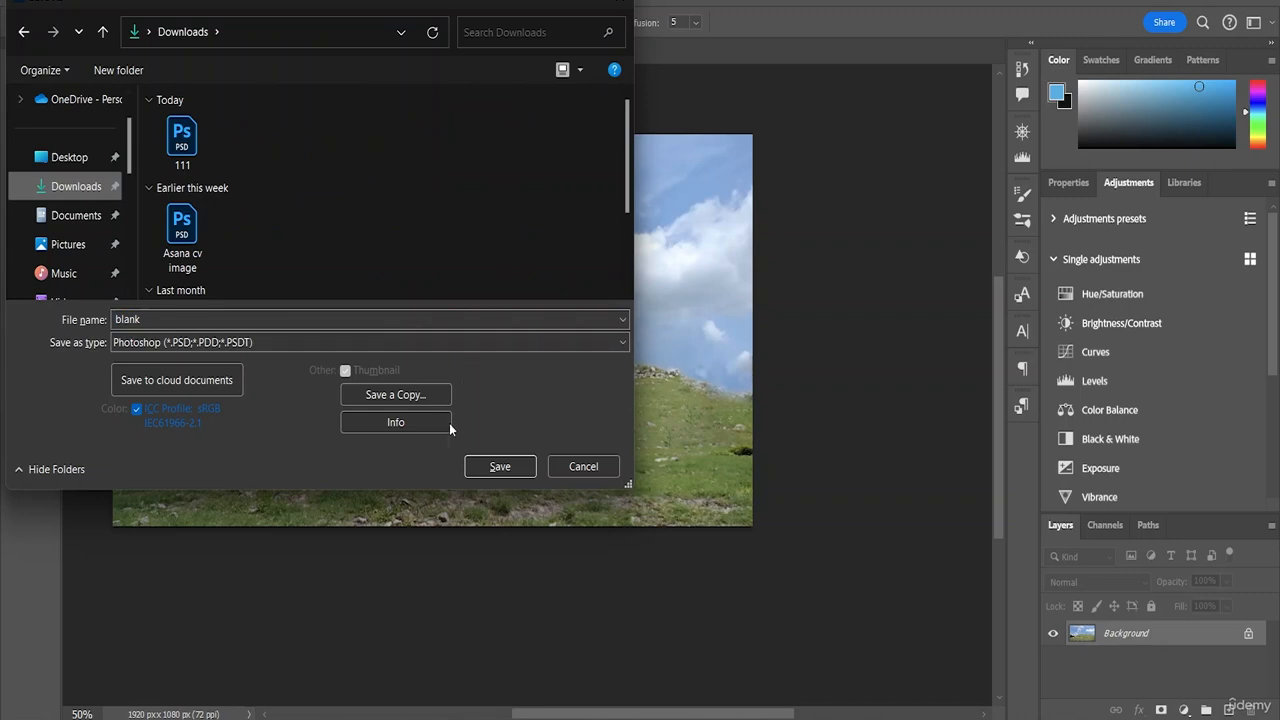
{"action": "left_click", "coordinate": [511, 472]}
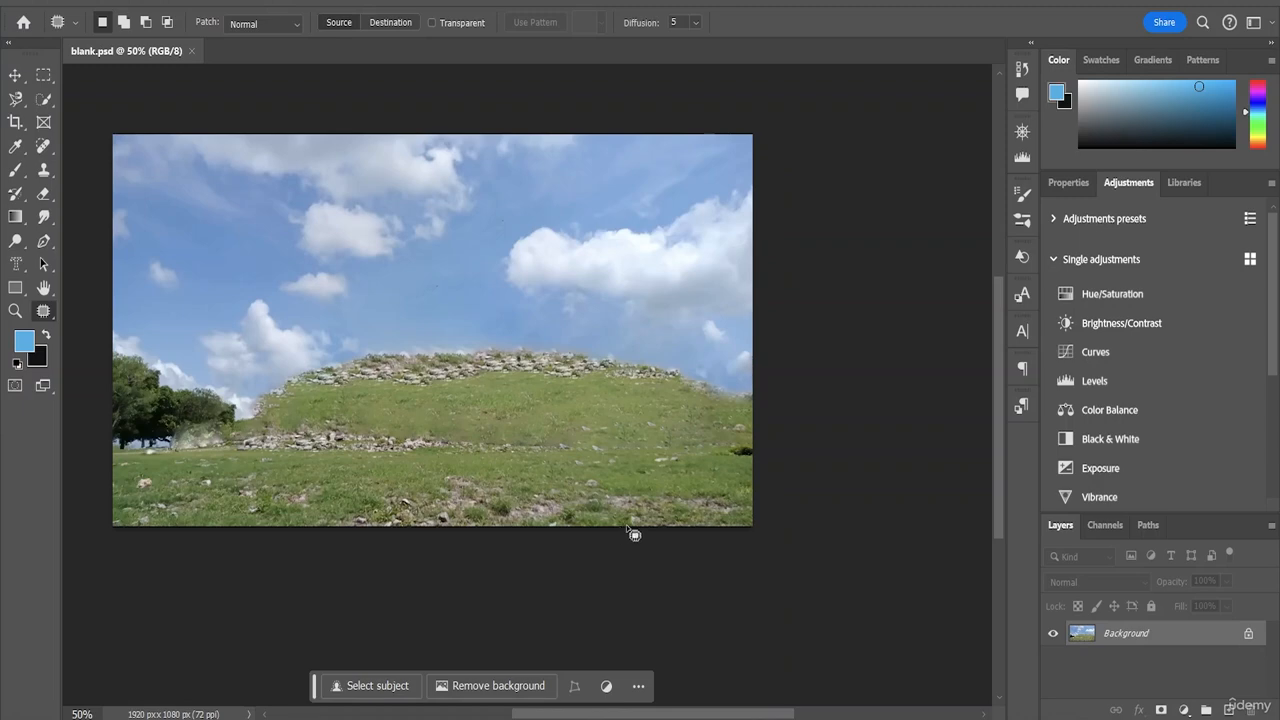
Step: Switch to Premiere Pro and duplicate blank.bmp among the project's items
{"action": "mouse_move", "coordinate": [880, 719]}
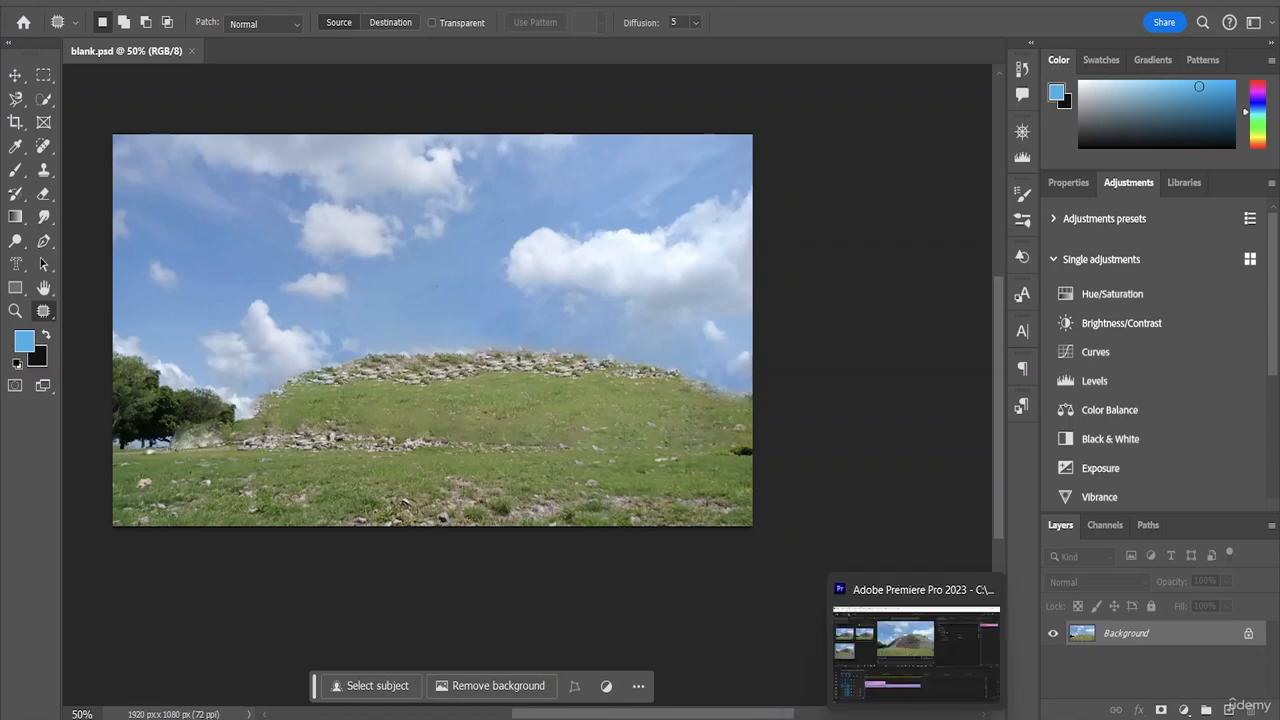
{"action": "left_click", "coordinate": [917, 719]}
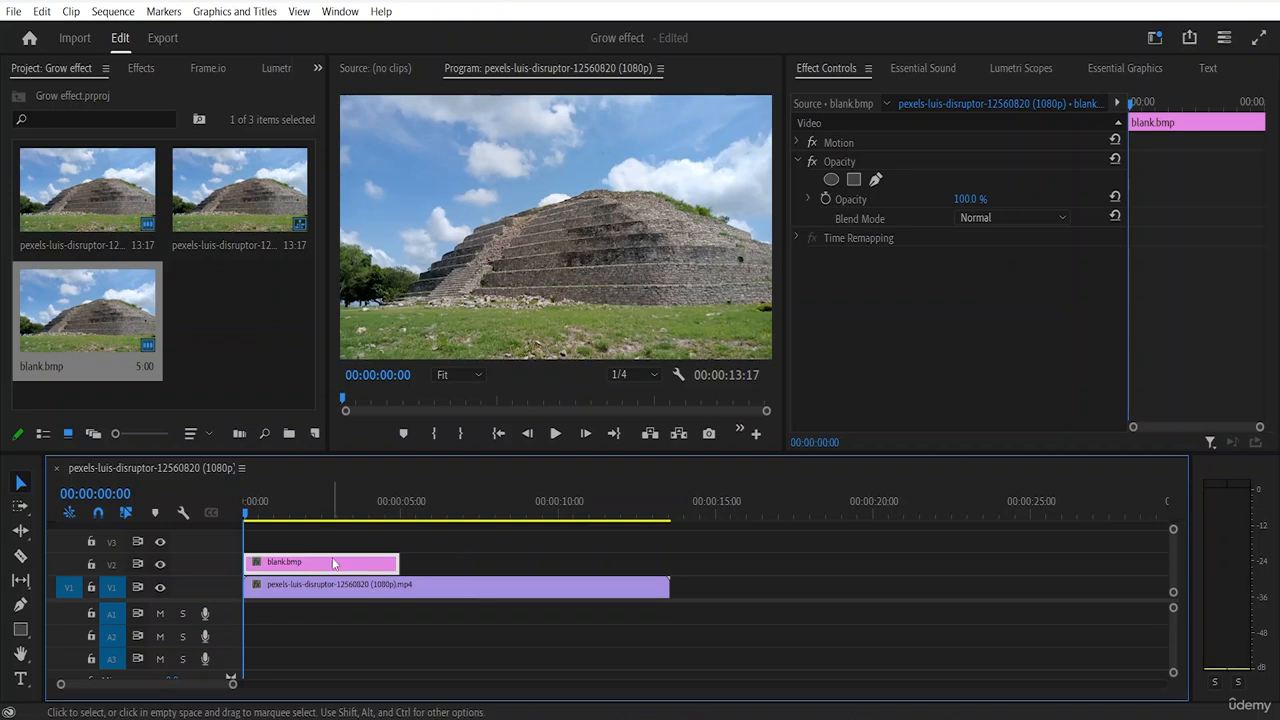
{"action": "left_click", "coordinate": [672, 260]}
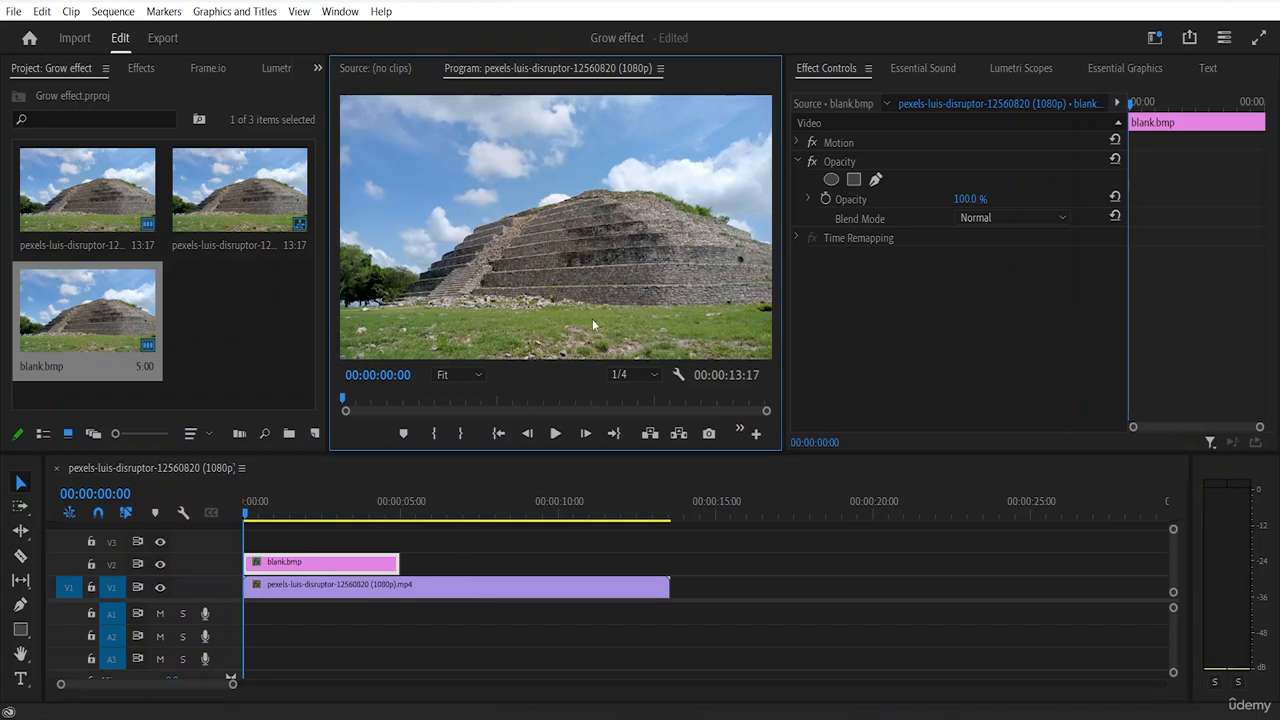
{"action": "left_click", "coordinate": [94, 309]}
{"action": "left_click", "coordinate": [215, 317]}
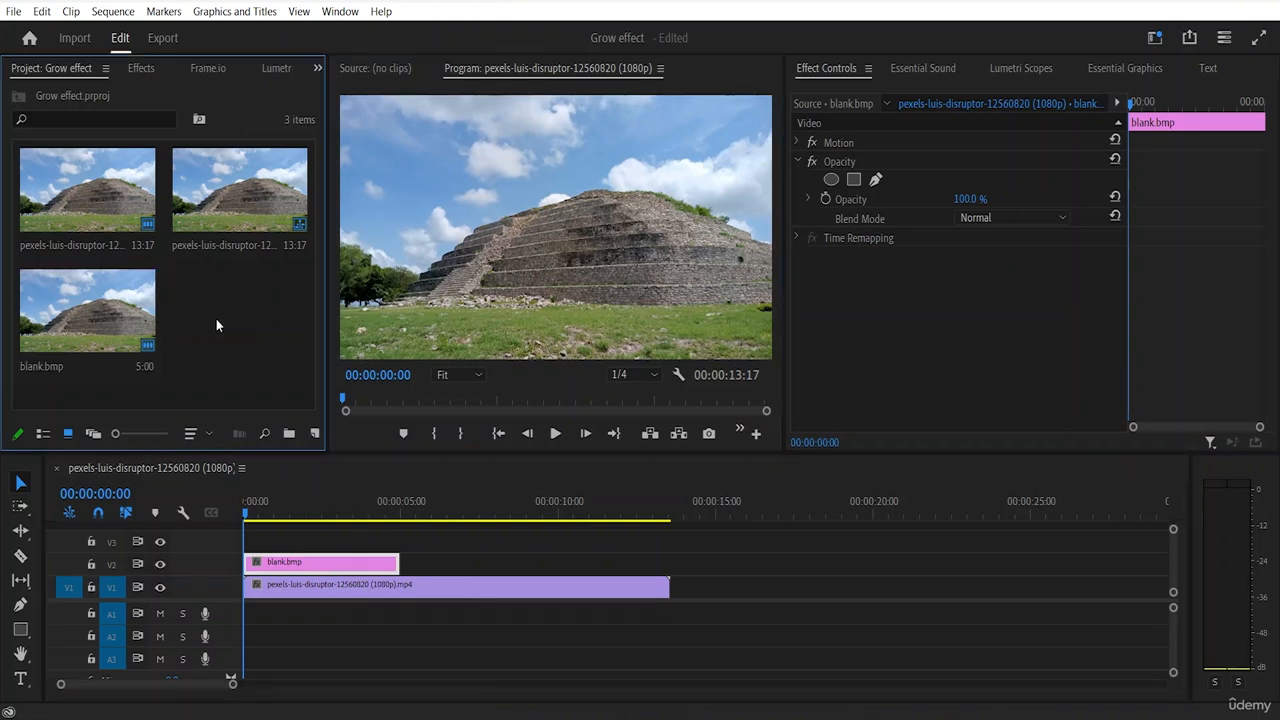
{"action": "left_click", "coordinate": [73, 320]}
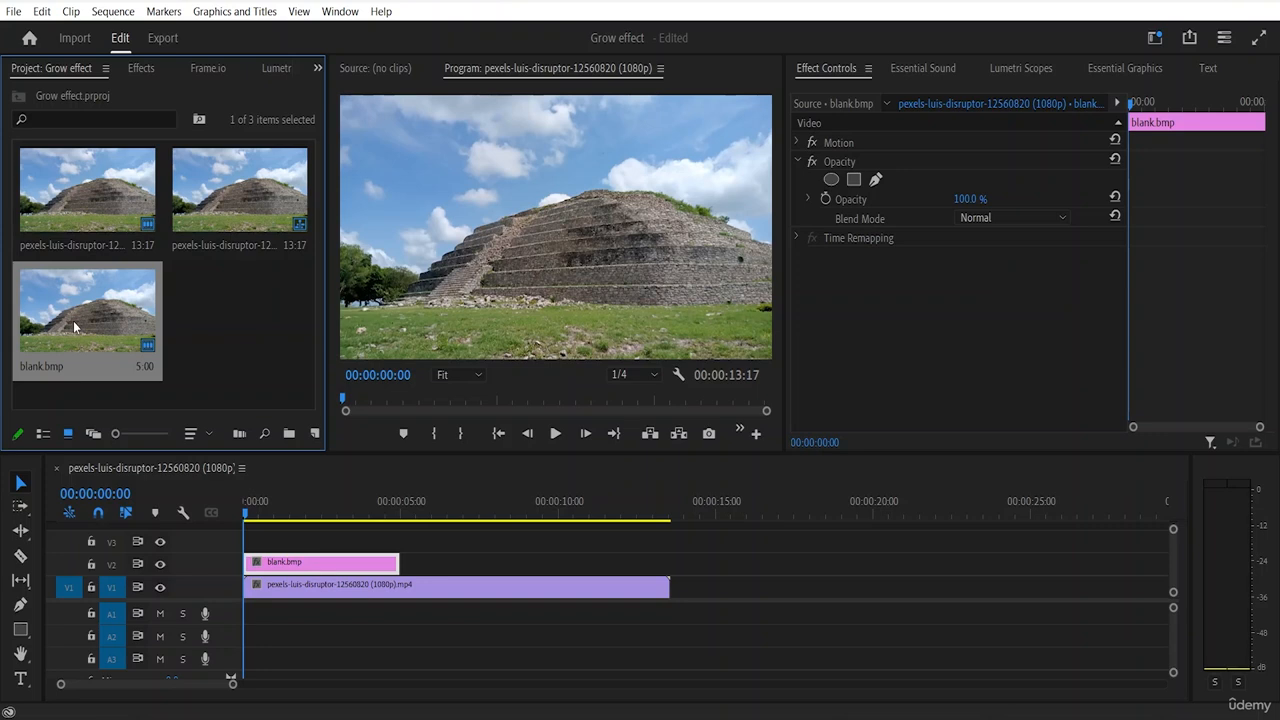
{"action": "left_click_drag", "start_coordinate": [73, 320], "coordinate": [242, 333]}
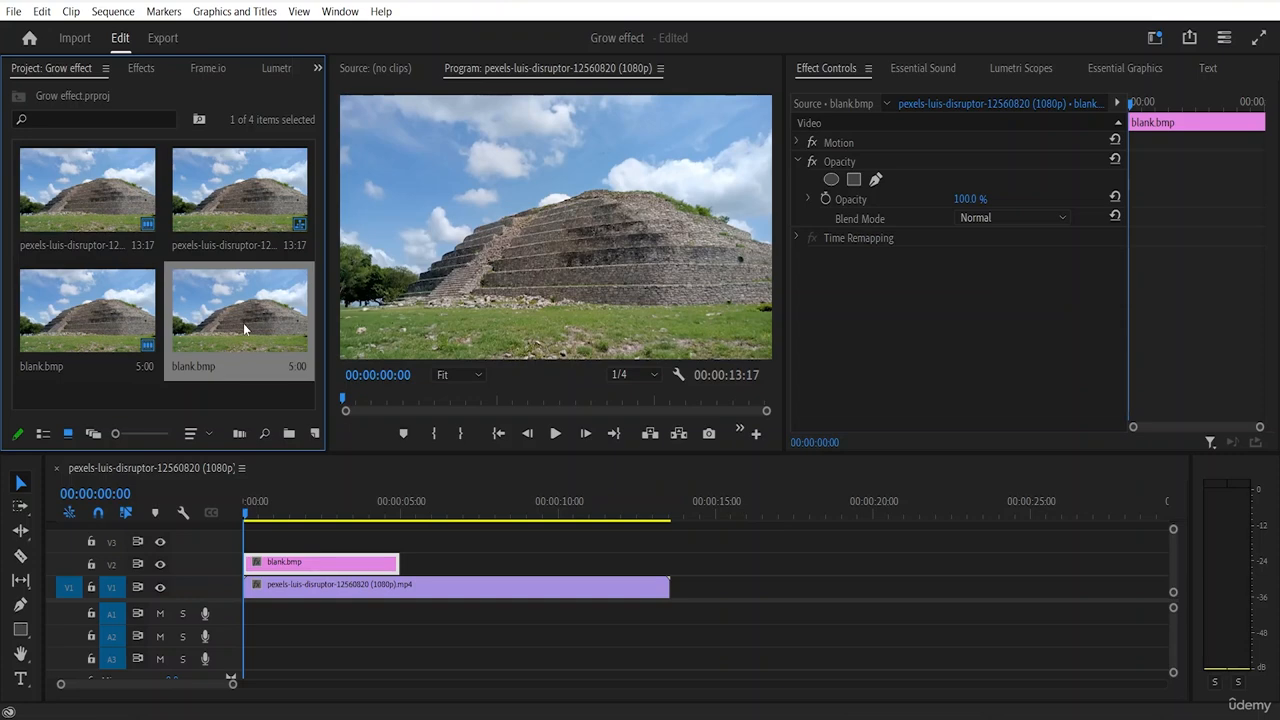
{"action": "key", "text": "Home"}
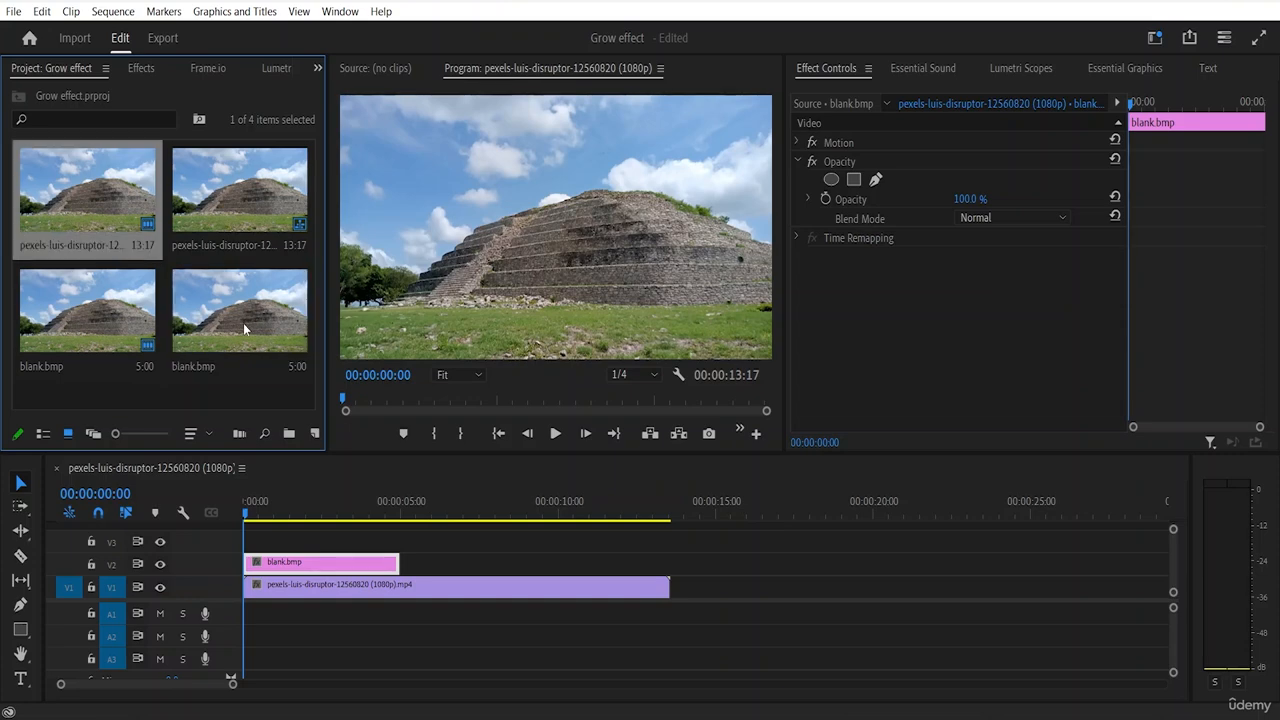
Step: Cut the blank.bmp clip from the timeline and cut one of the two blank.bmp items from the project
{"action": "right_click", "coordinate": [330, 566]}
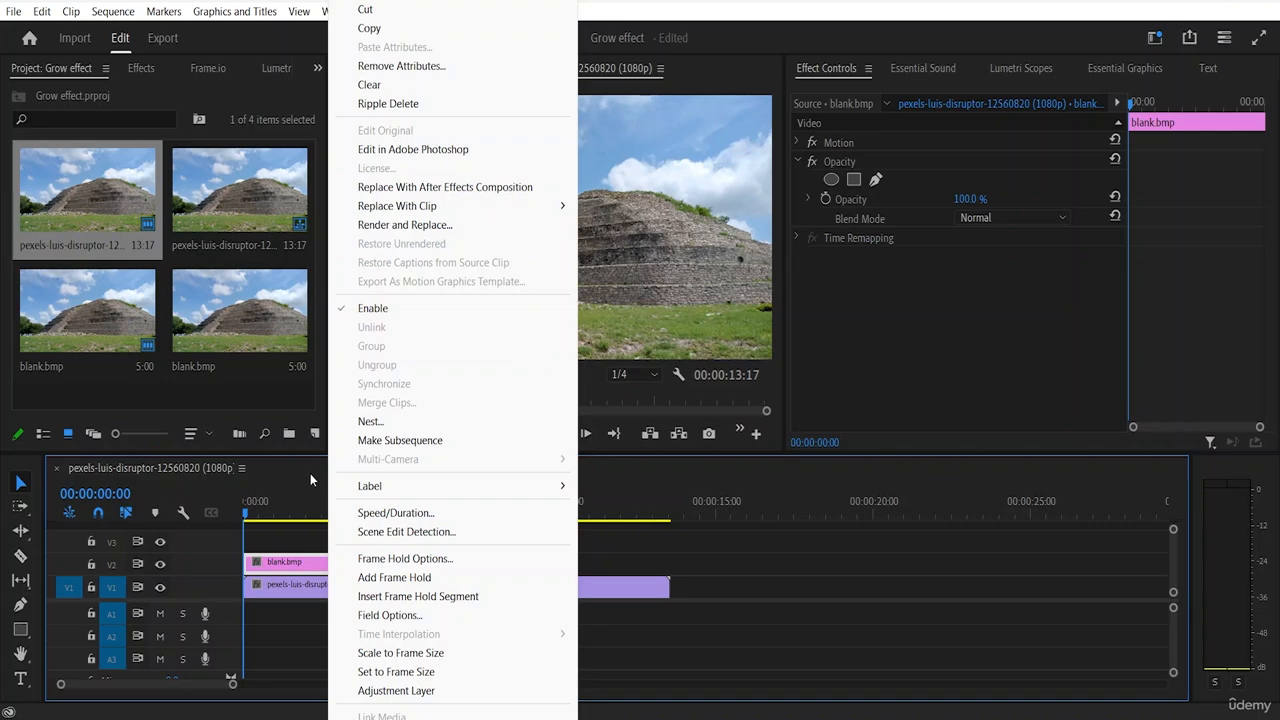
{"action": "left_click", "coordinate": [425, 10]}
{"action": "left_click", "coordinate": [72, 330]}
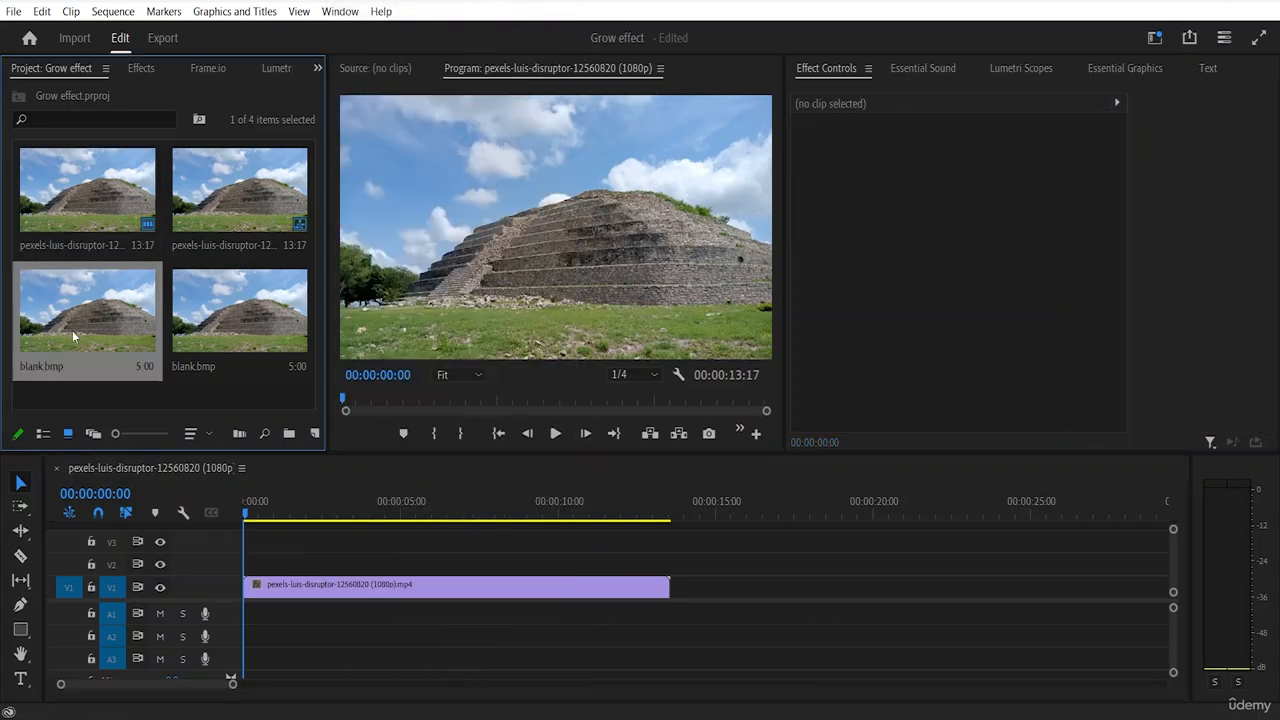
{"action": "right_click", "coordinate": [72, 330]}
{"action": "left_click", "coordinate": [147, 11]}
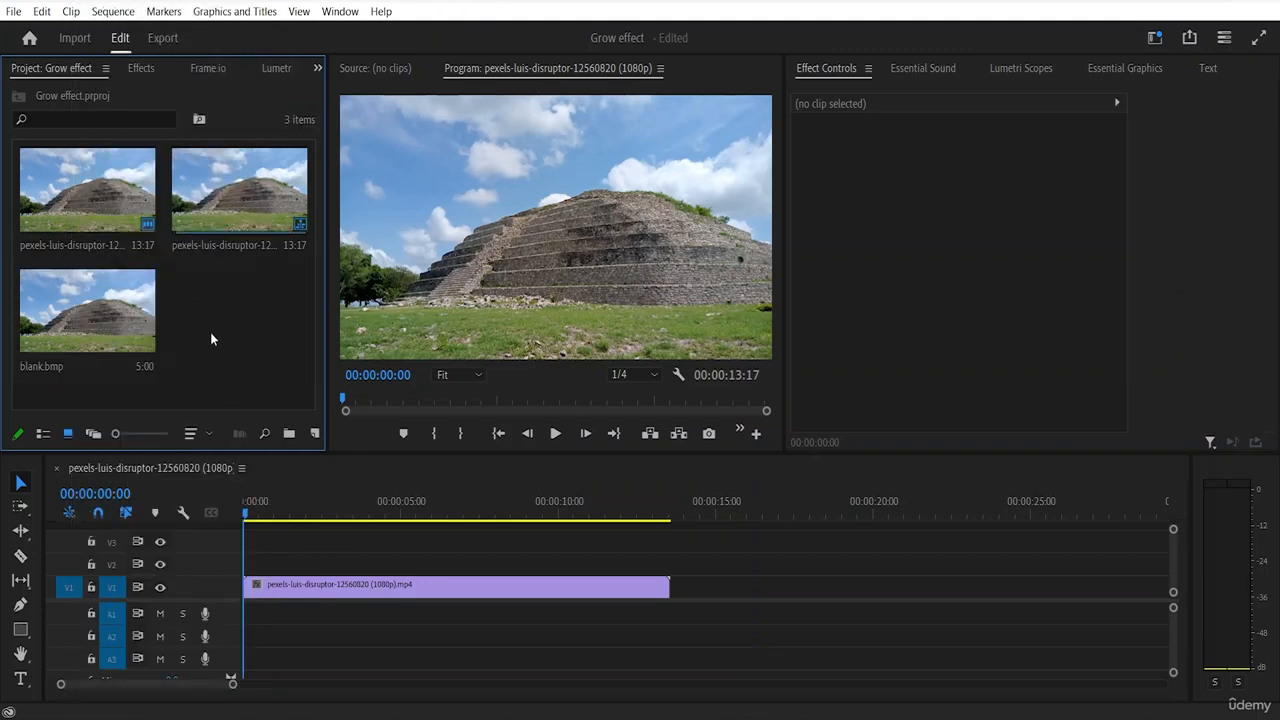
Step: Import the blank PSD file from the Downloads folder and place it on track V2 at the start of the sequence
{"action": "double_click", "coordinate": [235, 342]}
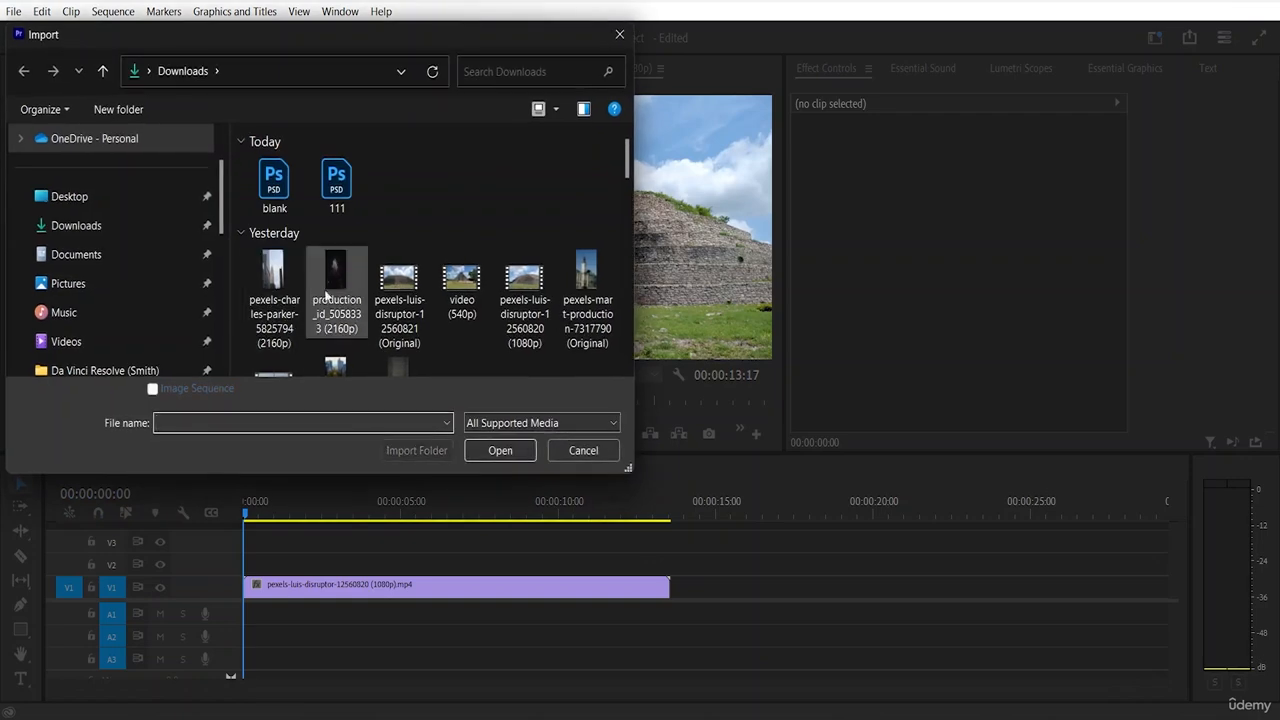
{"action": "left_click", "coordinate": [274, 185]}
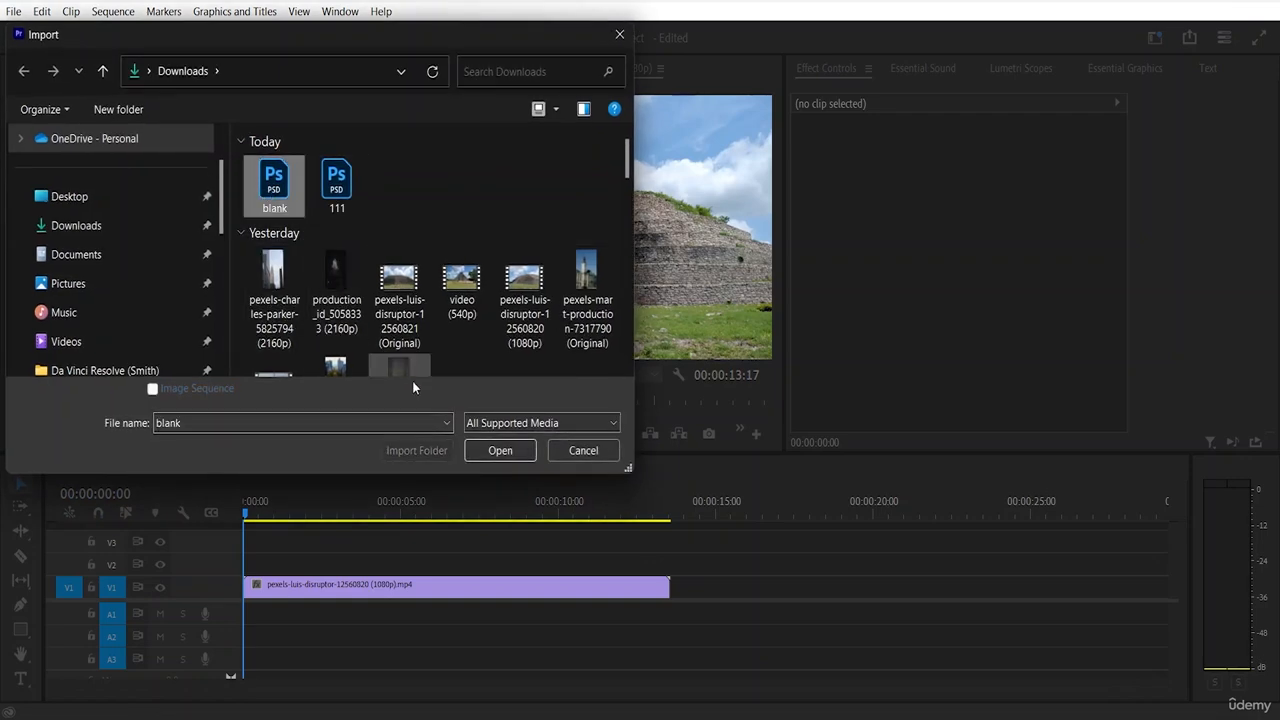
{"action": "left_click", "coordinate": [498, 451]}
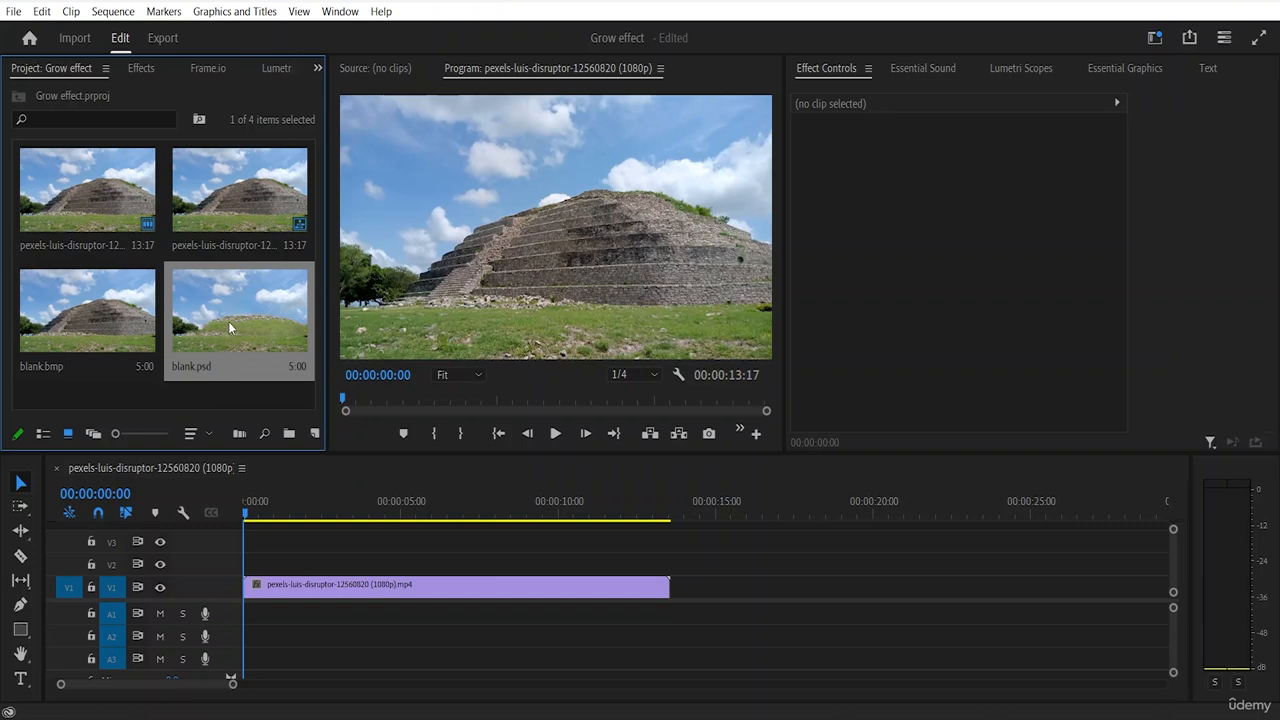
{"action": "left_click_drag", "start_coordinate": [228, 321], "coordinate": [252, 568]}
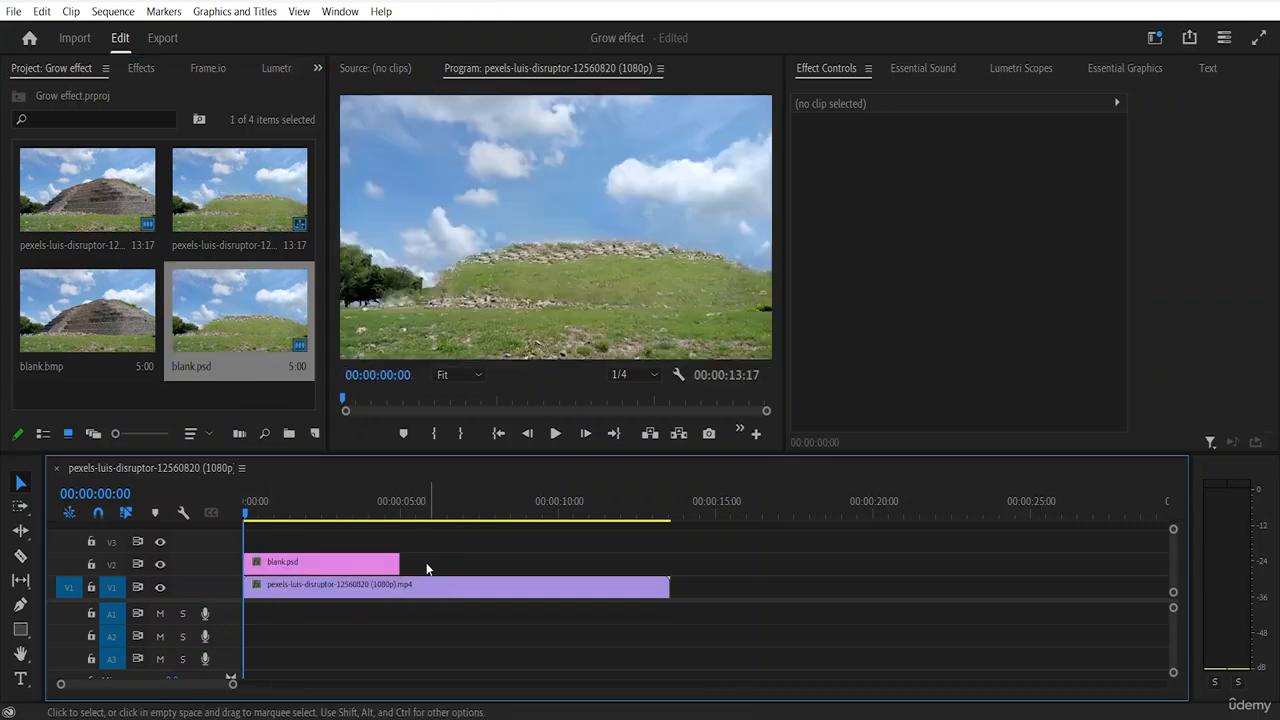
Step: Place blank.bmp on track V3 at the sequence start, and reorder it after blank.psd among the project's items
{"action": "left_click", "coordinate": [79, 318]}
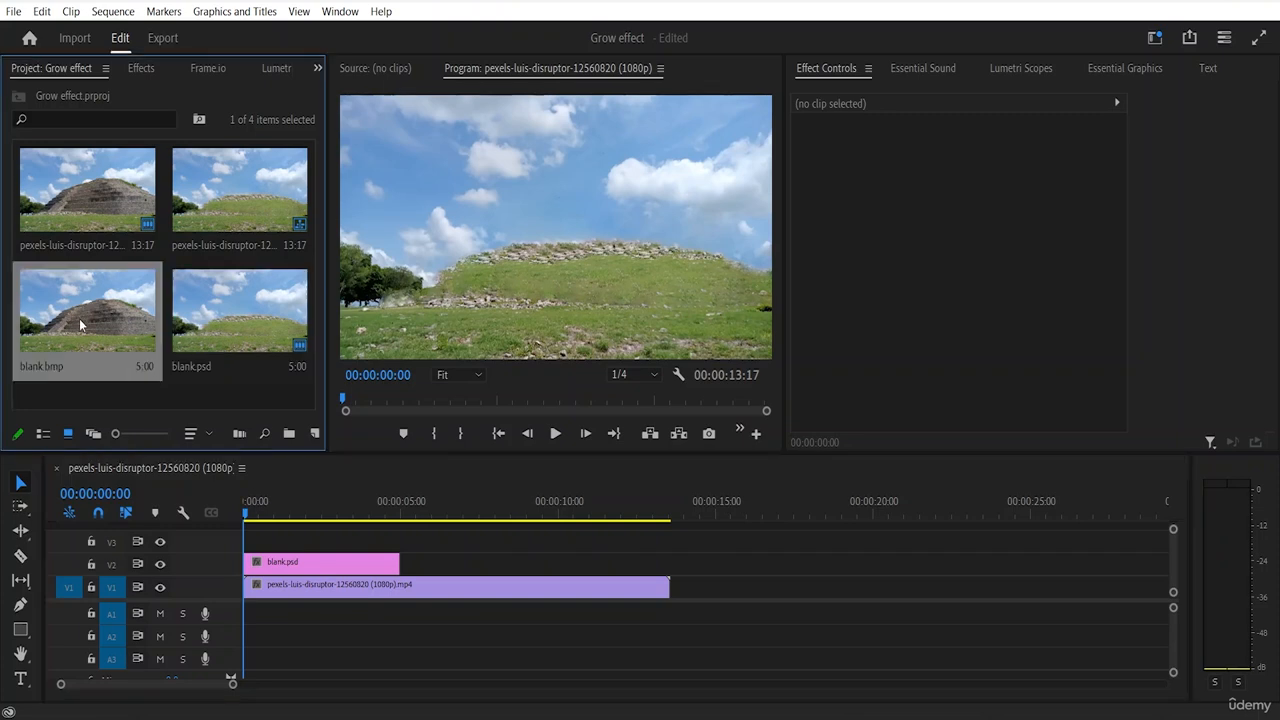
{"action": "left_click_drag", "start_coordinate": [79, 318], "coordinate": [258, 540]}
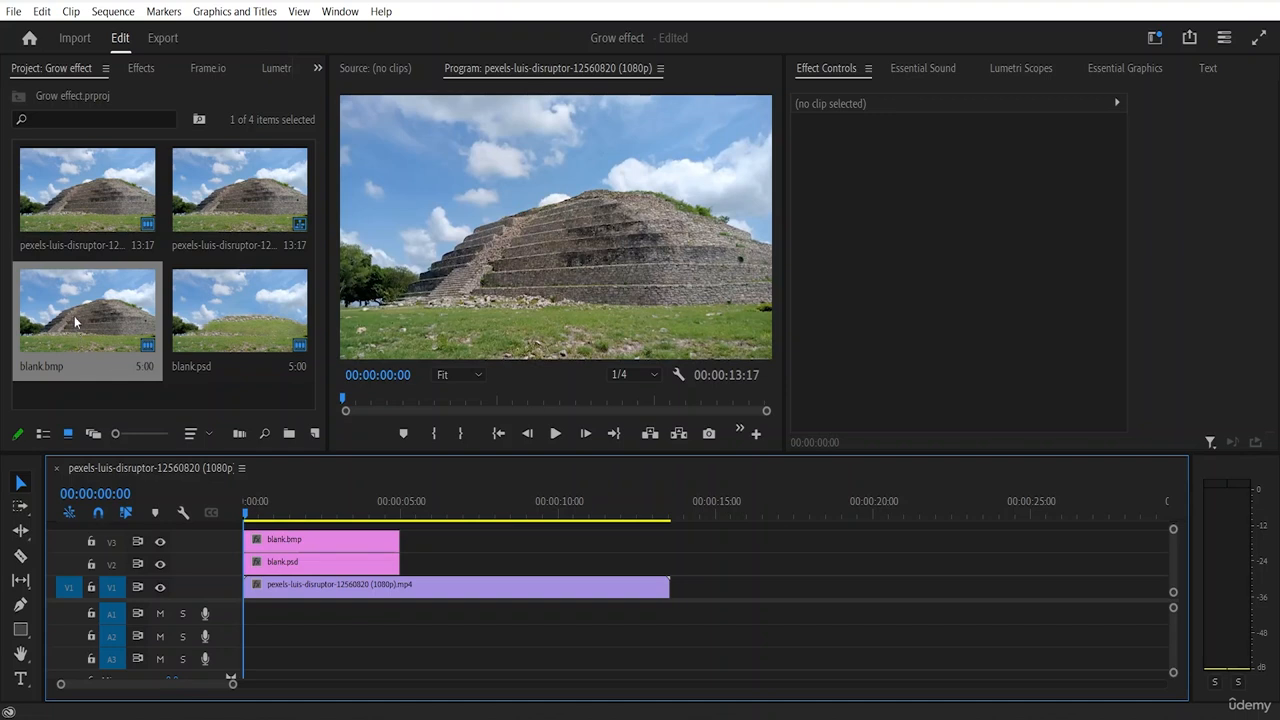
{"action": "left_click_drag", "start_coordinate": [74, 317], "coordinate": [59, 400]}
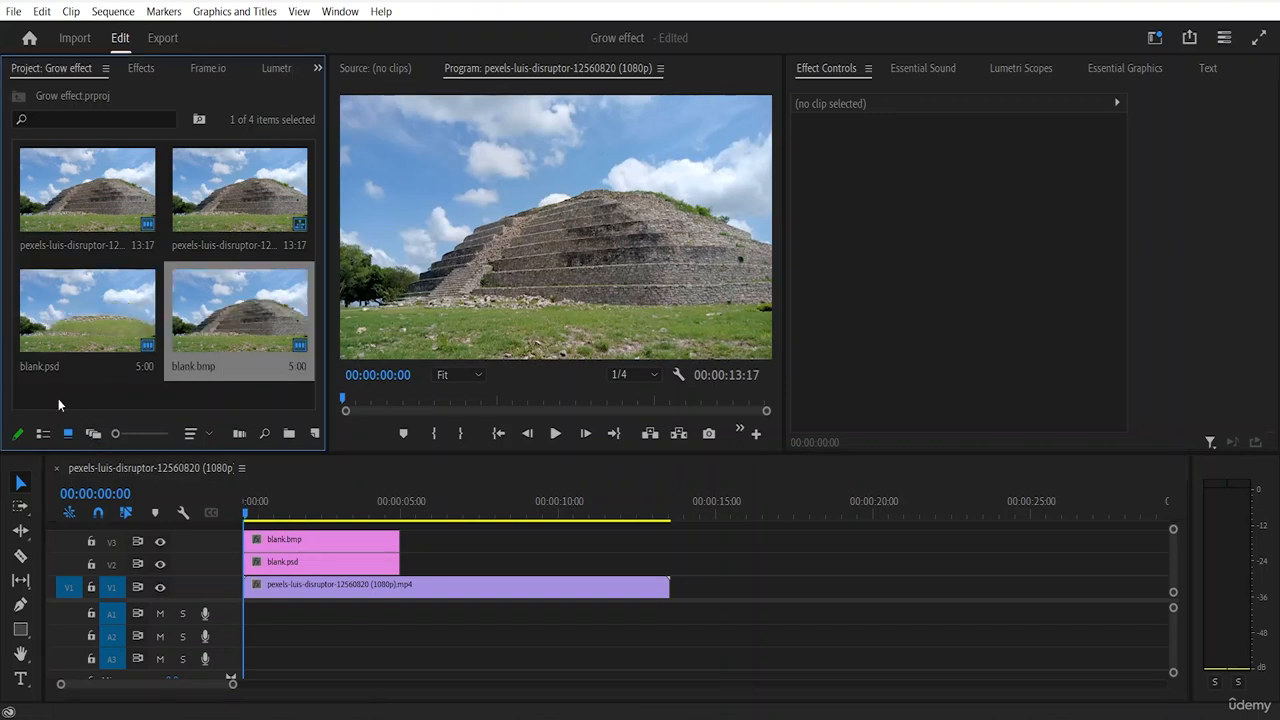
Step: Copy blank.psd and blank.bmp among the project's items and paste a duplicate of each
{"action": "left_click", "coordinate": [100, 313]}
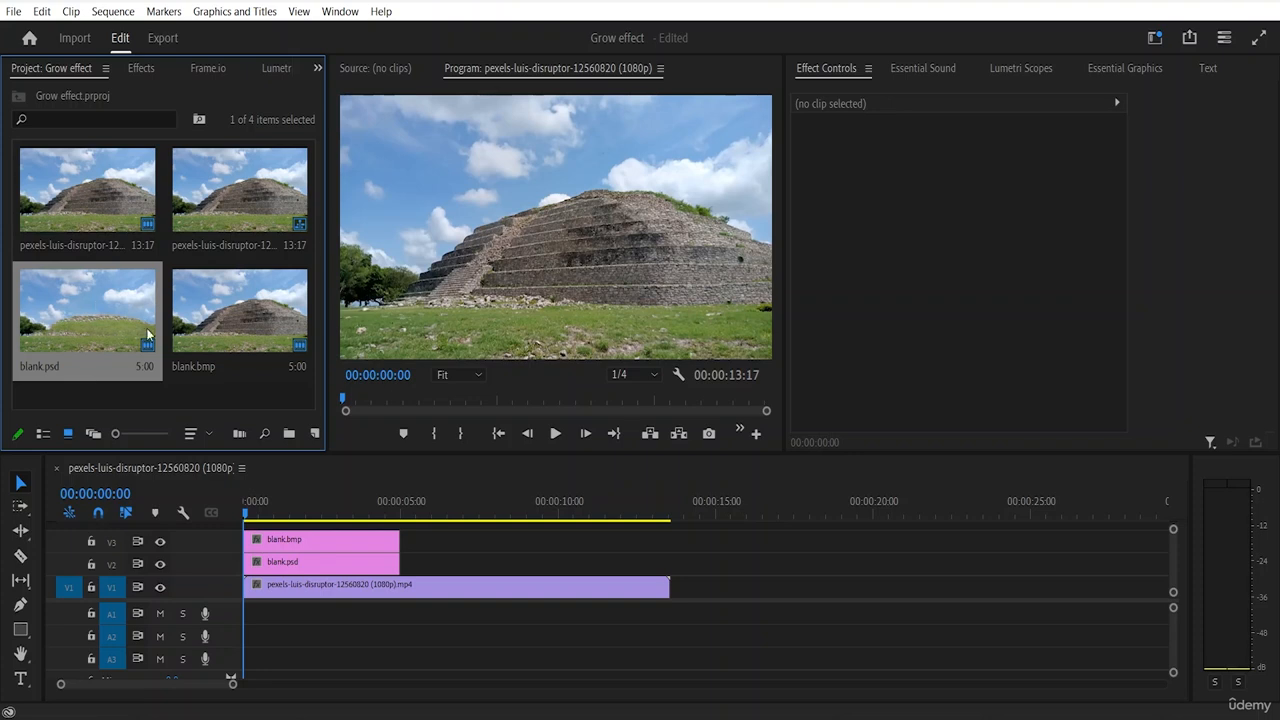
{"action": "mouse_move", "coordinate": [149, 347]}
{"action": "left_click", "coordinate": [229, 324], "text": "ctrl"}
{"action": "key", "text": "ctrl+c"}
{"action": "key", "text": "ctrl+v"}
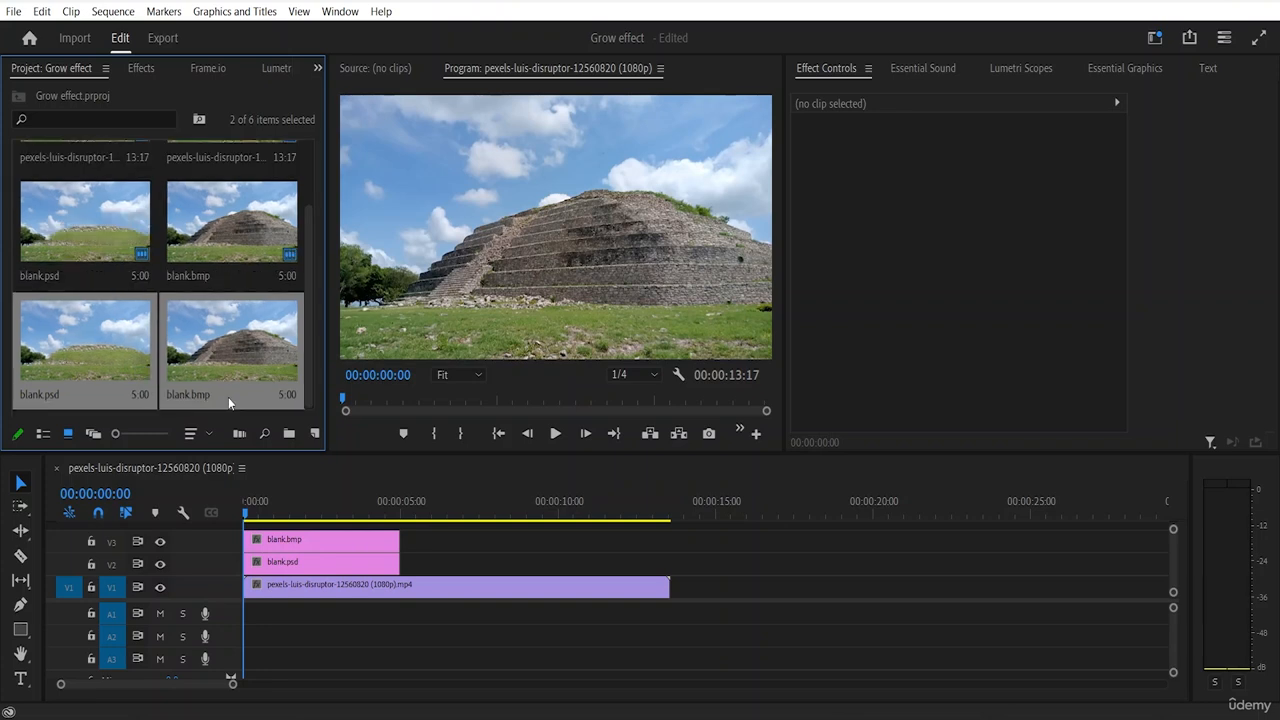
{"action": "scroll", "coordinate": [237, 331], "scroll_direction": "up", "scroll_amount": 2}
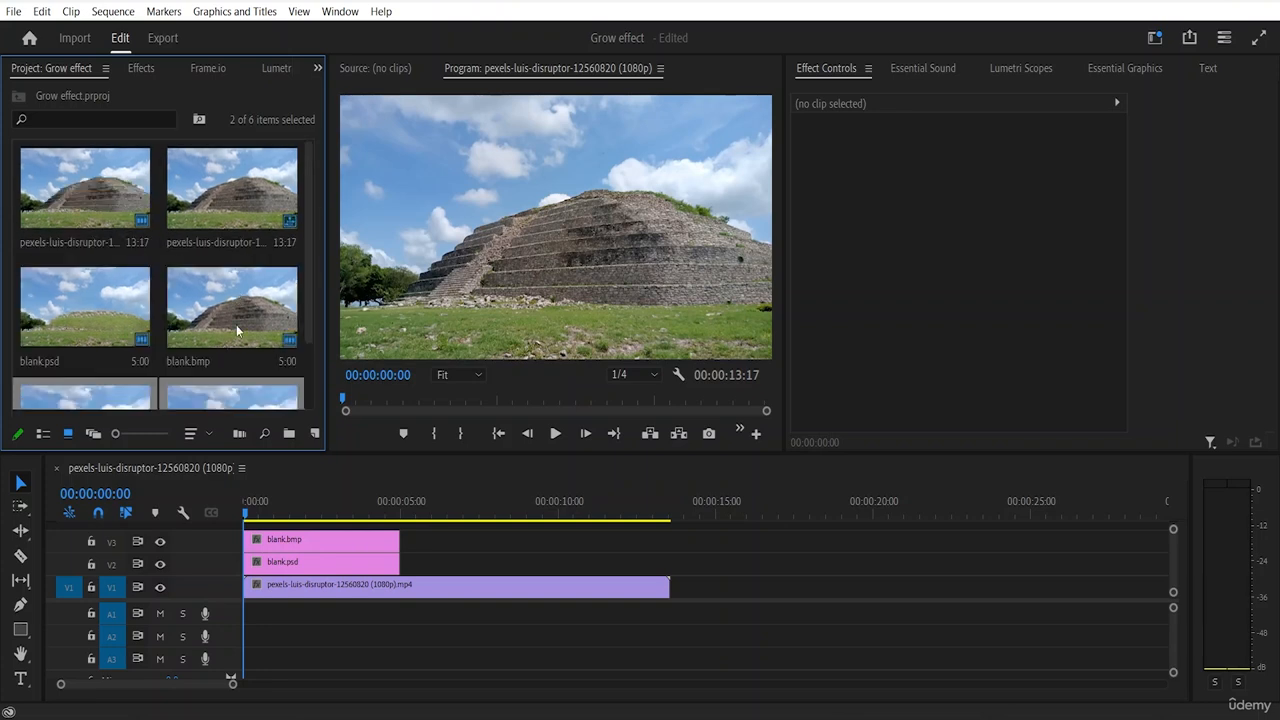
{"action": "scroll", "coordinate": [237, 331], "scroll_direction": "down", "scroll_amount": 2}
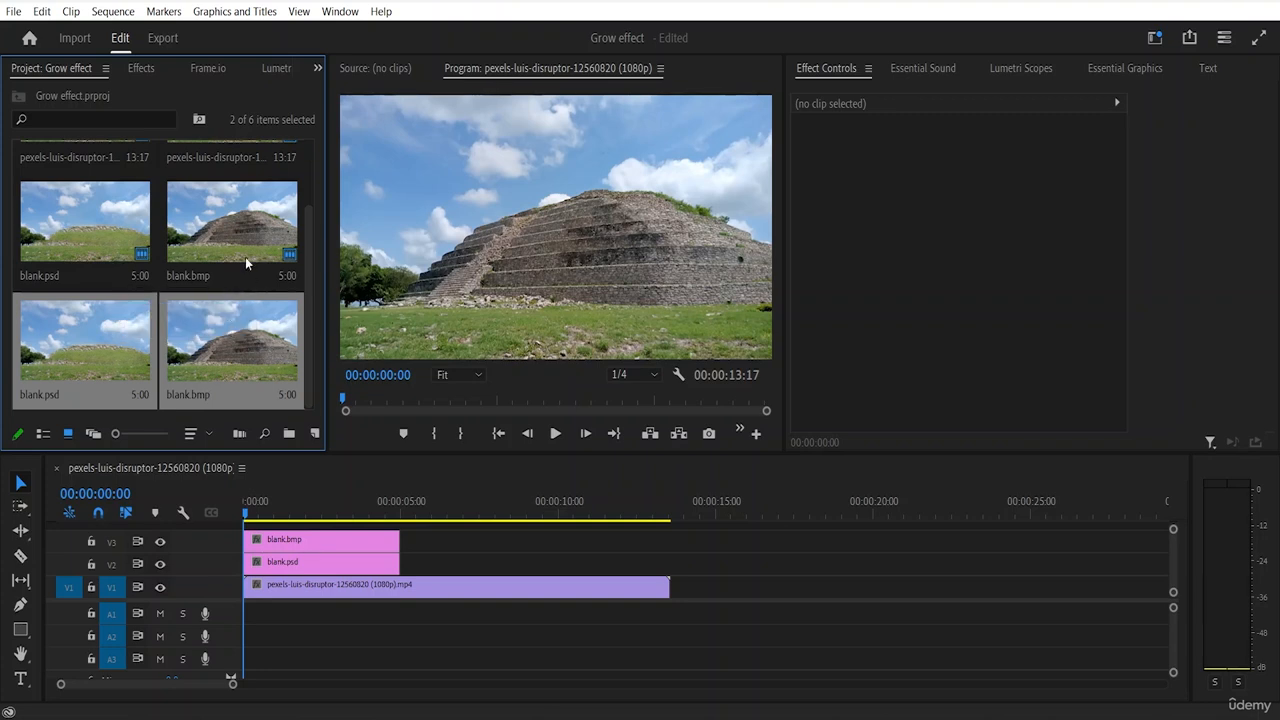
Step: Preview the duplicated blank.psd and cut it from the project's items
{"action": "scroll", "coordinate": [180, 300], "scroll_direction": "down", "scroll_amount": 1}
{"action": "scroll", "coordinate": [110, 348], "scroll_direction": "up", "scroll_amount": 1}
{"action": "double_click", "coordinate": [90, 357]}
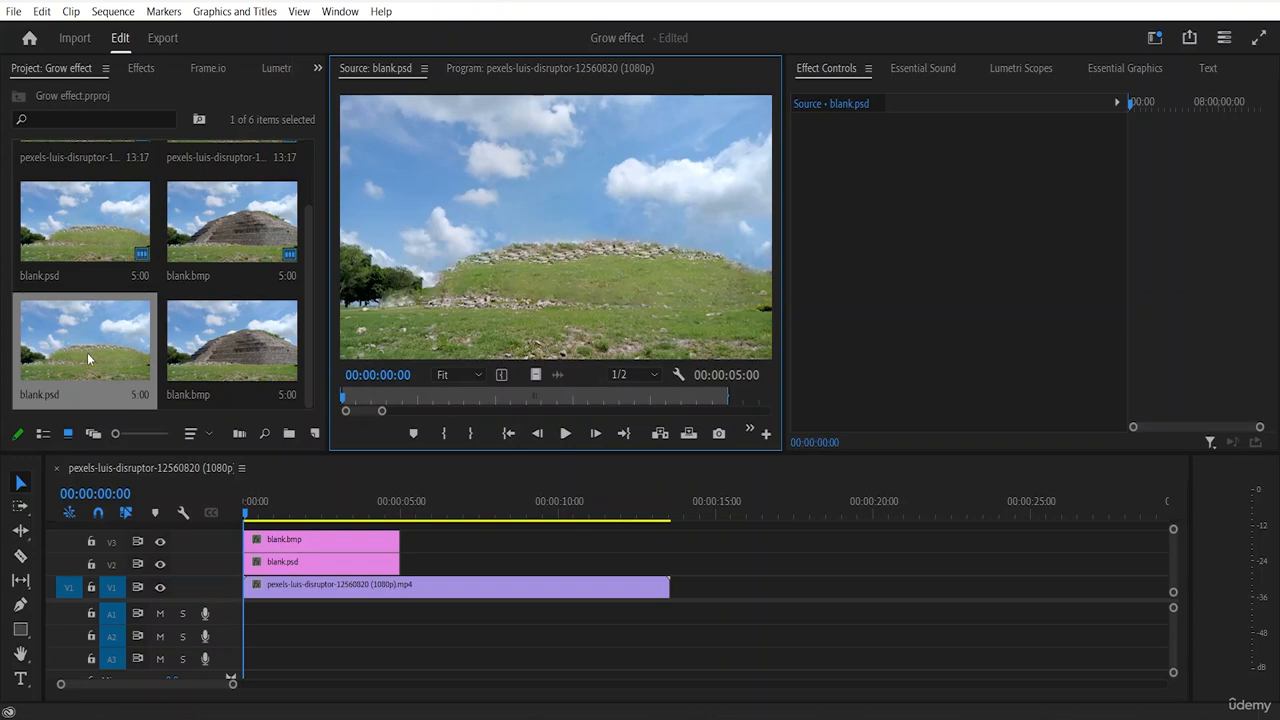
{"action": "right_click", "coordinate": [82, 356]}
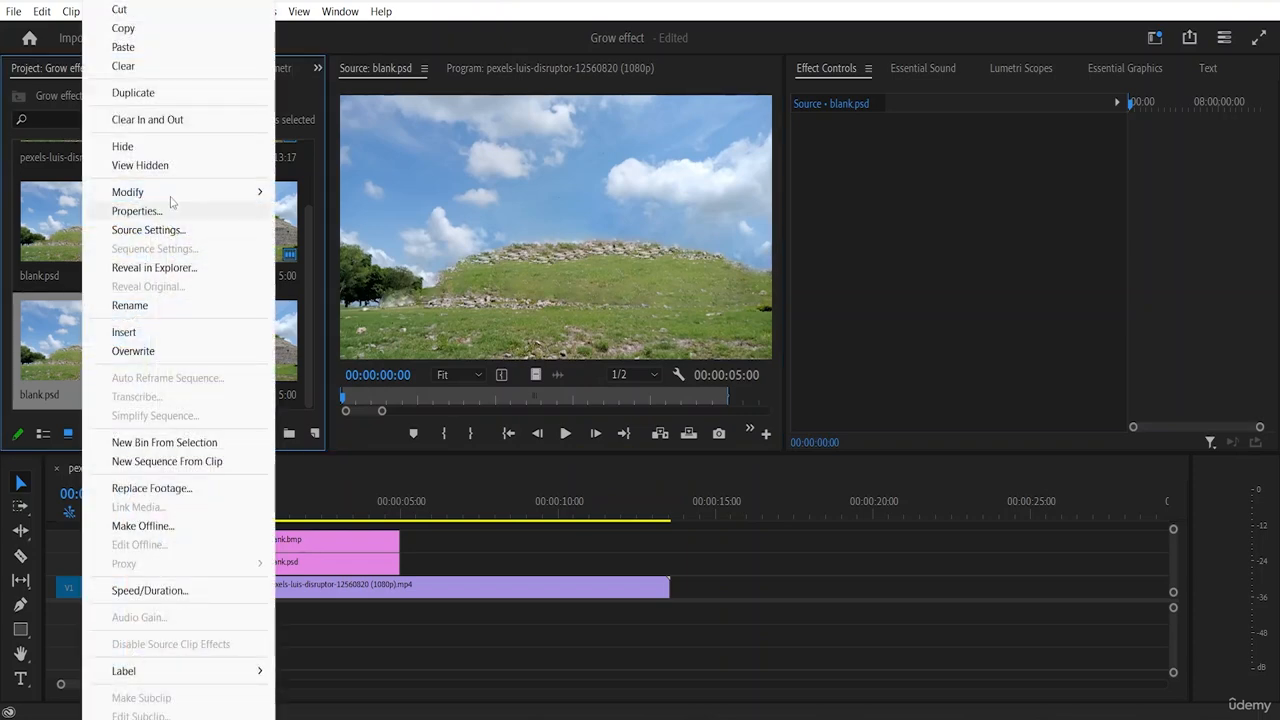
{"action": "left_click", "coordinate": [158, 9]}
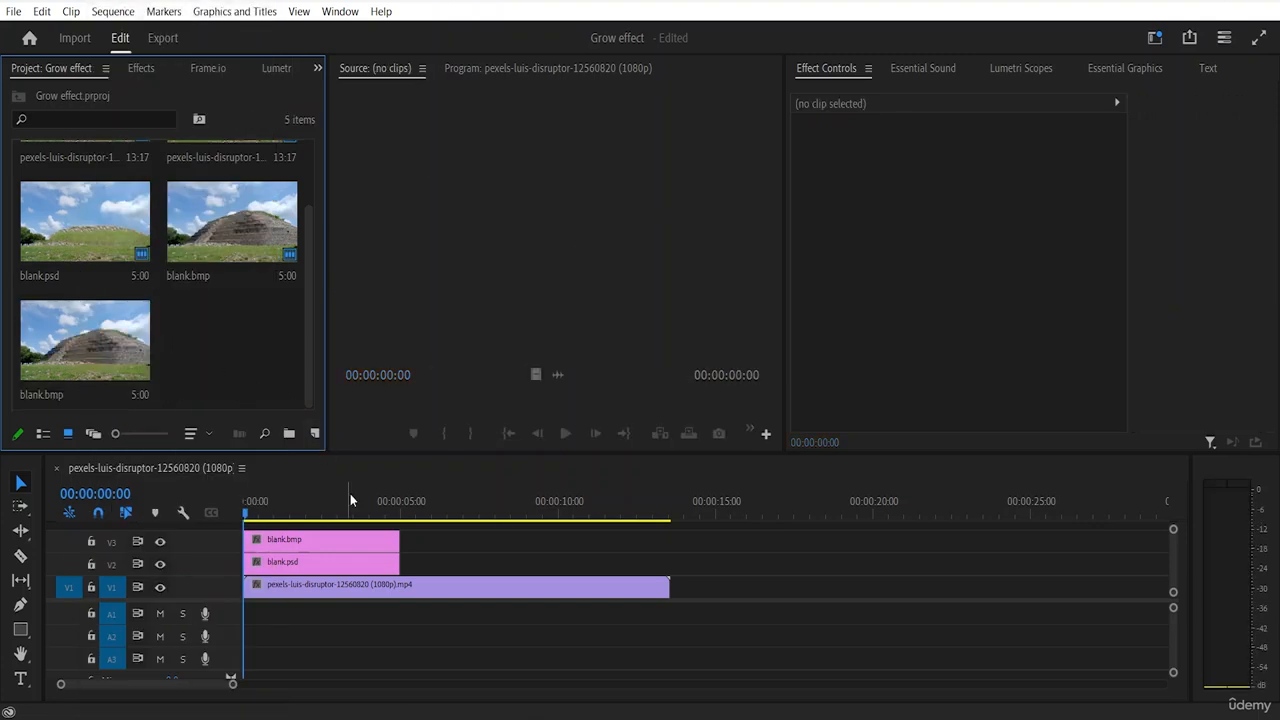
Step: Preview the timeline's blank.psd clip and its blank.bmp clip in the Source monitor
{"action": "left_click", "coordinate": [100, 218]}
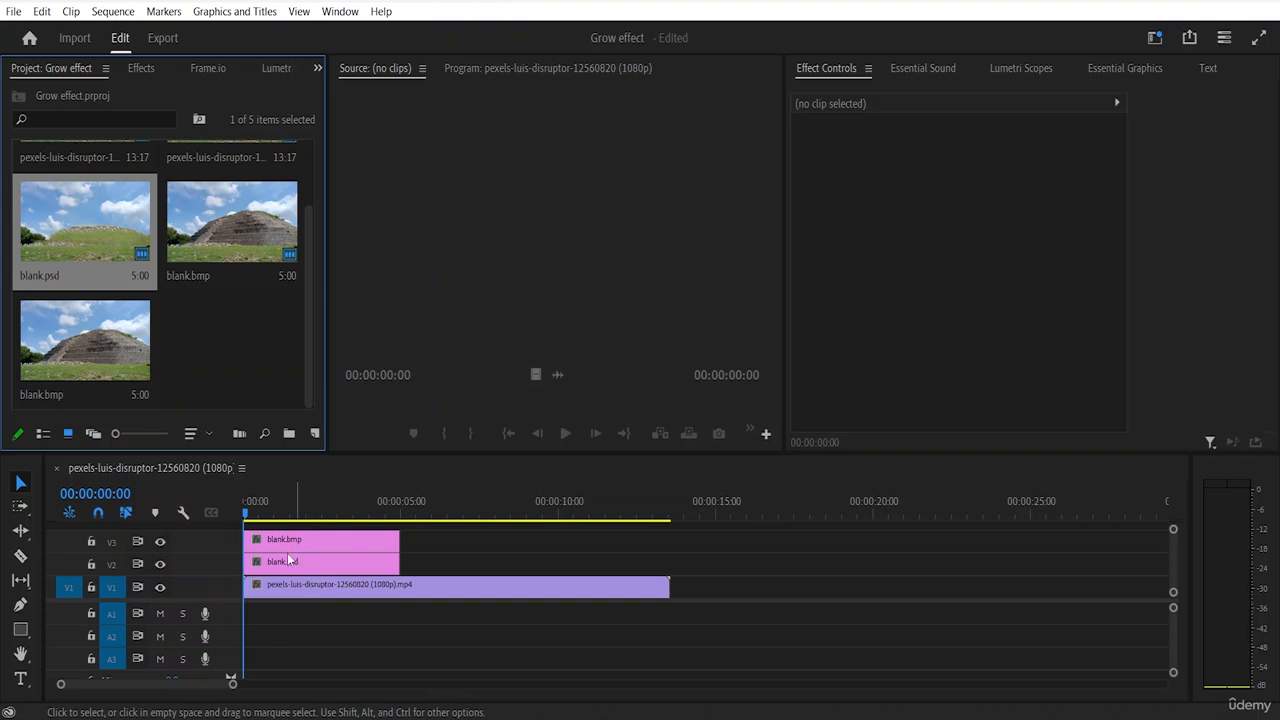
{"action": "left_click", "coordinate": [240, 371]}
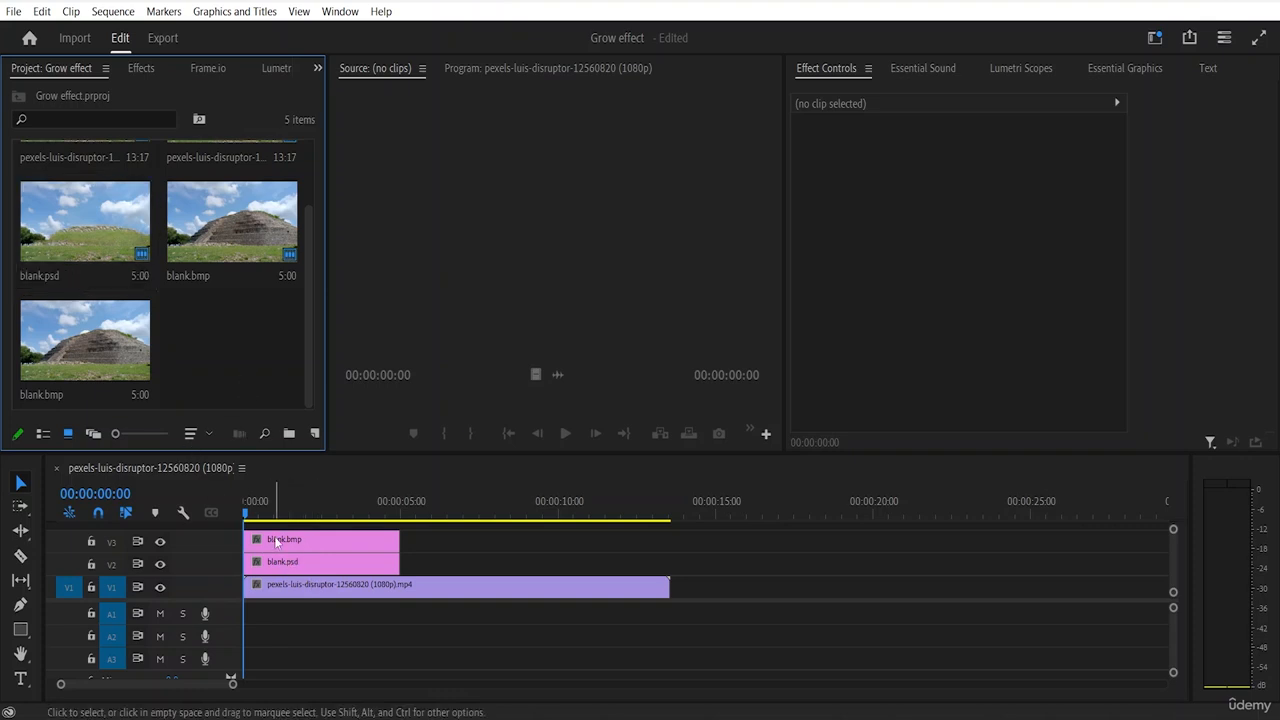
{"action": "double_click", "coordinate": [275, 568]}
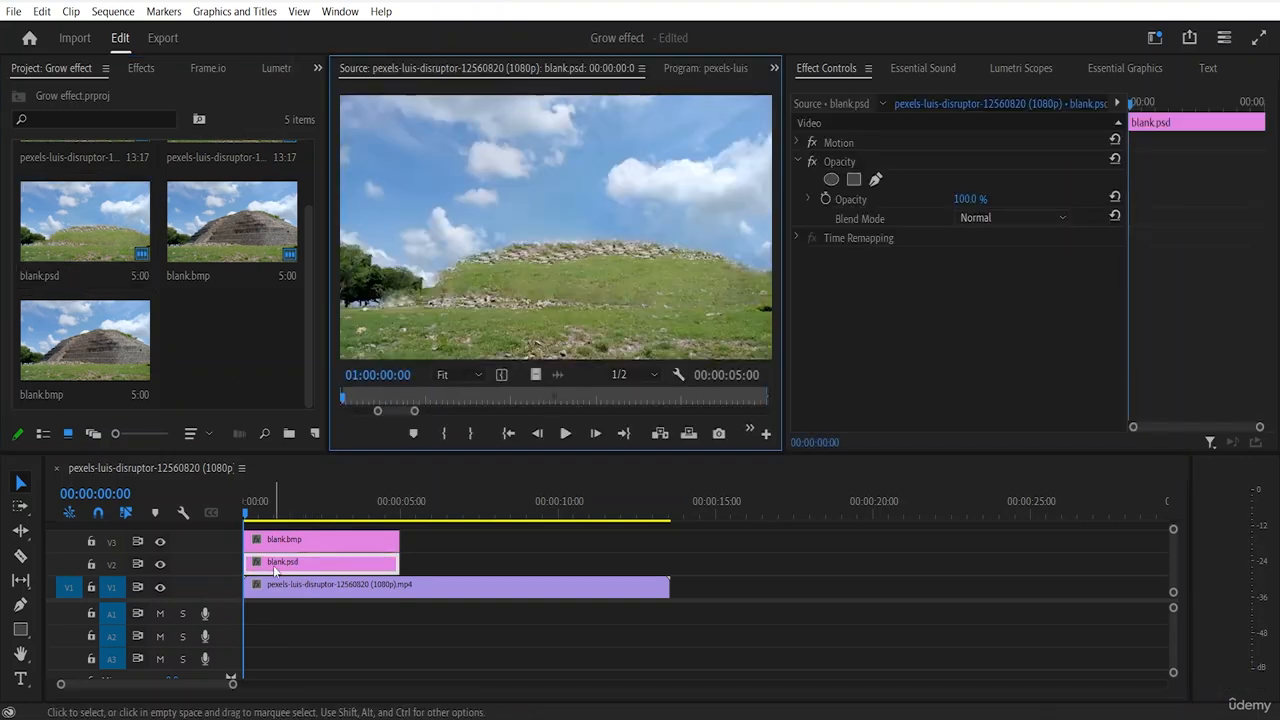
{"action": "scroll", "coordinate": [112, 175], "scroll_direction": "up", "scroll_amount": 2}
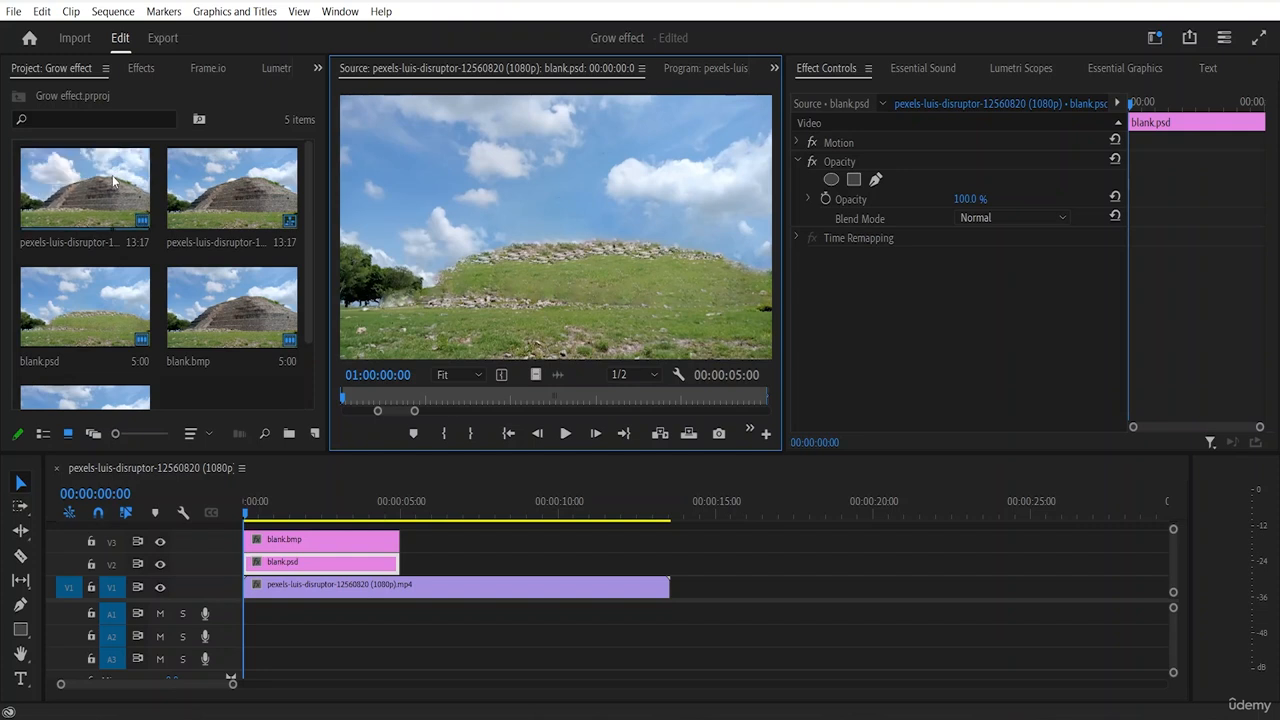
{"action": "scroll", "coordinate": [243, 317], "scroll_direction": "down", "scroll_amount": 2}
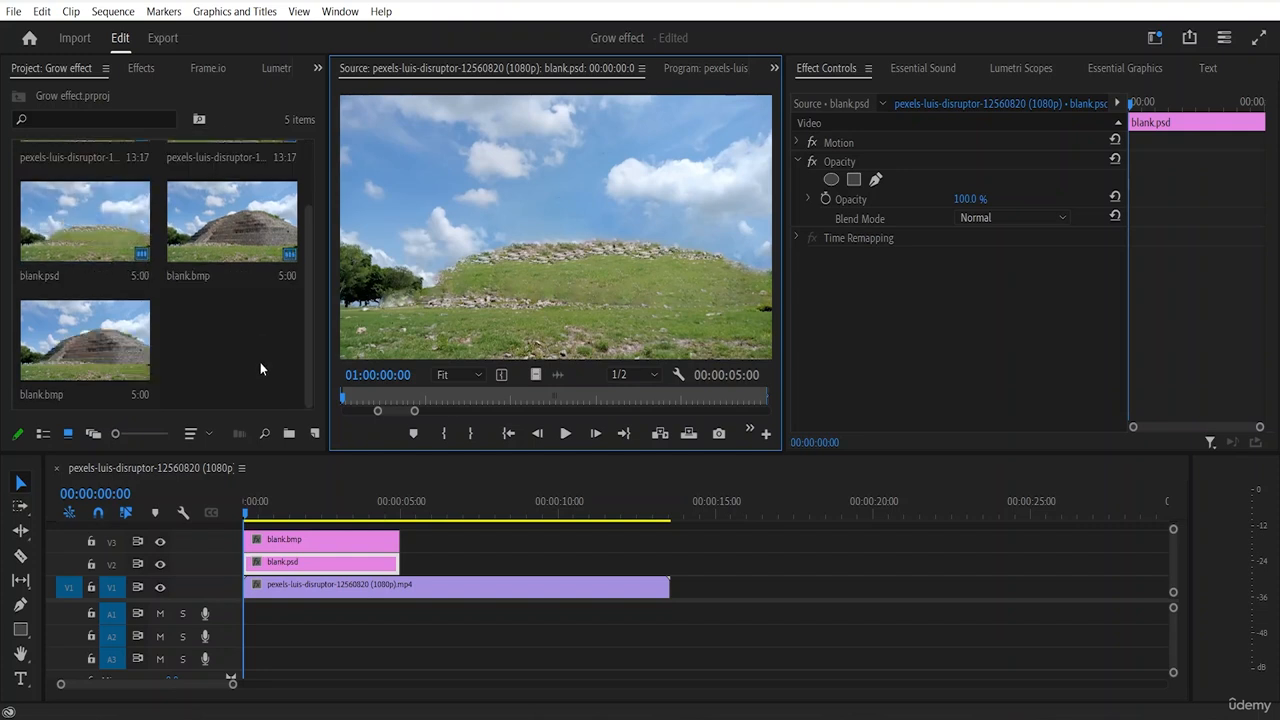
{"action": "double_click", "coordinate": [312, 541]}
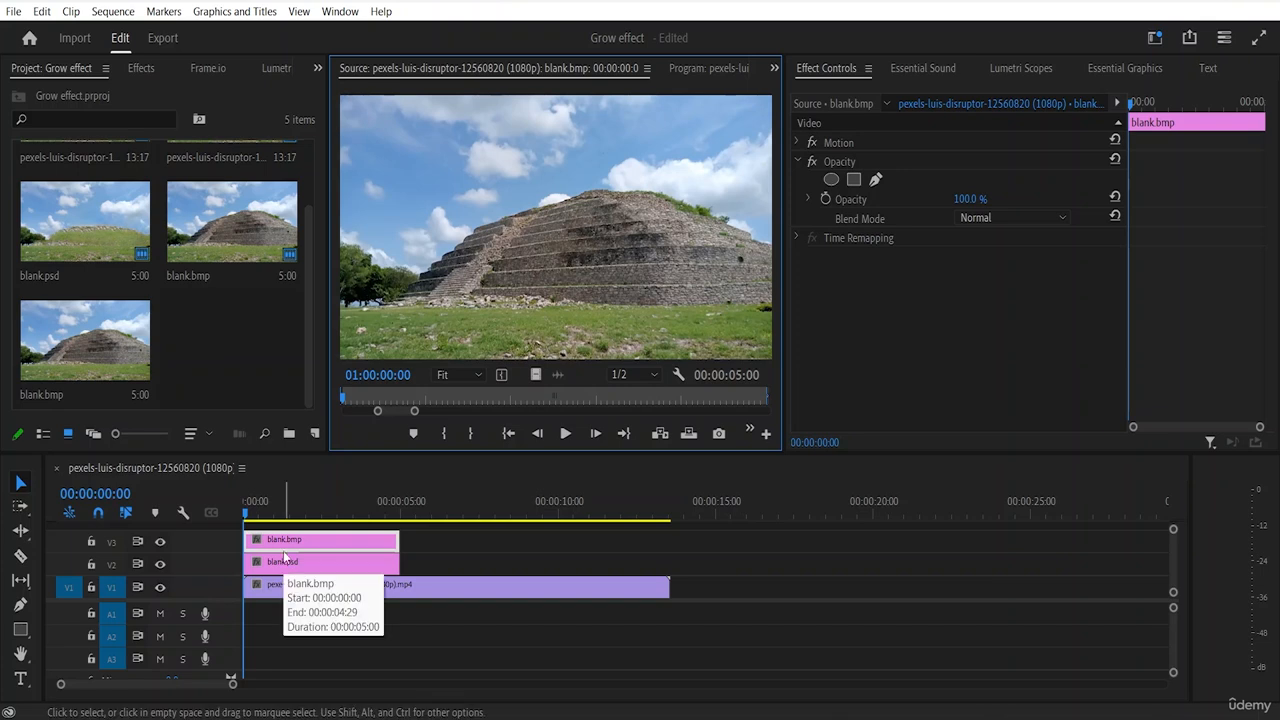
Step: Move the blank.bmp clip onto track V2 directly after blank.psd and play the sequence across the cut
{"action": "left_click_drag", "start_coordinate": [280, 543], "coordinate": [458, 570]}
{"action": "left_click", "coordinate": [333, 562]}
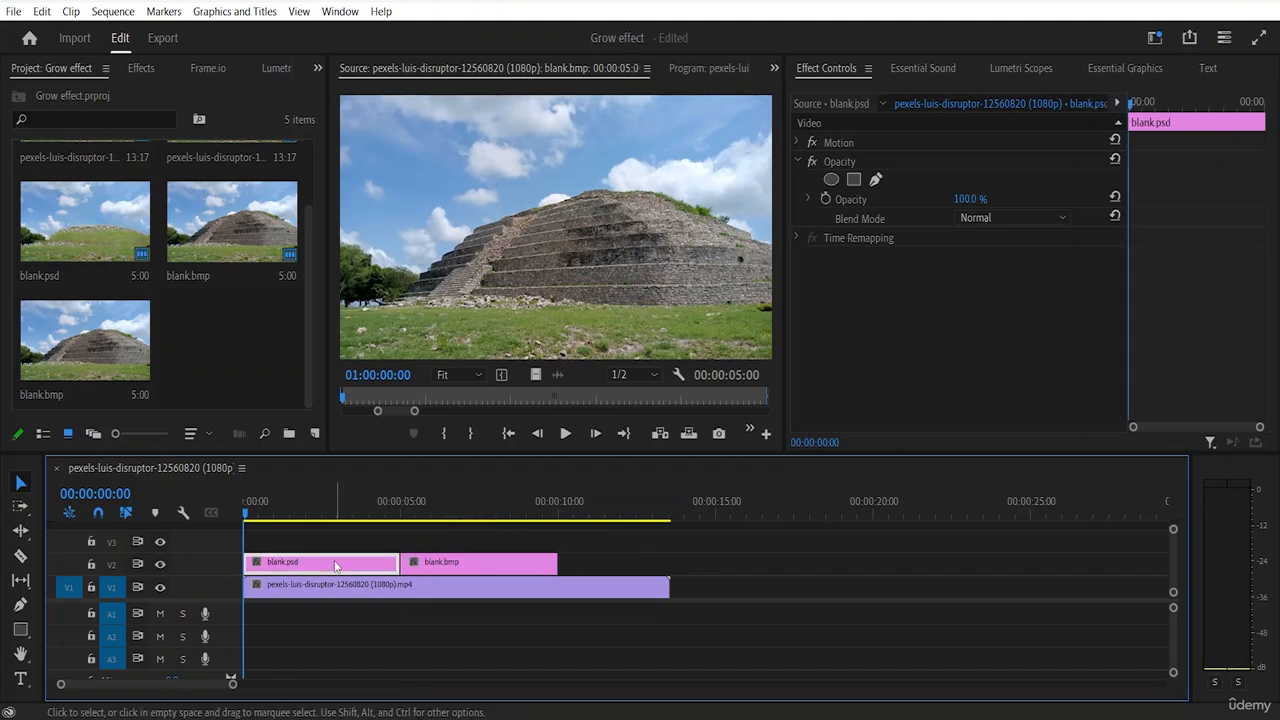
{"action": "key", "text": "space"}
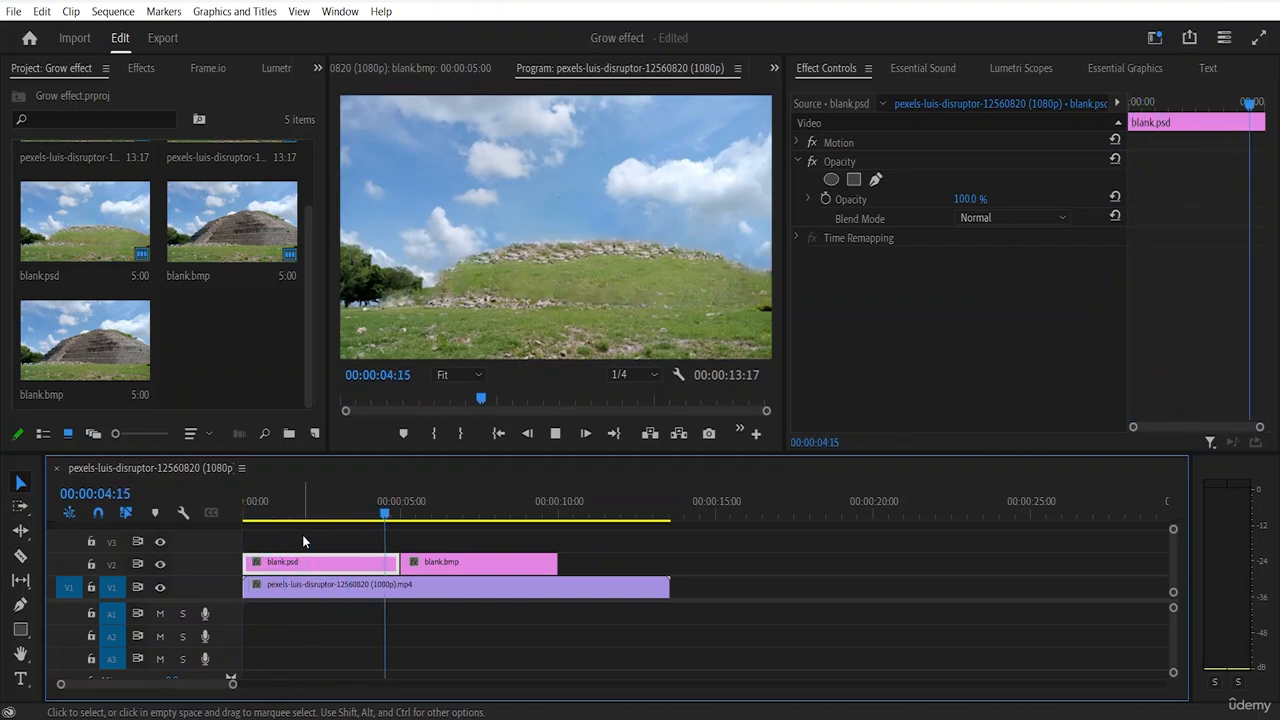
{"action": "key", "text": "space"}
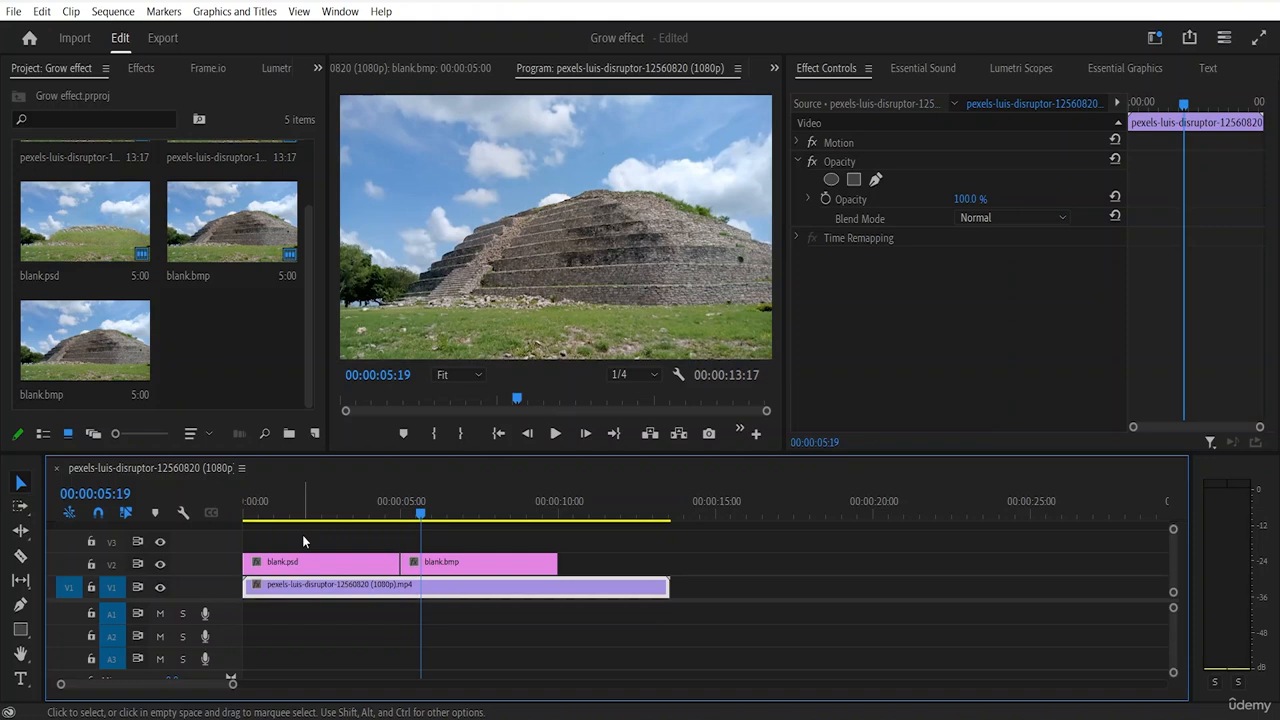
Step: Move the blank.bmp clip to track V3 above blank.psd and play the sequence from its beginning
{"action": "left_click_drag", "start_coordinate": [482, 571], "coordinate": [324, 543]}
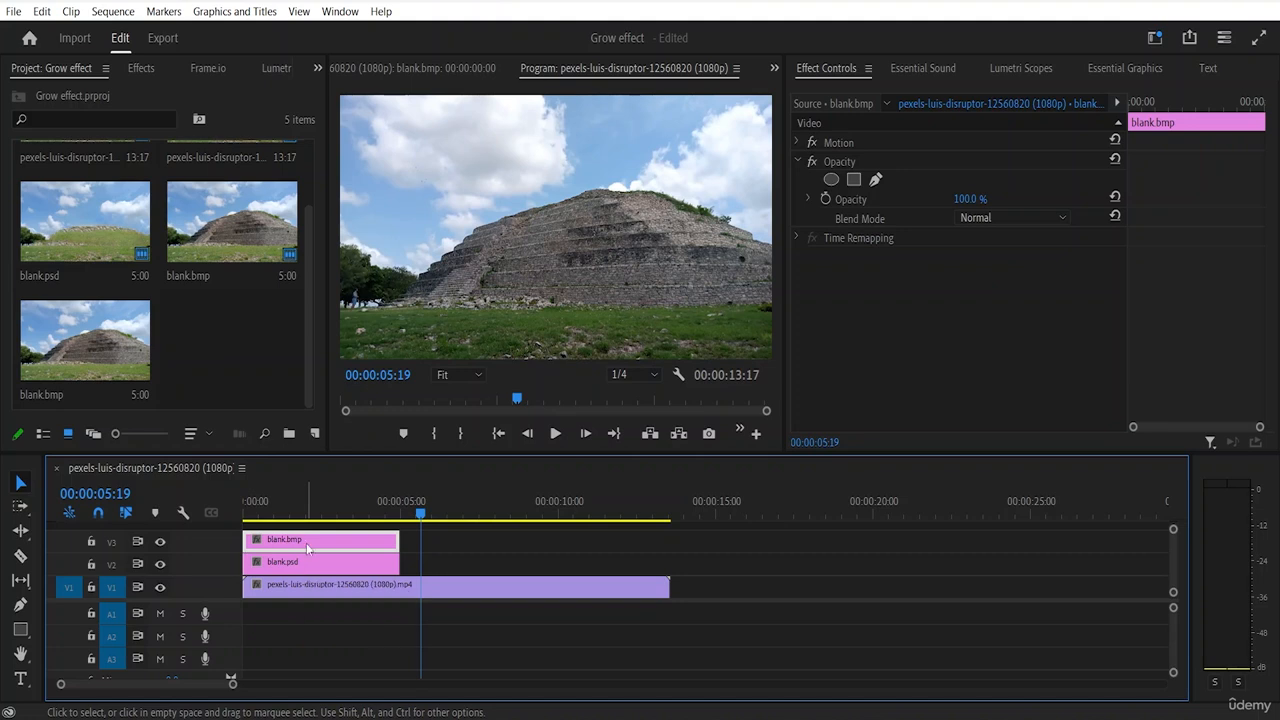
{"action": "left_click_drag", "start_coordinate": [416, 501], "coordinate": [205, 500]}
{"action": "key", "text": "space"}
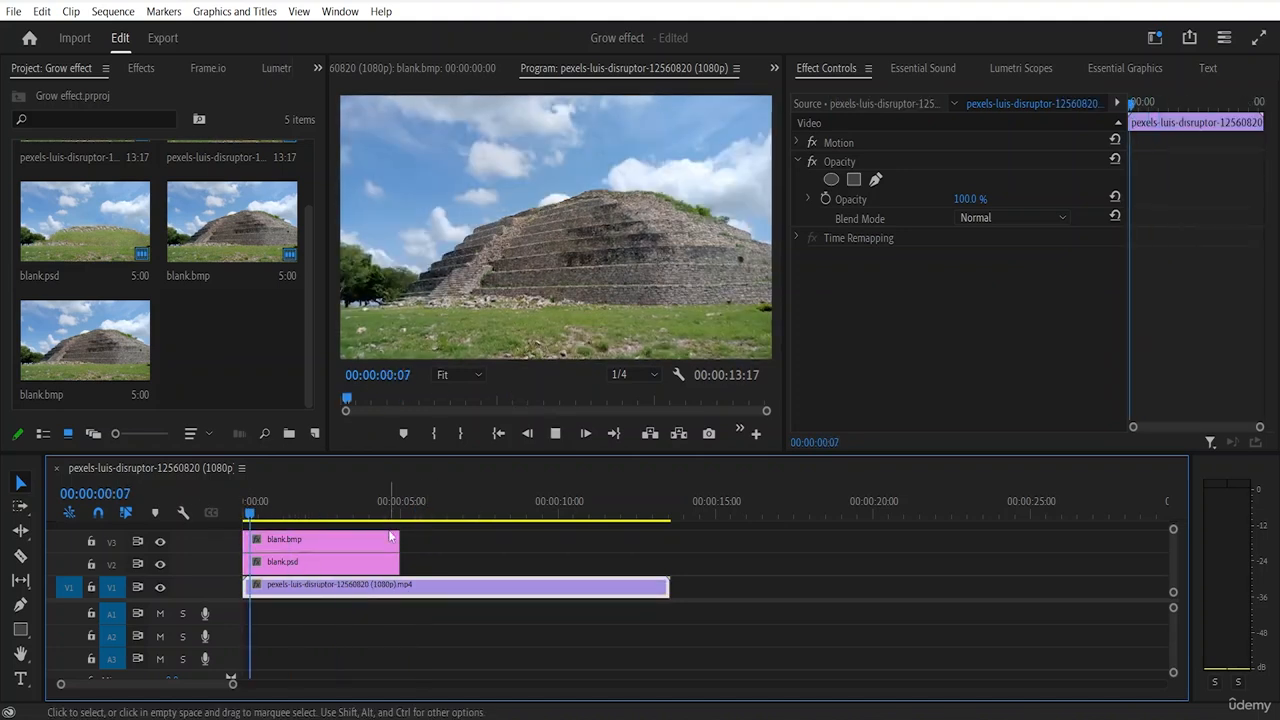
{"action": "key", "text": "space"}
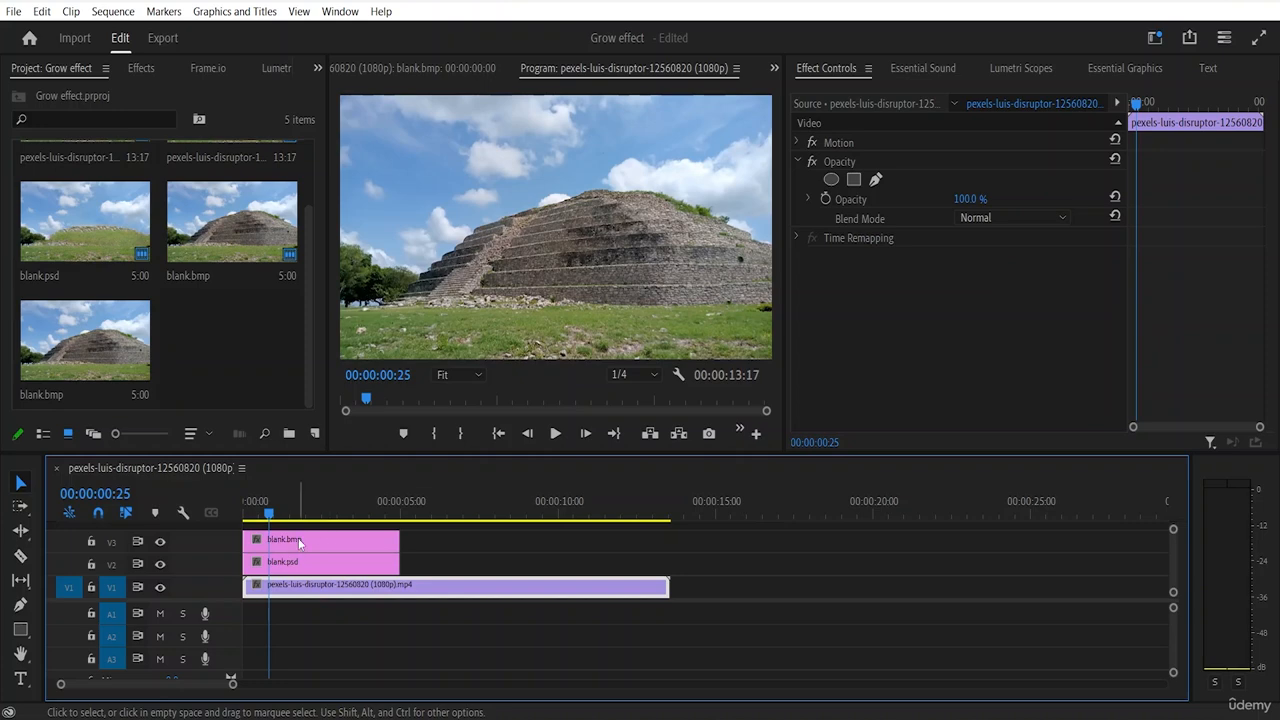
Step: Move blank.psd onto track V1 over the video at about 6.5 seconds, and move blank.bmp down to the start of V2
{"action": "left_click", "coordinate": [298, 538]}
{"action": "left_click_drag", "start_coordinate": [285, 566], "coordinate": [500, 587]}
{"action": "left_click_drag", "start_coordinate": [328, 540], "coordinate": [318, 566]}
{"action": "left_click", "coordinate": [428, 550]}
{"action": "double_click", "coordinate": [353, 560]}
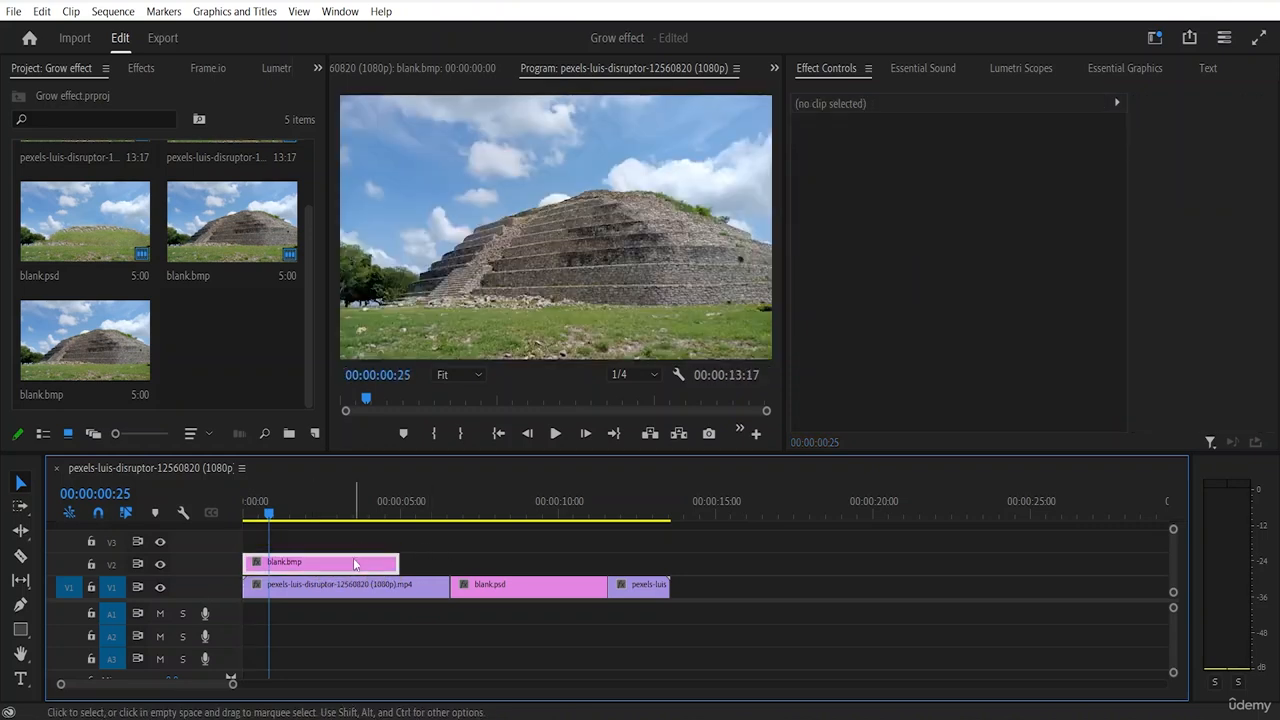
Step: Play the first second of the sequence with blank.bmp above the video
{"action": "left_click_drag", "start_coordinate": [268, 515], "coordinate": [211, 514]}
{"action": "key", "text": "space"}
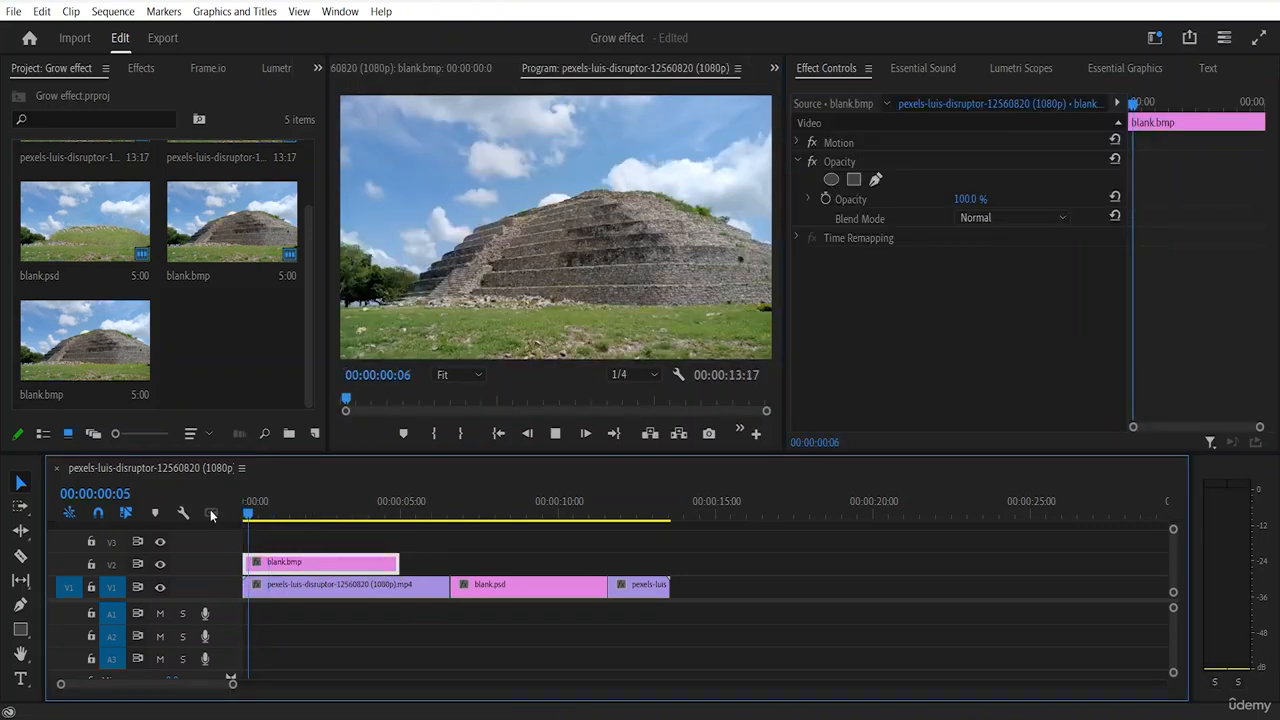
{"action": "key", "text": "space"}
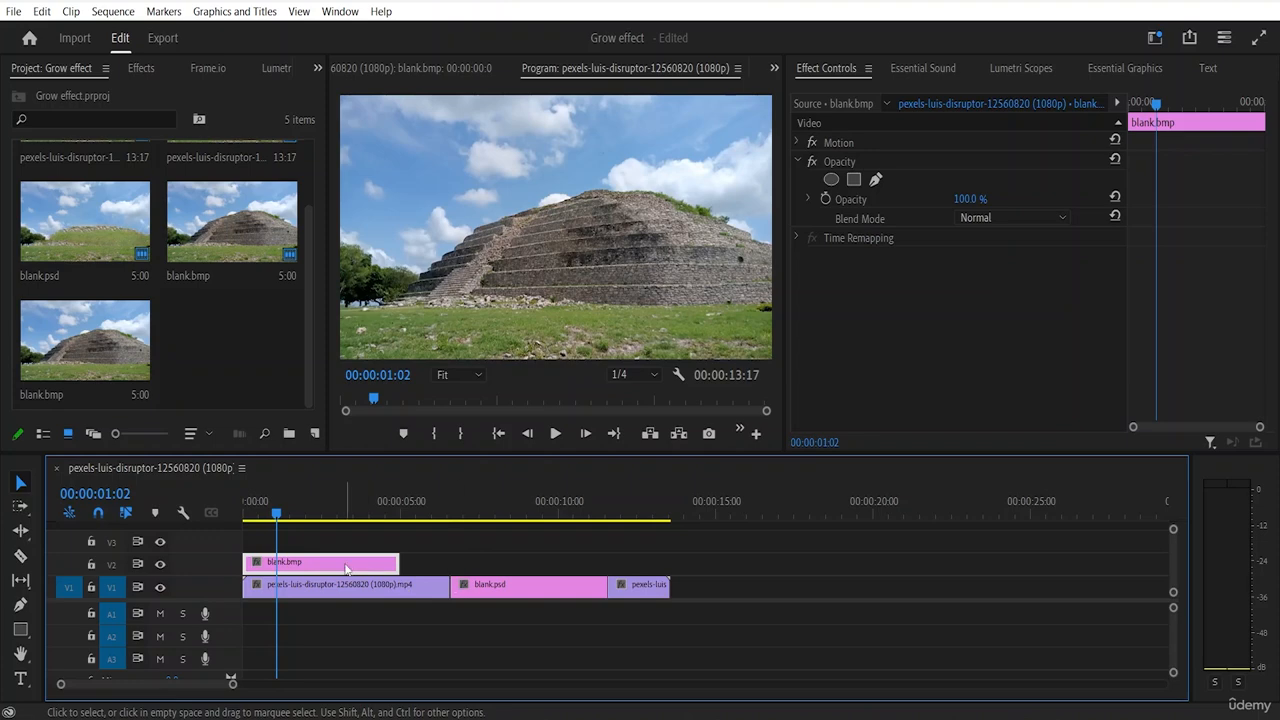
Step: Move blank.bmp to the end of track V1 and blank.psd to the start of V2, and play the sequence from its beginning
{"action": "left_click_drag", "start_coordinate": [350, 566], "coordinate": [780, 589]}
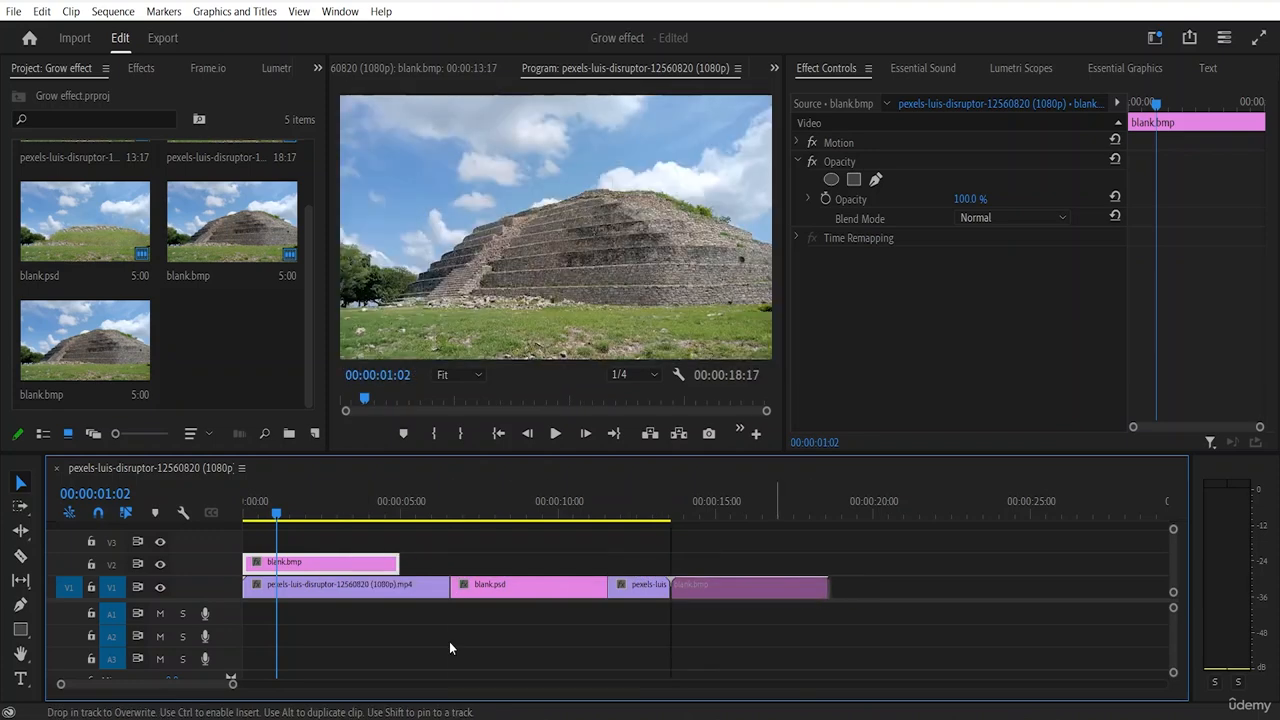
{"action": "left_click_drag", "start_coordinate": [515, 601], "coordinate": [308, 563]}
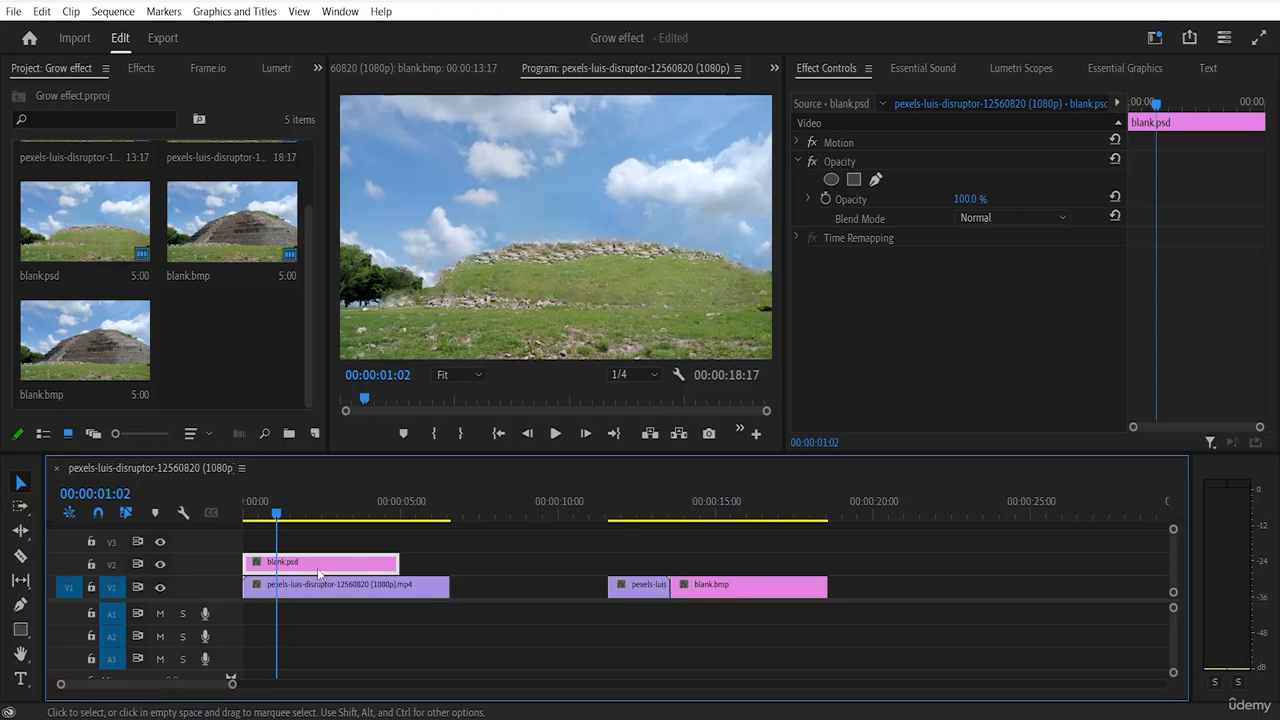
{"action": "left_click_drag", "start_coordinate": [277, 514], "coordinate": [244, 514]}
{"action": "key", "text": "space"}
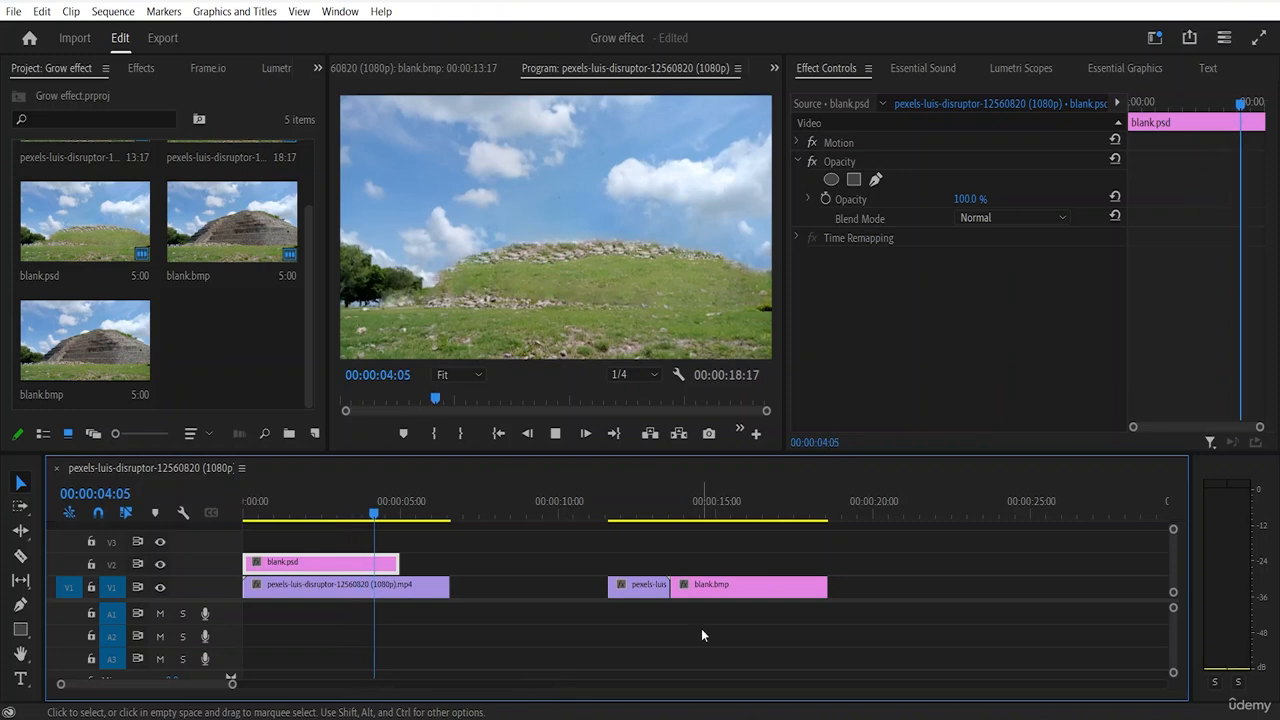
Step: Stop playback, move blank.bmp onto V2 directly after blank.psd, and close the gap before the short video clip on V1
{"action": "key", "text": "space"}
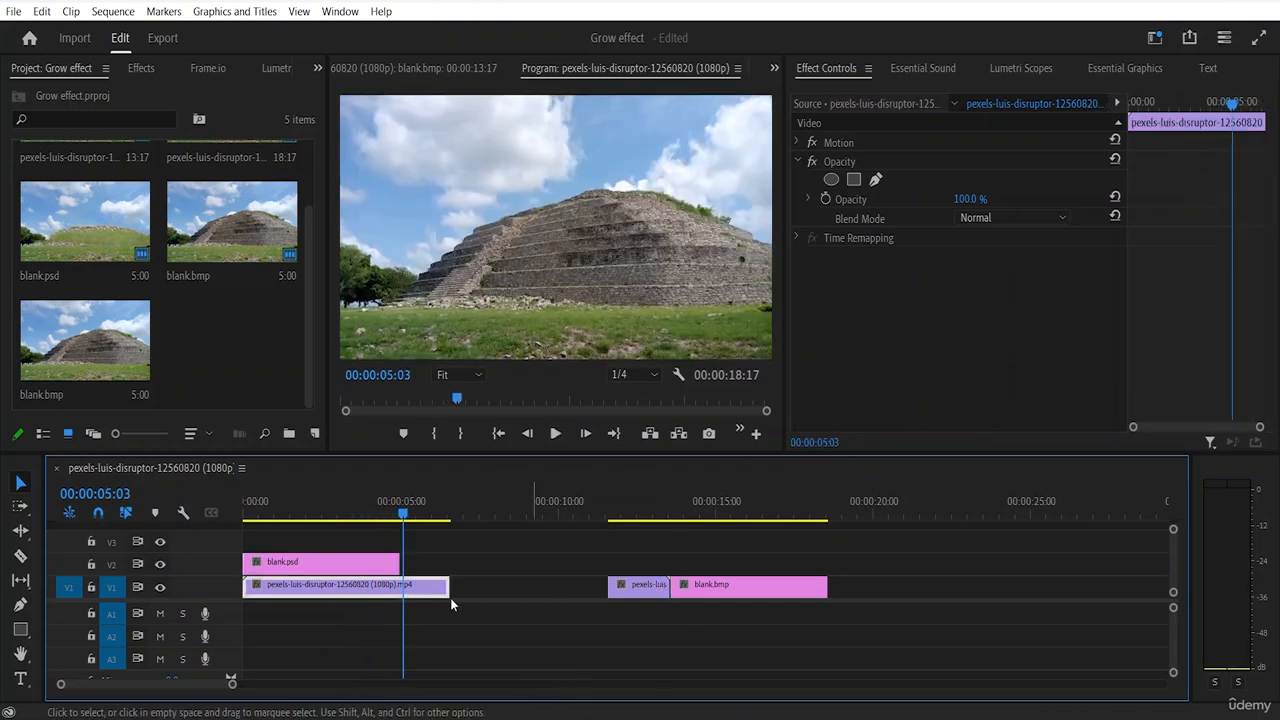
{"action": "left_click_drag", "start_coordinate": [770, 586], "coordinate": [502, 566]}
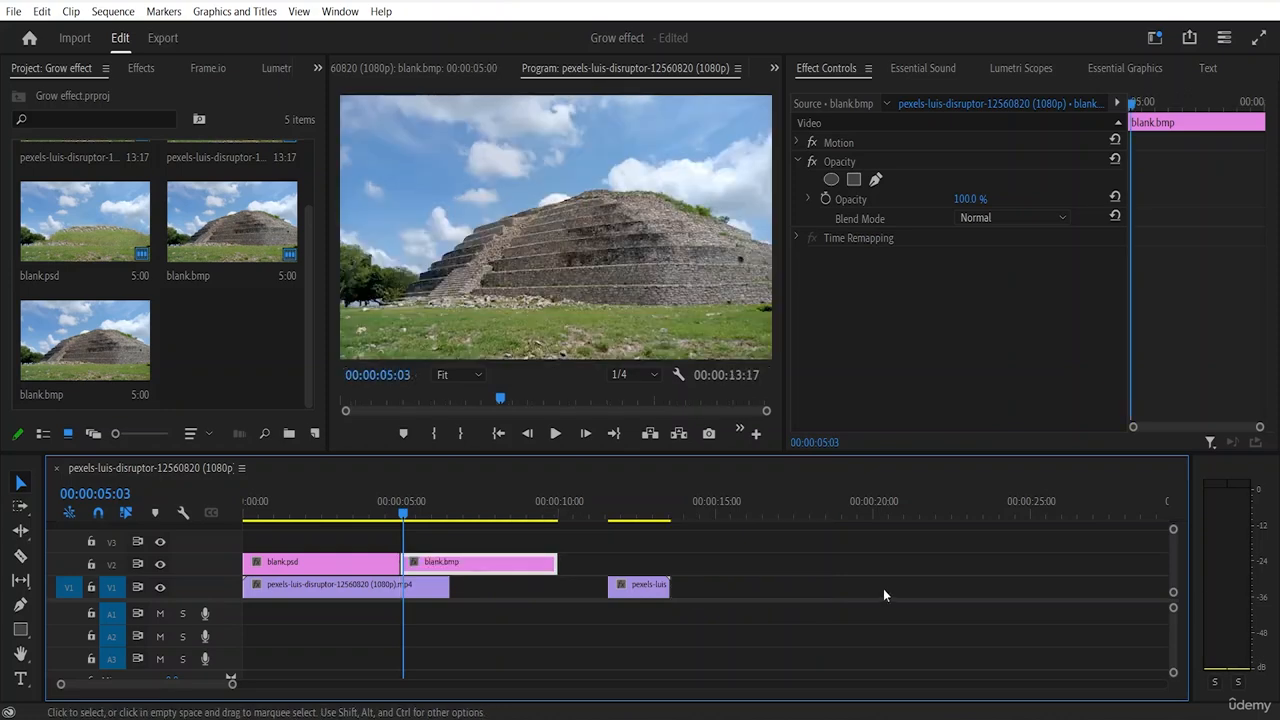
{"action": "left_click_drag", "start_coordinate": [640, 586], "coordinate": [482, 591]}
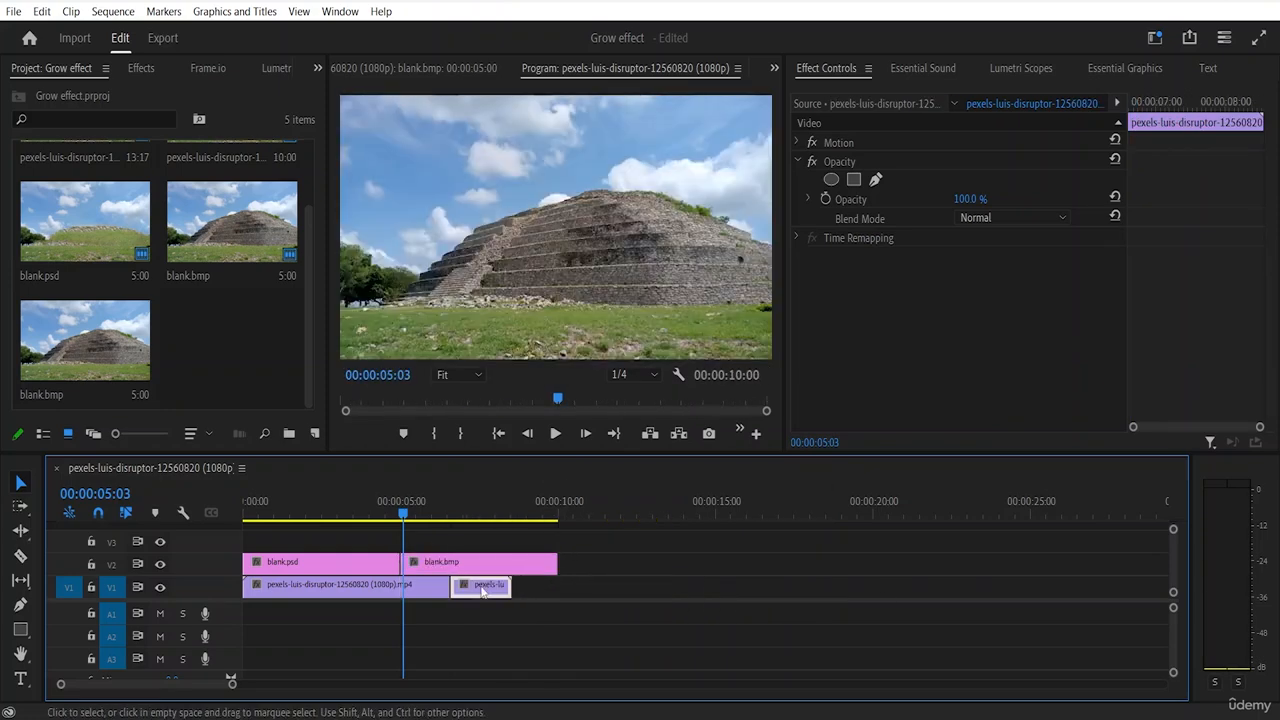
{"action": "left_click", "coordinate": [563, 627]}
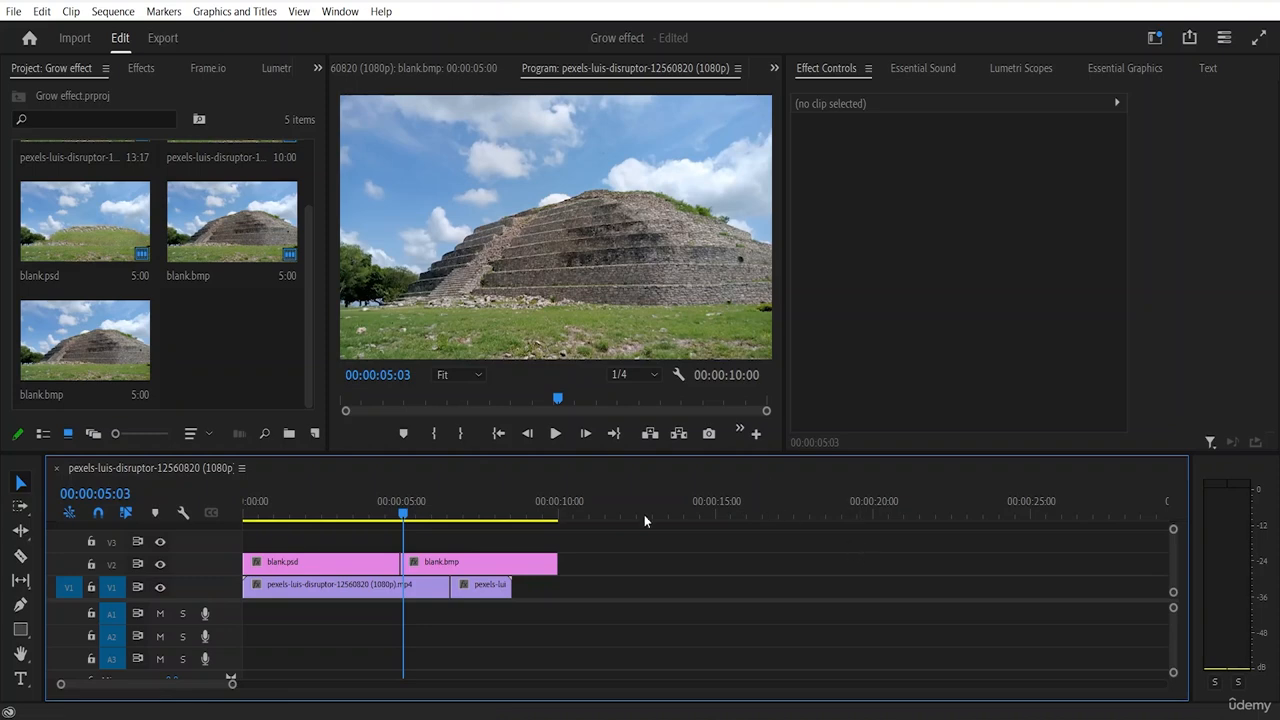
Step: Cut blank.bmp from track V2 and extend blank.psd to the end of the video clips on V1
{"action": "right_click", "coordinate": [457, 562]}
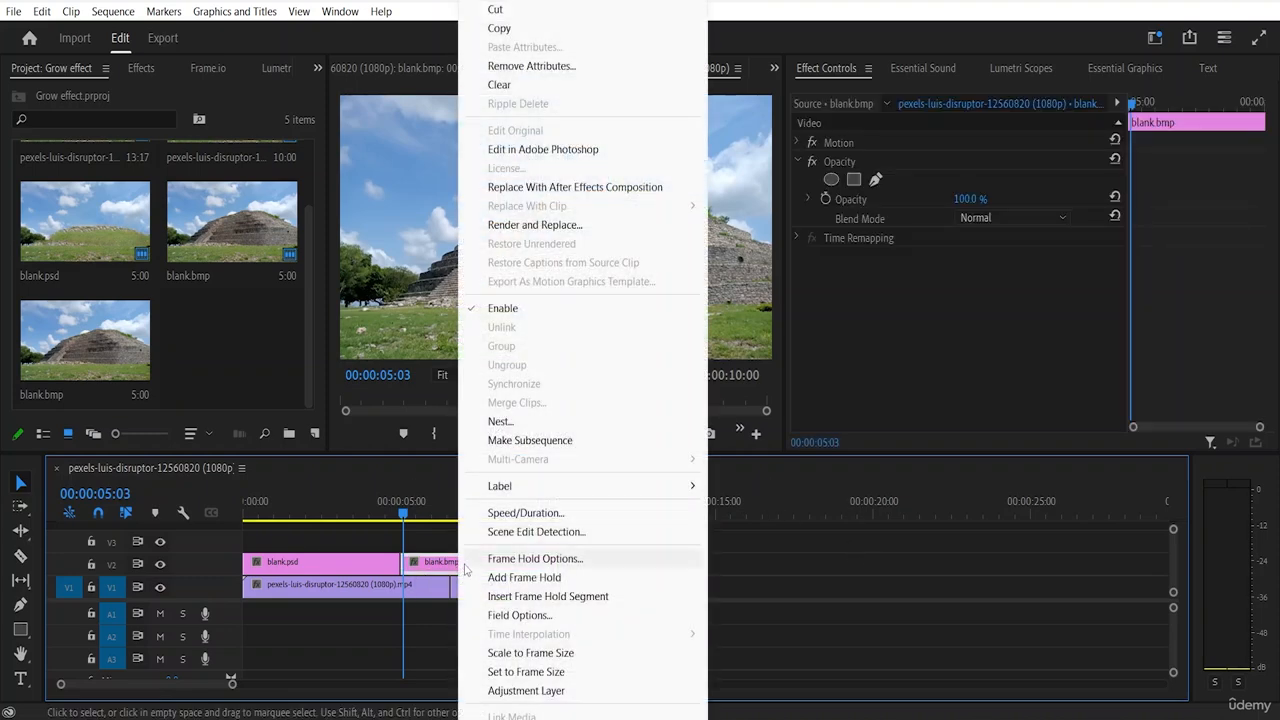
{"action": "left_click", "coordinate": [556, 10]}
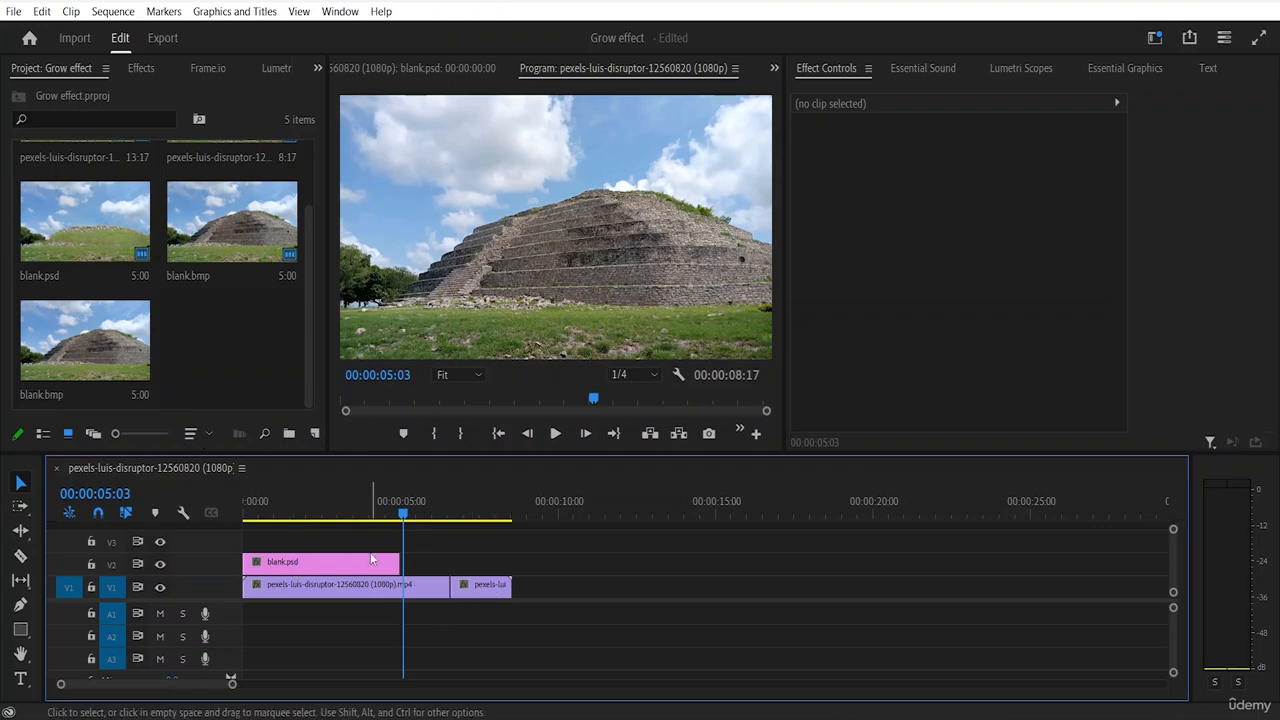
{"action": "left_click_drag", "start_coordinate": [397, 565], "coordinate": [511, 572]}
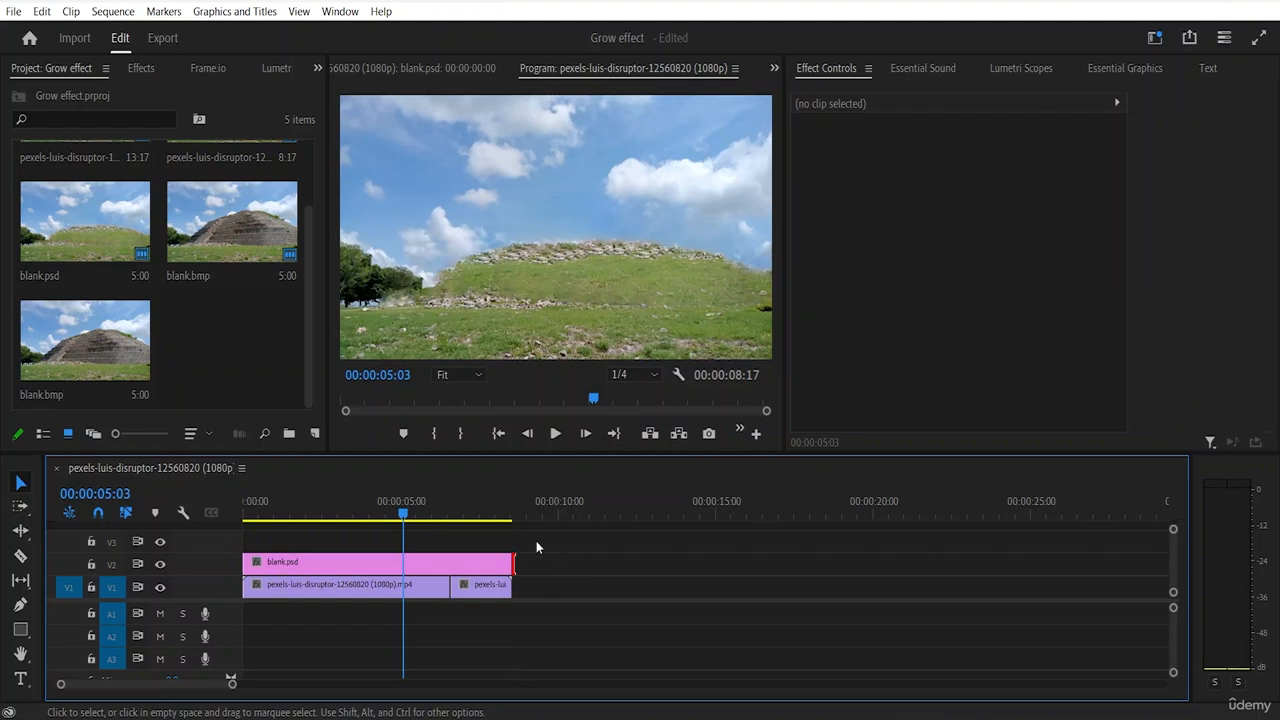
{"action": "left_click", "coordinate": [526, 561]}
Step: Place the blank.bmp still from the project at the start of track V3 and open it in the source monitor
{"action": "left_click", "coordinate": [294, 558]}
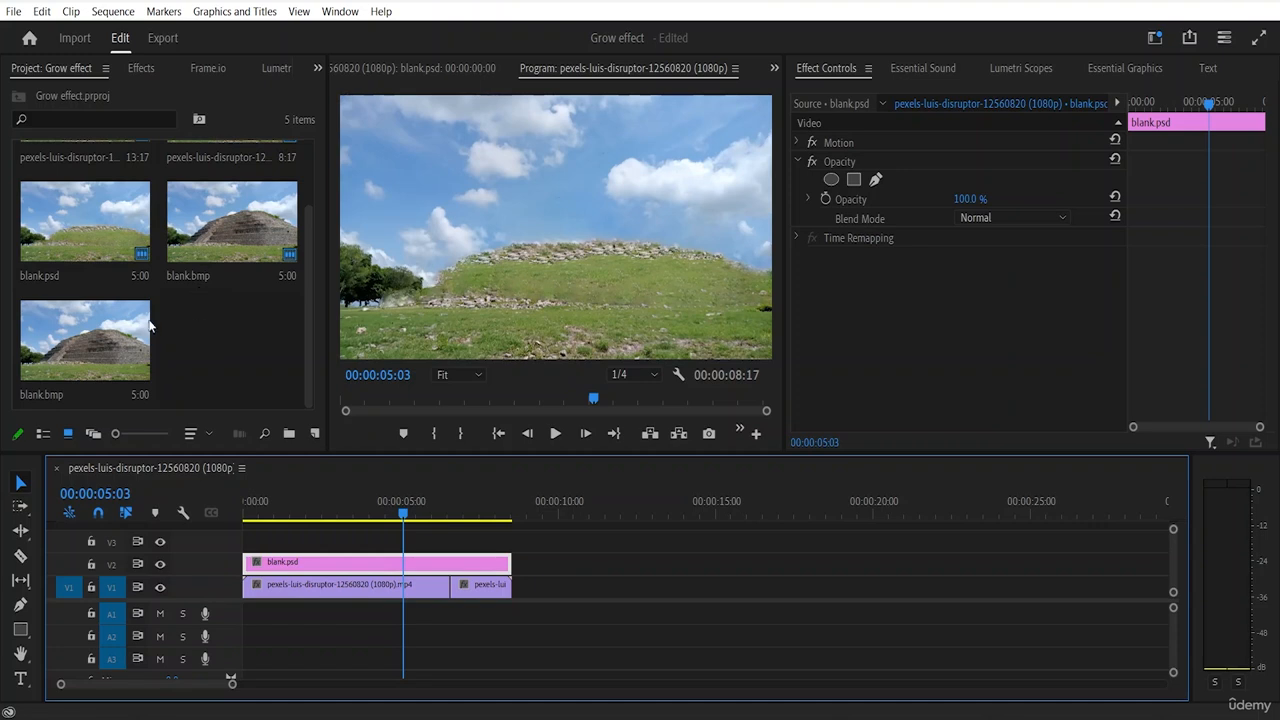
{"action": "left_click_drag", "start_coordinate": [57, 345], "coordinate": [256, 550]}
{"action": "double_click", "coordinate": [298, 539]}
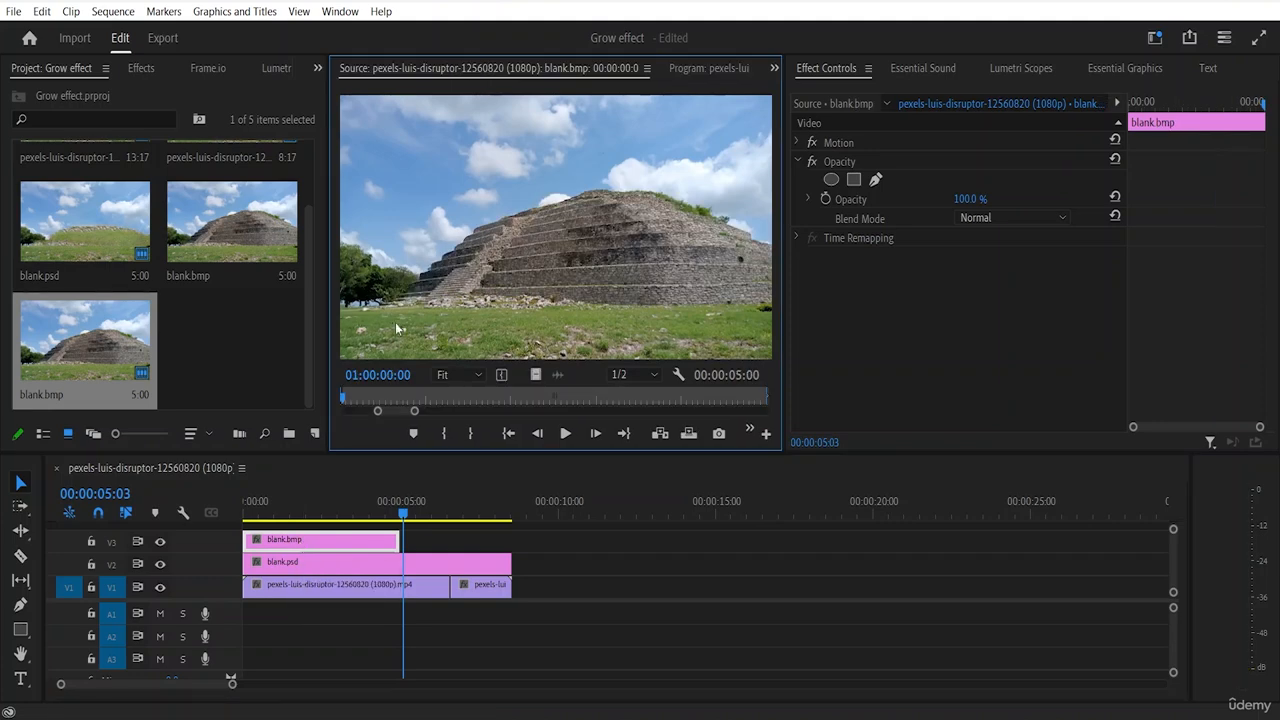
Step: Open the blank.bmp clip on track V3 for editing in Adobe Photoshop
{"action": "right_click", "coordinate": [421, 214]}
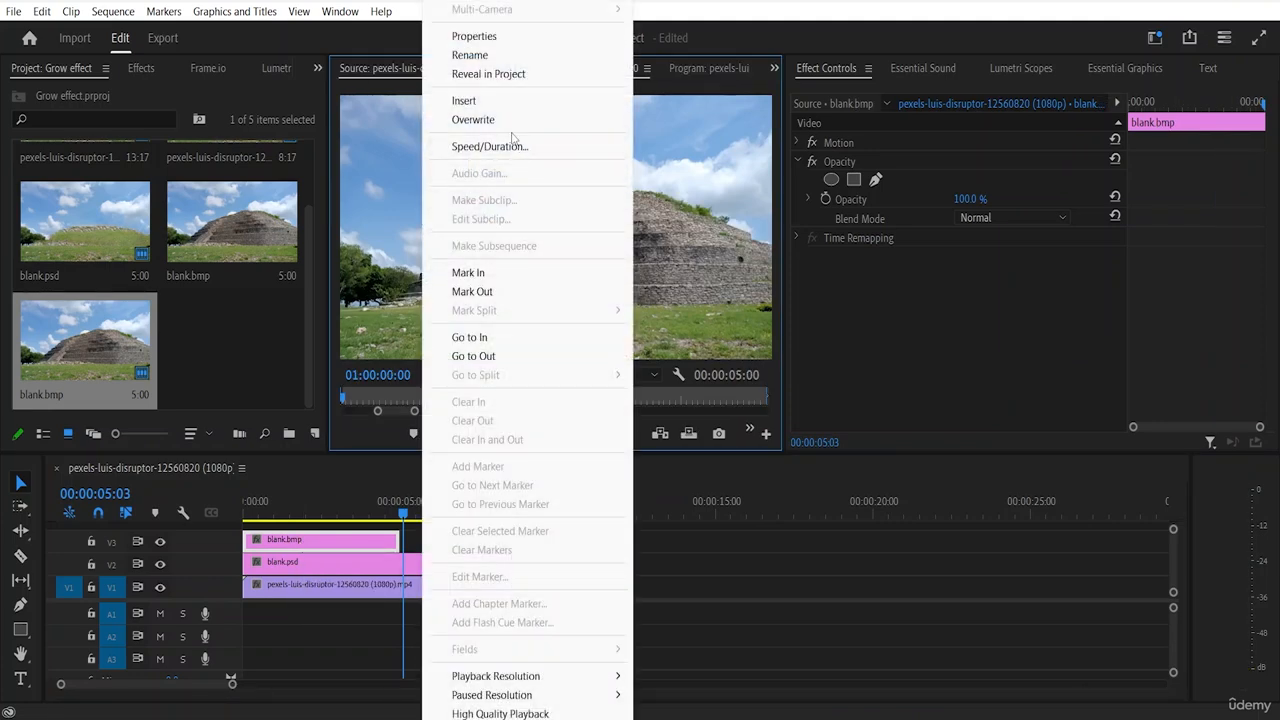
{"action": "key", "text": "Escape"}
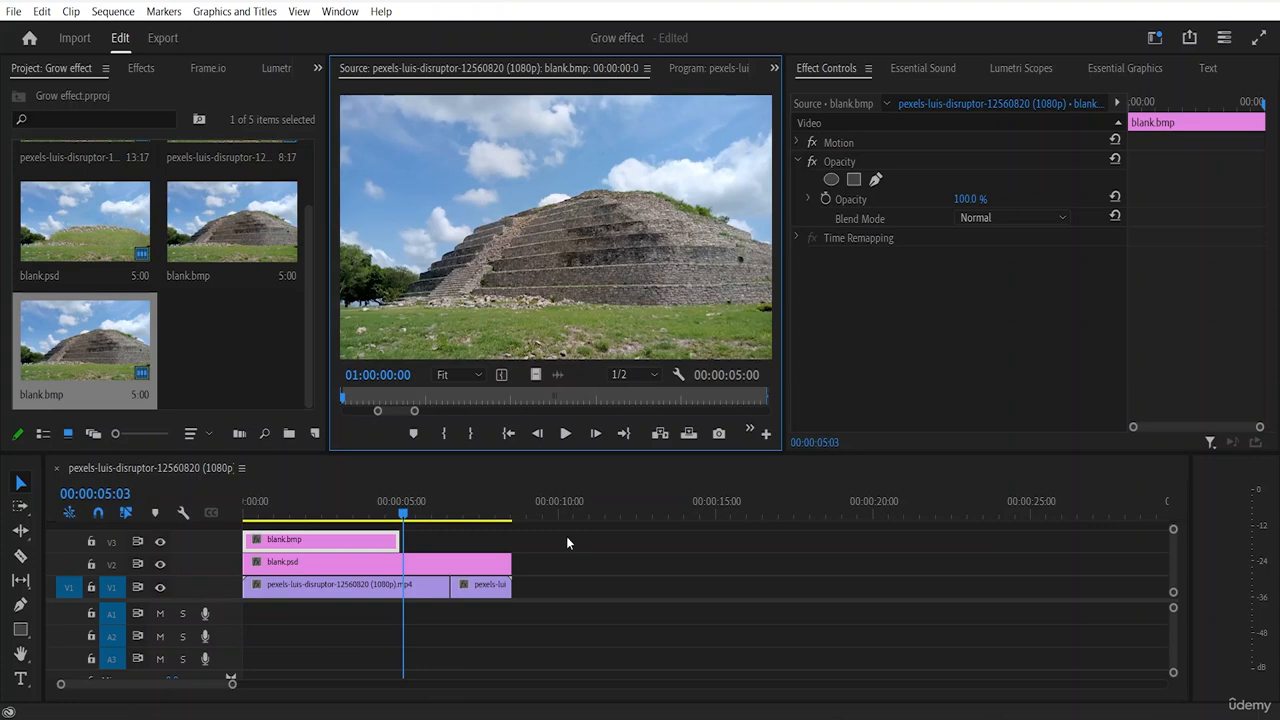
{"action": "right_click", "coordinate": [335, 539]}
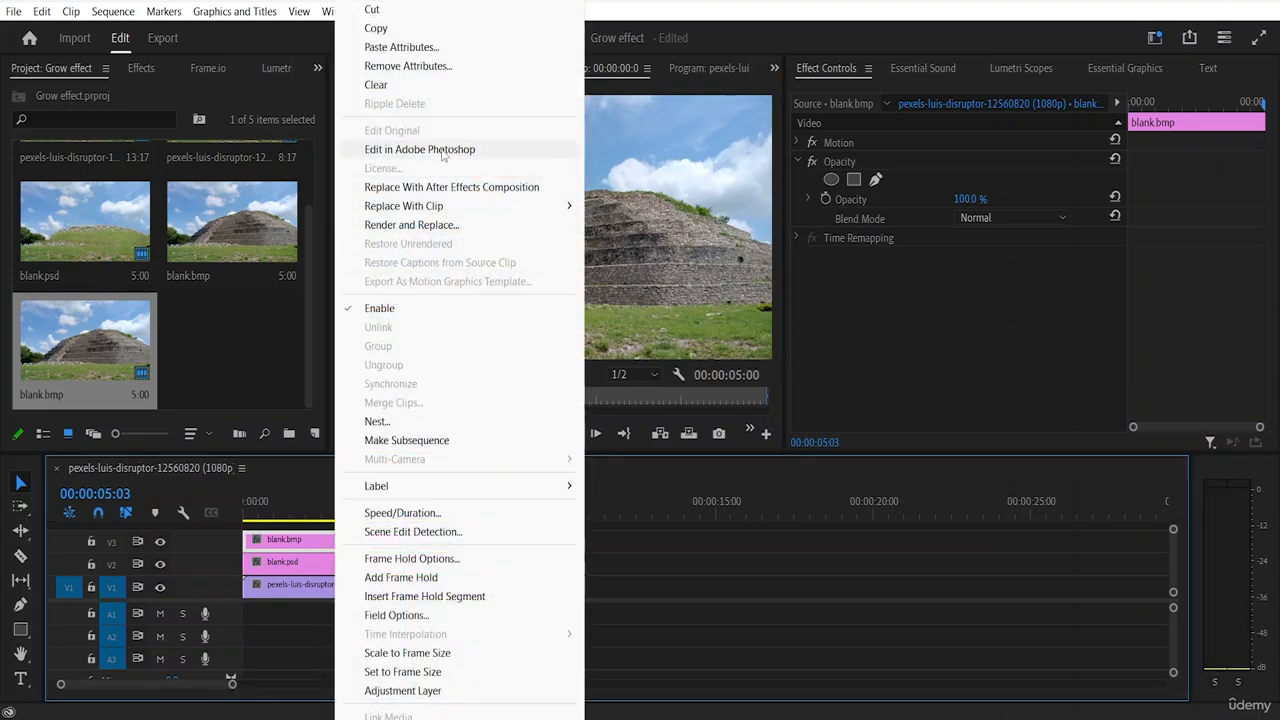
{"action": "left_click", "coordinate": [441, 149]}
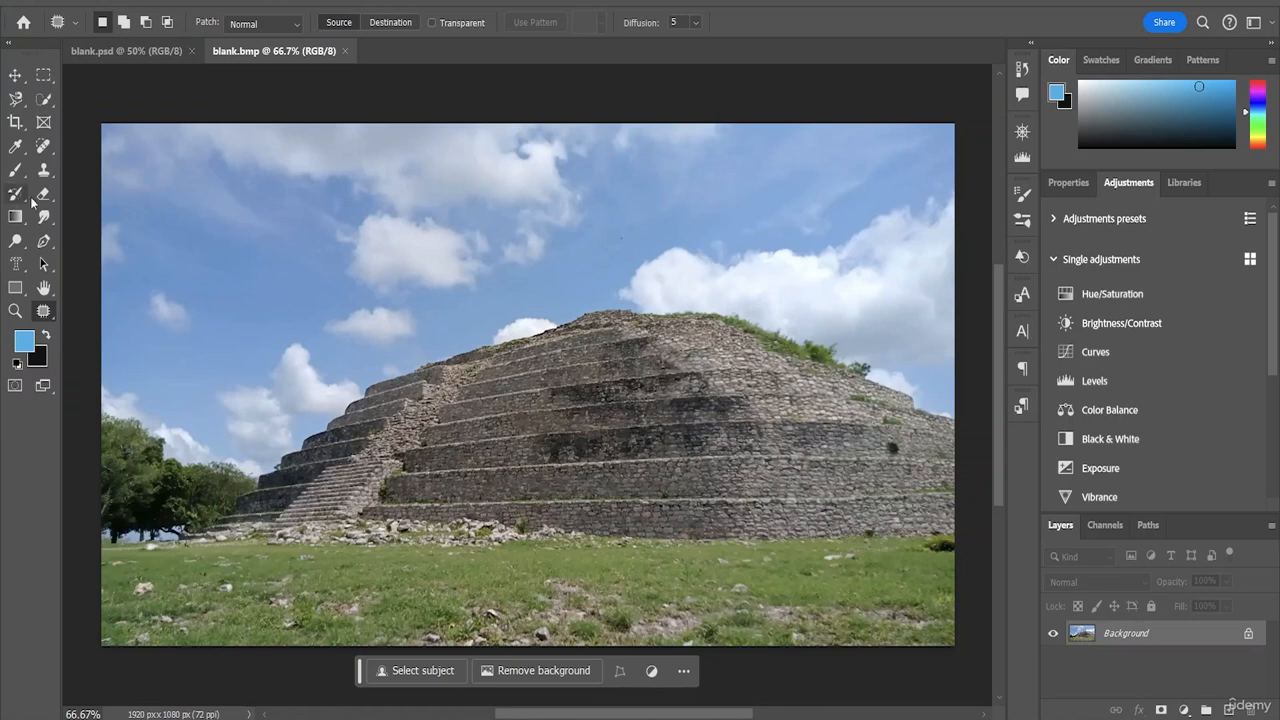
Step: With the Pen tool at 100% zoom, trace the pyramid's stepped left edge from its foot up to the top of the third terrace
{"action": "left_click", "coordinate": [43, 241]}
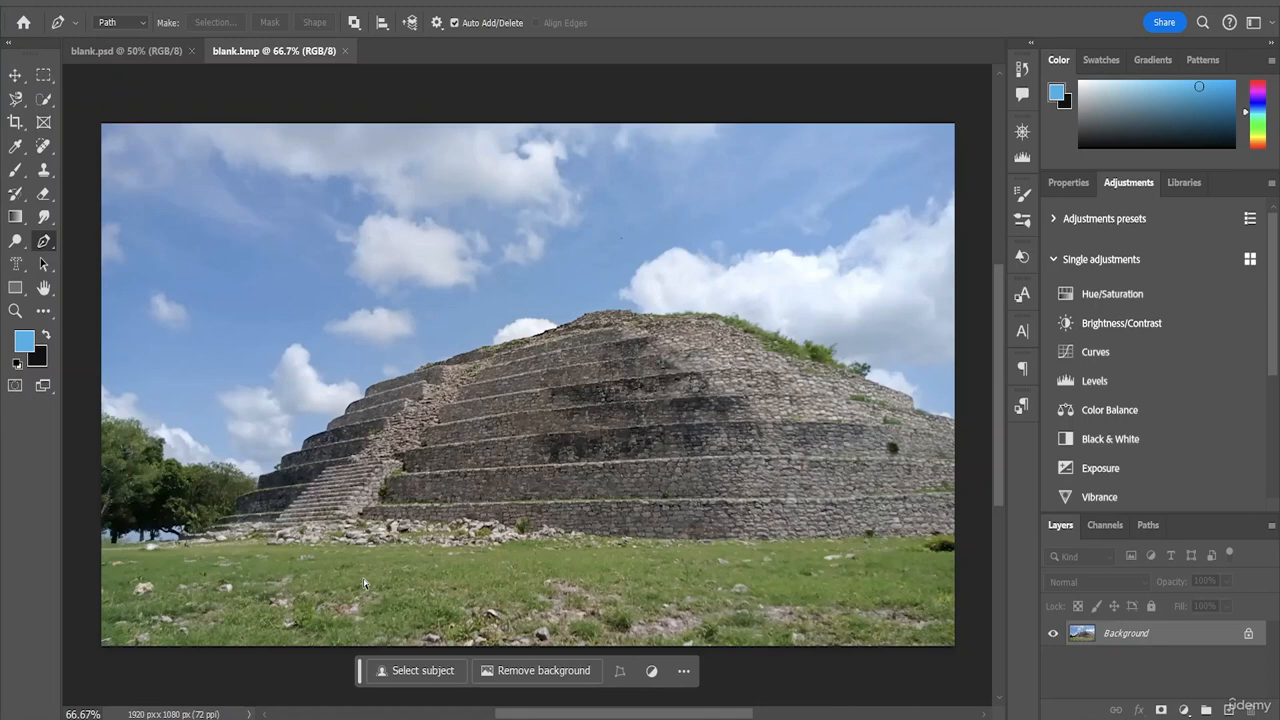
{"action": "key", "text": "ctrl+plus"}
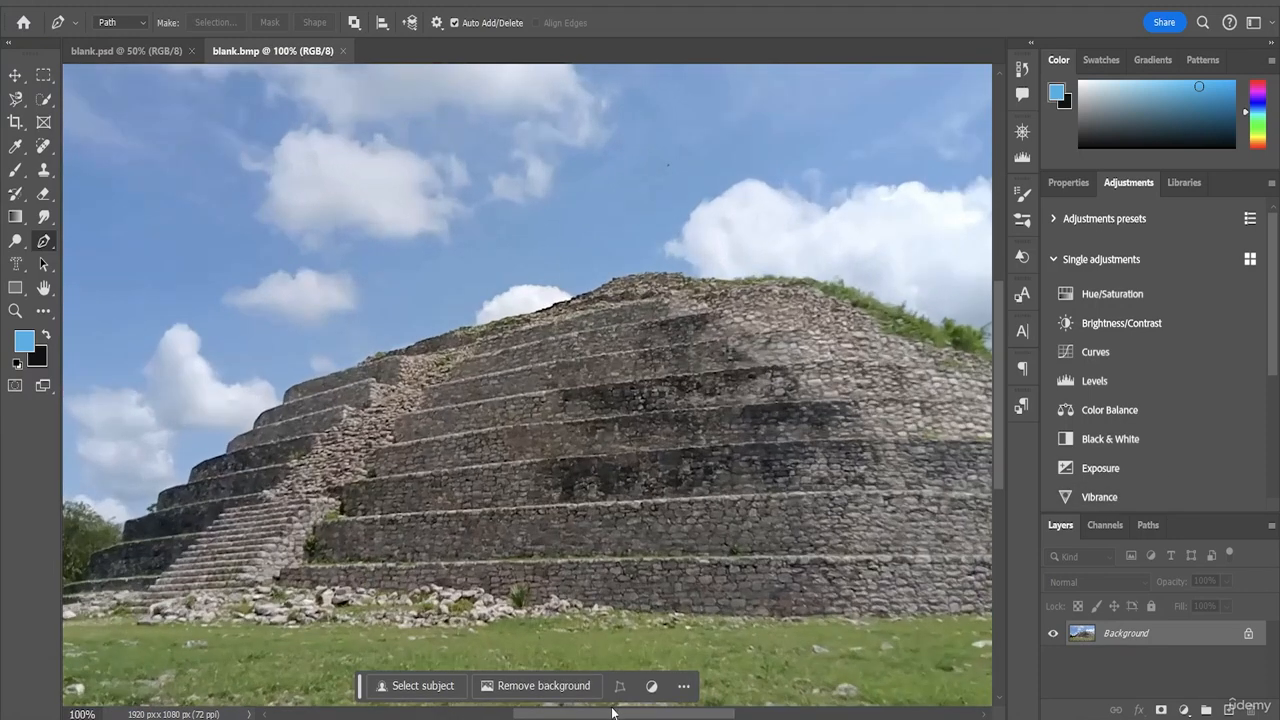
{"action": "left_click_drag", "start_coordinate": [580, 714], "coordinate": [505, 714]}
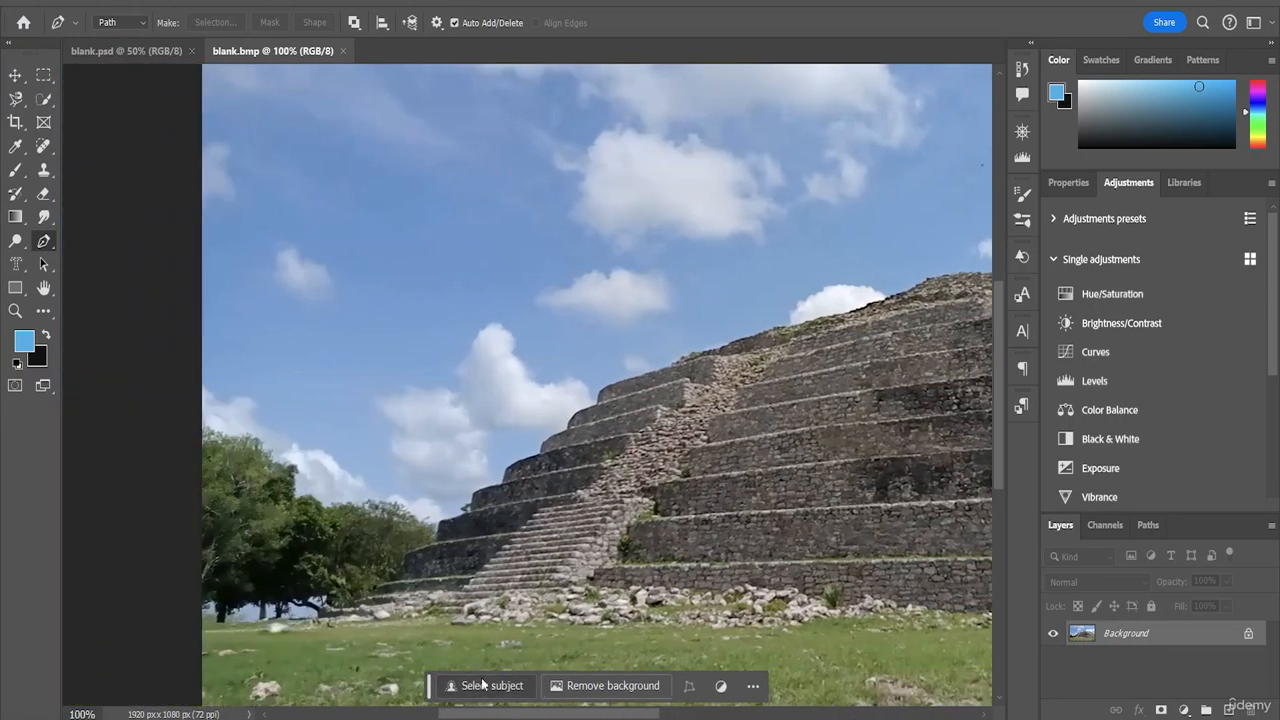
{"action": "left_click", "coordinate": [316, 608]}
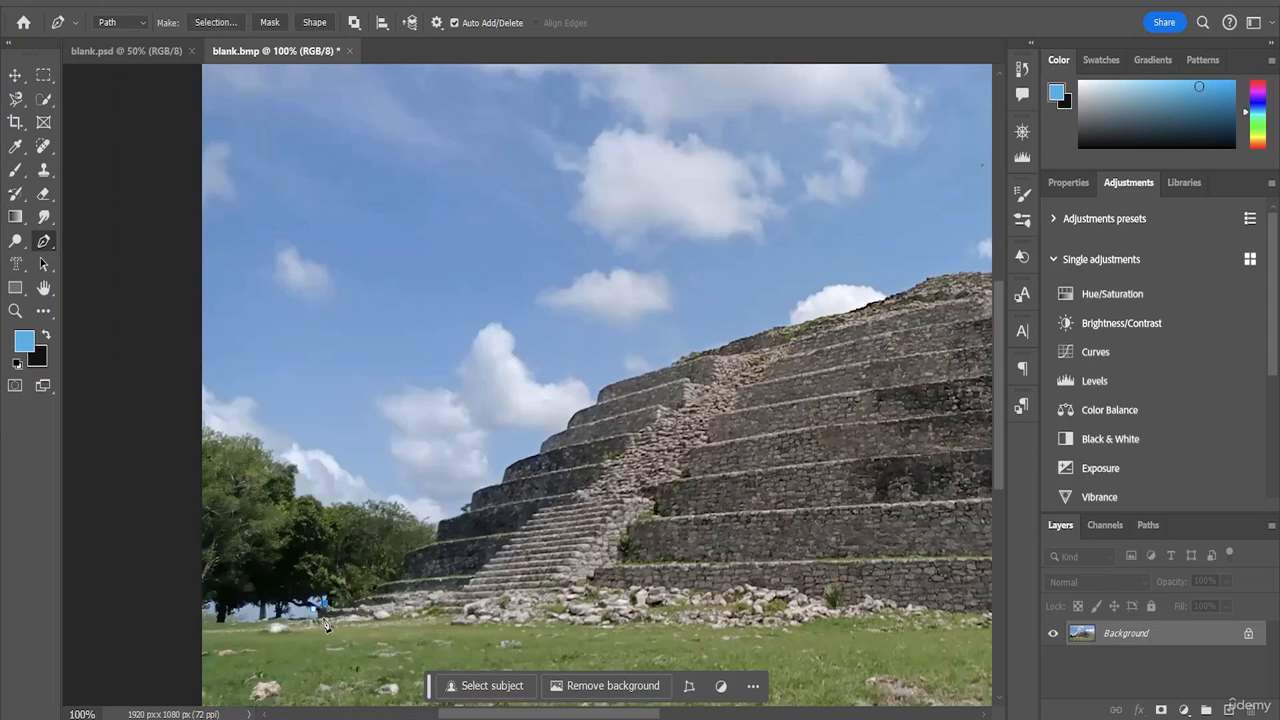
{"action": "left_click", "coordinate": [339, 607]}
{"action": "left_click", "coordinate": [355, 604]}
{"action": "left_click", "coordinate": [363, 595]}
{"action": "left_click", "coordinate": [374, 587]}
{"action": "left_click", "coordinate": [386, 579]}
{"action": "left_click", "coordinate": [401, 577]}
{"action": "left_click", "coordinate": [402, 551]}
{"action": "left_click_drag", "start_coordinate": [433, 502], "coordinate": [431, 502]}
{"action": "left_click", "coordinate": [457, 511]}
{"action": "left_click", "coordinate": [471, 492]}
{"action": "left_click", "coordinate": [499, 479]}
{"action": "left_click", "coordinate": [505, 457]}
{"action": "left_click", "coordinate": [529, 452]}
{"action": "left_click", "coordinate": [536, 440]}
{"action": "left_click", "coordinate": [546, 430]}
{"action": "key", "text": "ctrl+z"}
{"action": "key", "text": "ctrl+z"}
Step: Continue the pen path along the top of the pyramid's third terrace to the right border of the image
{"action": "left_click", "coordinate": [645, 488]}
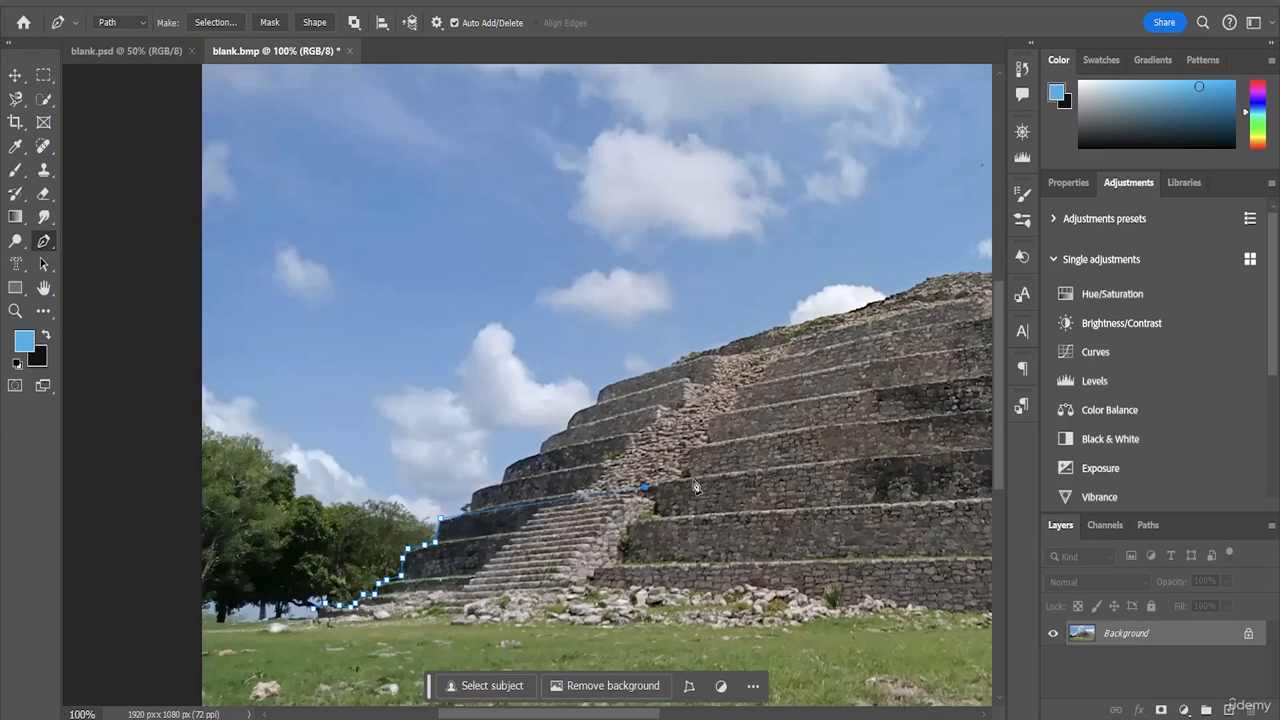
{"action": "left_click", "coordinate": [830, 463]}
{"action": "left_click_drag", "start_coordinate": [578, 713], "coordinate": [702, 711]}
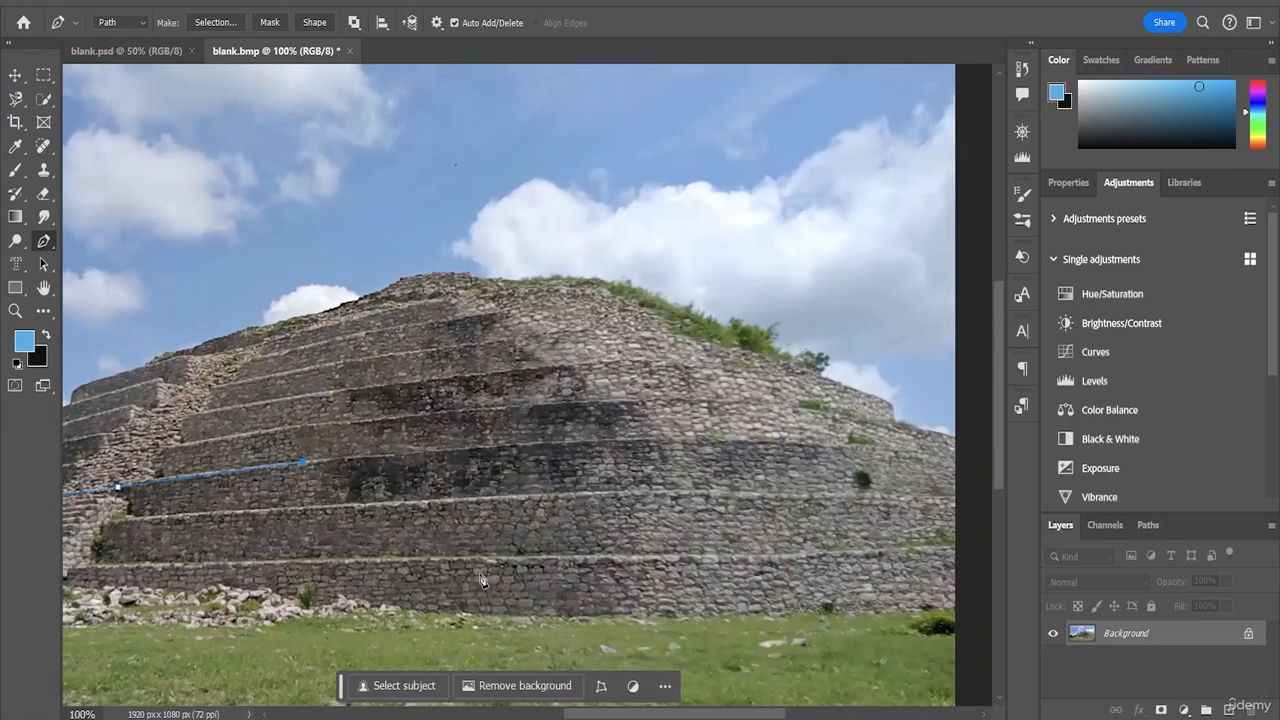
{"action": "left_click", "coordinate": [378, 456]}
{"action": "left_click", "coordinate": [430, 457]}
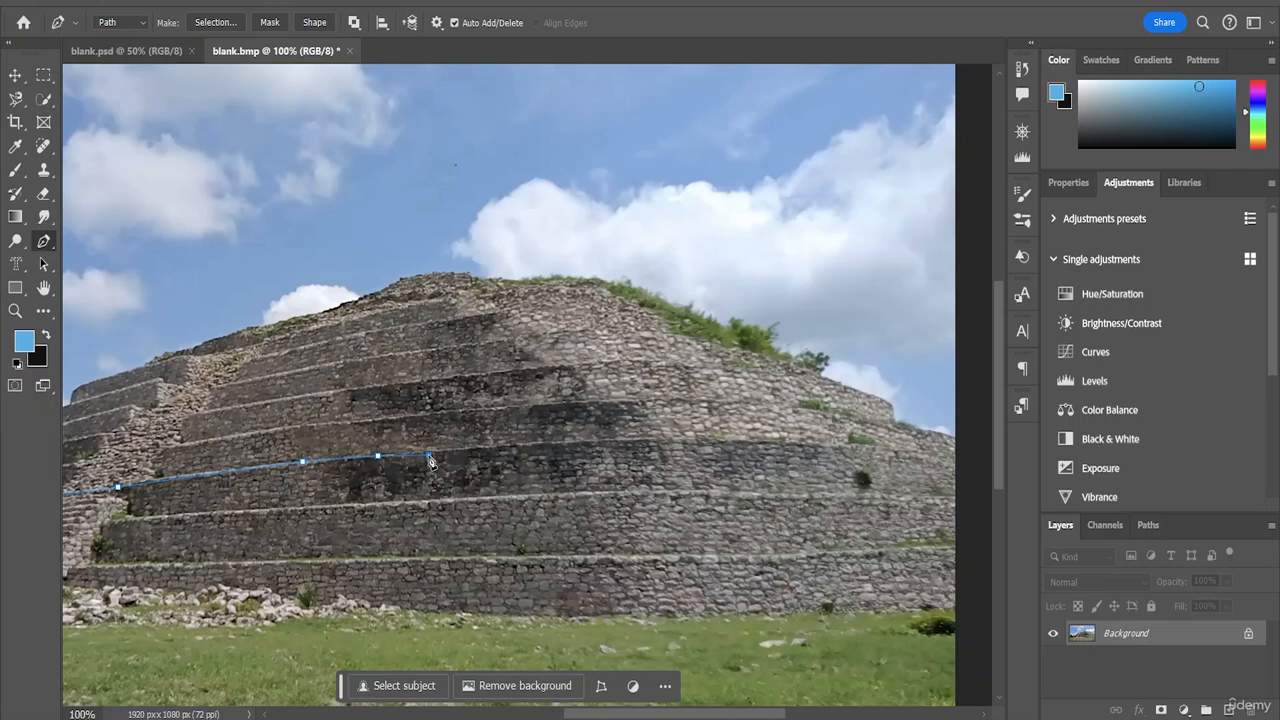
{"action": "left_click", "coordinate": [485, 449]}
{"action": "left_click", "coordinate": [565, 438]}
{"action": "left_click", "coordinate": [648, 441]}
{"action": "left_click", "coordinate": [746, 441]}
{"action": "left_click", "coordinate": [788, 445]}
{"action": "left_click", "coordinate": [820, 445]}
{"action": "left_click", "coordinate": [864, 447]}
{"action": "left_click", "coordinate": [899, 450]}
{"action": "left_click", "coordinate": [929, 452]}
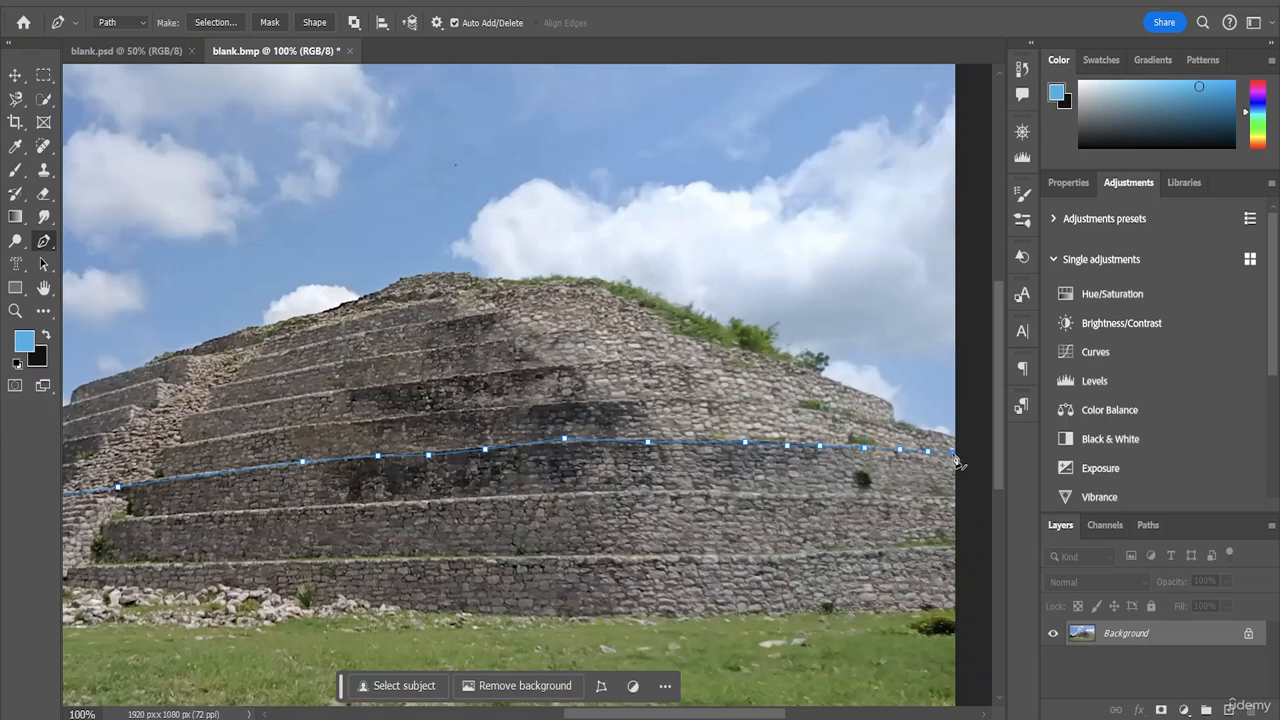
Step: Trace the path down the right border and back along the pyramid's rubble base, close it, and make a layer mask from it
{"action": "scroll", "coordinate": [918, 550], "scroll_direction": "down", "scroll_amount": 3}
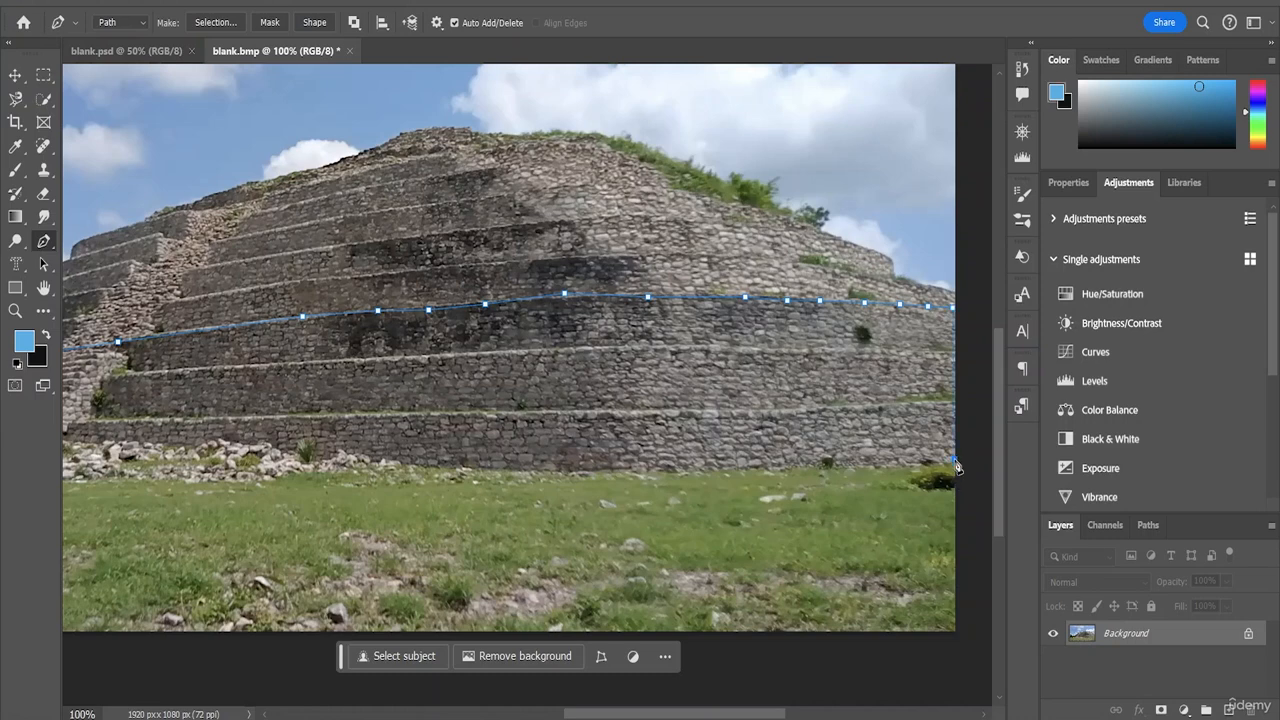
{"action": "left_click", "coordinate": [559, 471]}
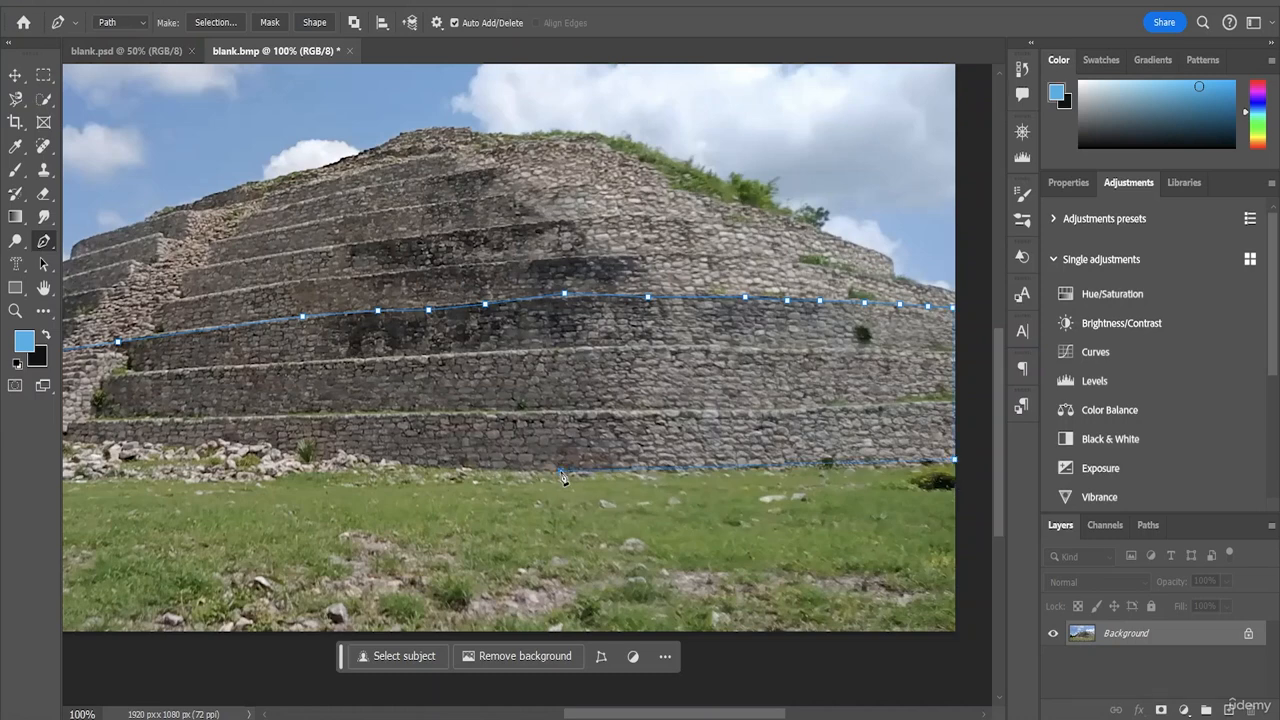
{"action": "left_click", "coordinate": [290, 455]}
{"action": "left_click", "coordinate": [269, 444]}
{"action": "left_click", "coordinate": [246, 440]}
{"action": "left_click", "coordinate": [217, 438]}
{"action": "left_click_drag", "start_coordinate": [202, 438], "coordinate": [135, 443]}
{"action": "left_click_drag", "start_coordinate": [637, 714], "coordinate": [517, 712]}
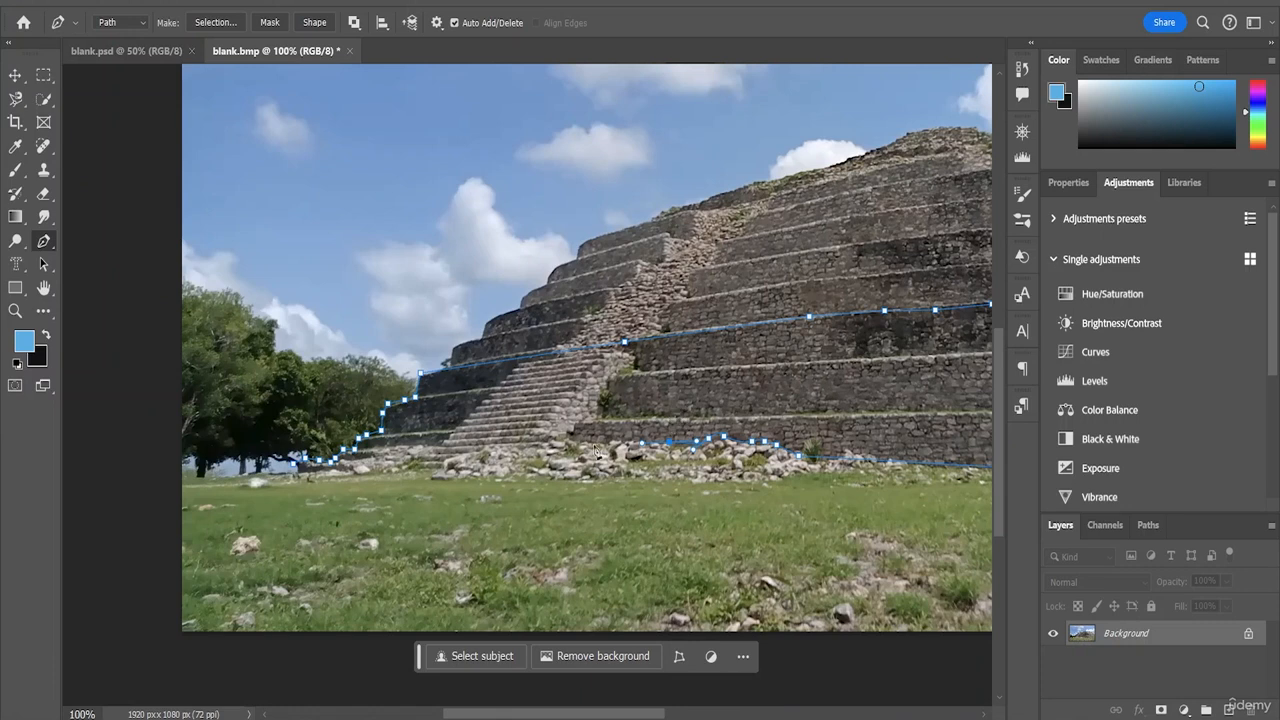
{"action": "left_click_drag", "start_coordinate": [637, 452], "coordinate": [300, 469]}
{"action": "left_click", "coordinate": [296, 466]}
{"action": "left_click", "coordinate": [278, 25]}
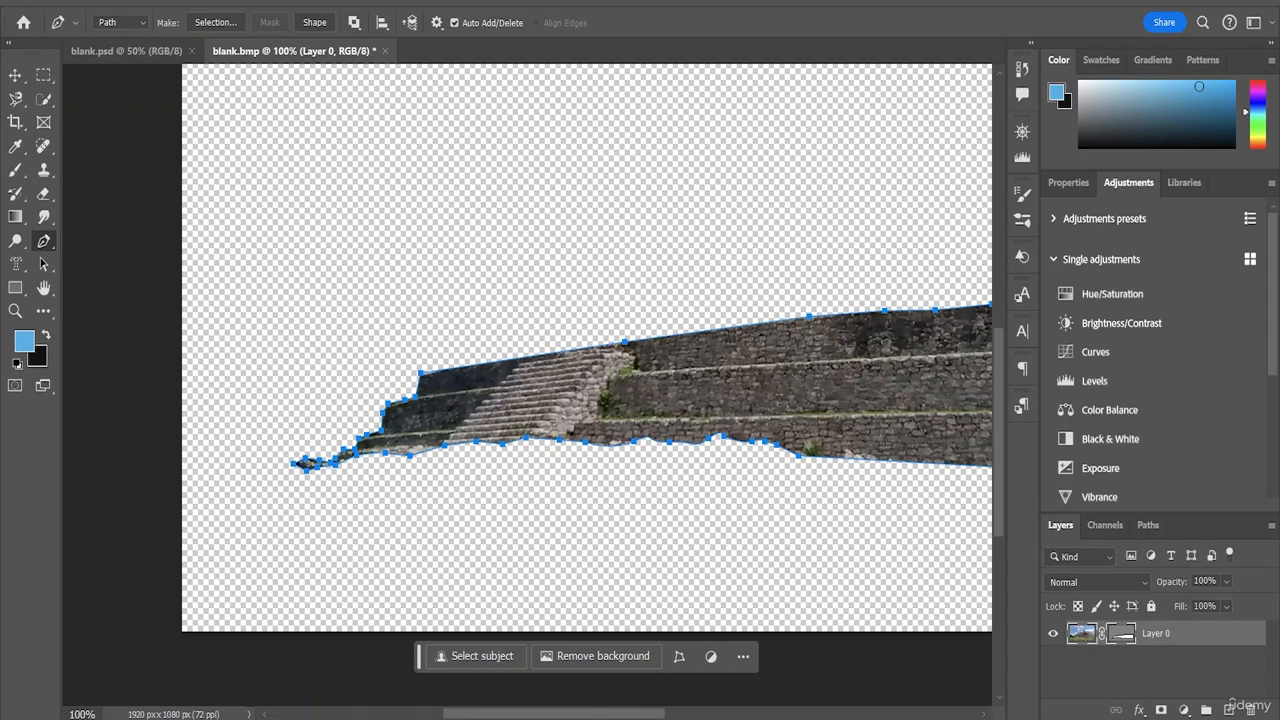
Step: Save the masked image as Frame 1 in Photoshop format in the Premiere Pro 23.0 folder with Maximize Compatibility enabled
{"action": "left_click", "coordinate": [36, 1]}
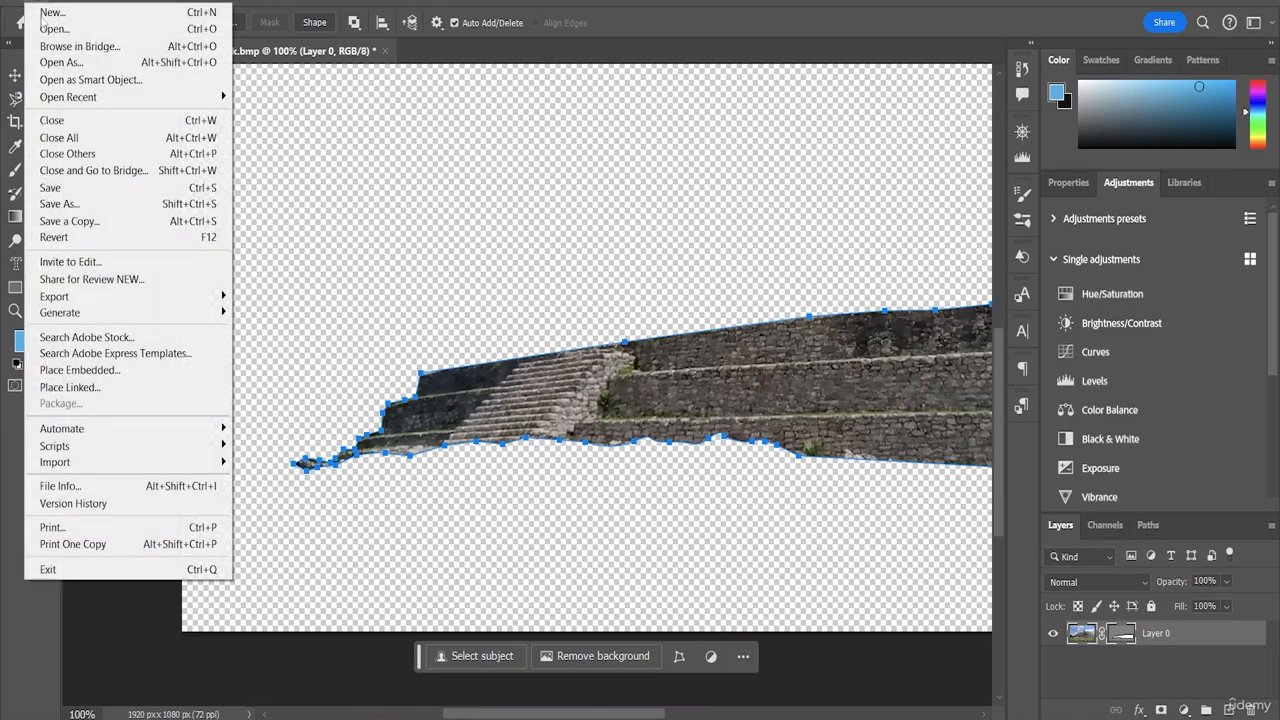
{"action": "left_click", "coordinate": [79, 207]}
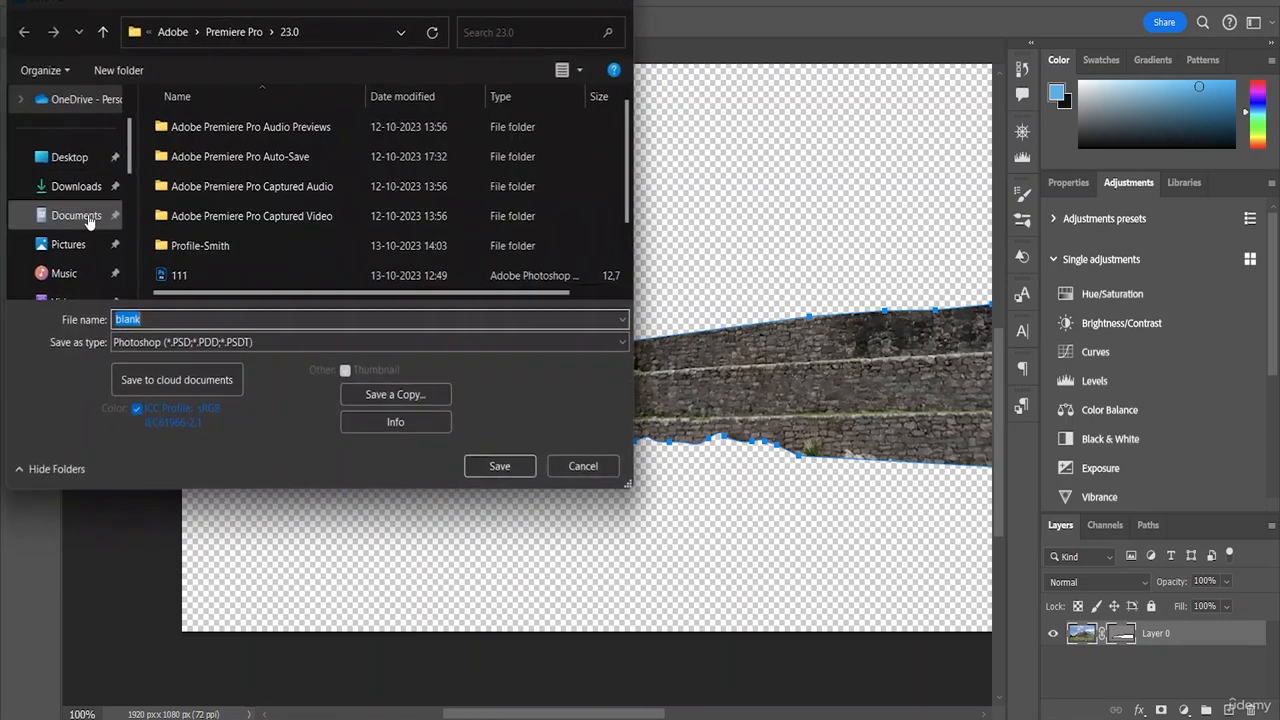
{"action": "key", "text": "BackSpace"}
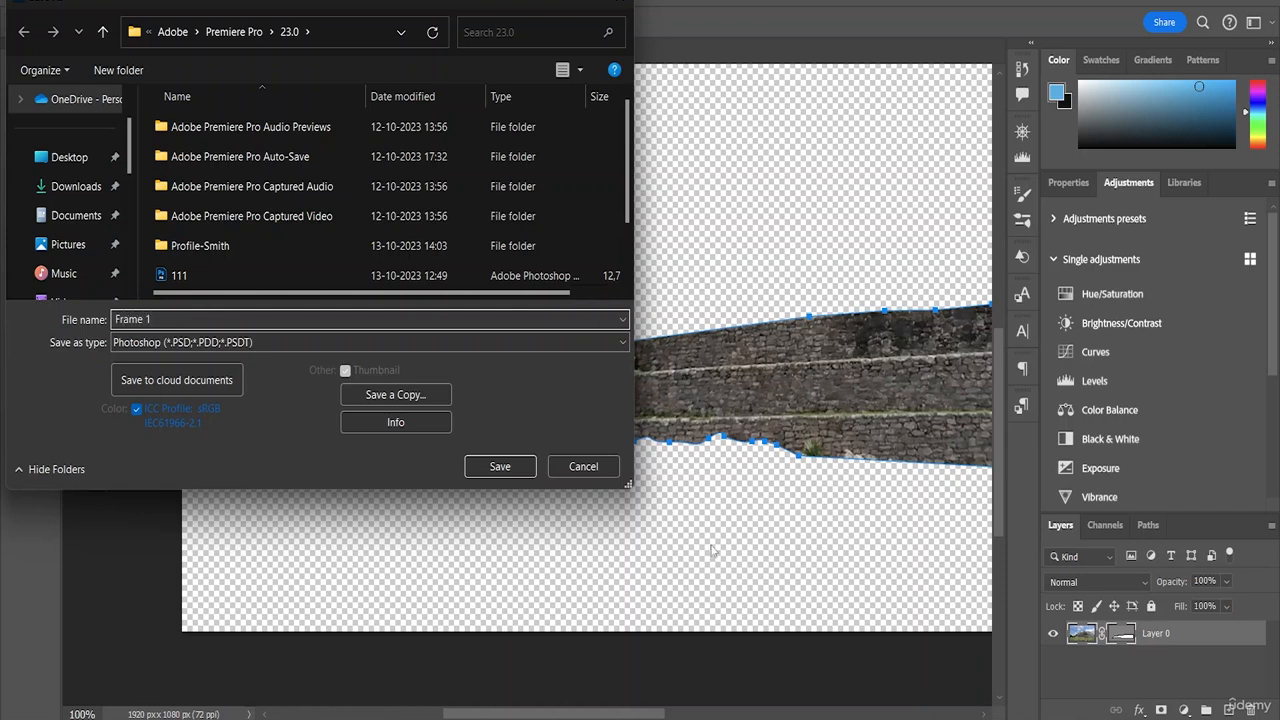
{"action": "left_click", "coordinate": [500, 468]}
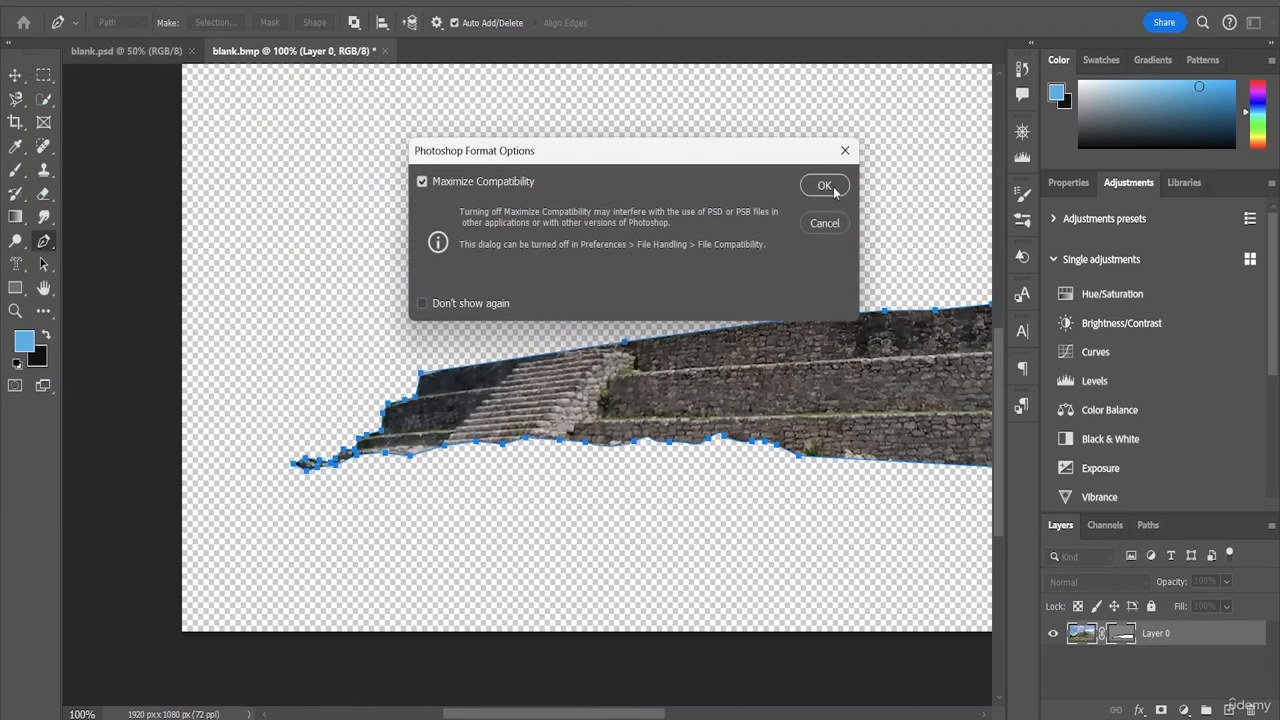
{"action": "left_click", "coordinate": [834, 190]}
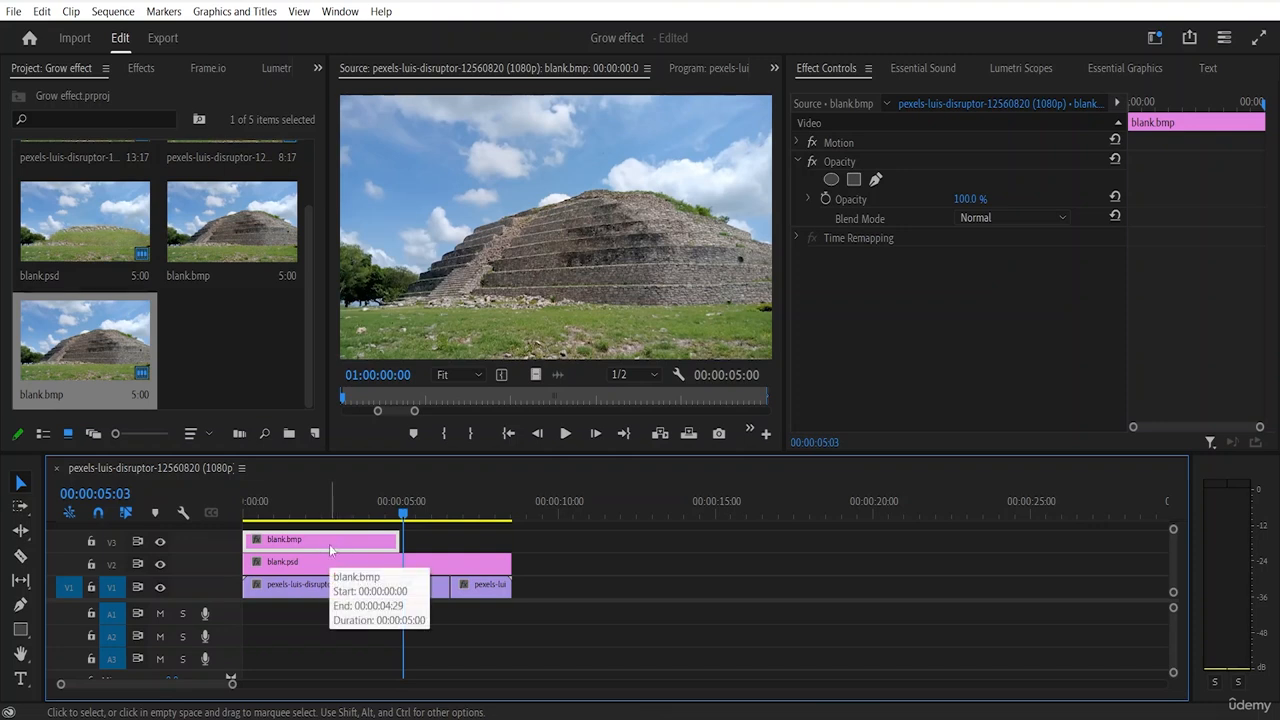
Step: Switch back to Premiere Pro and move blank.bmp from V3 to track V1 at about 10.5 seconds
{"action": "left_click_drag", "start_coordinate": [329, 544], "coordinate": [664, 593]}
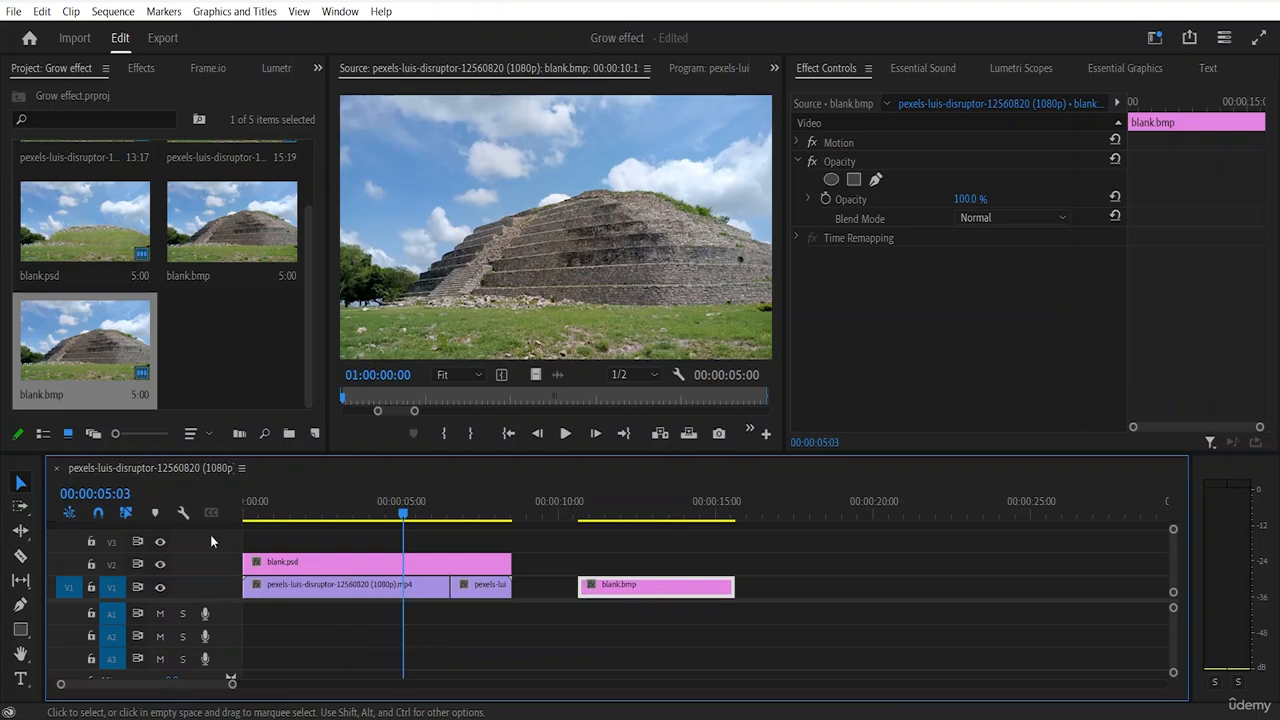
Step: Look through the Downloads and Documents folders in the import browser for the saved Frame 1 file
{"action": "double_click", "coordinate": [218, 343]}
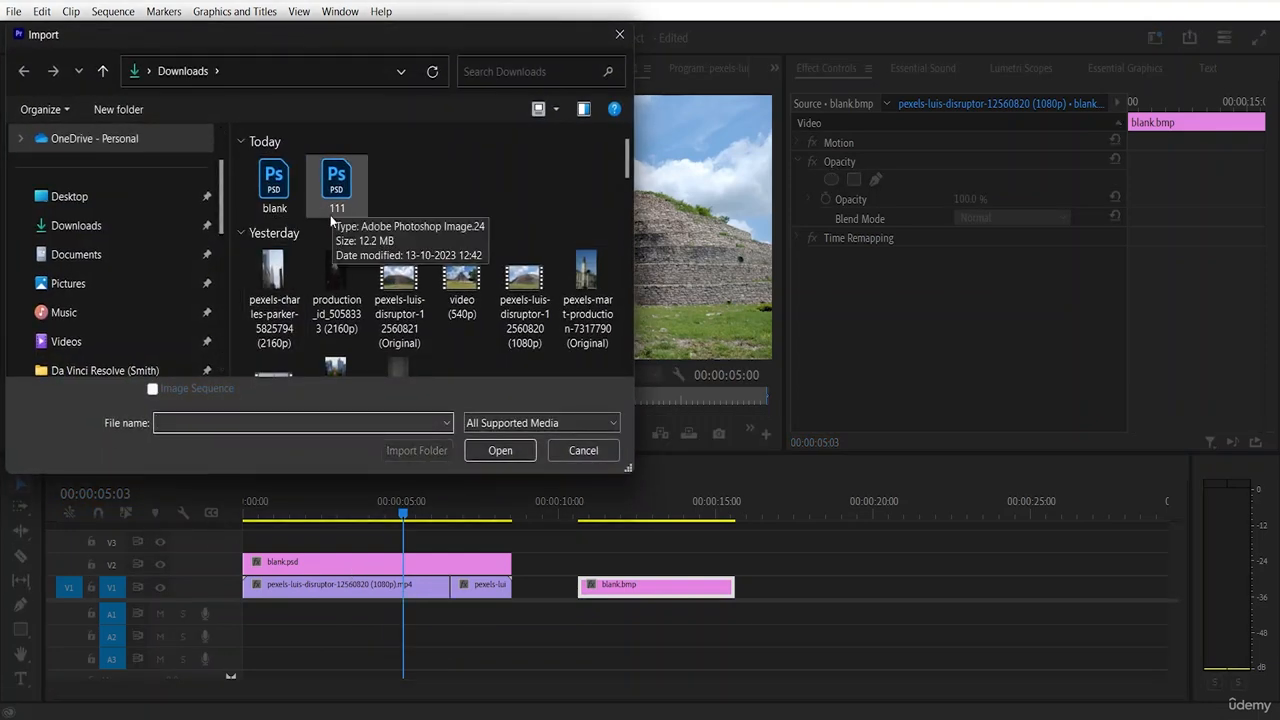
{"action": "scroll", "coordinate": [296, 200], "scroll_direction": "down", "scroll_amount": 5}
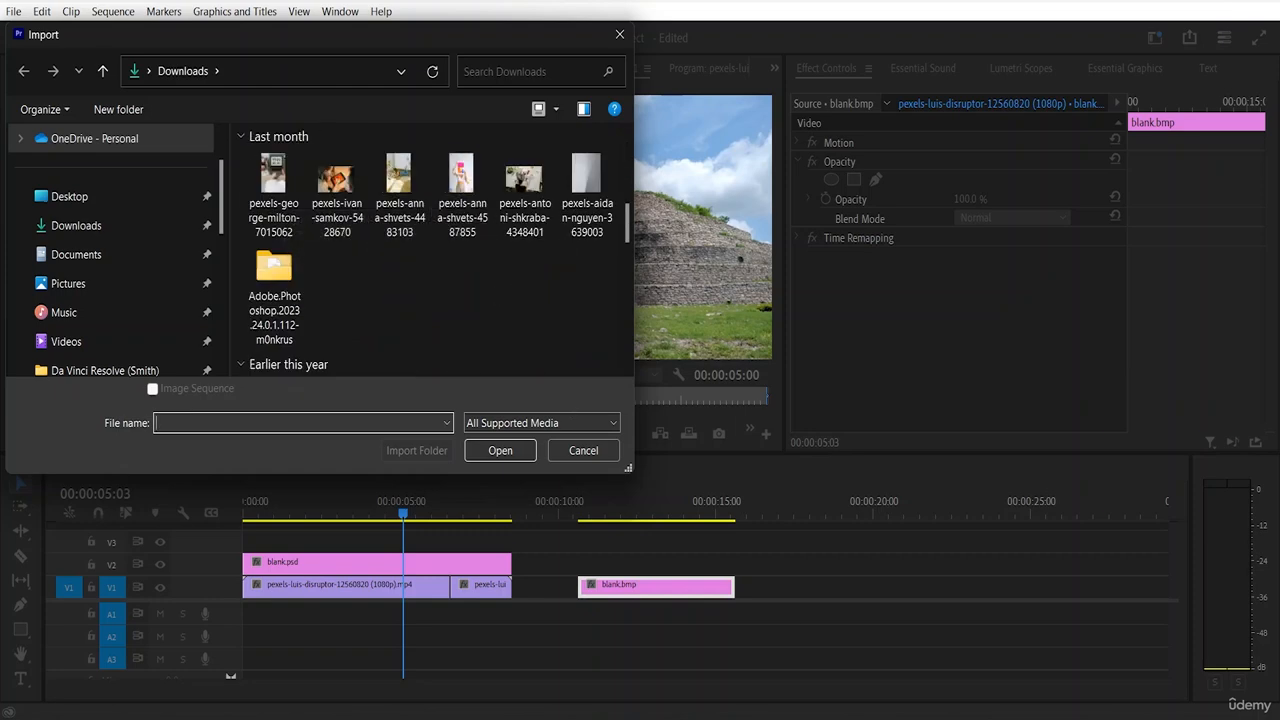
{"action": "left_click", "coordinate": [76, 254]}
{"action": "scroll", "coordinate": [383, 223], "scroll_direction": "down", "scroll_amount": 5}
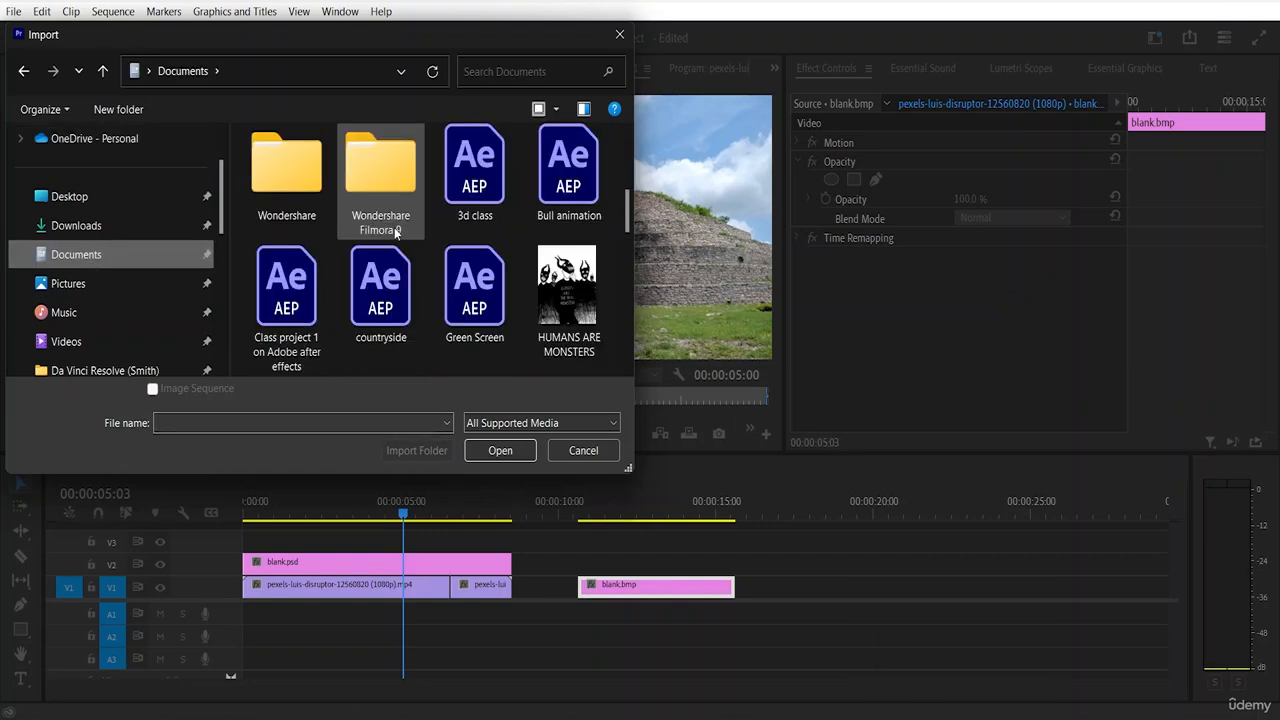
{"action": "scroll", "coordinate": [397, 232], "scroll_direction": "down", "scroll_amount": 10}
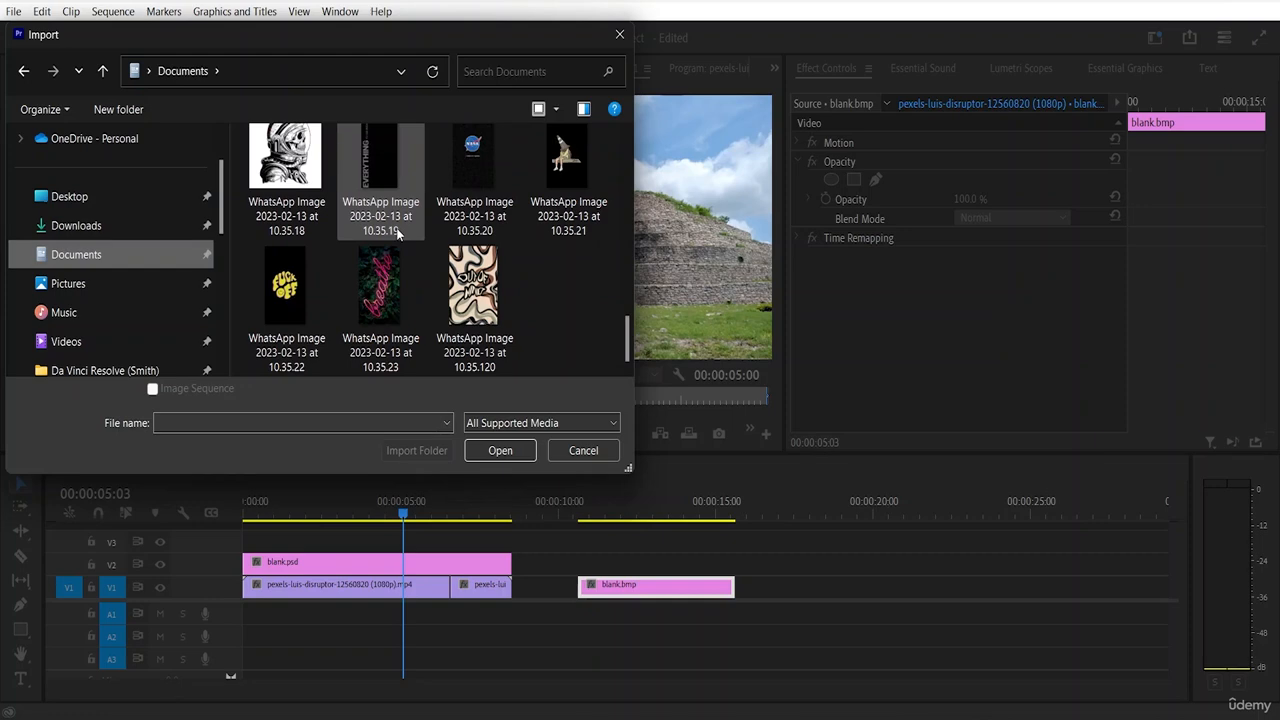
{"action": "scroll", "coordinate": [397, 232], "scroll_direction": "up", "scroll_amount": 12}
{"action": "scroll", "coordinate": [397, 232], "scroll_direction": "down", "scroll_amount": 3}
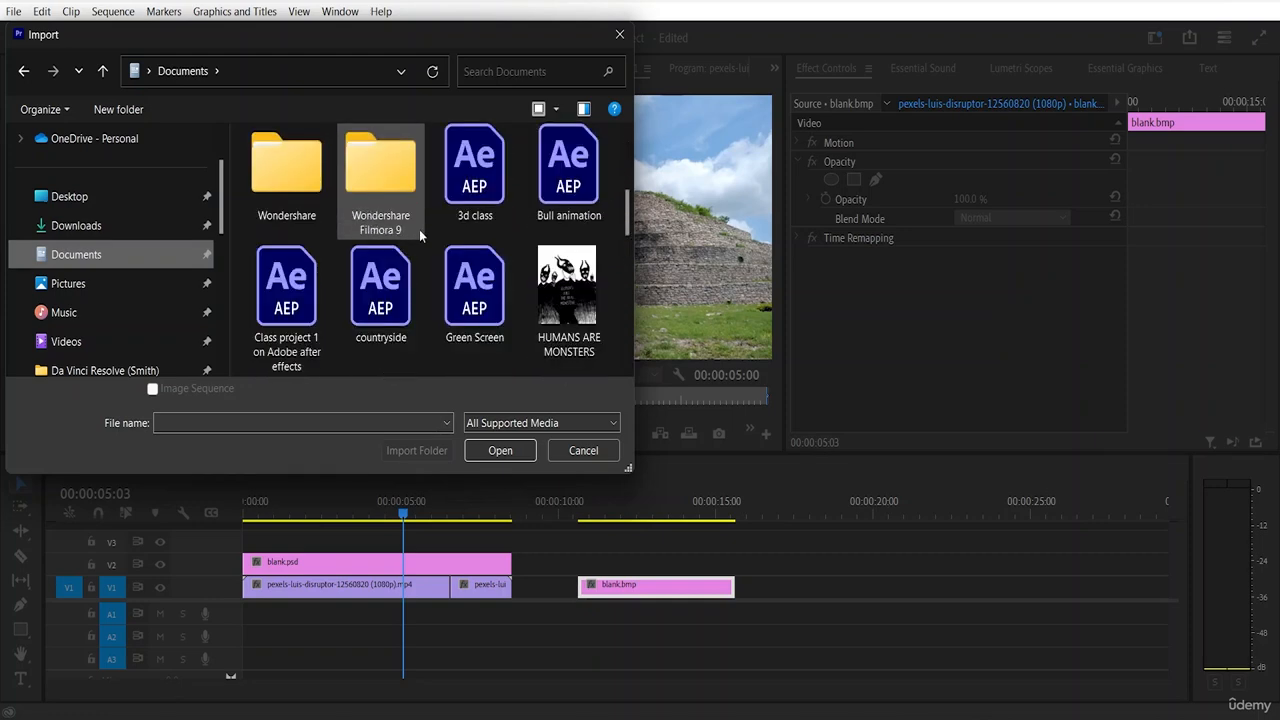
{"action": "scroll", "coordinate": [424, 219], "scroll_direction": "up", "scroll_amount": 4}
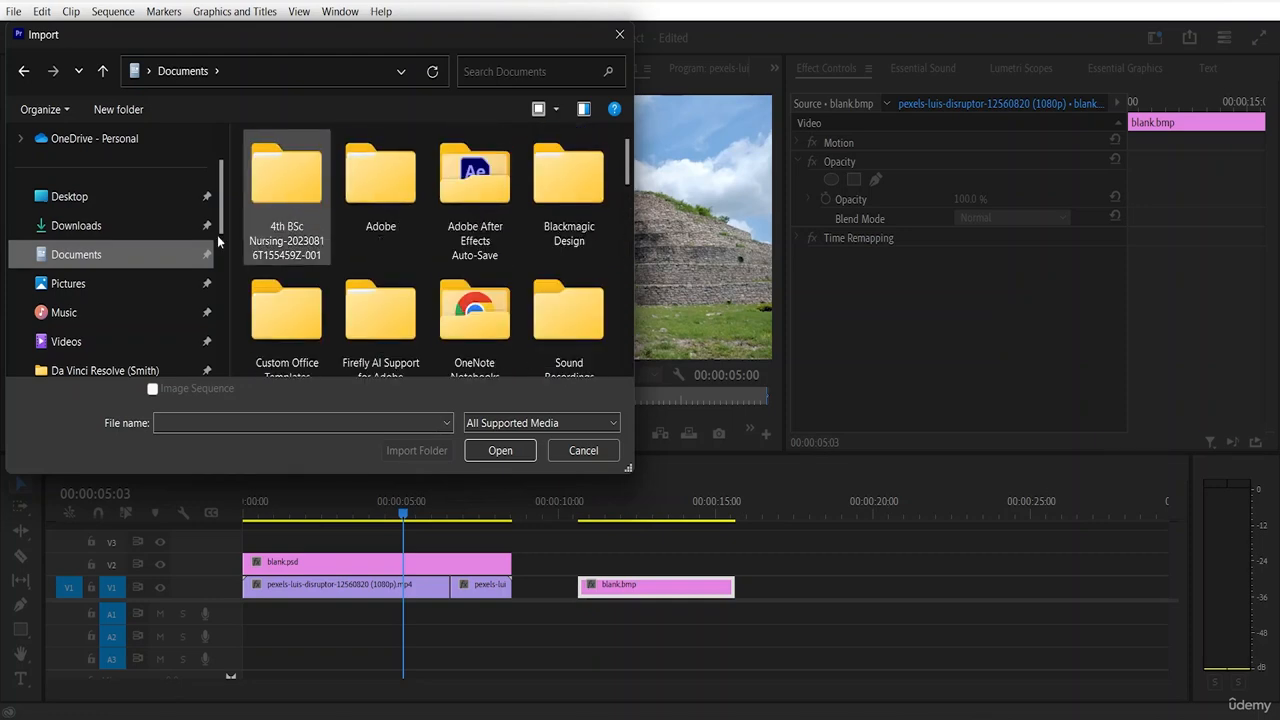
{"action": "left_click", "coordinate": [76, 230]}
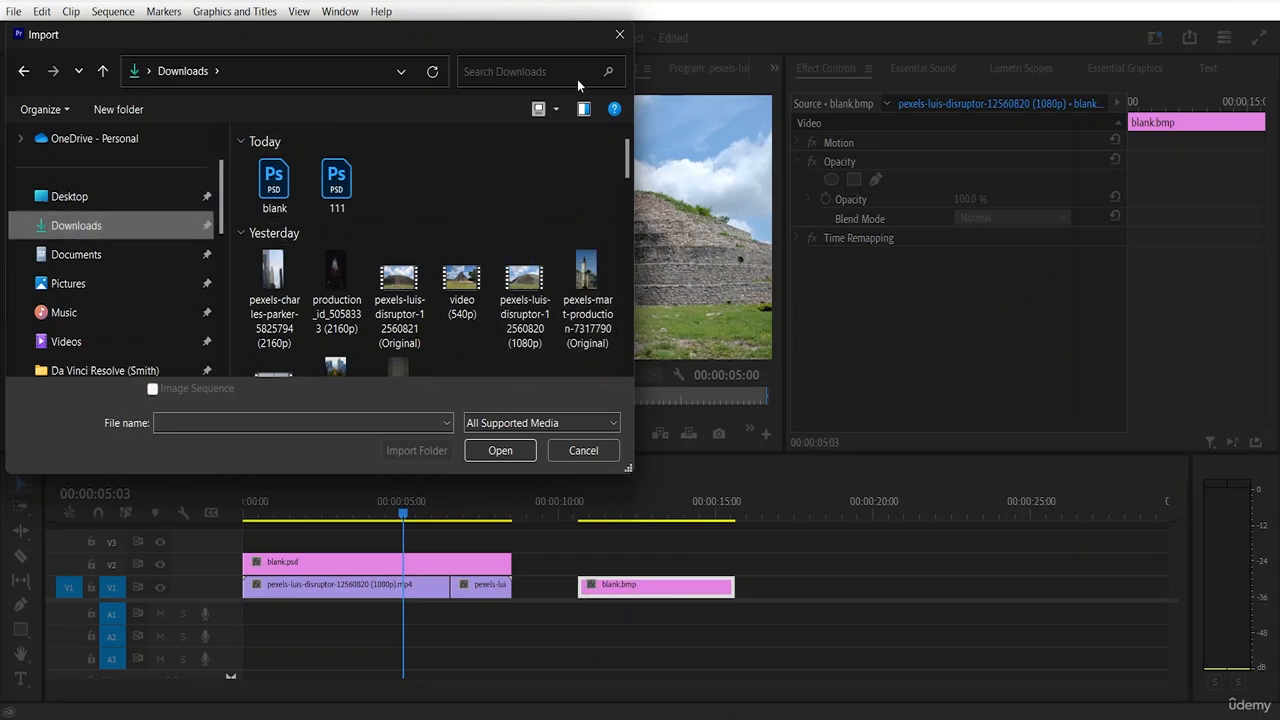
{"action": "left_click", "coordinate": [621, 36]}
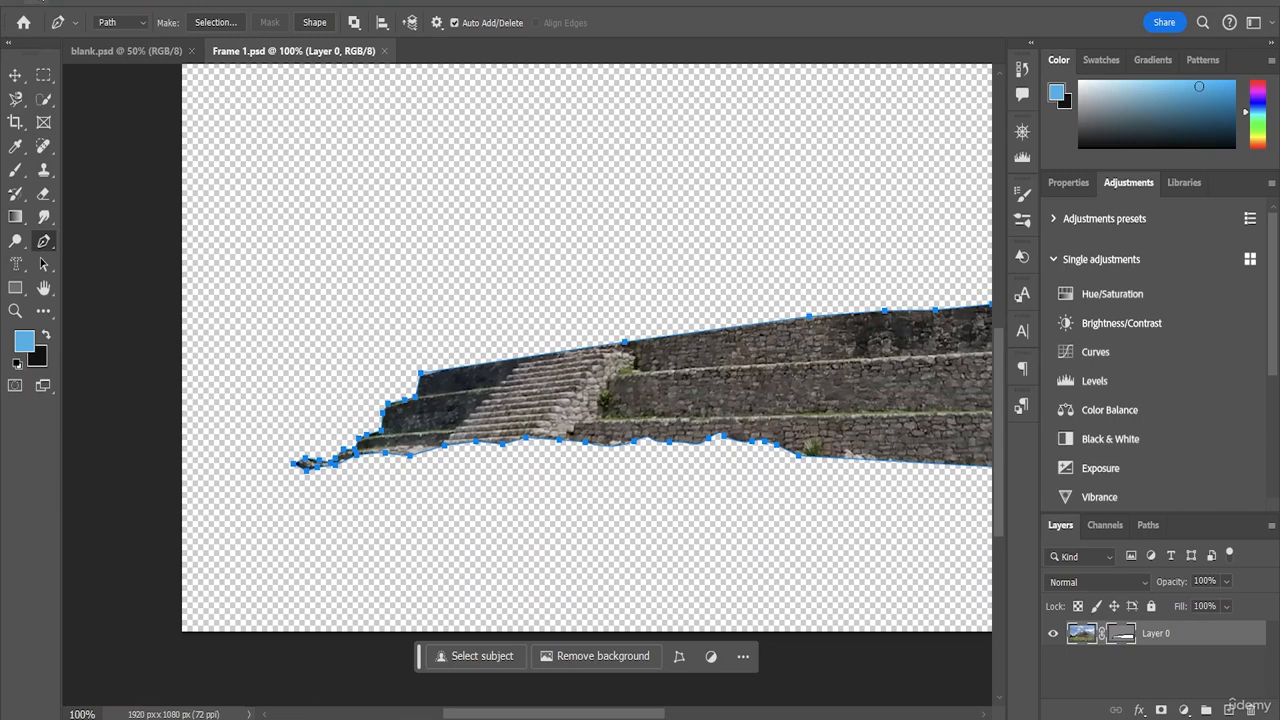
Step: Switch to Photoshop and save the masked lower pyramid image as Frame 1 in Photoshop format in the Downloads folder
{"action": "left_click", "coordinate": [44, 1]}
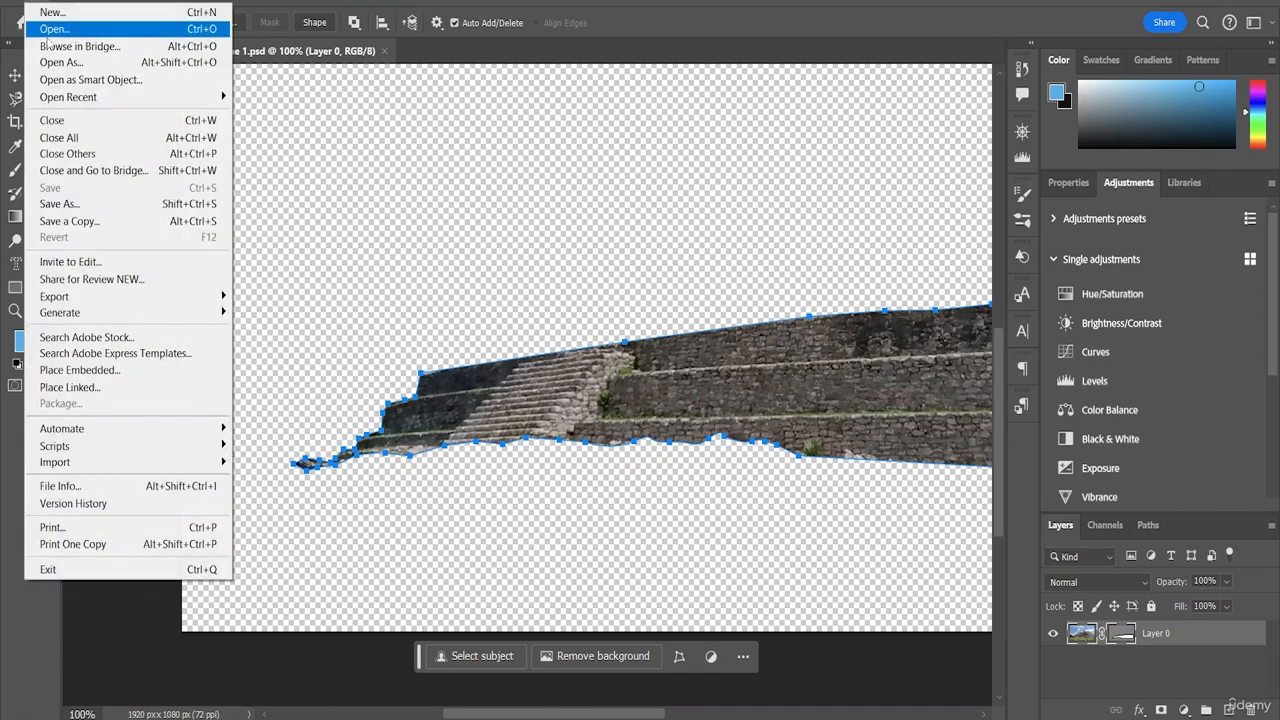
{"action": "left_click", "coordinate": [66, 200]}
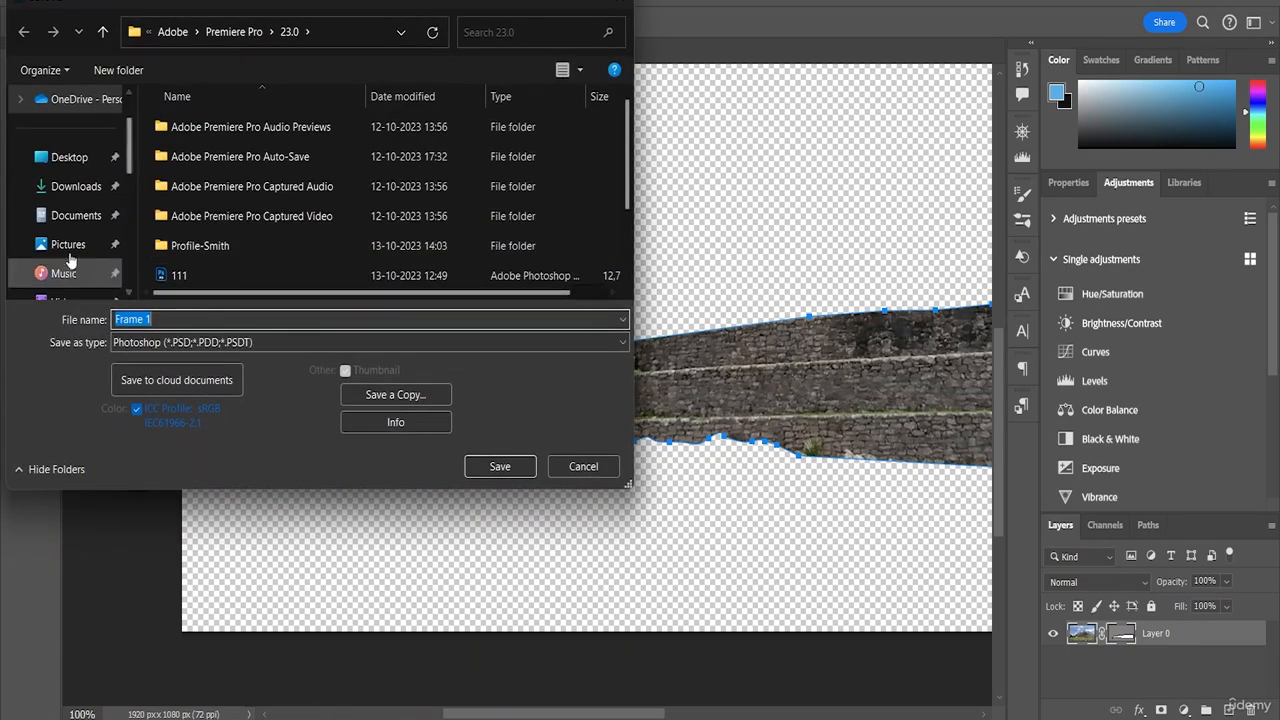
{"action": "scroll", "coordinate": [55, 250], "scroll_direction": "down", "scroll_amount": 5}
{"action": "scroll", "coordinate": [57, 180], "scroll_direction": "up", "scroll_amount": 4}
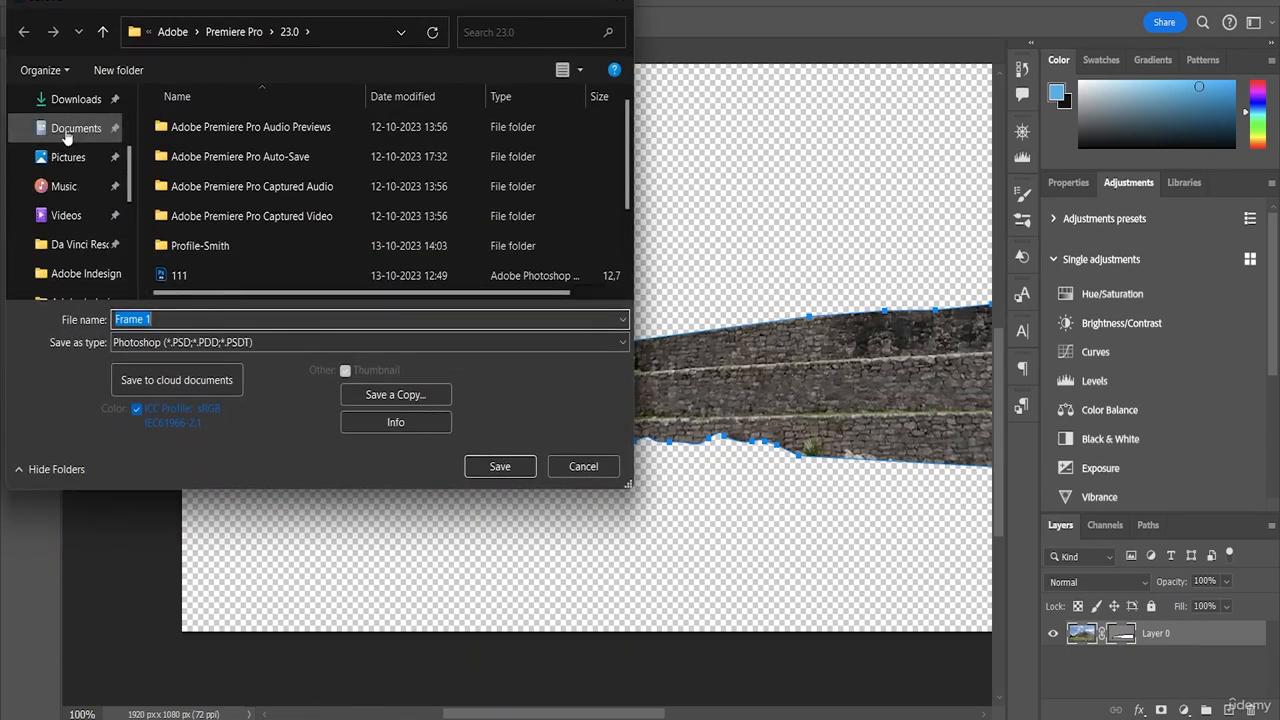
{"action": "scroll", "coordinate": [68, 130], "scroll_direction": "up", "scroll_amount": 1}
{"action": "left_click", "coordinate": [72, 186]}
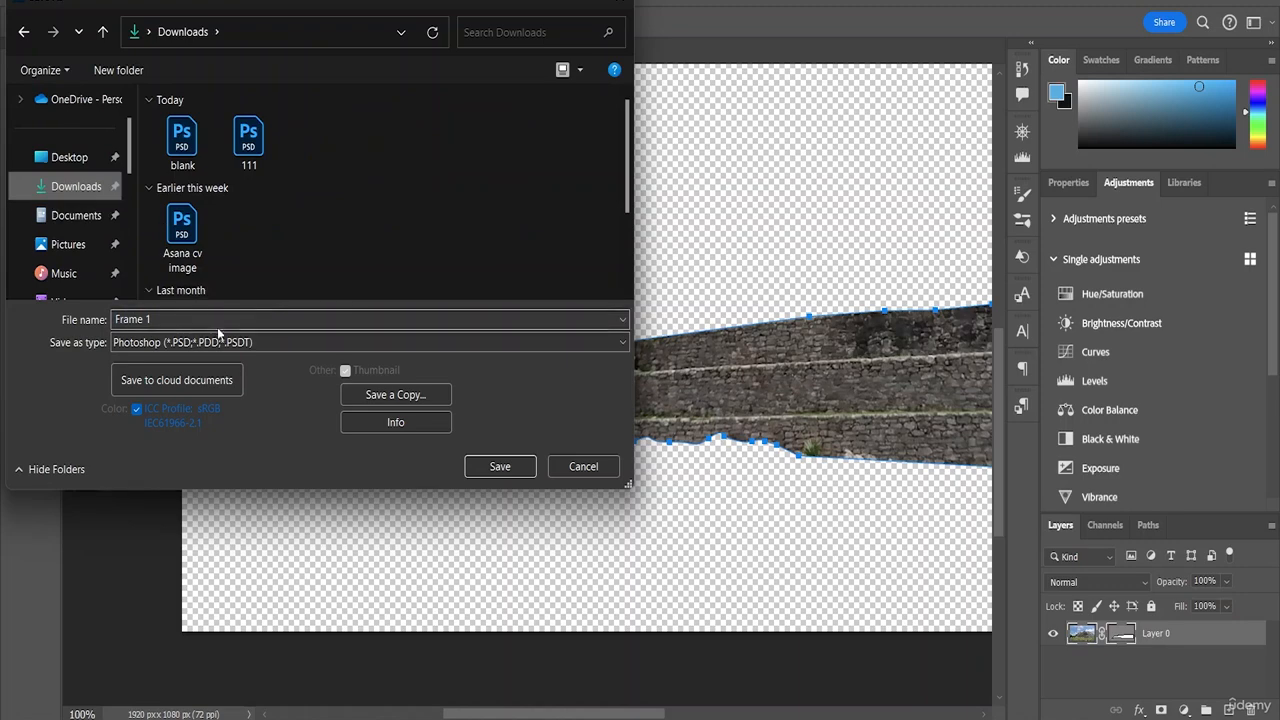
{"action": "left_click", "coordinate": [166, 326]}
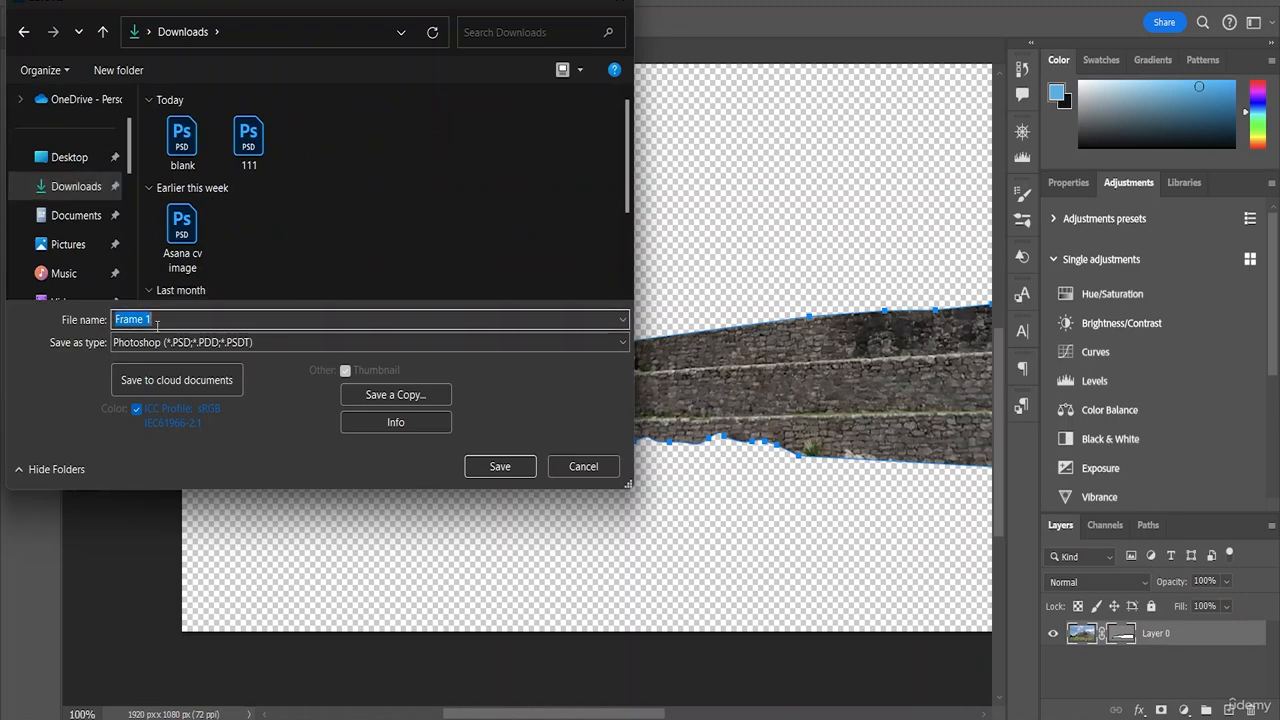
{"action": "left_click", "coordinate": [498, 467]}
{"action": "left_click", "coordinate": [820, 187]}
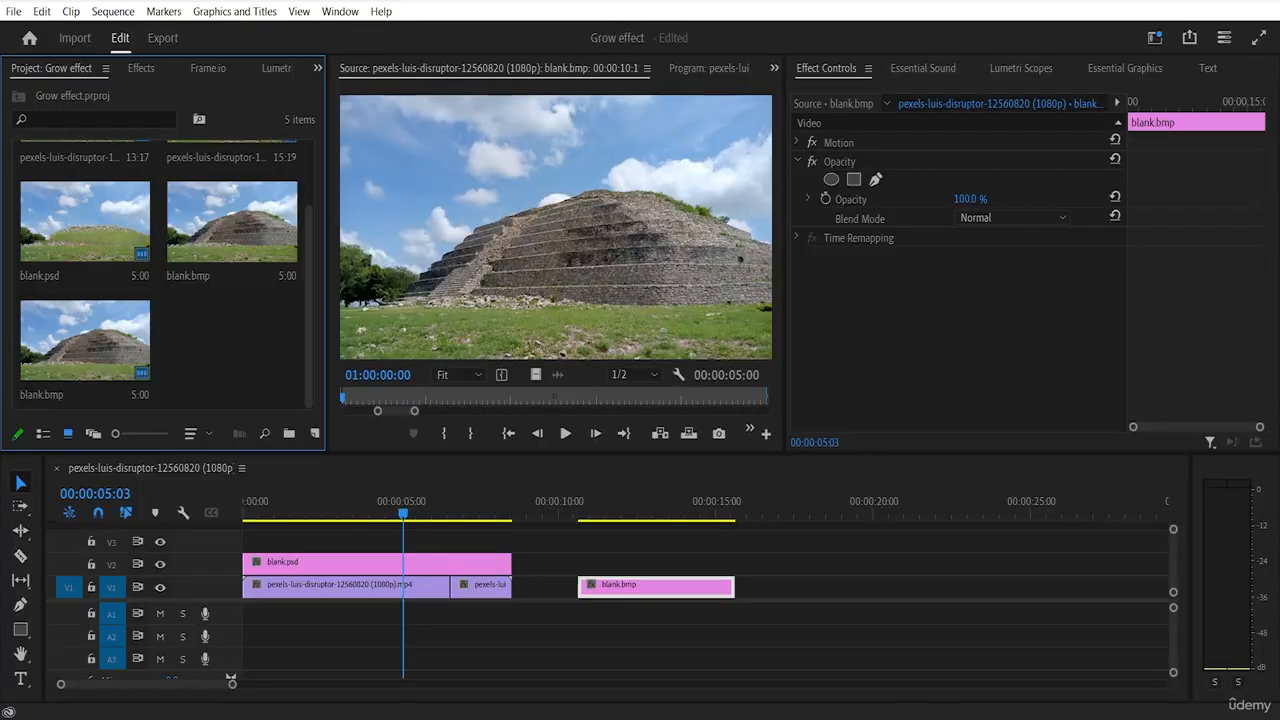
Step: Switch back to Premiere Pro and import Frame 1 from the Downloads folder with Merge All Layers
{"action": "double_click", "coordinate": [241, 358]}
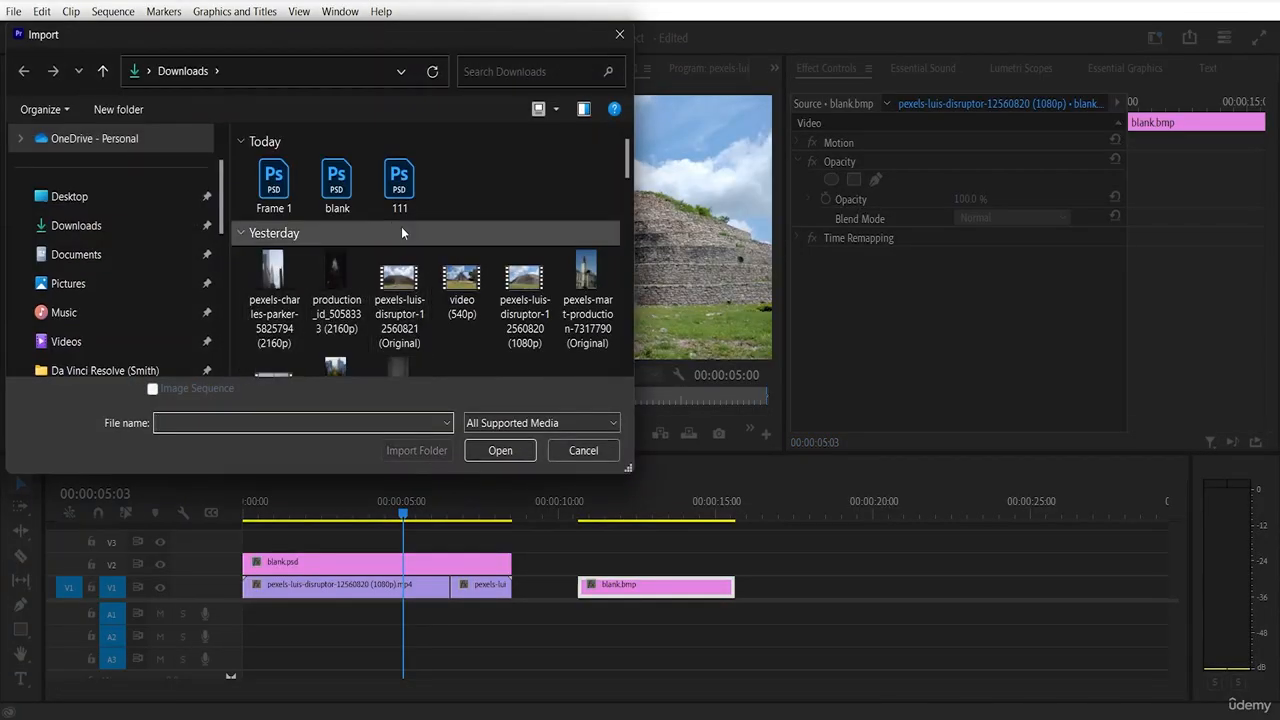
{"action": "left_click", "coordinate": [288, 187]}
{"action": "left_click", "coordinate": [500, 450]}
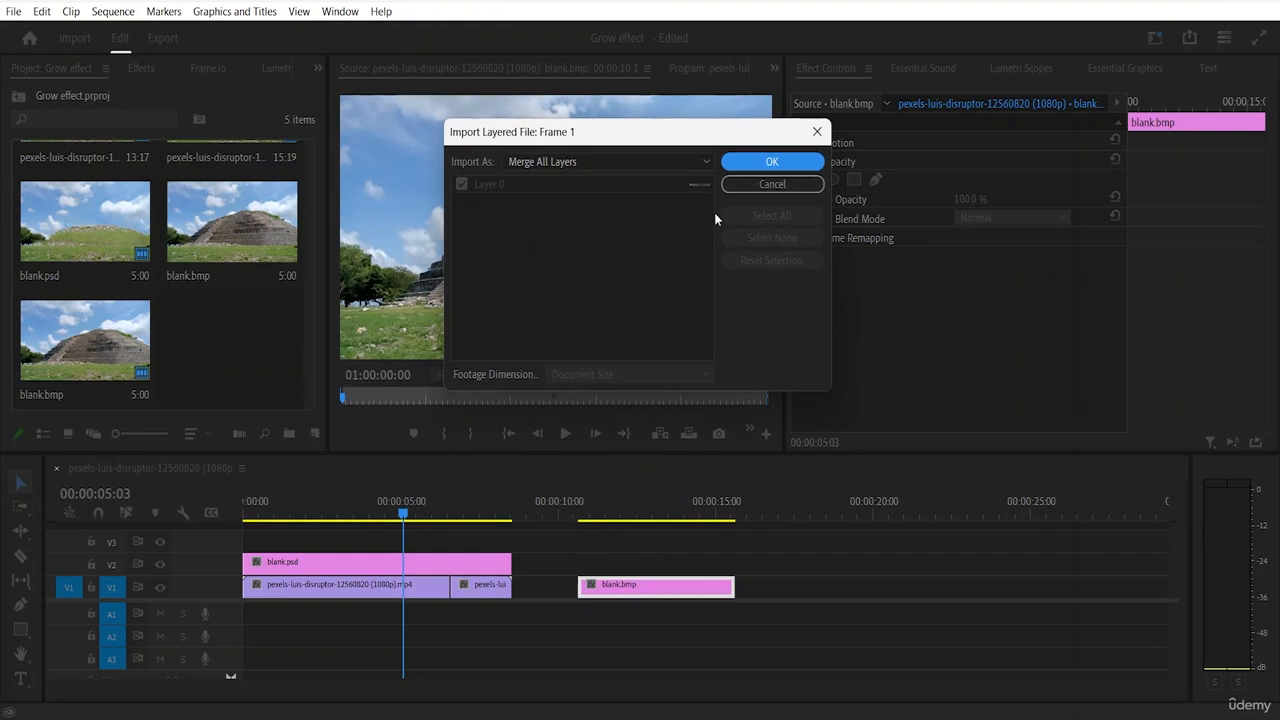
{"action": "left_click", "coordinate": [763, 162]}
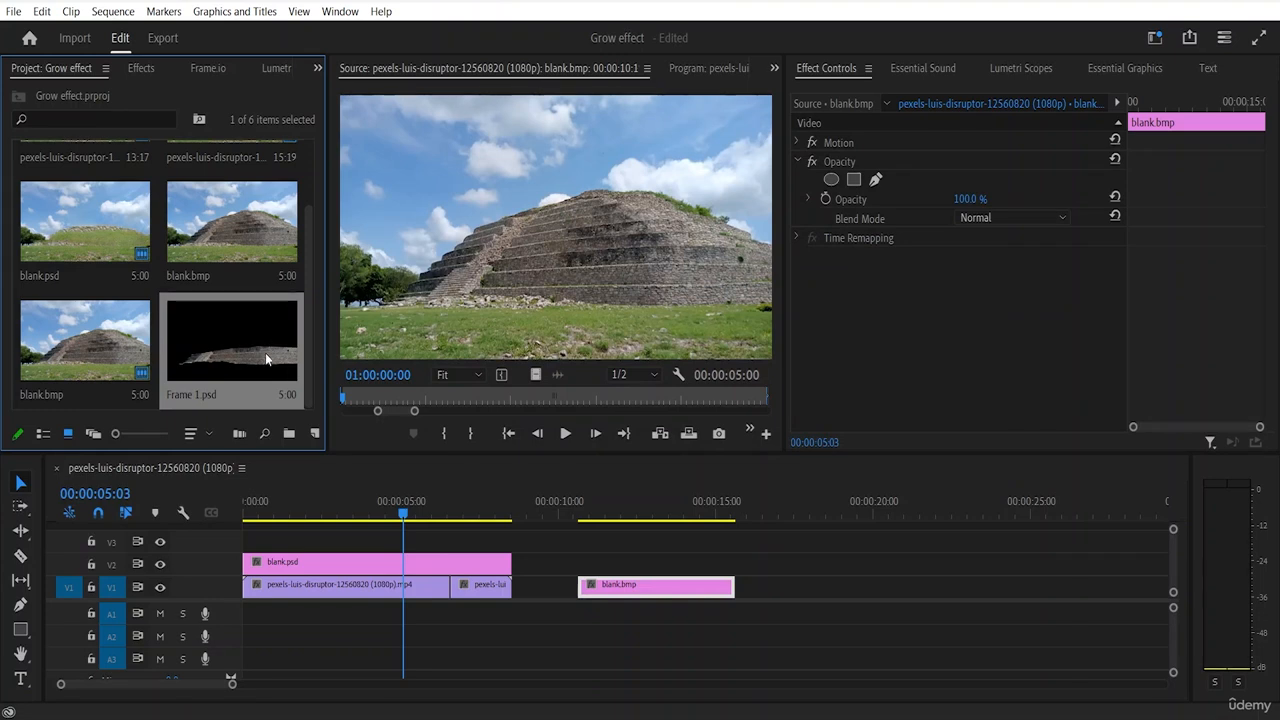
Step: Place Frame 1.psd on track V3 above blank.psd, starting at about 2.3 seconds
{"action": "mouse_move", "coordinate": [275, 564]}
{"action": "left_mouse_down"}
{"action": "mouse_move", "coordinate": [326, 566]}
{"action": "mouse_move", "coordinate": [278, 567]}
{"action": "left_mouse_up"}
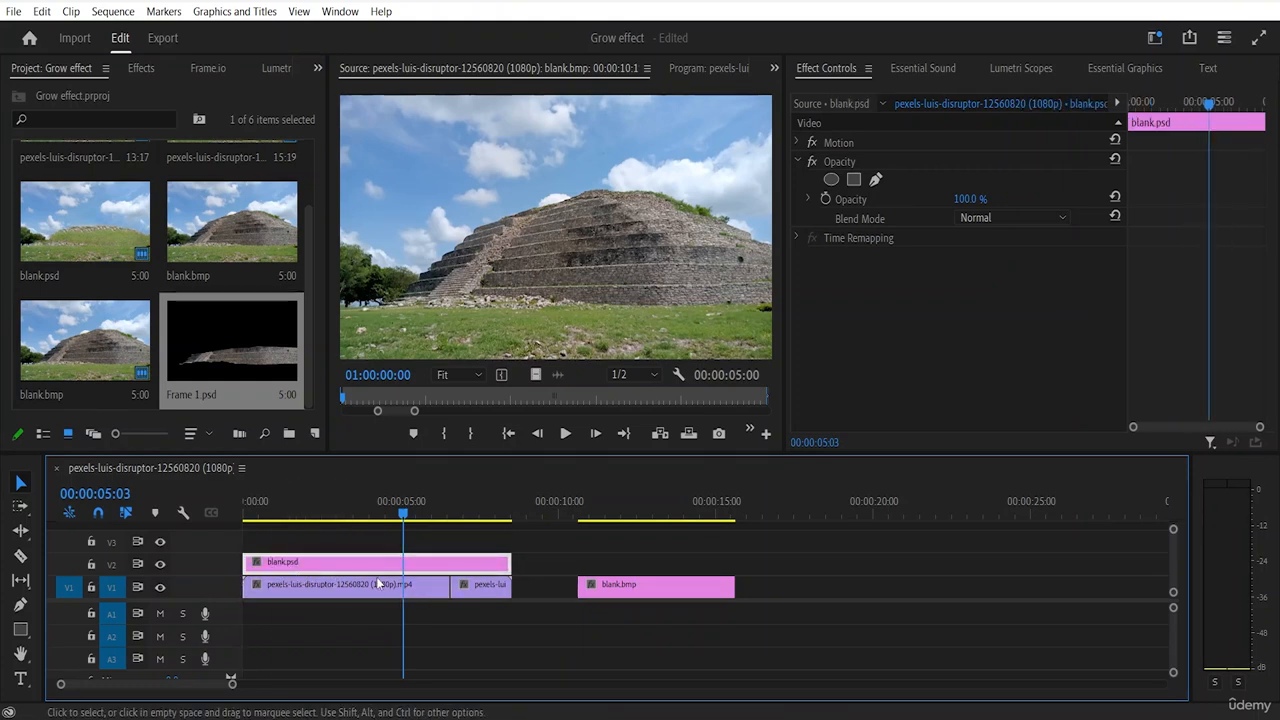
{"action": "left_click_drag", "start_coordinate": [230, 327], "coordinate": [318, 553]}
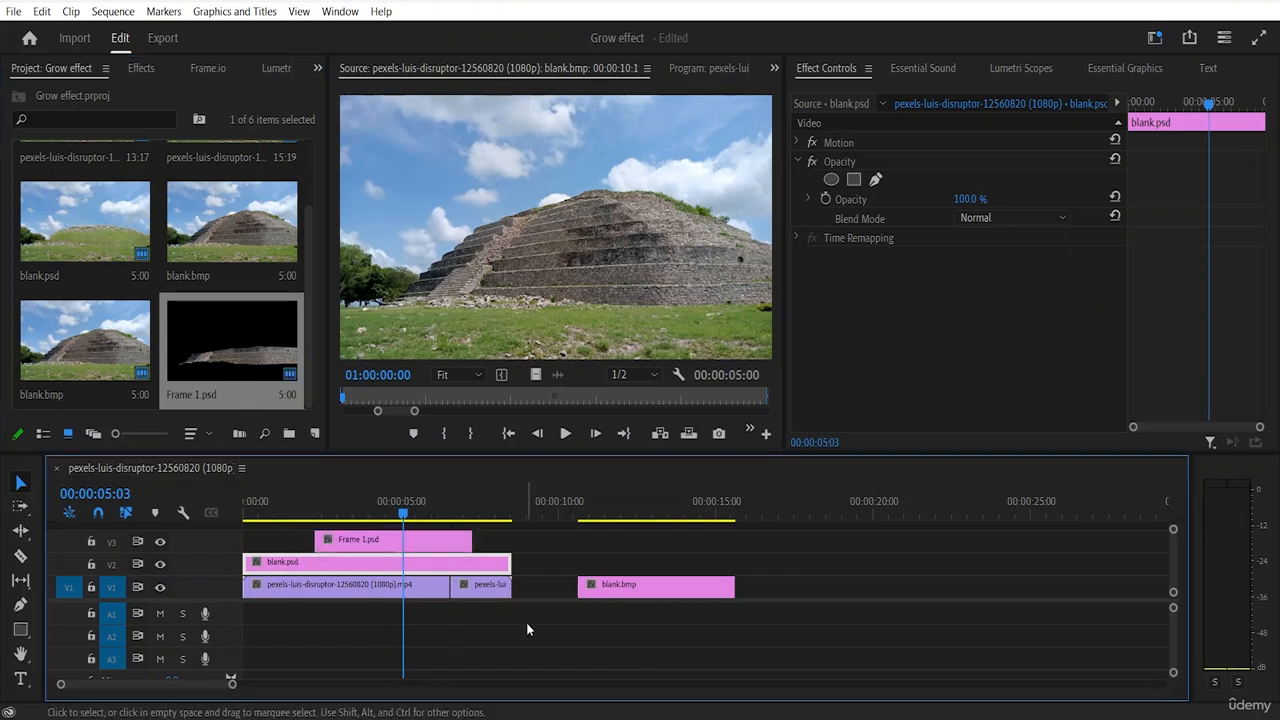
{"action": "left_click", "coordinate": [630, 587]}
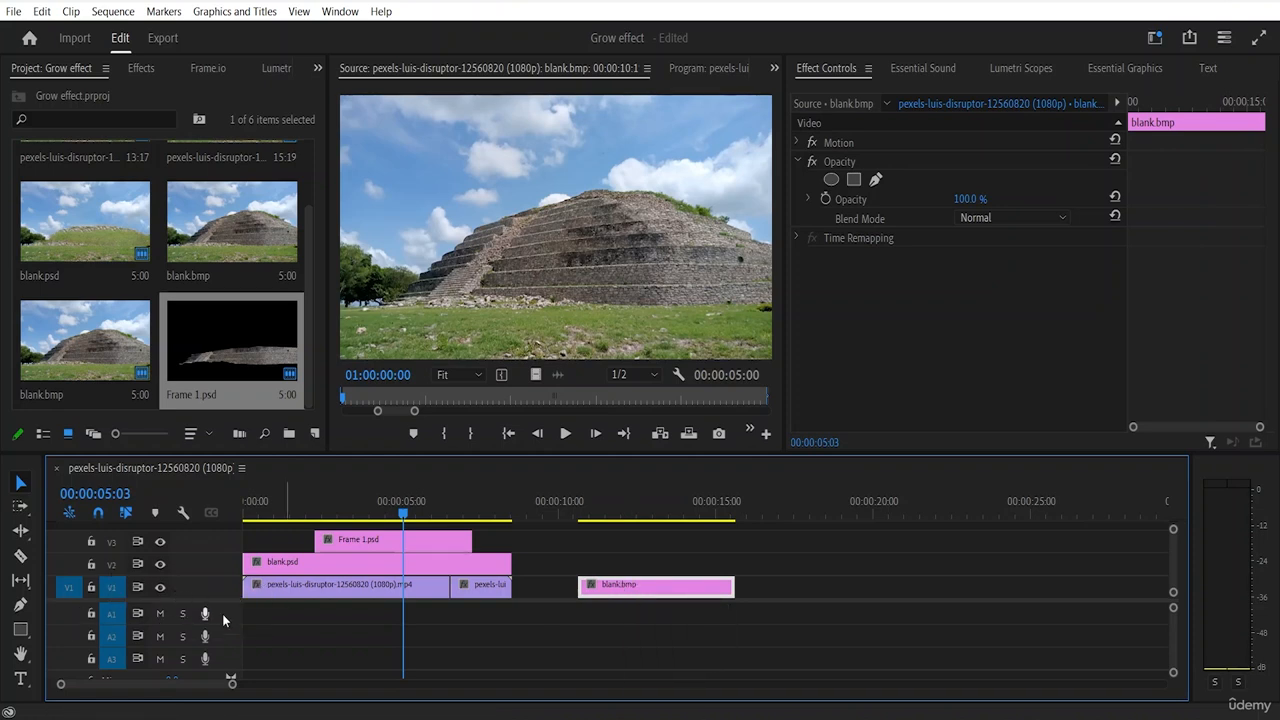
{"action": "left_click", "coordinate": [181, 513]}
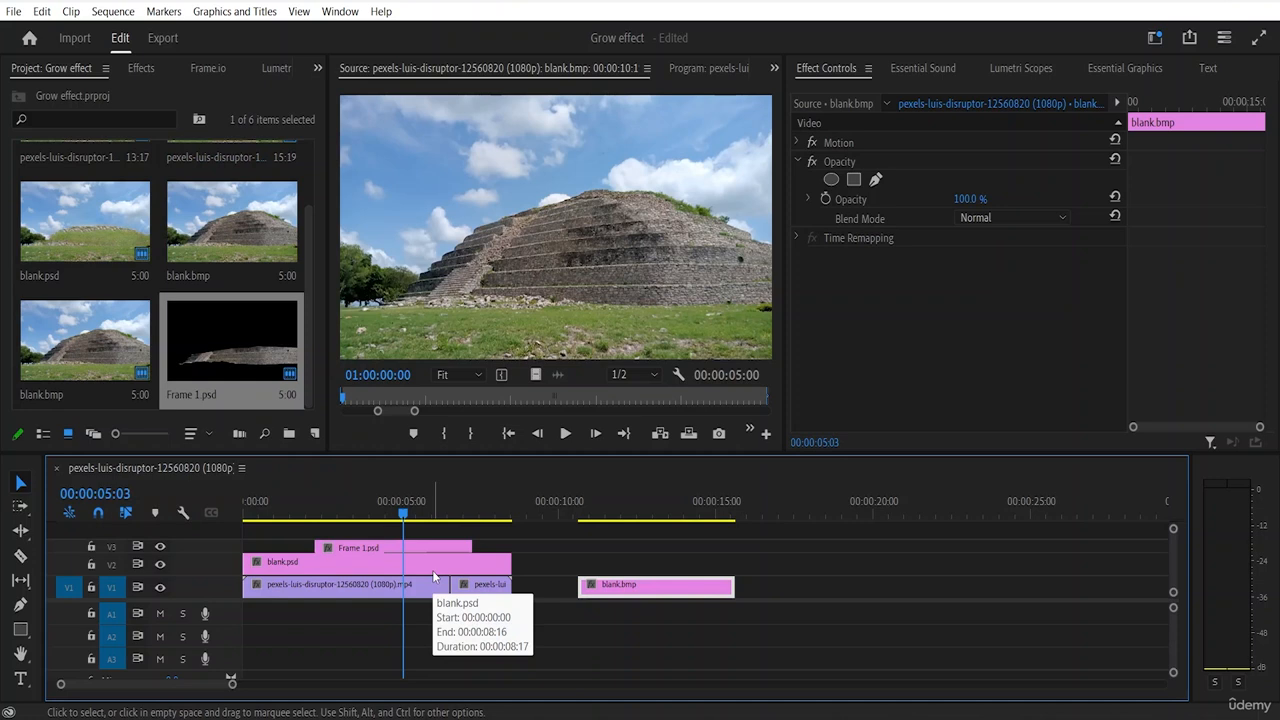
Step: Trim the end of blank.psd on track V2 back to the start of Frame 1.psd
{"action": "left_click", "coordinate": [470, 565]}
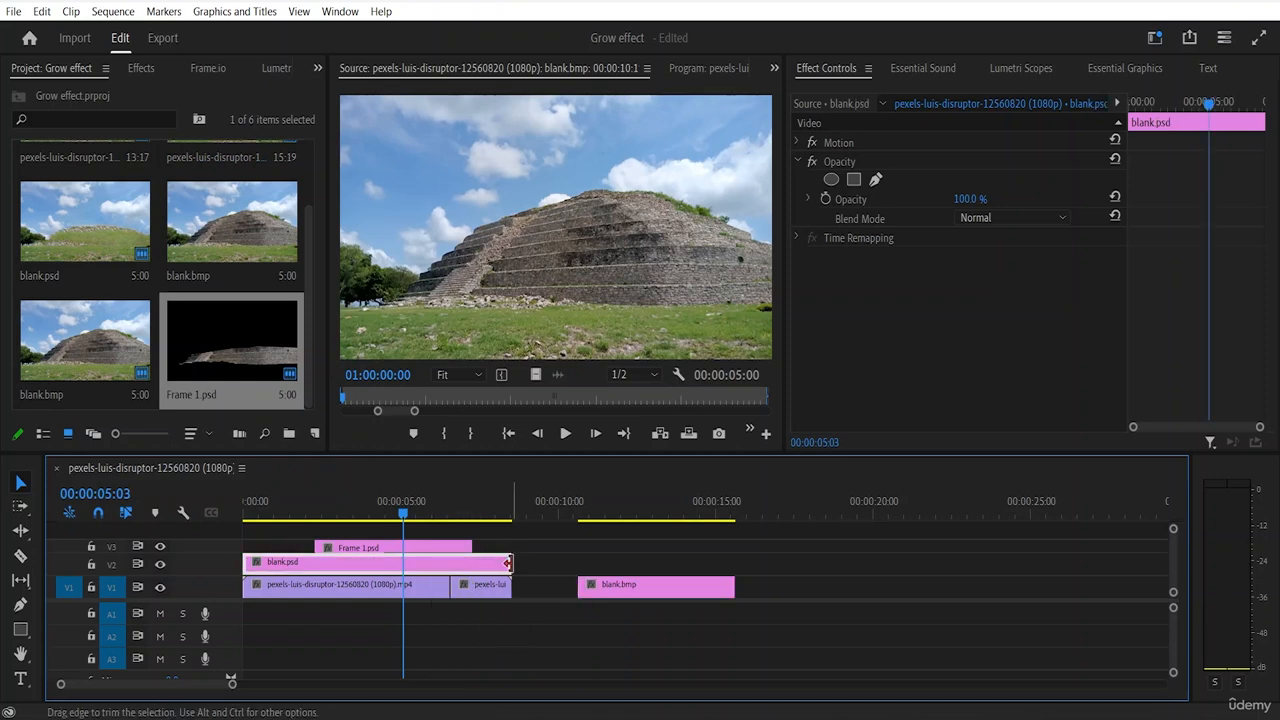
{"action": "left_click_drag", "start_coordinate": [509, 563], "coordinate": [311, 566]}
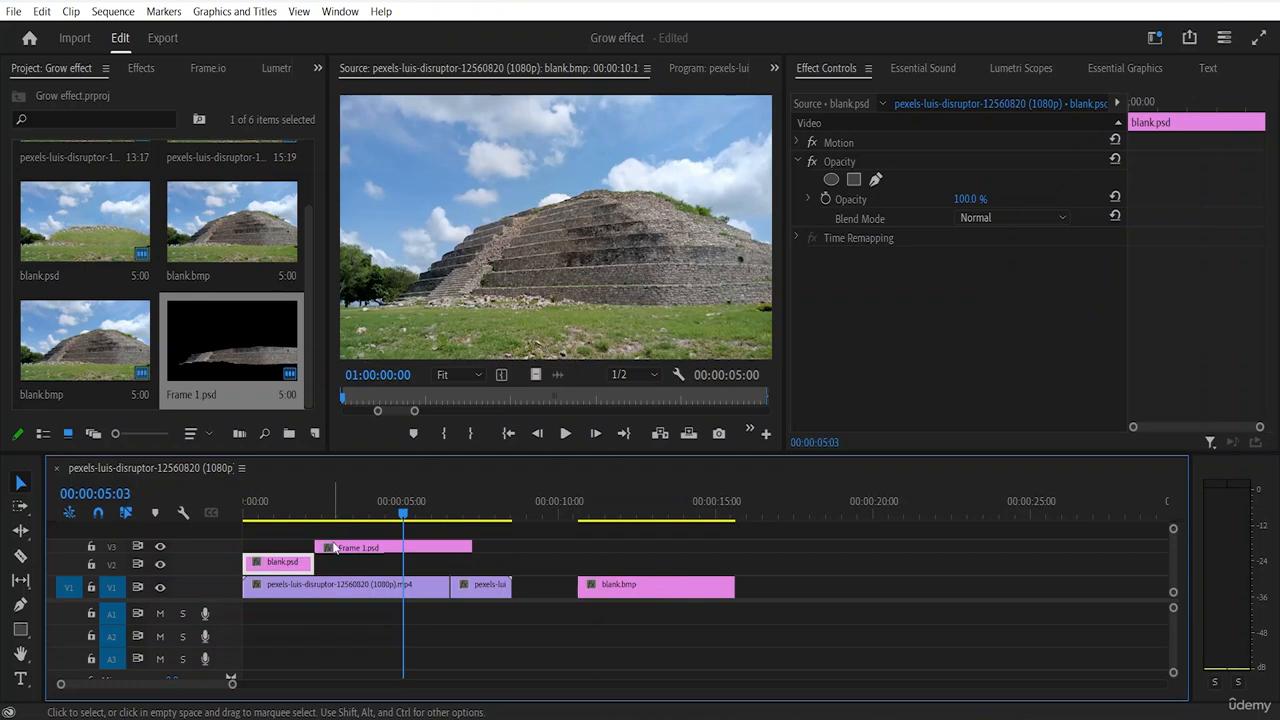
Step: Open the blank.bmp clip on track V3 for editing in Photoshop
{"action": "left_click", "coordinate": [336, 550]}
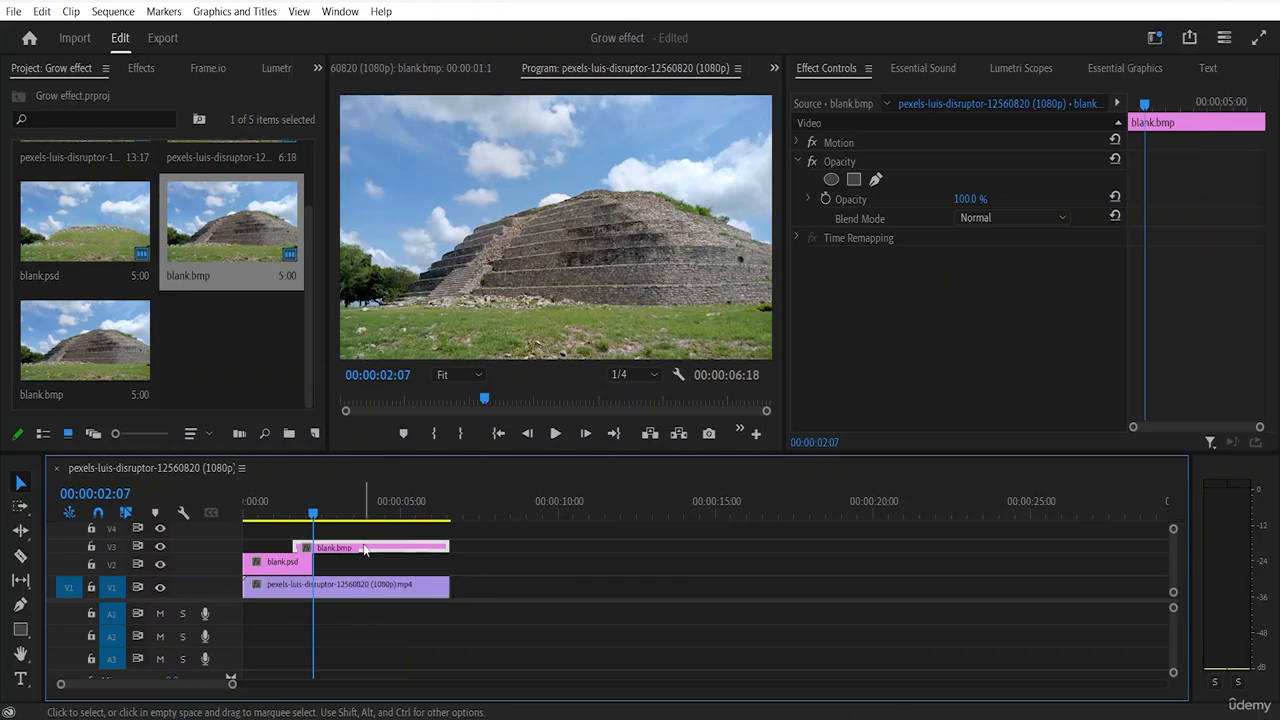
{"action": "right_click", "coordinate": [365, 549]}
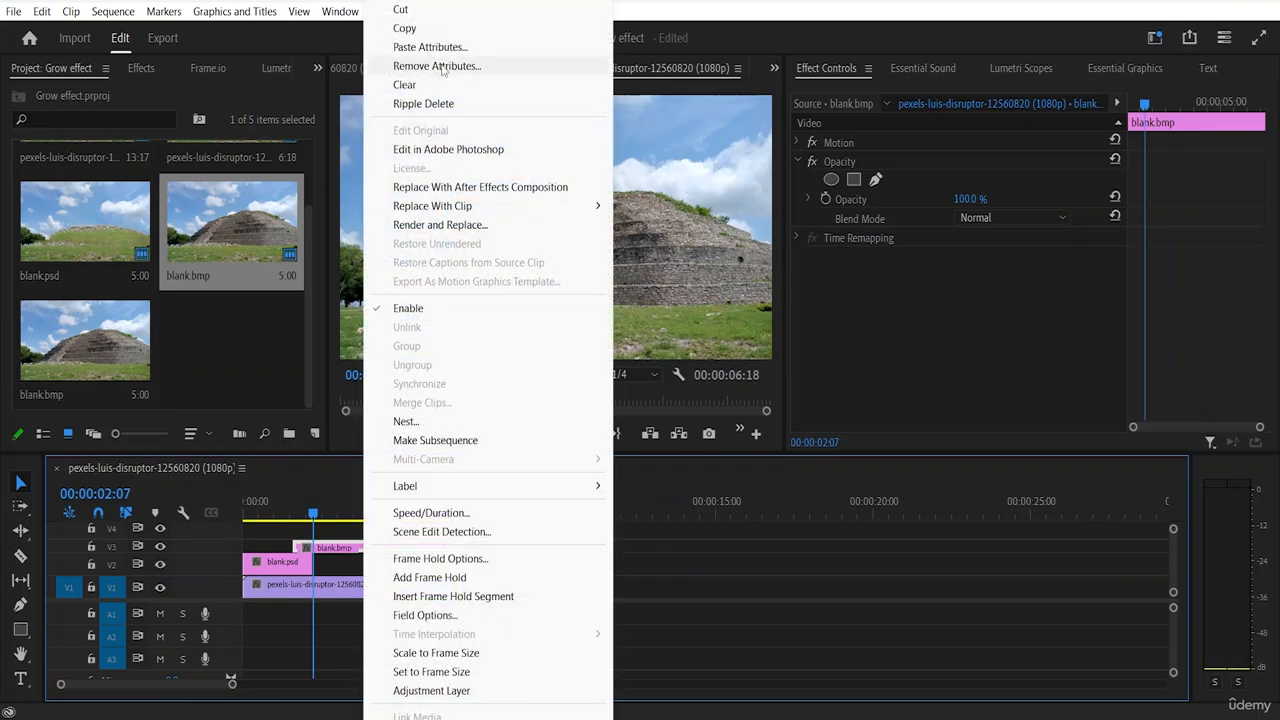
{"action": "left_click", "coordinate": [453, 149]}
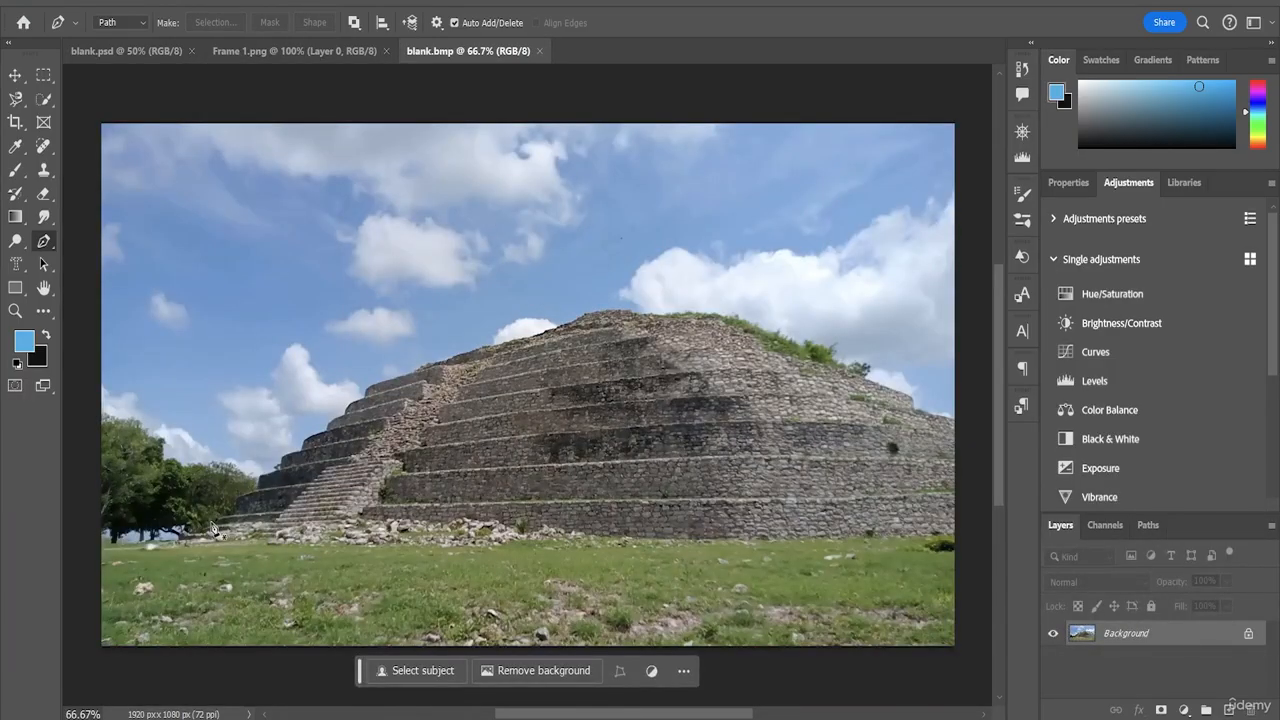
Step: Draw a pen path along the top of the pyramid's third terrace, from its left edge to the image's right border
{"action": "left_click", "coordinate": [279, 467]}
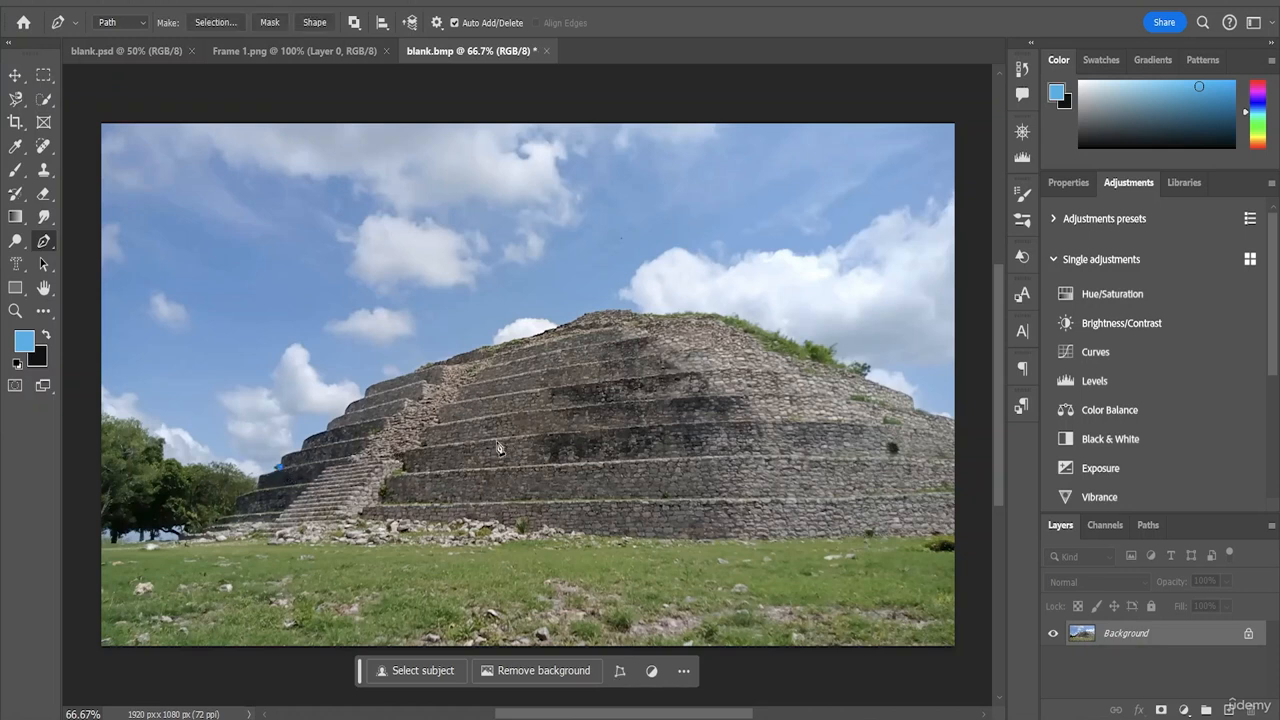
{"action": "left_click", "coordinate": [497, 441]}
{"action": "left_click", "coordinate": [601, 429]}
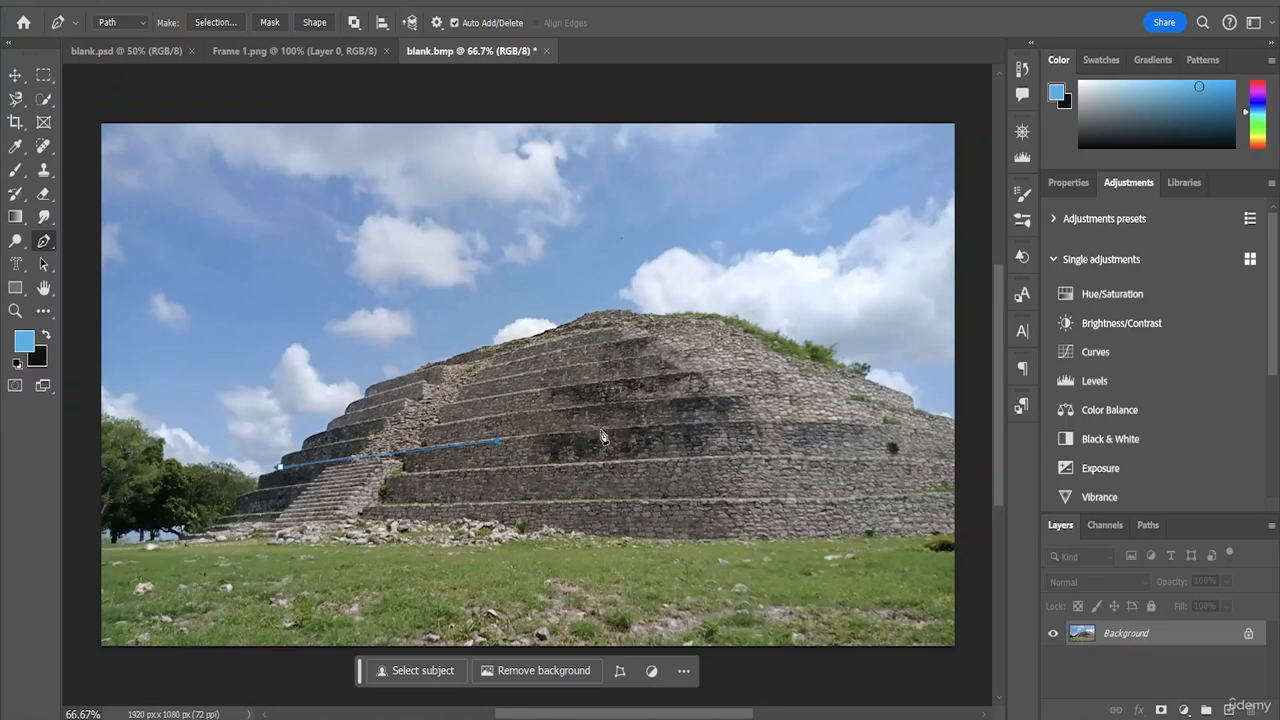
{"action": "left_click", "coordinate": [758, 424]}
{"action": "left_click", "coordinate": [845, 425]}
{"action": "left_click", "coordinate": [897, 423]}
{"action": "left_click", "coordinate": [950, 424]}
Step: Continue the pen path up the pyramid's right slope, following the grassy edge towards the summit
{"action": "left_click", "coordinate": [941, 415]}
{"action": "left_click", "coordinate": [915, 409]}
{"action": "left_click", "coordinate": [866, 373]}
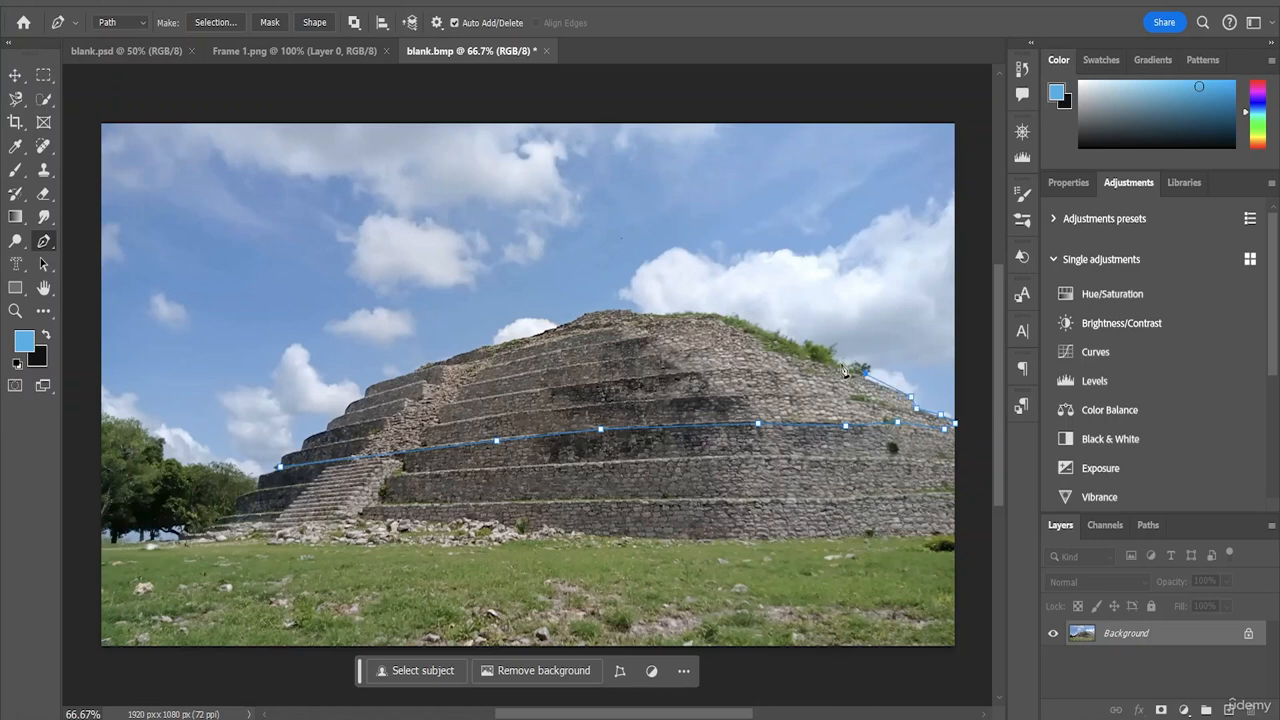
{"action": "left_click", "coordinate": [831, 364]}
{"action": "left_click", "coordinate": [819, 349]}
{"action": "left_click", "coordinate": [775, 332]}
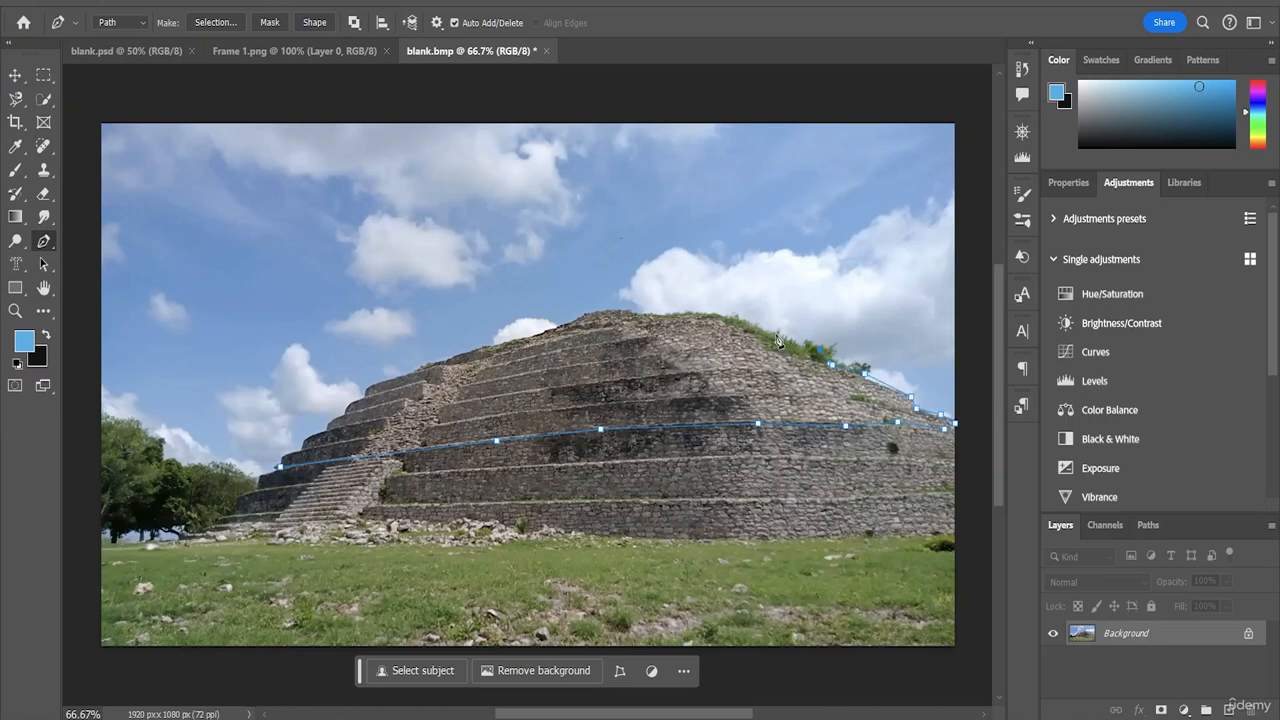
{"action": "left_click", "coordinate": [725, 312]}
Step: Trace the pen path across the pyramid's summit and down to the upper part of its left slope
{"action": "left_click", "coordinate": [699, 309]}
{"action": "left_click", "coordinate": [670, 313]}
{"action": "left_click", "coordinate": [642, 311]}
{"action": "left_click", "coordinate": [613, 308]}
{"action": "left_click", "coordinate": [602, 309]}
{"action": "left_click", "coordinate": [576, 316]}
{"action": "left_click", "coordinate": [538, 327]}
{"action": "left_click", "coordinate": [486, 341]}
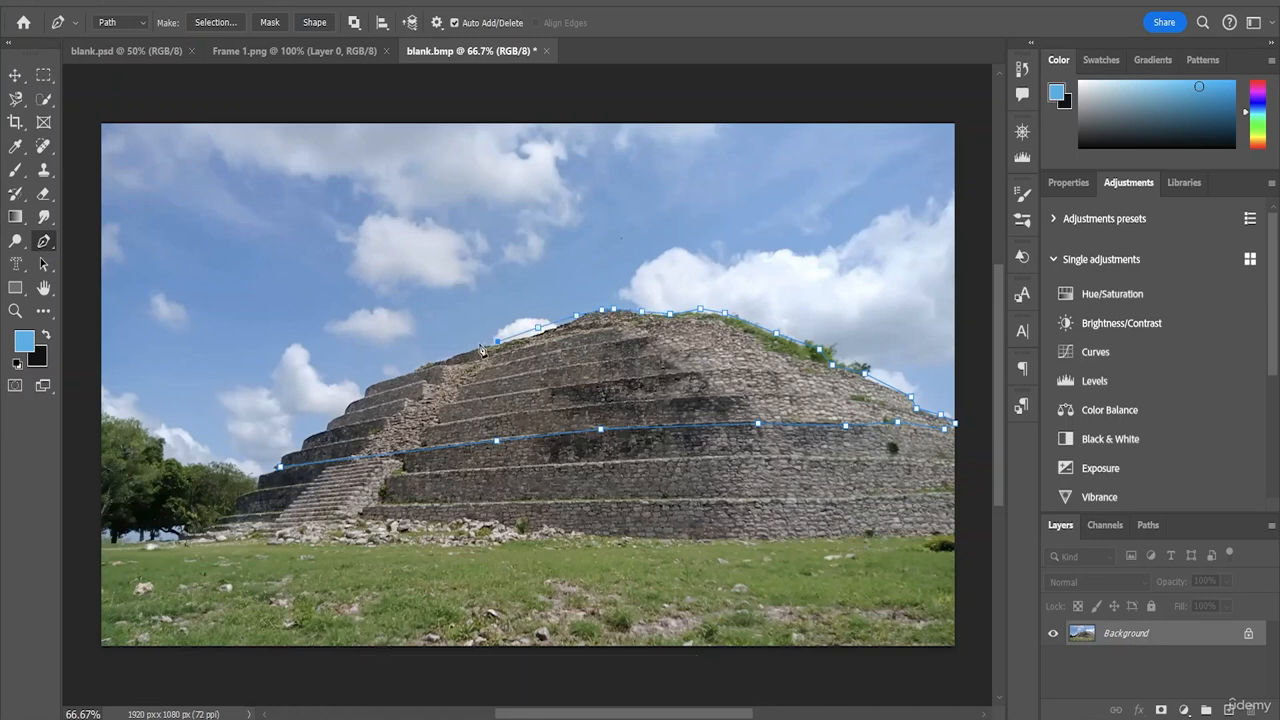
Step: Trace the pyramid's stepped left slope down to the path's starting point, close the path, and make a layer mask from it
{"action": "left_click", "coordinate": [478, 343]}
{"action": "left_click", "coordinate": [436, 352]}
{"action": "left_click", "coordinate": [423, 357]}
{"action": "left_click", "coordinate": [411, 363]}
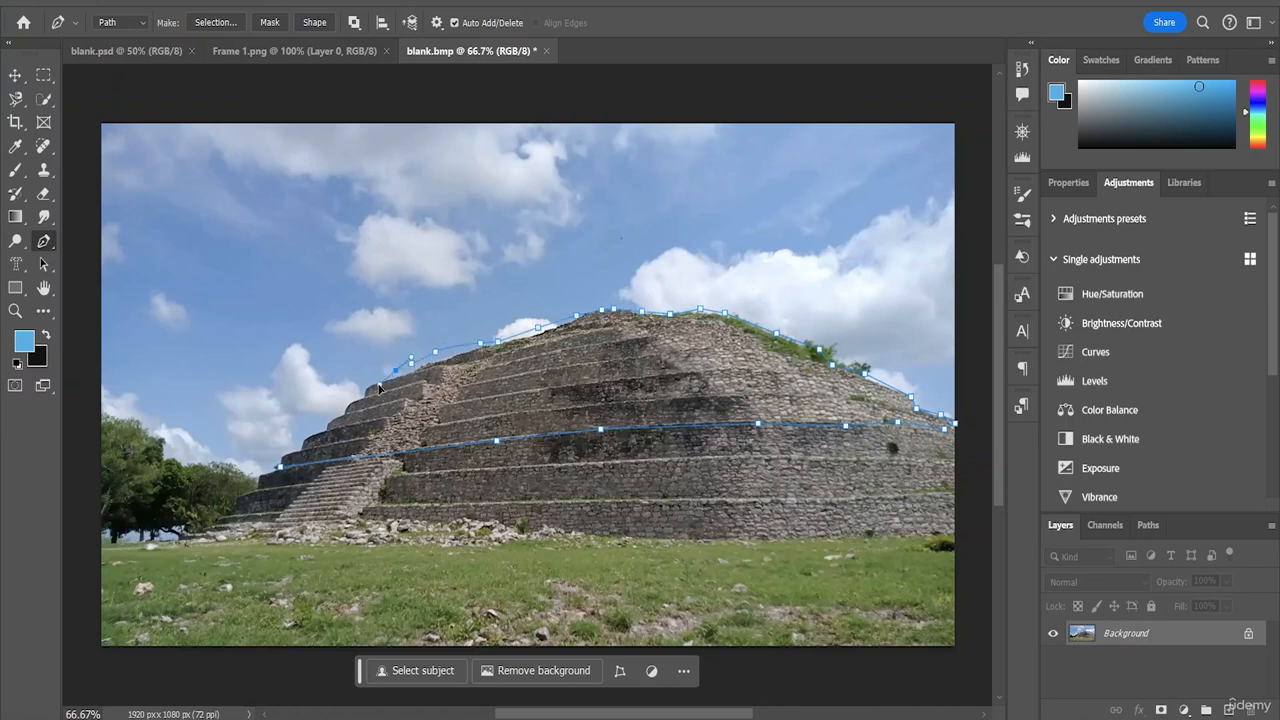
{"action": "left_click", "coordinate": [397, 370]}
{"action": "left_click", "coordinate": [351, 395]}
{"action": "left_click", "coordinate": [342, 407]}
{"action": "left_click", "coordinate": [329, 427]}
{"action": "left_click", "coordinate": [307, 437]}
{"action": "left_click", "coordinate": [293, 445]}
{"action": "left_click", "coordinate": [276, 464]}
{"action": "left_click", "coordinate": [276, 22]}
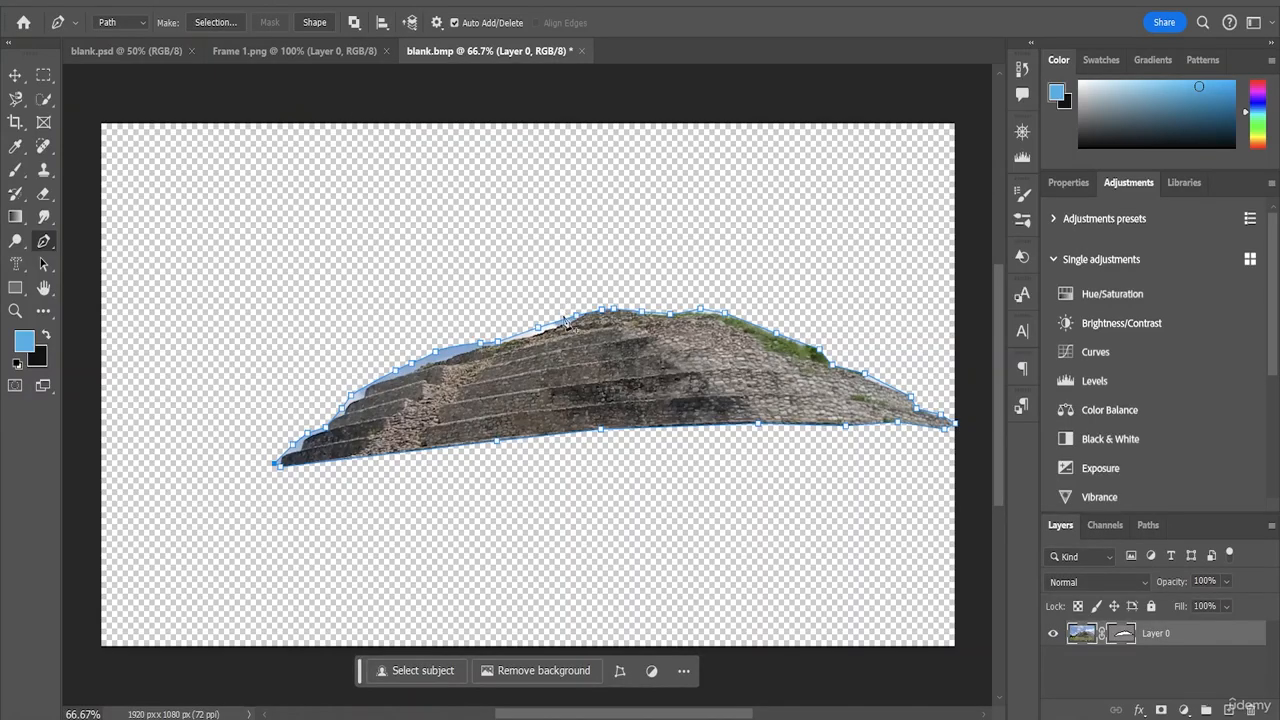
Step: Save the masked upper pyramid cutout as a PNG file called Frame 2, using the medium file size option
{"action": "left_click", "coordinate": [36, 4]}
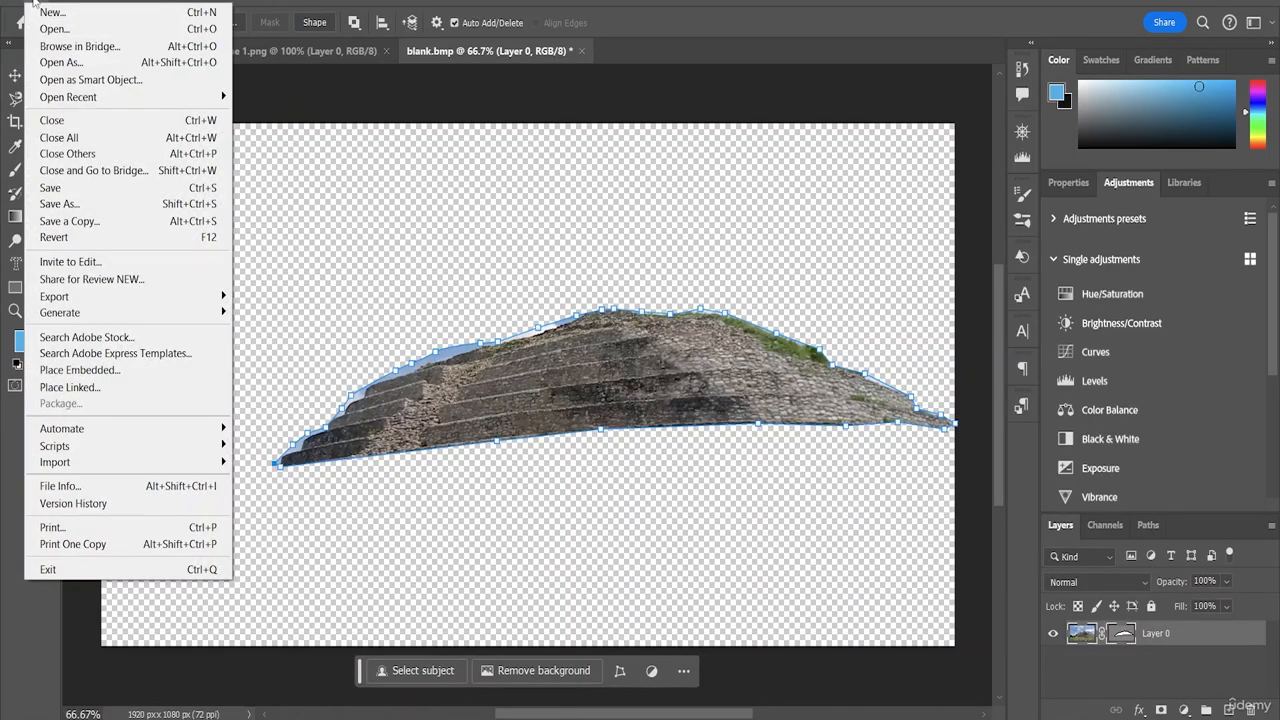
{"action": "left_click", "coordinate": [72, 205]}
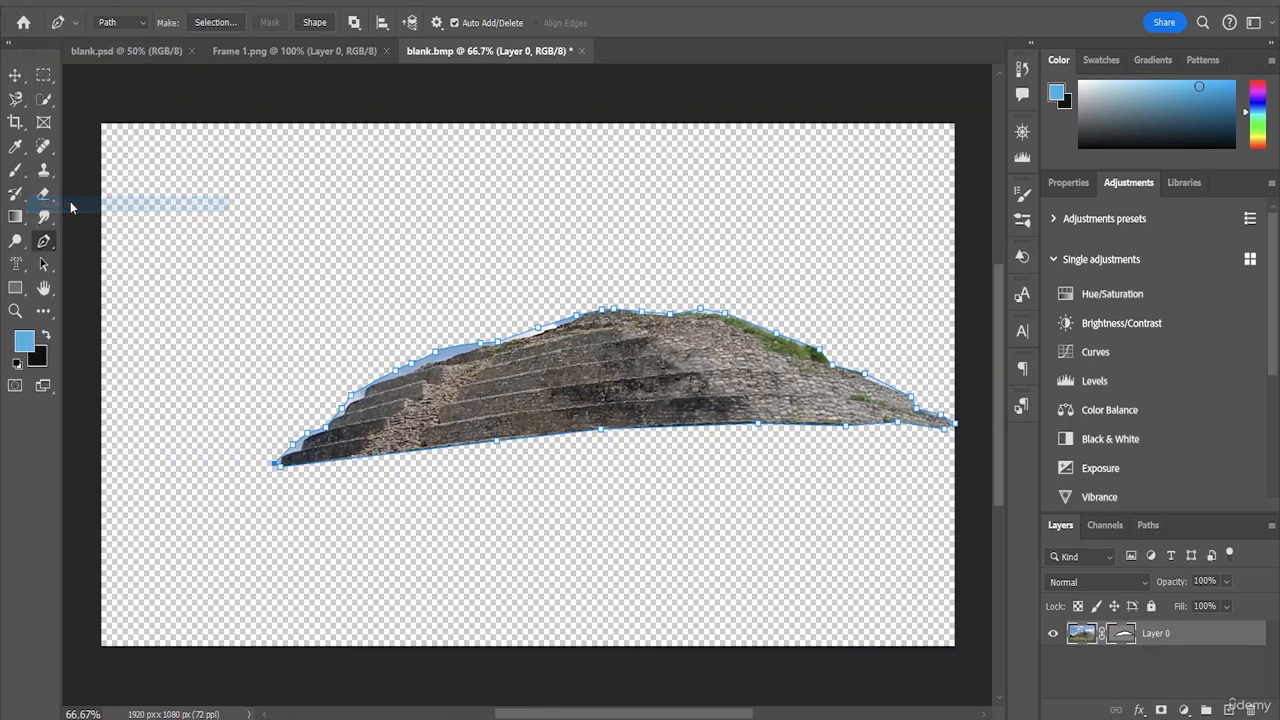
{"action": "key", "text": "BackSpace"}
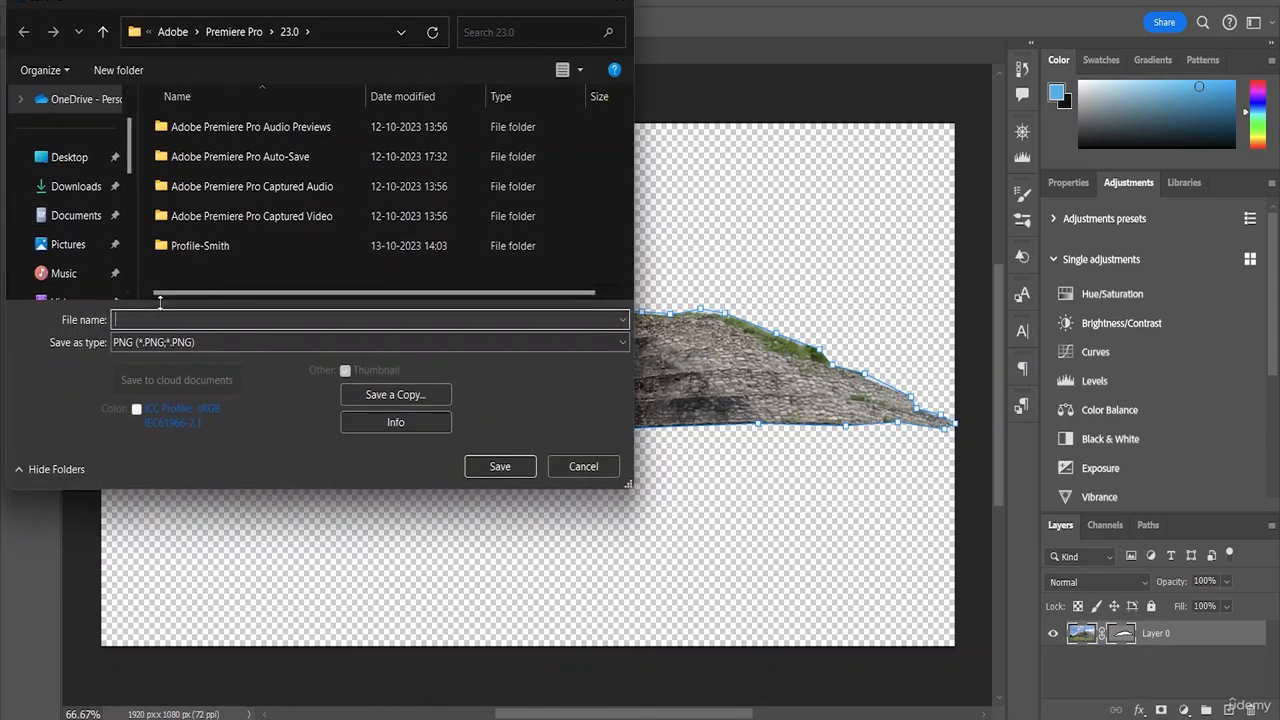
{"action": "type", "text": "Frame"}
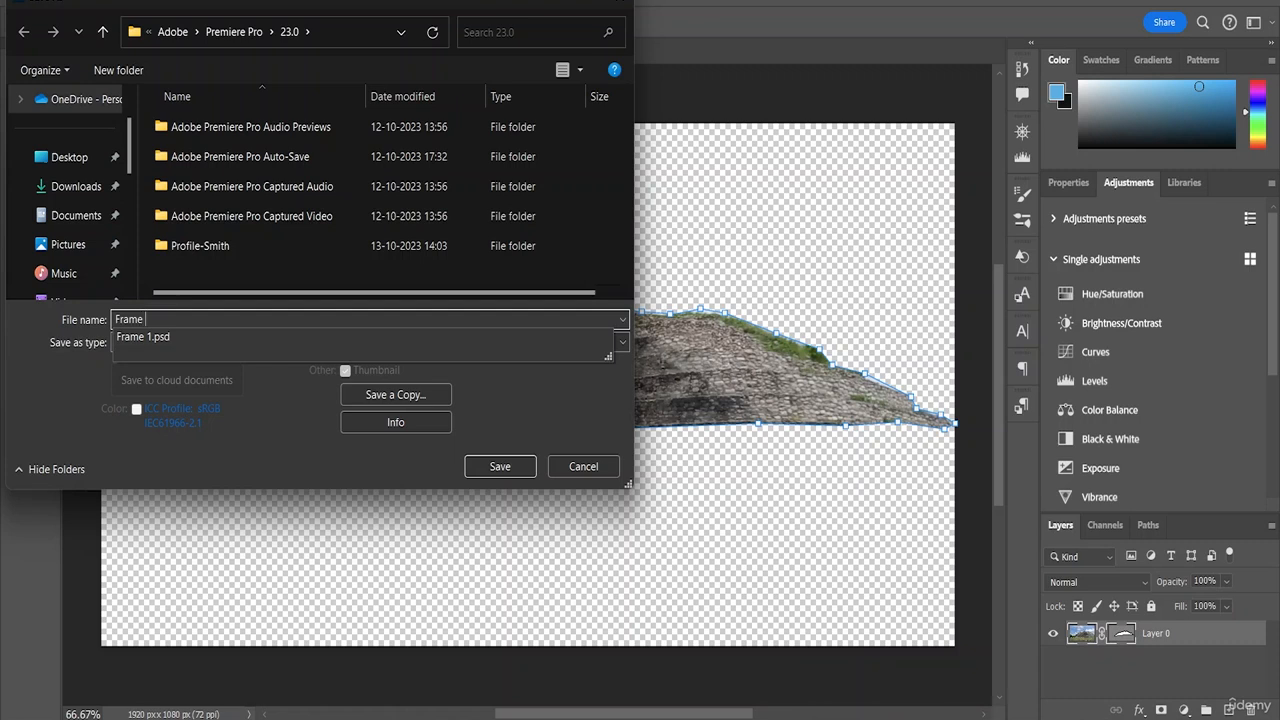
{"action": "type", "text": " 2"}
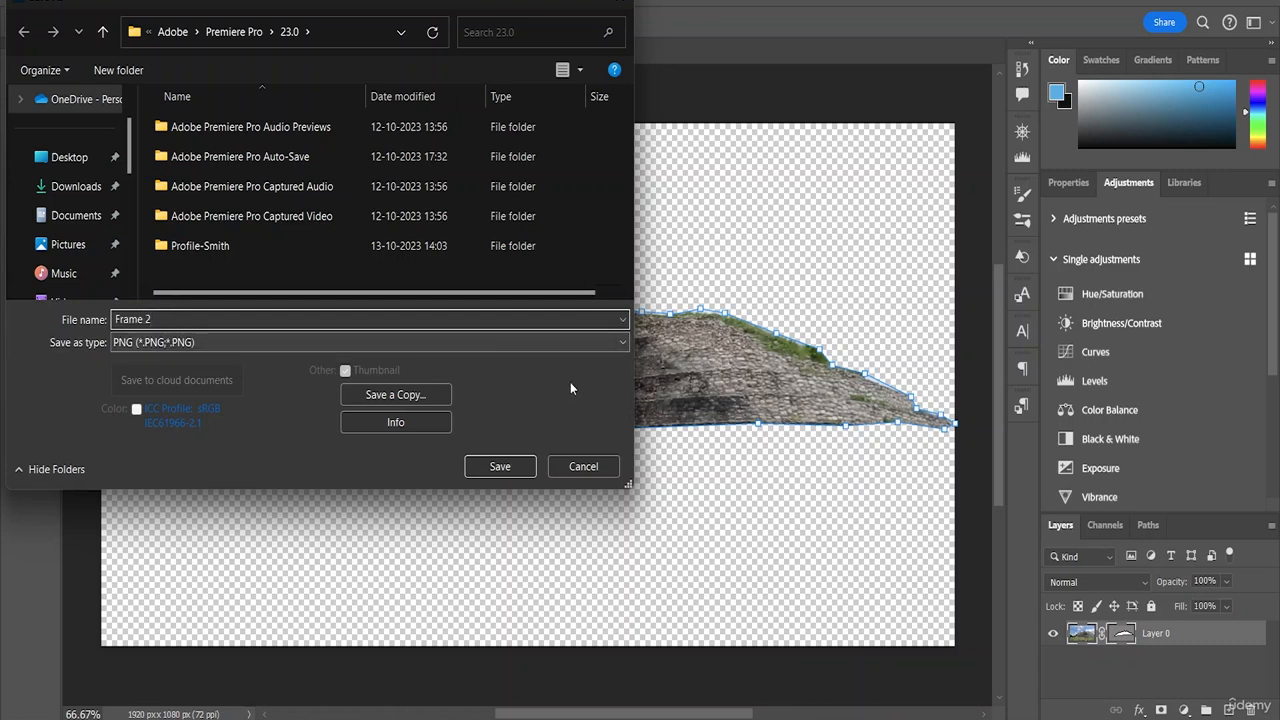
{"action": "left_click", "coordinate": [498, 467]}
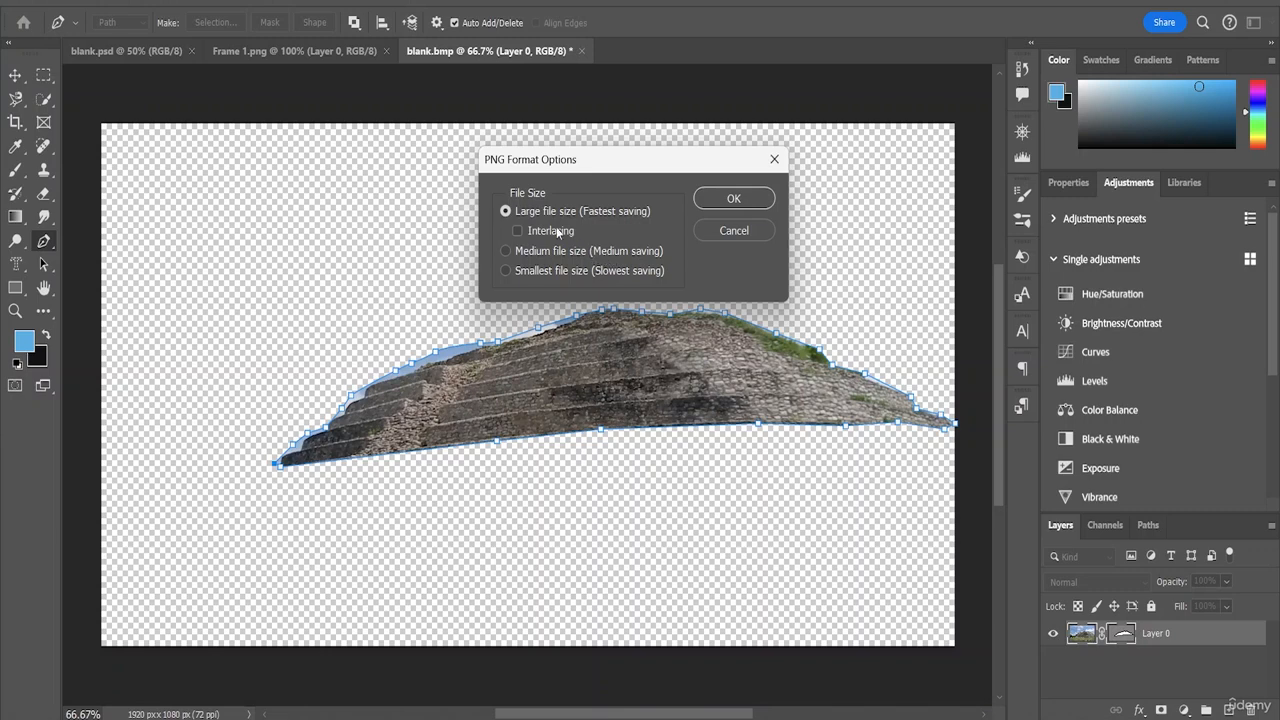
{"action": "left_click", "coordinate": [506, 251]}
{"action": "left_click", "coordinate": [701, 203]}
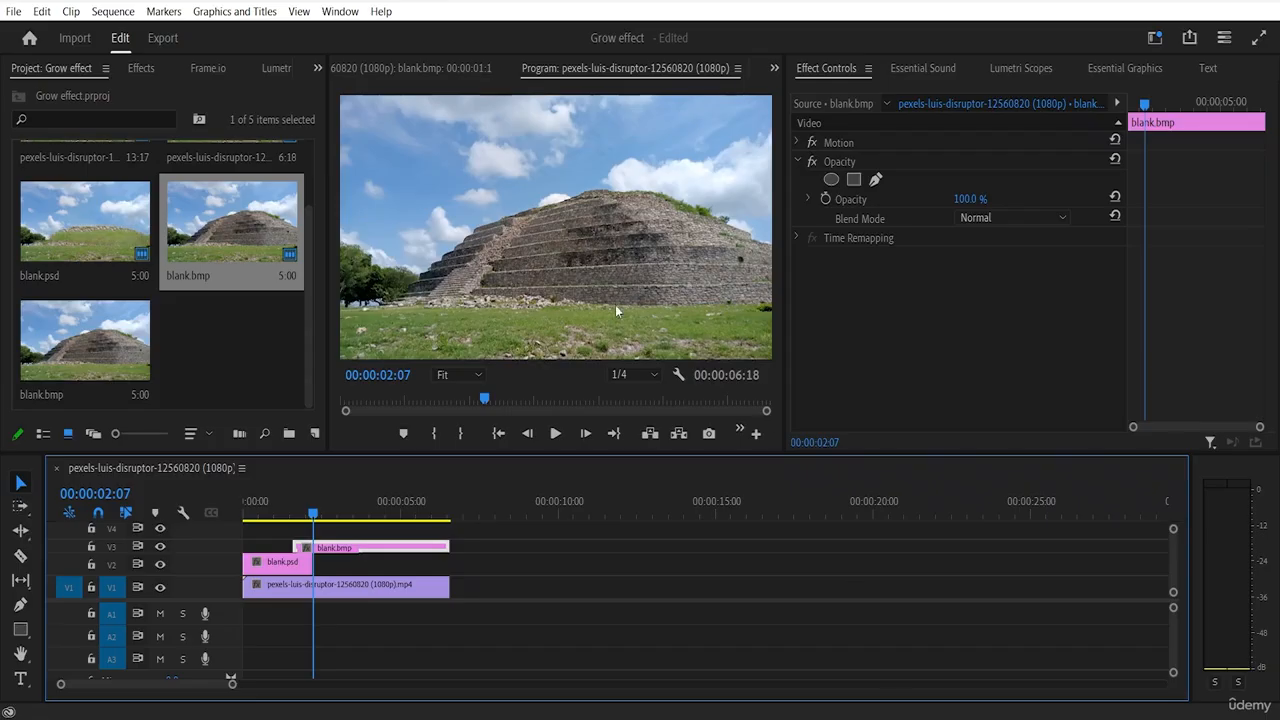
Step: Switch to Premiere Pro and import the Frame 1 PNG cutout from the Downloads folder into the Grow effect project
{"action": "double_click", "coordinate": [197, 333]}
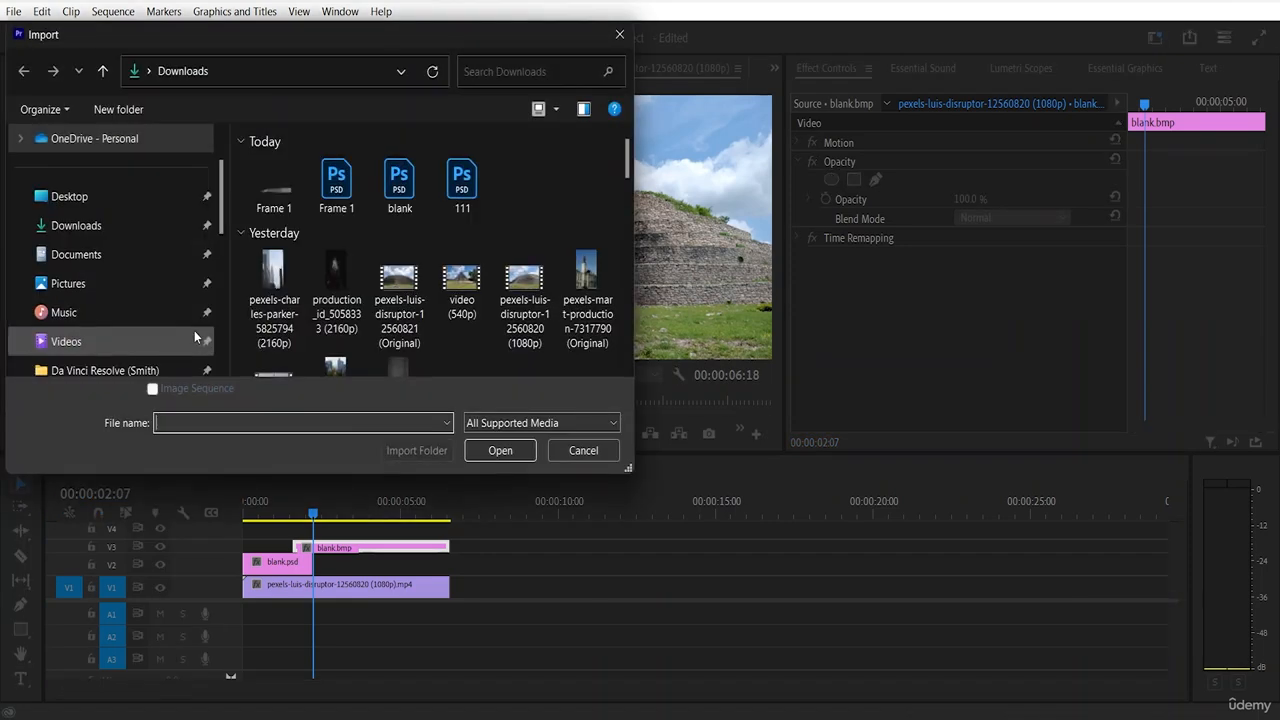
{"action": "left_click", "coordinate": [276, 190]}
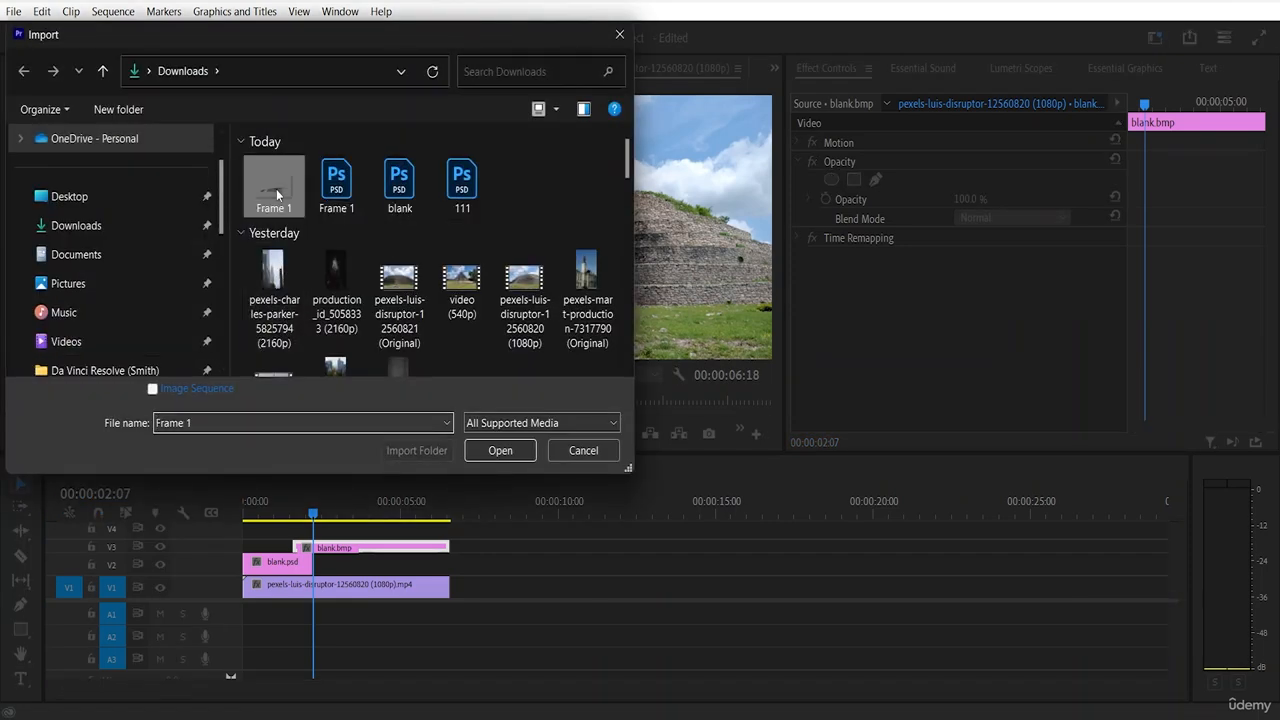
{"action": "left_click", "coordinate": [500, 450]}
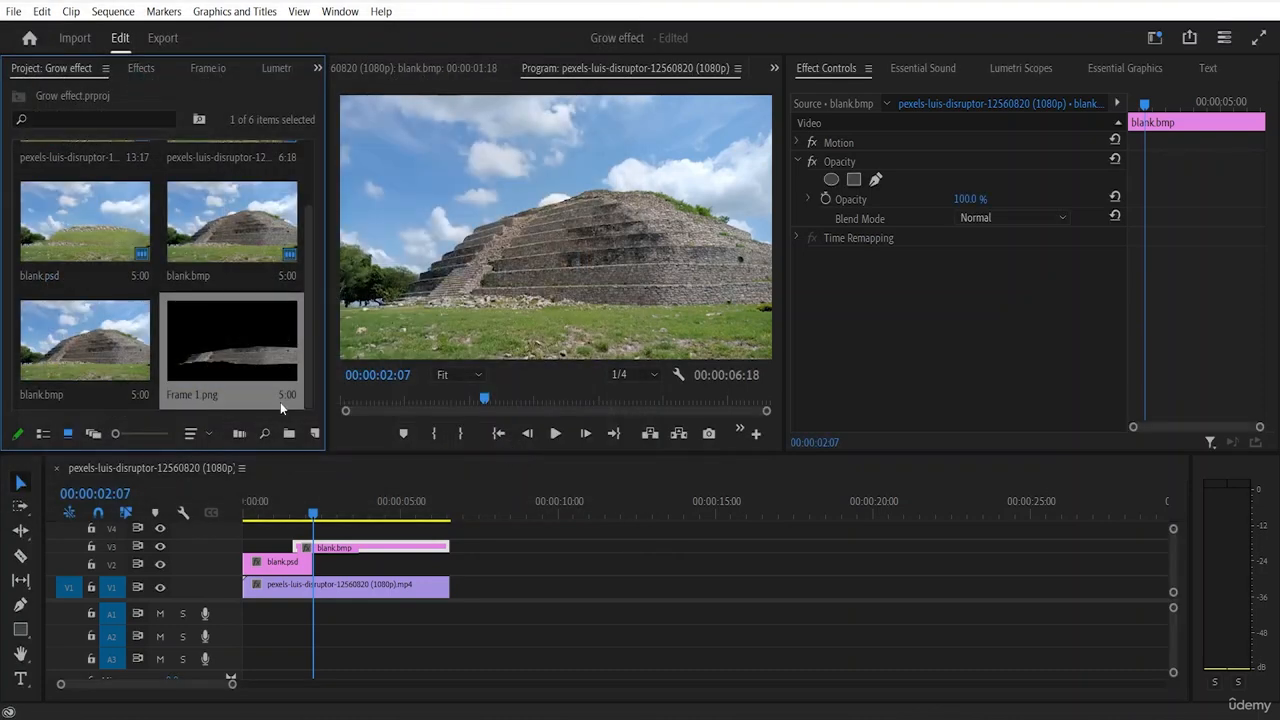
Step: Delete the blank.bmp clip from V3 and place Frame 1.png on V2 directly after blank.psd, starting at 00:00:02:07
{"action": "left_click_drag", "start_coordinate": [250, 326], "coordinate": [517, 566]}
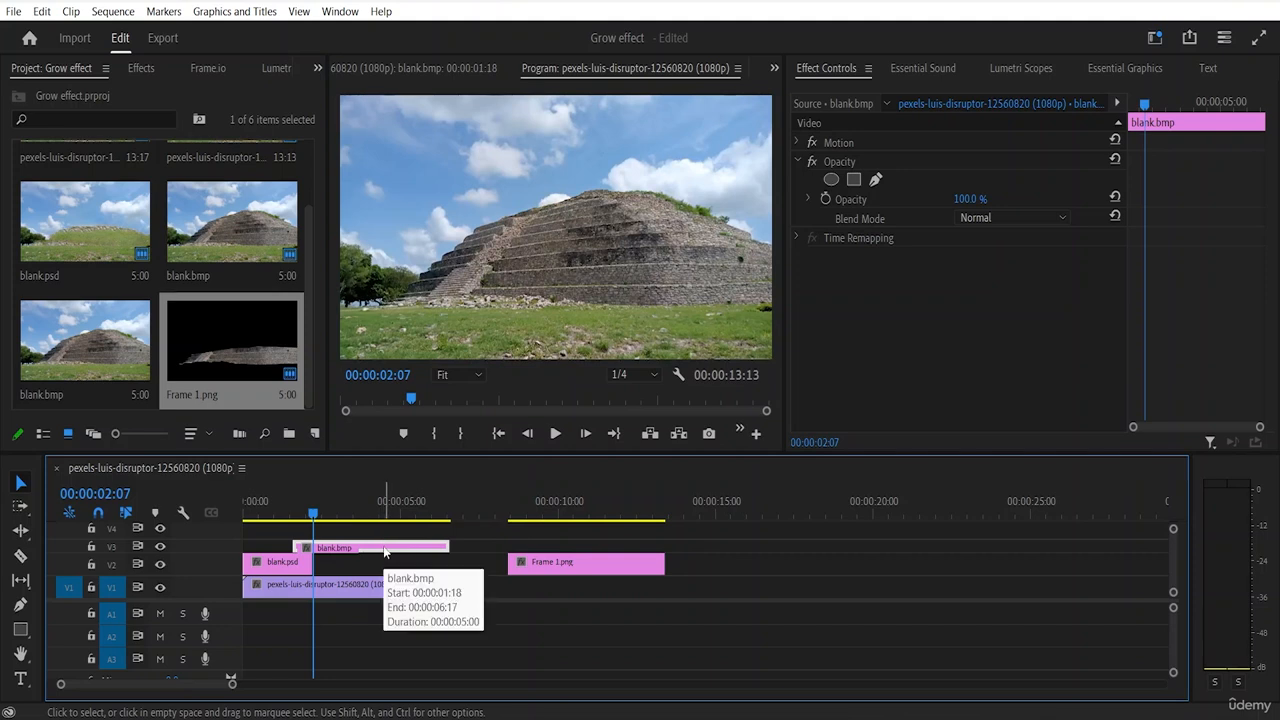
{"action": "key", "text": "Delete"}
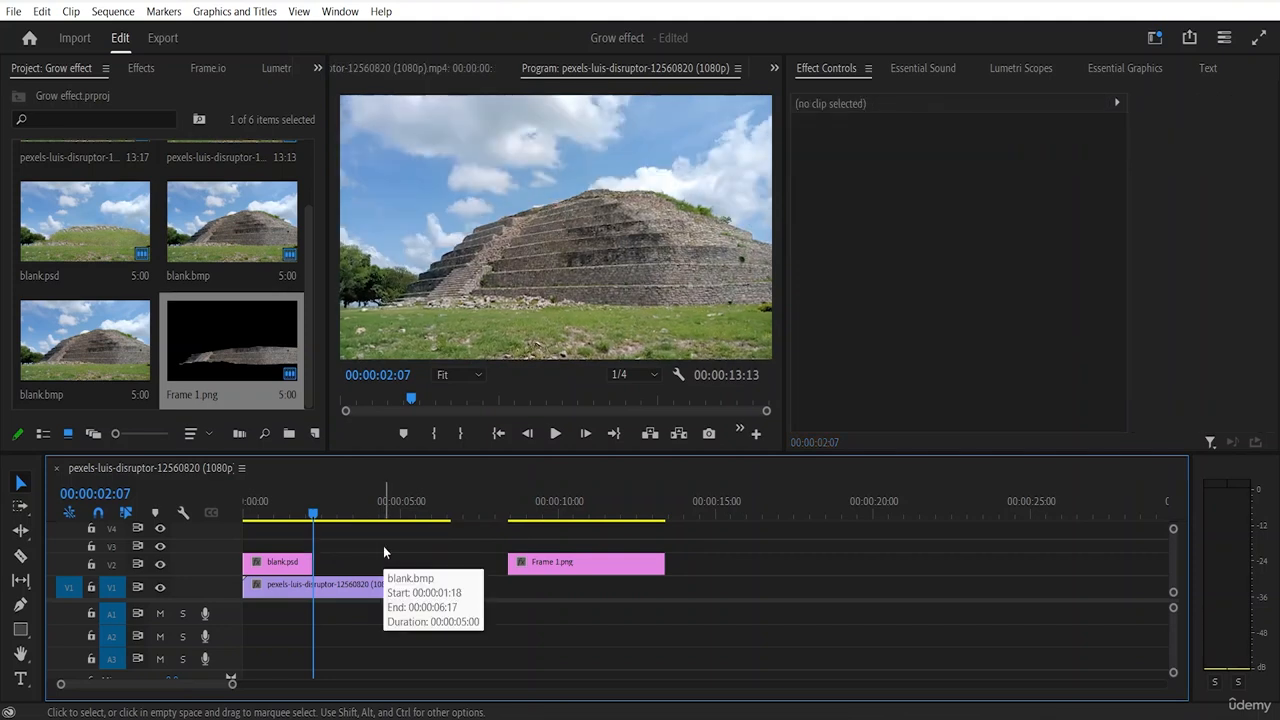
{"action": "double_click", "coordinate": [596, 562]}
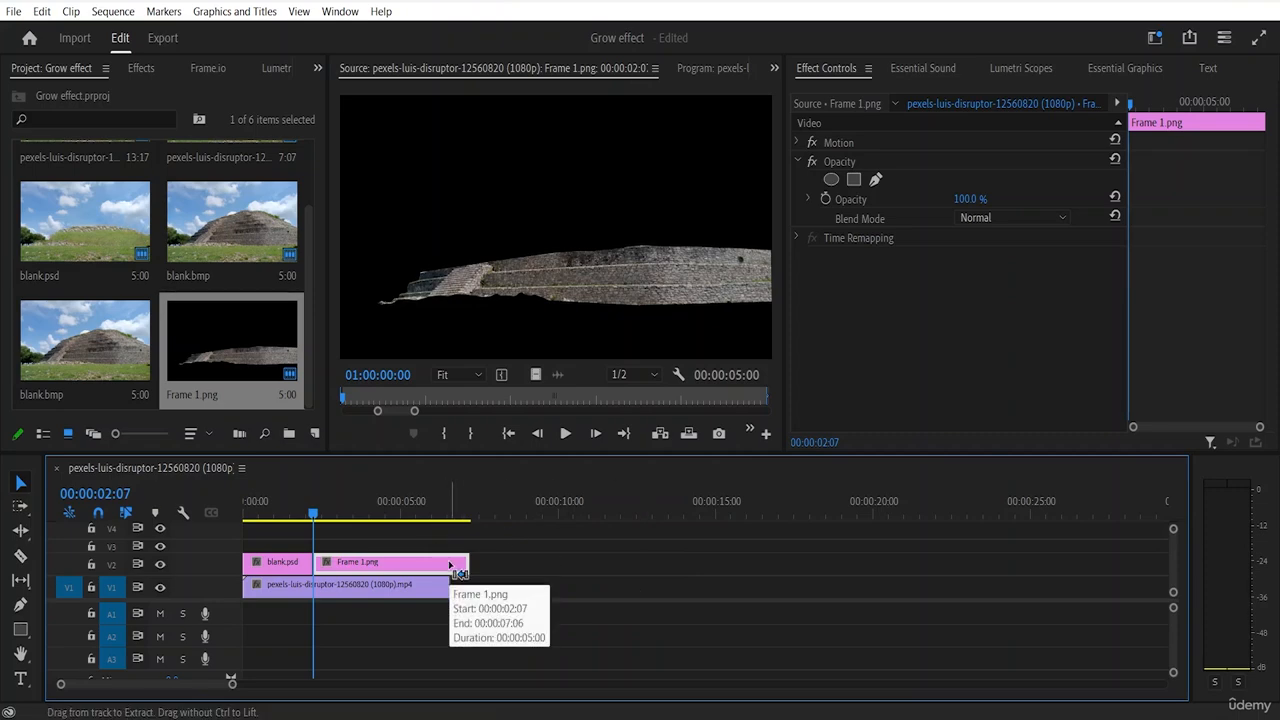
{"action": "key", "text": "ctrl+i"}
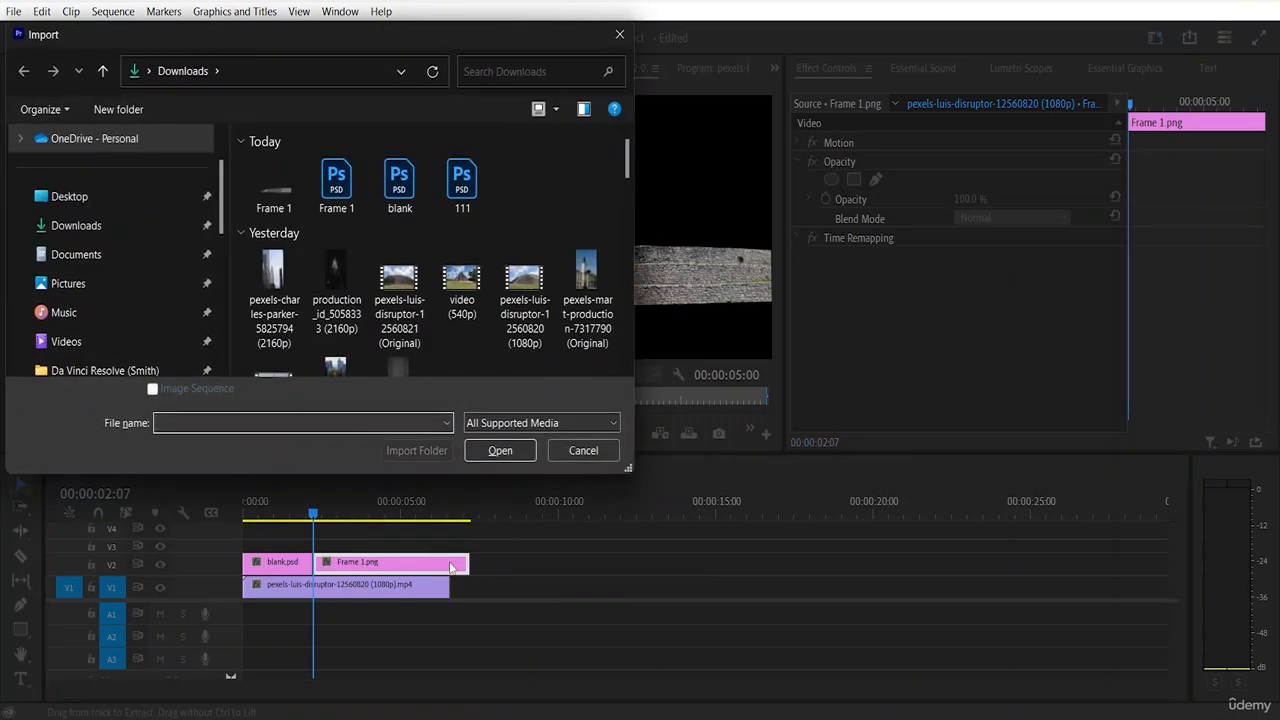
{"action": "left_click", "coordinate": [617, 33]}
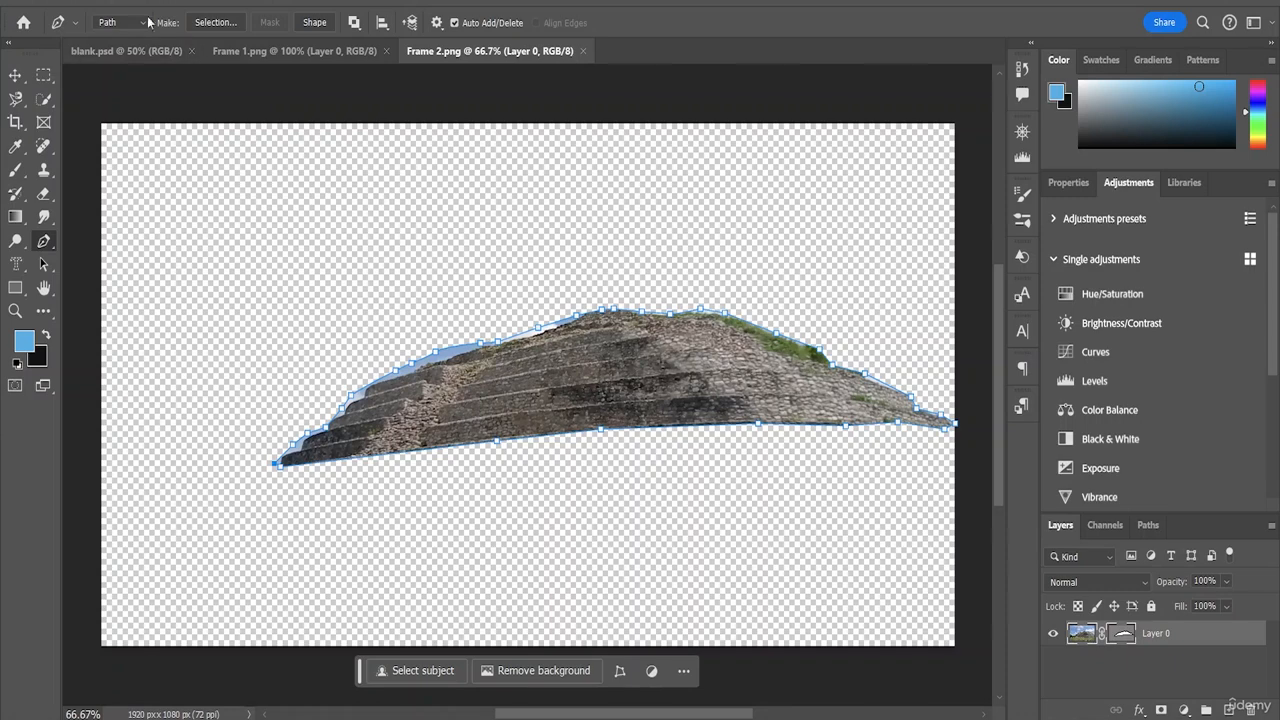
{"action": "left_click", "coordinate": [193, 3]}
{"action": "left_click", "coordinate": [15, 76]}
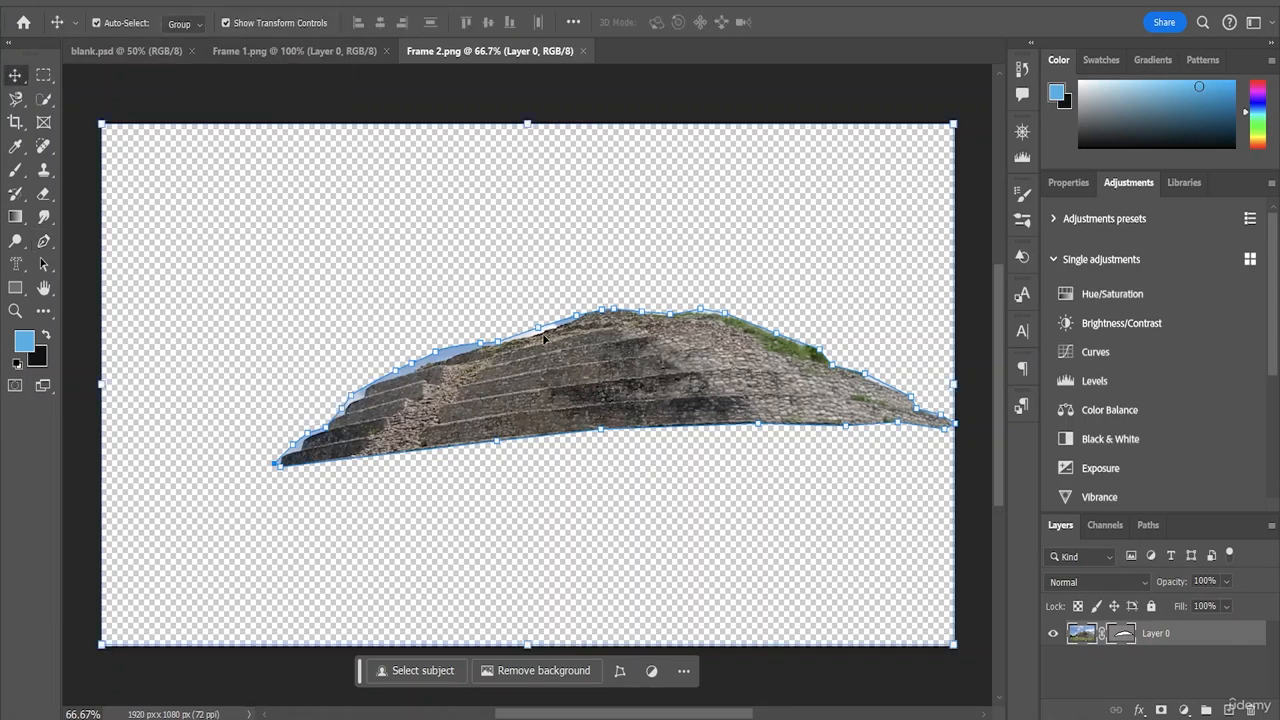
{"action": "key", "text": "ctrl+i"}
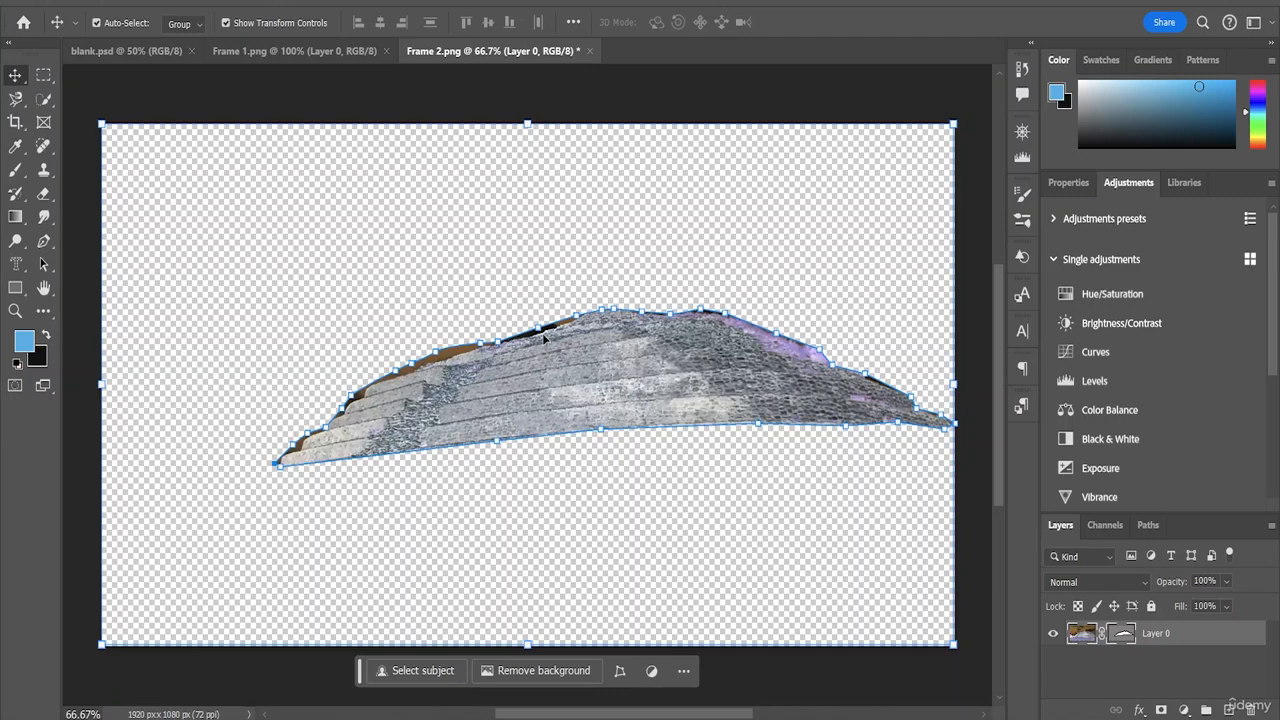
{"action": "key", "text": "ctrl+z"}
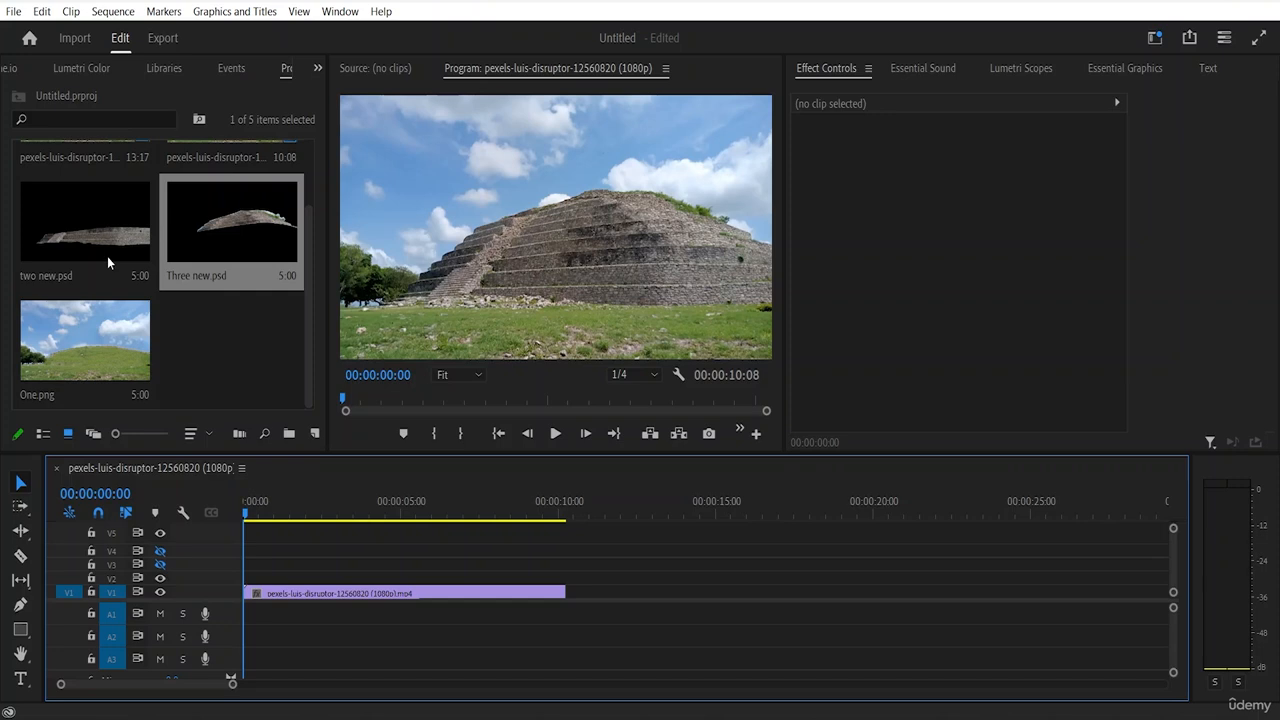
Step: In the Untitled Premiere Pro project, stack One.png on V2, two new.psd on V3 and Three new.psd on V4 at the sequence start
{"action": "left_click_drag", "start_coordinate": [70, 339], "coordinate": [252, 580]}
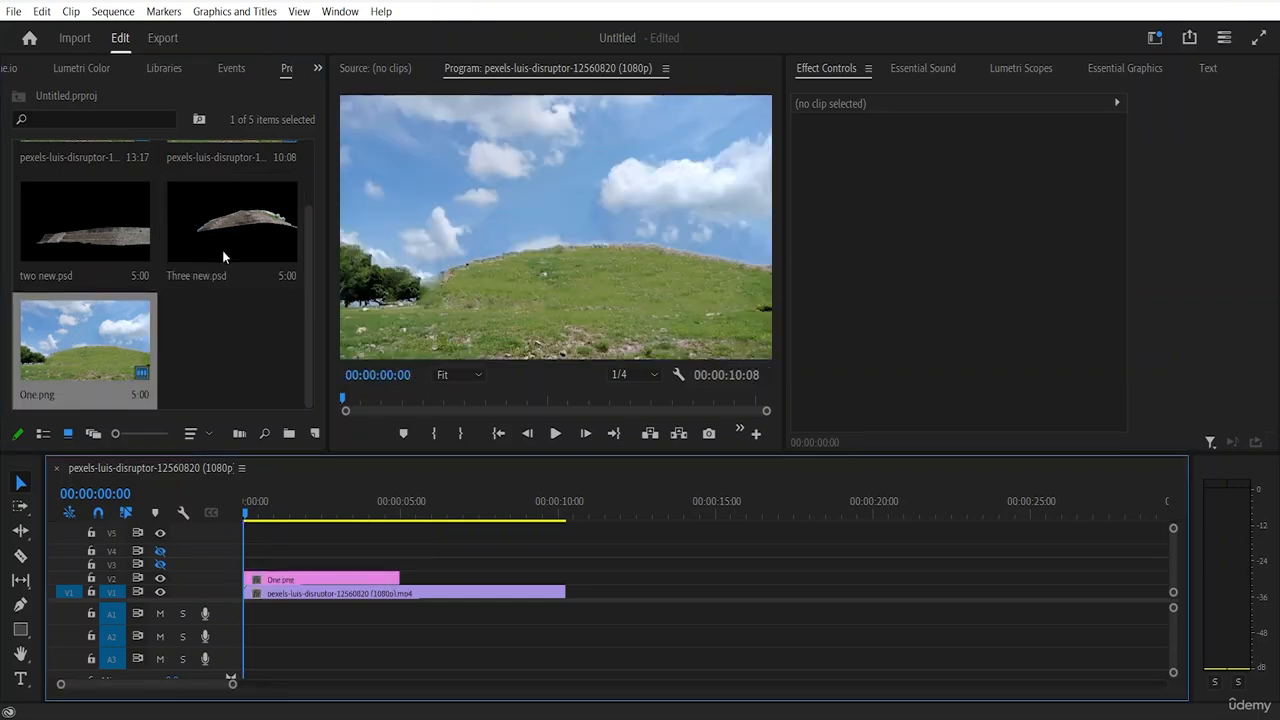
{"action": "left_click", "coordinate": [80, 251]}
{"action": "left_click_drag", "start_coordinate": [222, 498], "coordinate": [255, 566]}
{"action": "left_click_drag", "start_coordinate": [194, 274], "coordinate": [250, 532]}
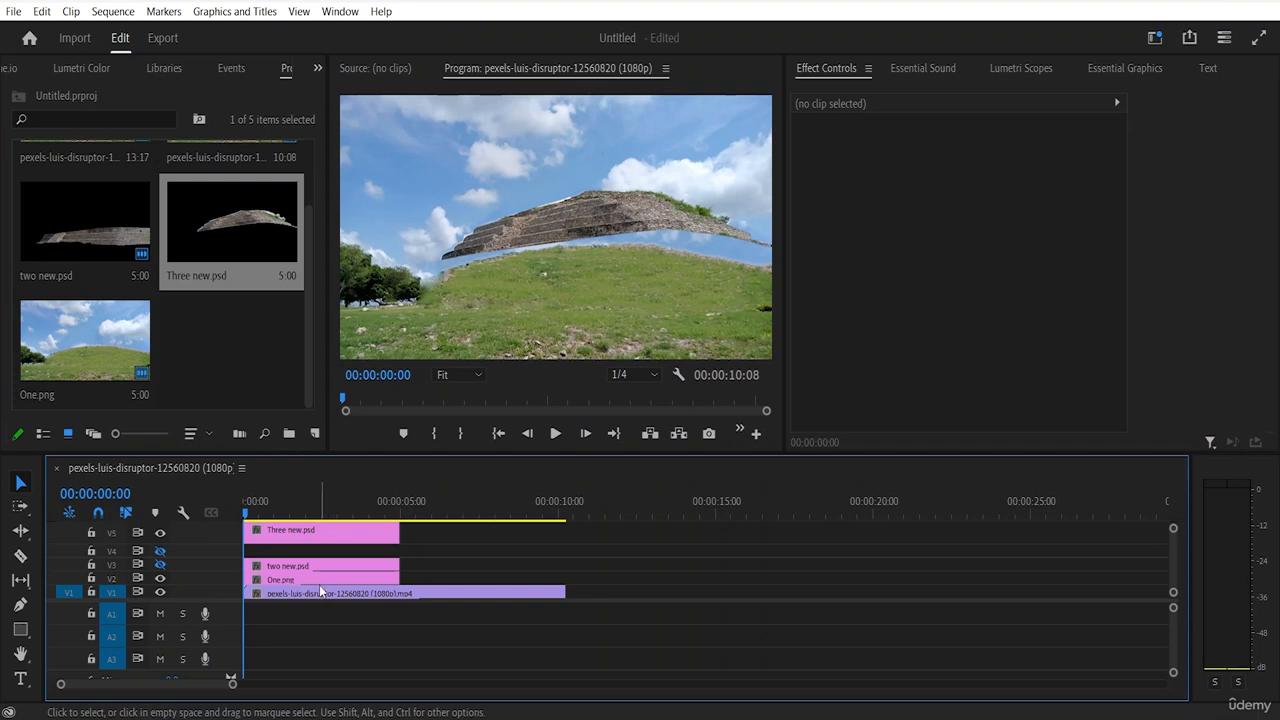
{"action": "mouse_move", "coordinate": [293, 536]}
{"action": "left_mouse_down"}
{"action": "mouse_move", "coordinate": [297, 560]}
{"action": "mouse_move", "coordinate": [288, 551]}
{"action": "left_mouse_up"}
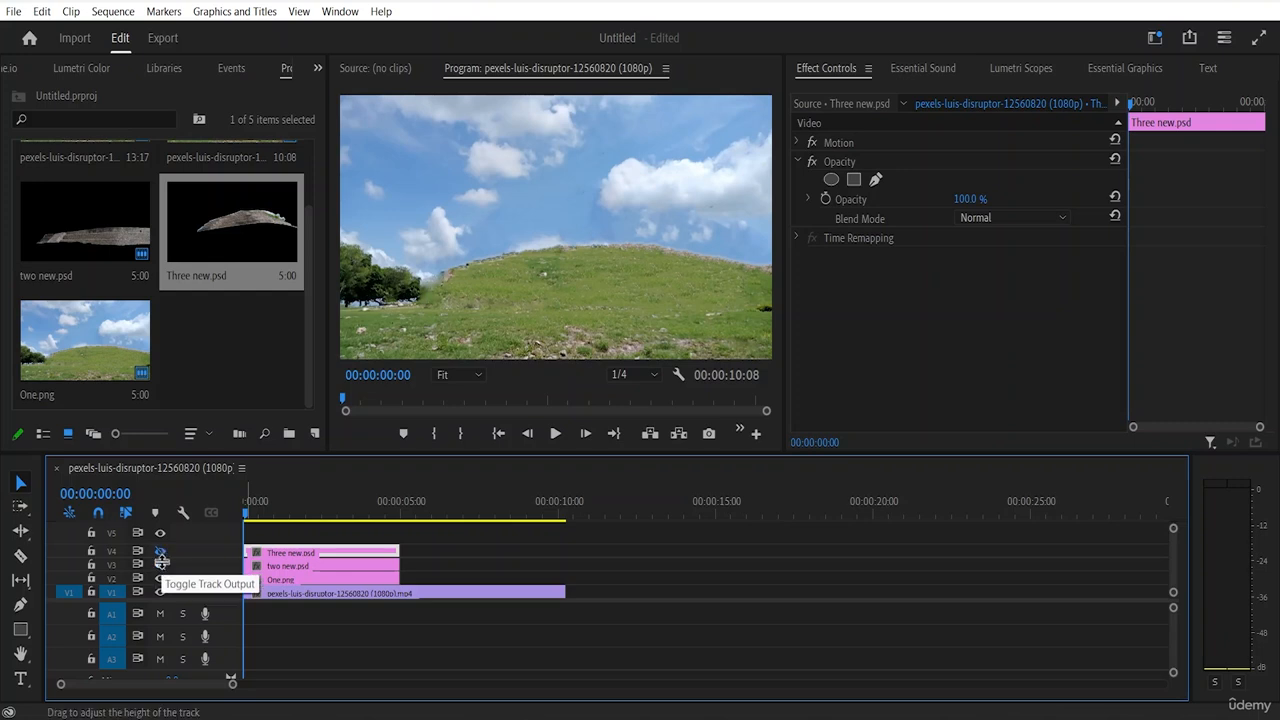
Step: Draw a closed freeform opacity mask on the One.png clip, enclosing the hill above the ground line and the sky behind it
{"action": "left_click", "coordinate": [286, 581]}
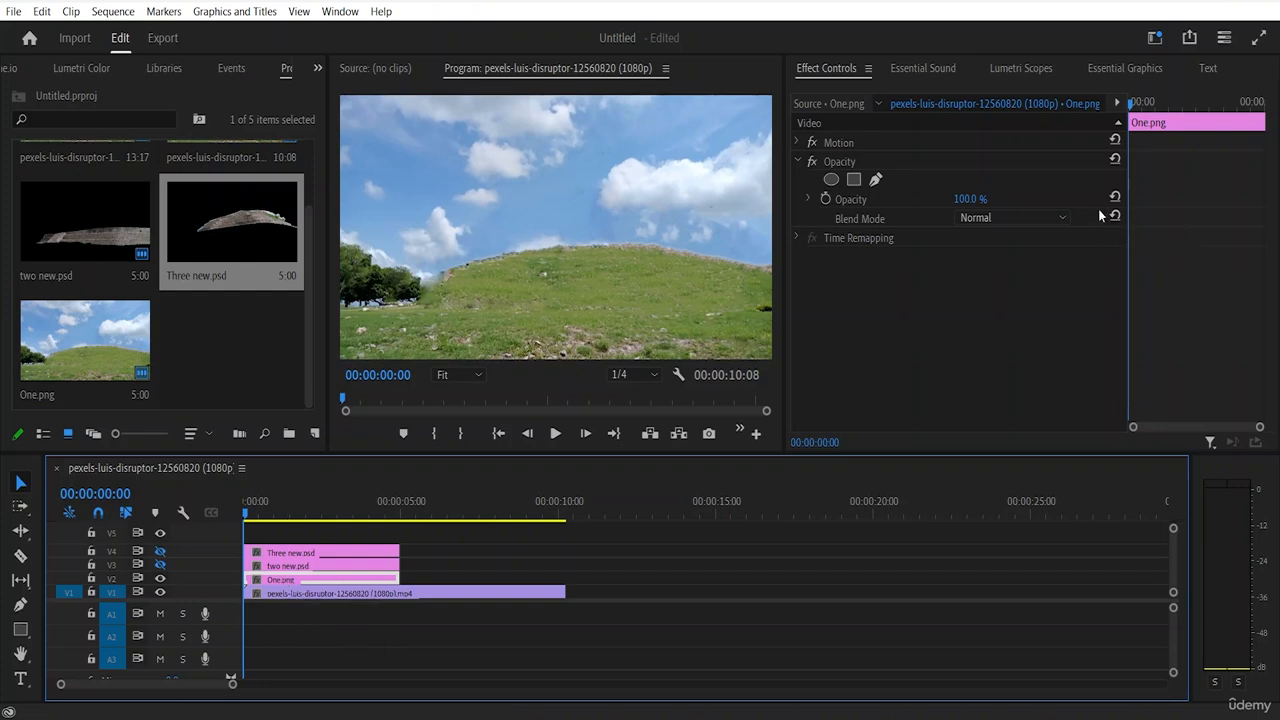
{"action": "left_click", "coordinate": [876, 180]}
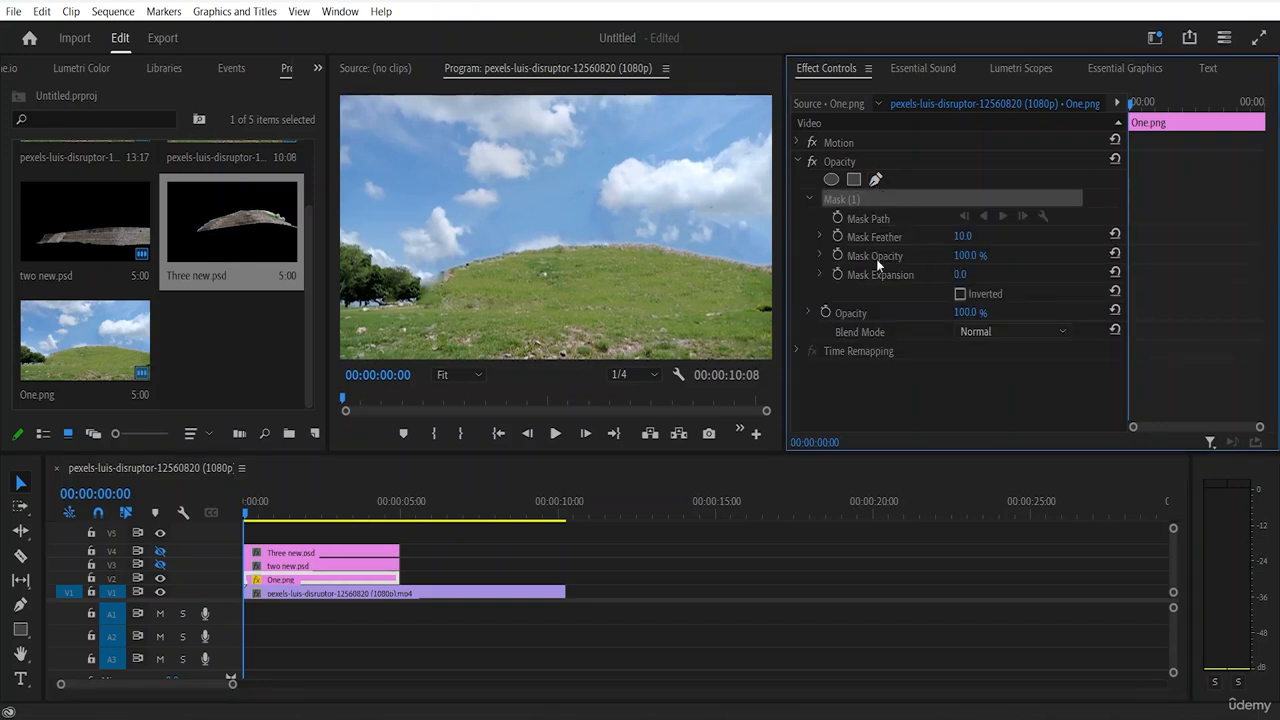
{"action": "left_click", "coordinate": [392, 308]}
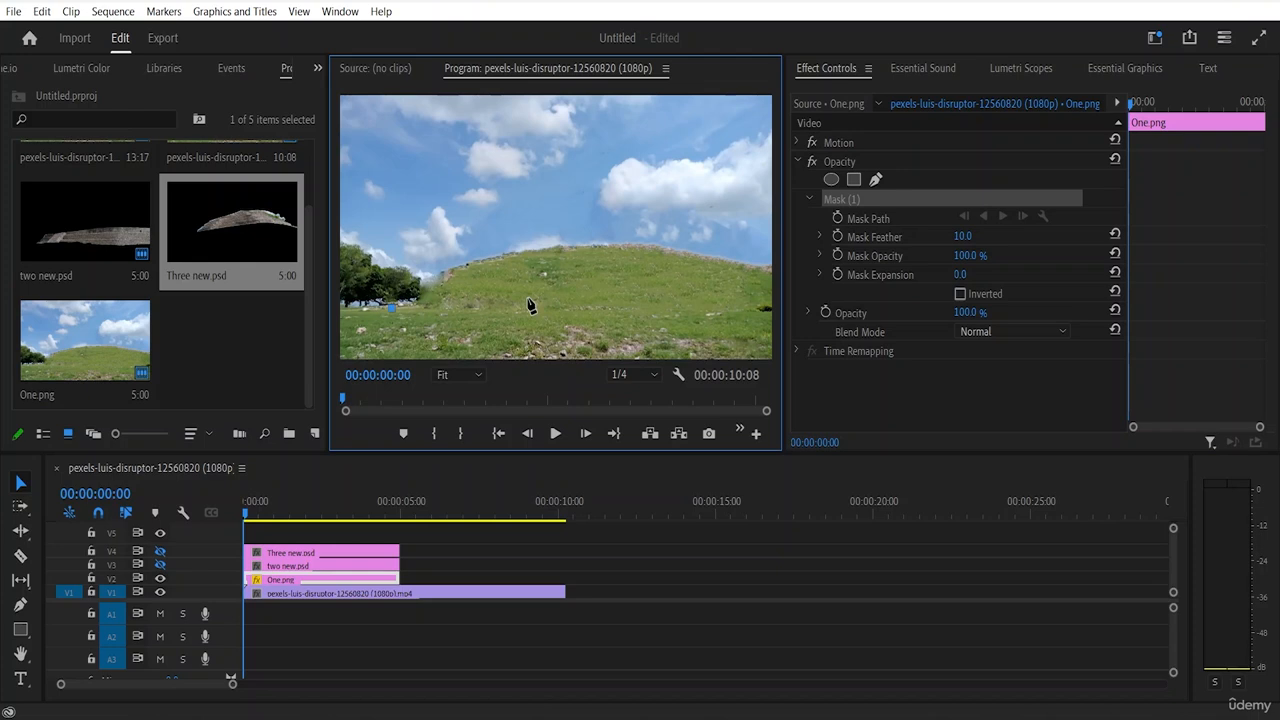
{"action": "left_click", "coordinate": [770, 308]}
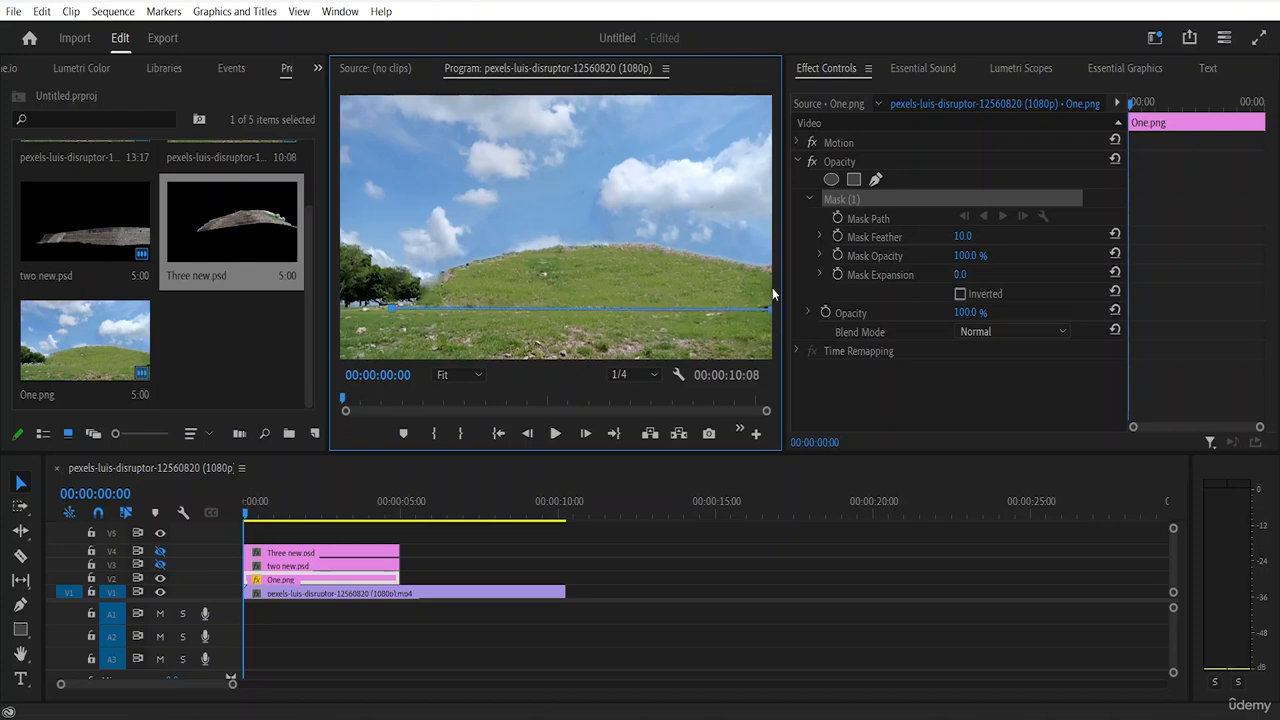
{"action": "left_click", "coordinate": [767, 149]}
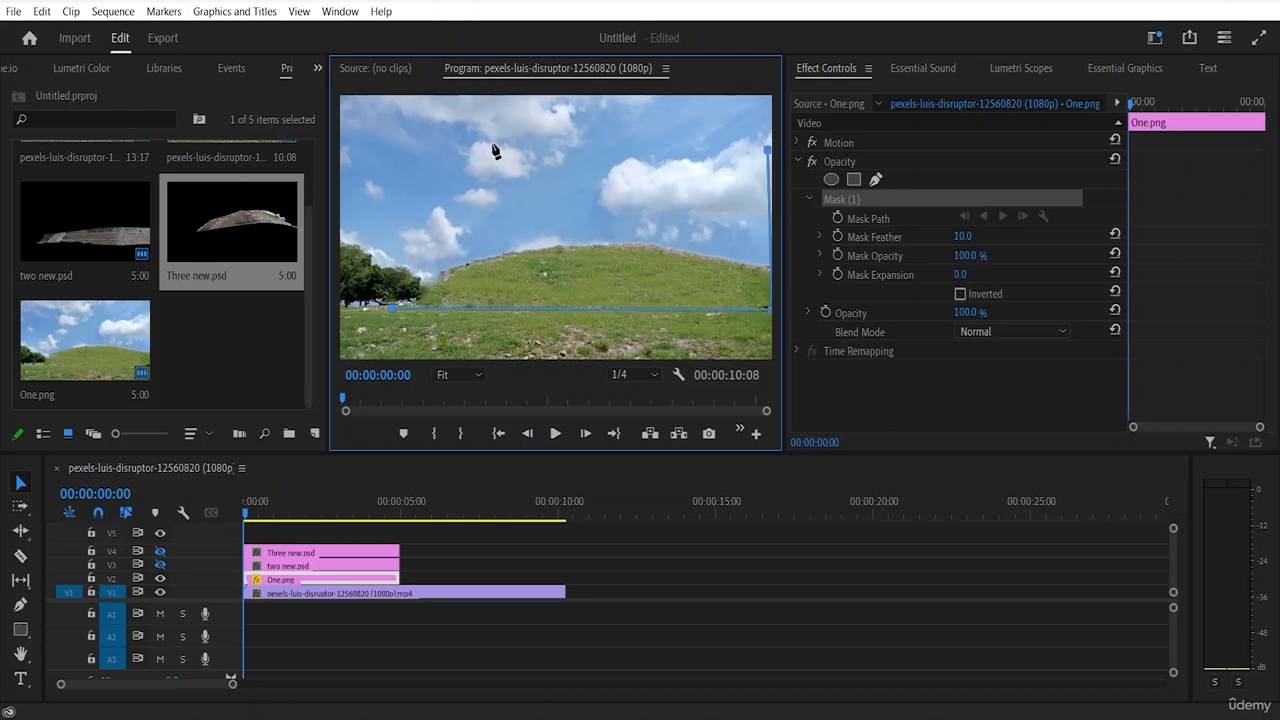
{"action": "left_click", "coordinate": [380, 143]}
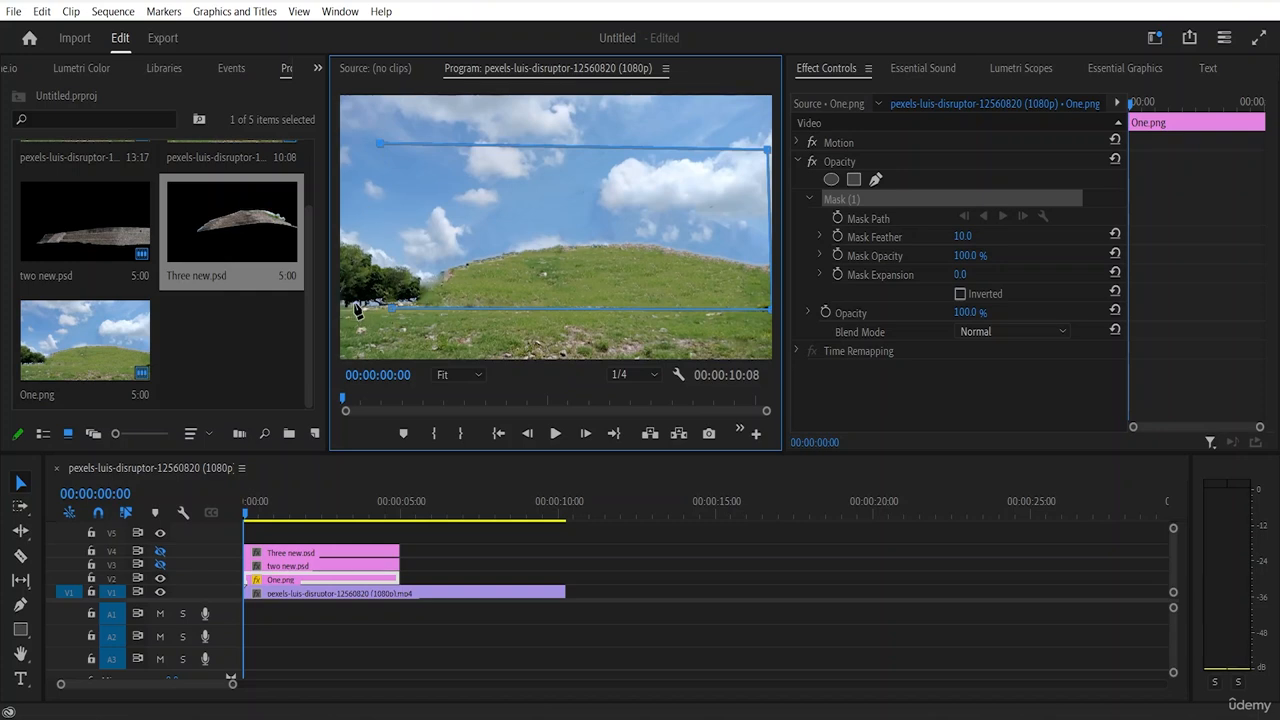
{"action": "left_click", "coordinate": [356, 304]}
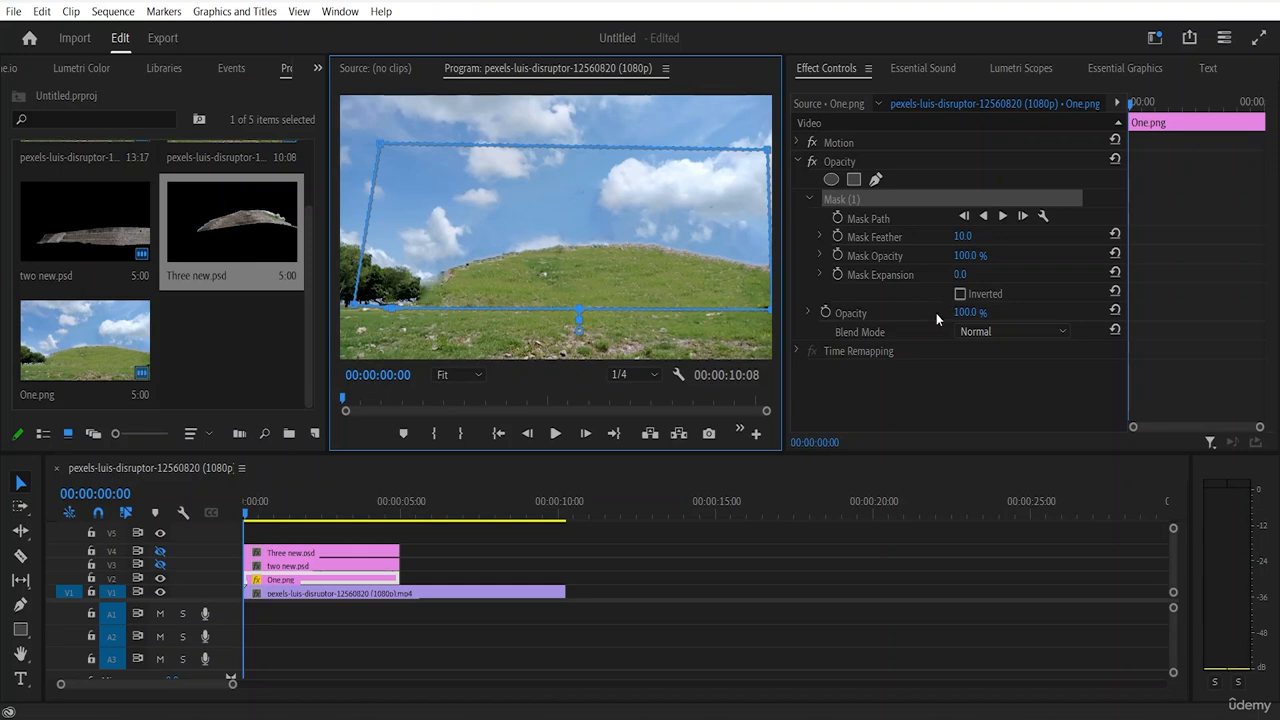
Step: Play the sequence to 00:00:01:19, turn on V3's output and move the two new.psd clip to start at the playhead
{"action": "key", "text": "space"}
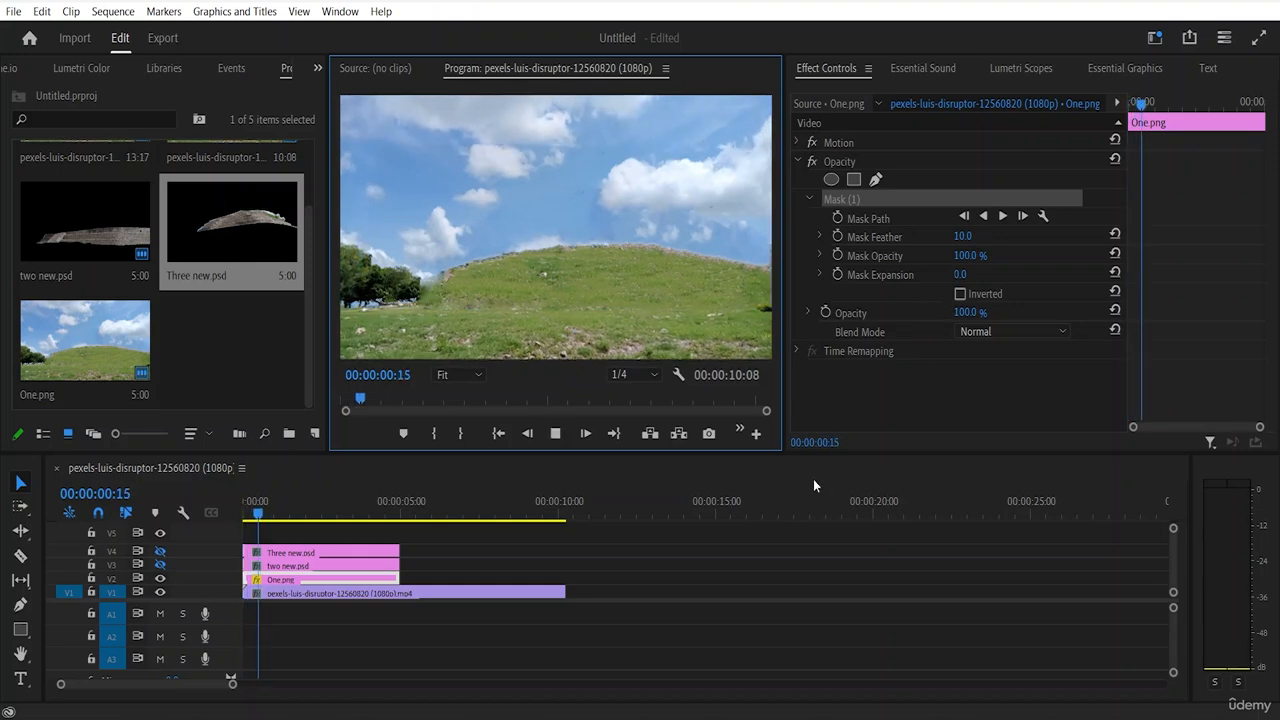
{"action": "key", "text": "space"}
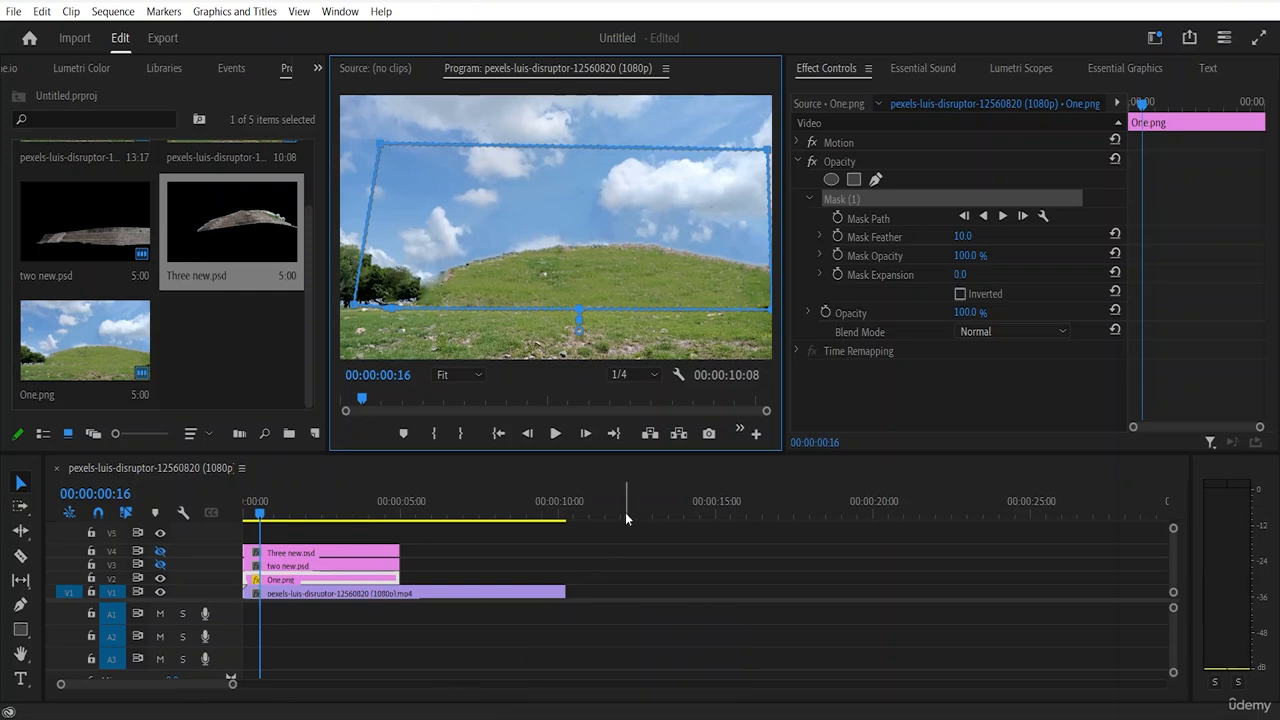
{"action": "key", "text": "space"}
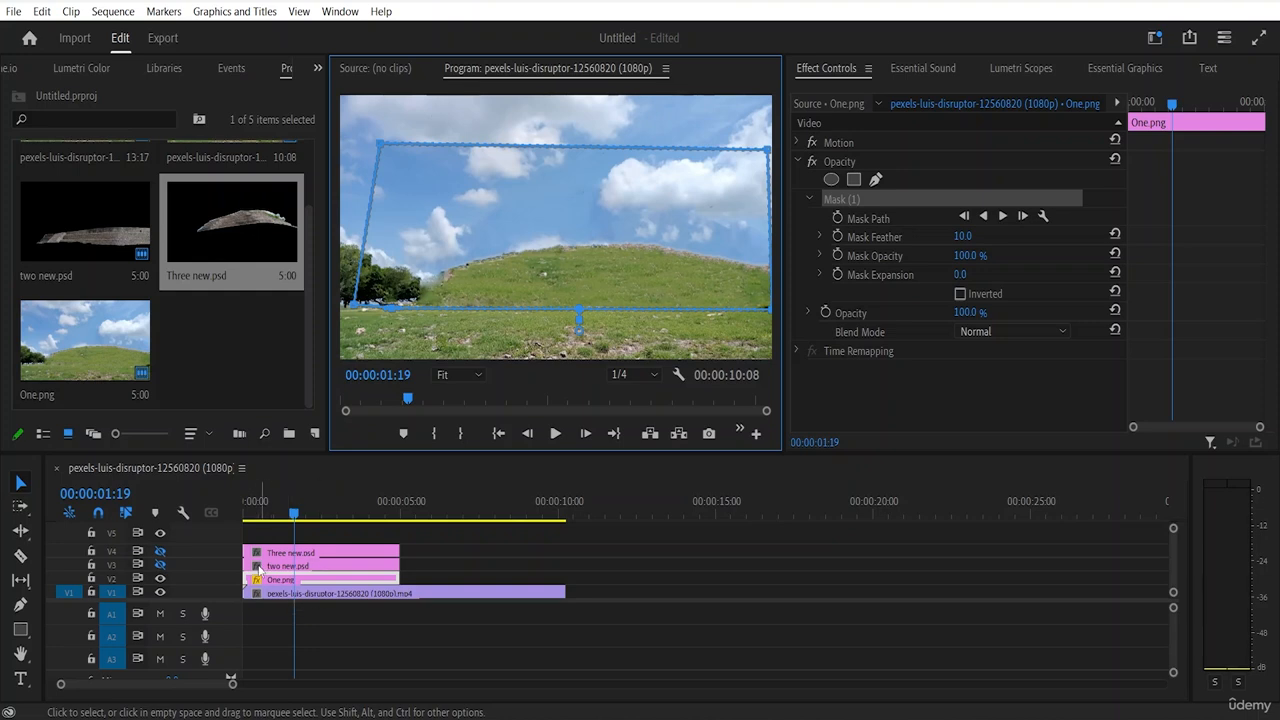
{"action": "left_click", "coordinate": [160, 564]}
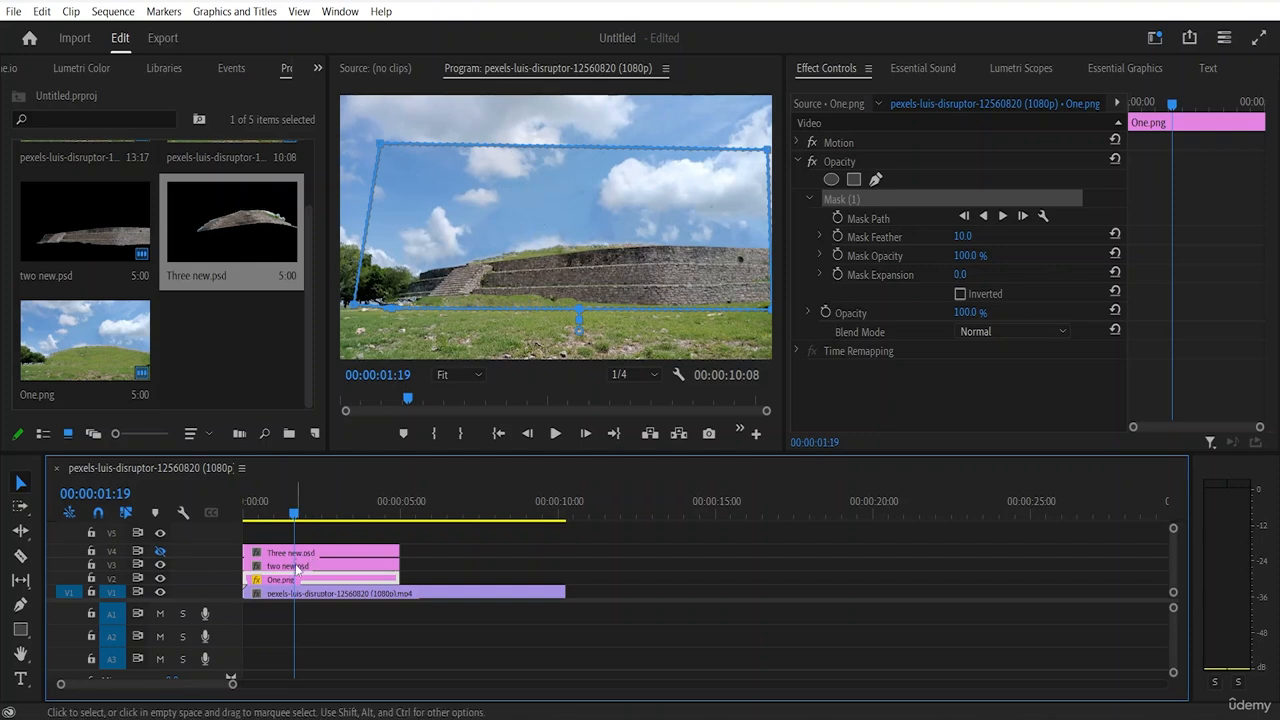
{"action": "left_click", "coordinate": [300, 567]}
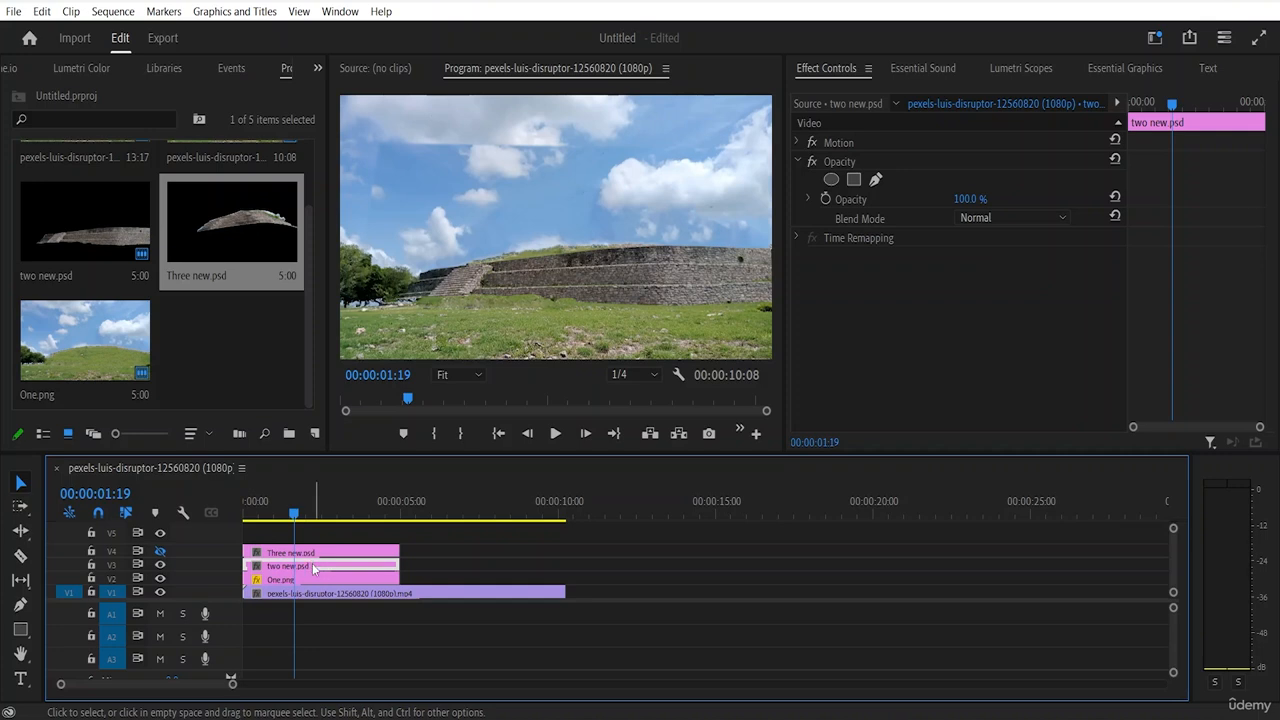
{"action": "left_click_drag", "start_coordinate": [306, 568], "coordinate": [352, 570]}
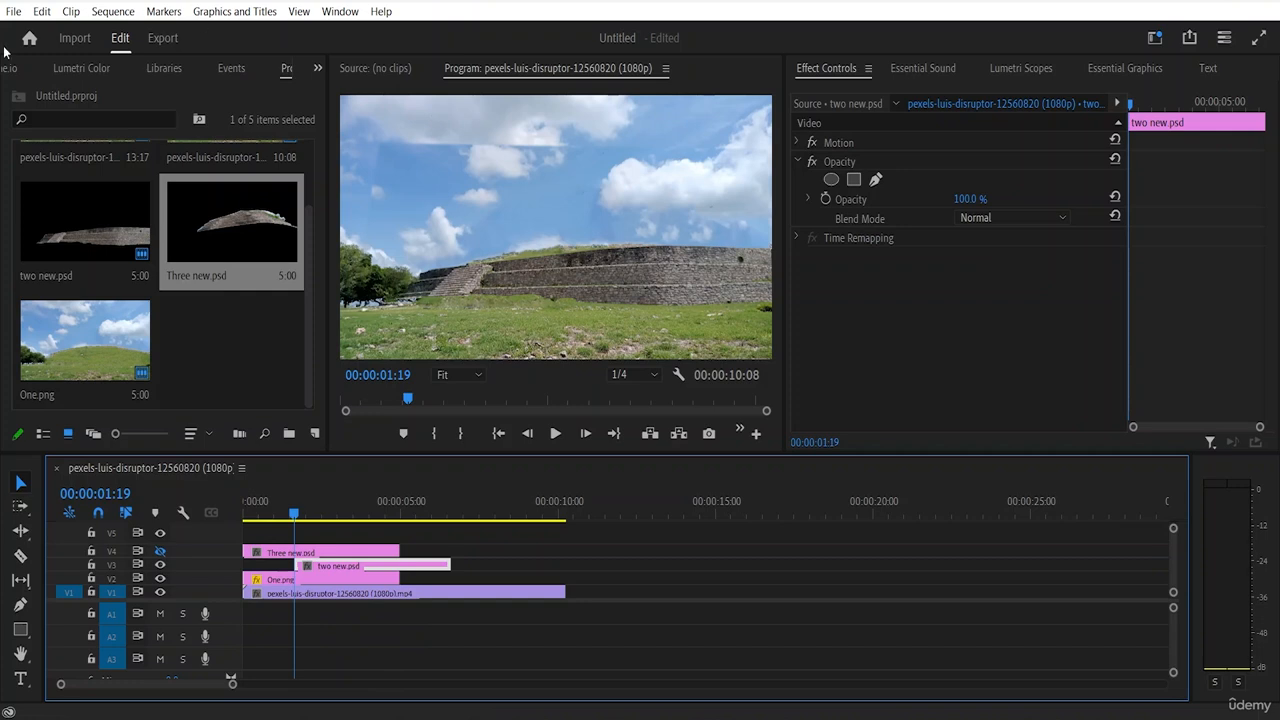
Step: Apply the Transform video effect to the two new.psd clip on V3
{"action": "left_click", "coordinate": [318, 68]}
{"action": "left_click", "coordinate": [334, 91]}
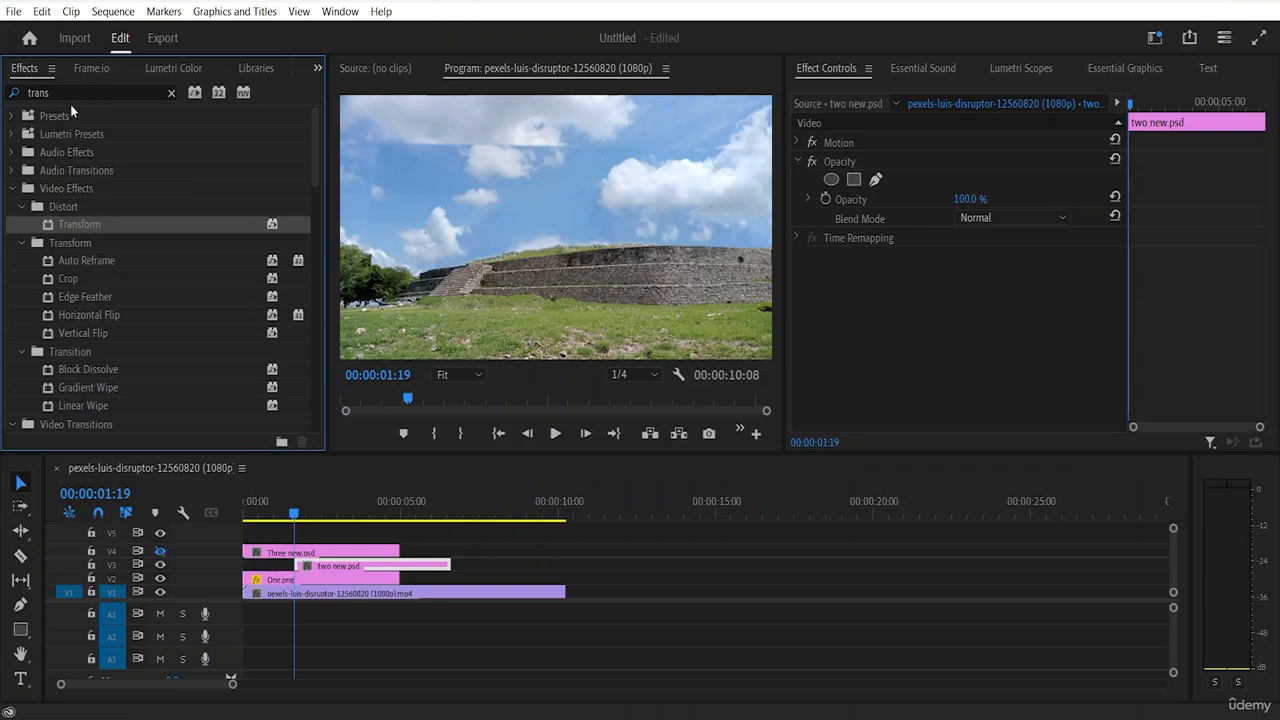
{"action": "left_click", "coordinate": [75, 225]}
{"action": "left_click_drag", "start_coordinate": [74, 223], "coordinate": [306, 565]}
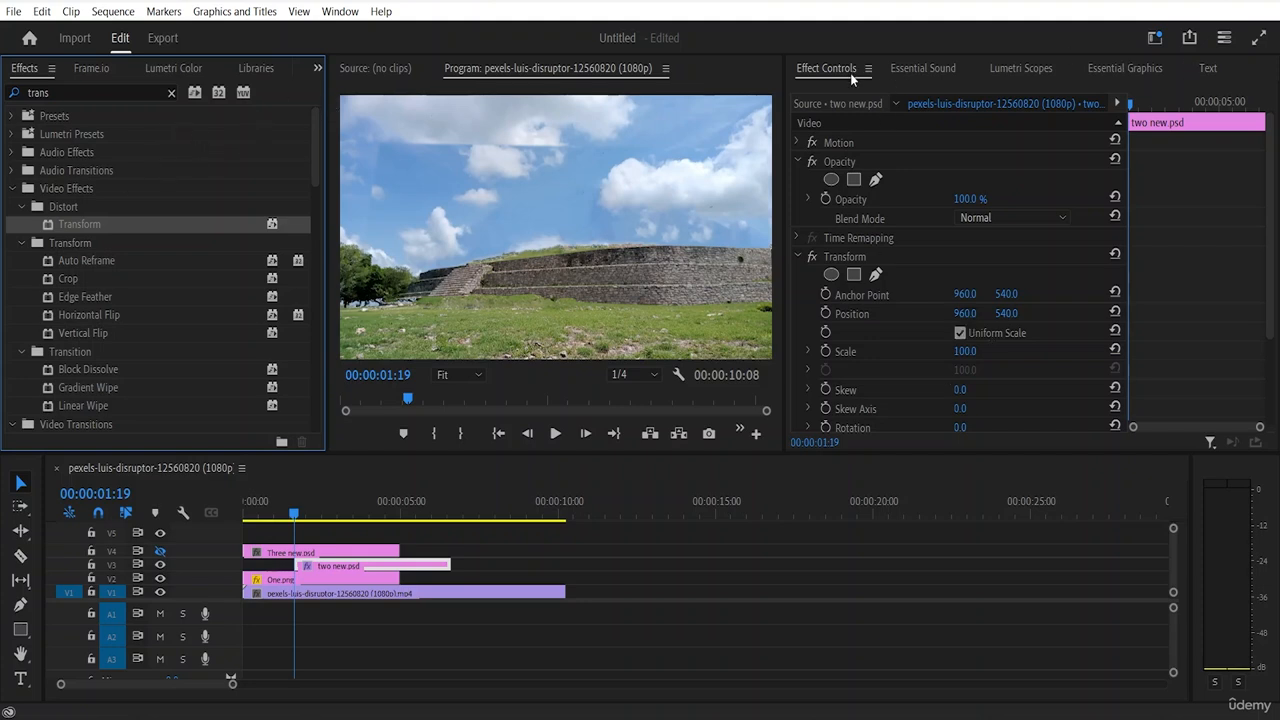
Step: Start Transform Position keyframing on two new.psd at 00:00:01:19 and lower the section to a vertical position of 831.0
{"action": "left_click", "coordinate": [826, 315]}
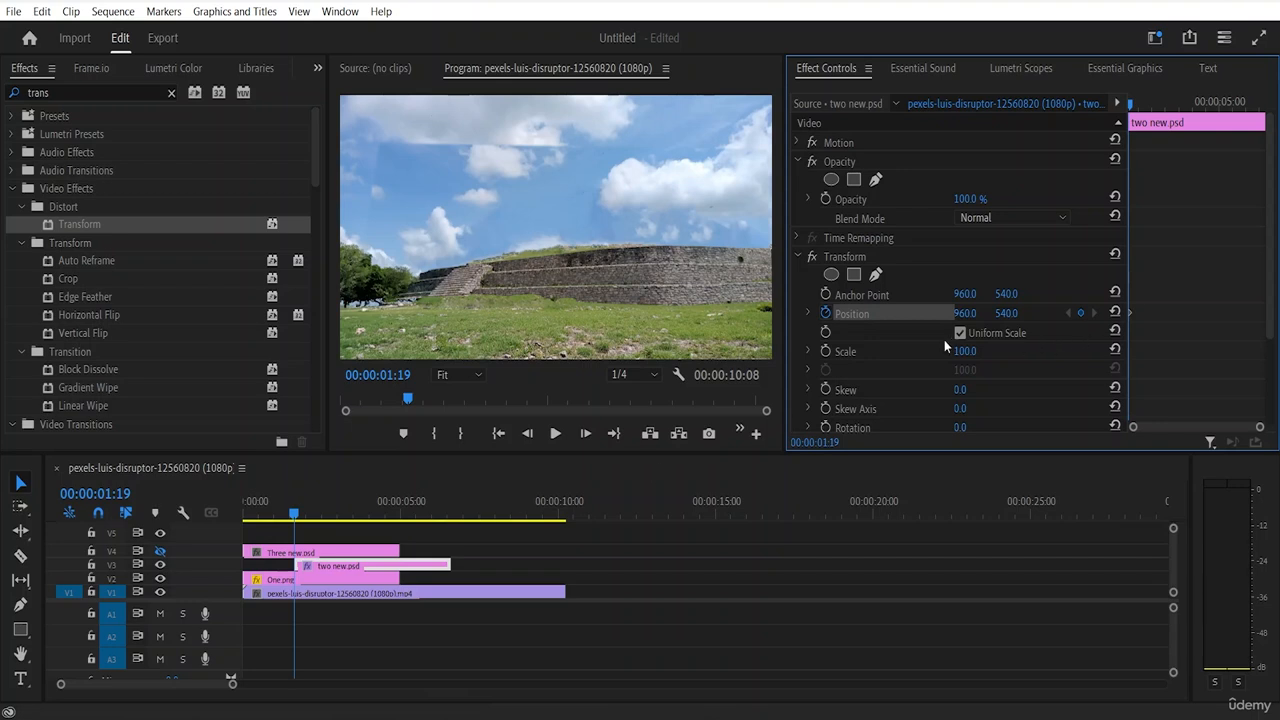
{"action": "left_click_drag", "start_coordinate": [1005, 316], "coordinate": [1120, 316]}
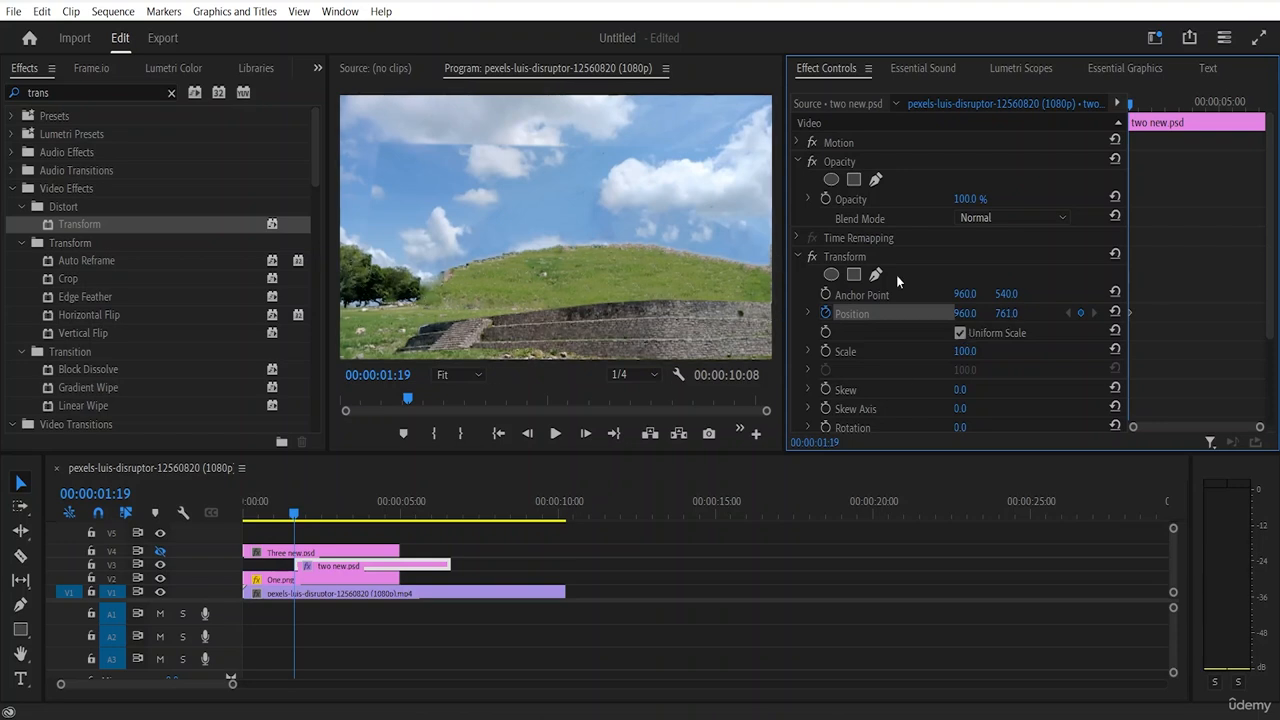
{"action": "left_click_drag", "start_coordinate": [1006, 313], "coordinate": [1048, 313]}
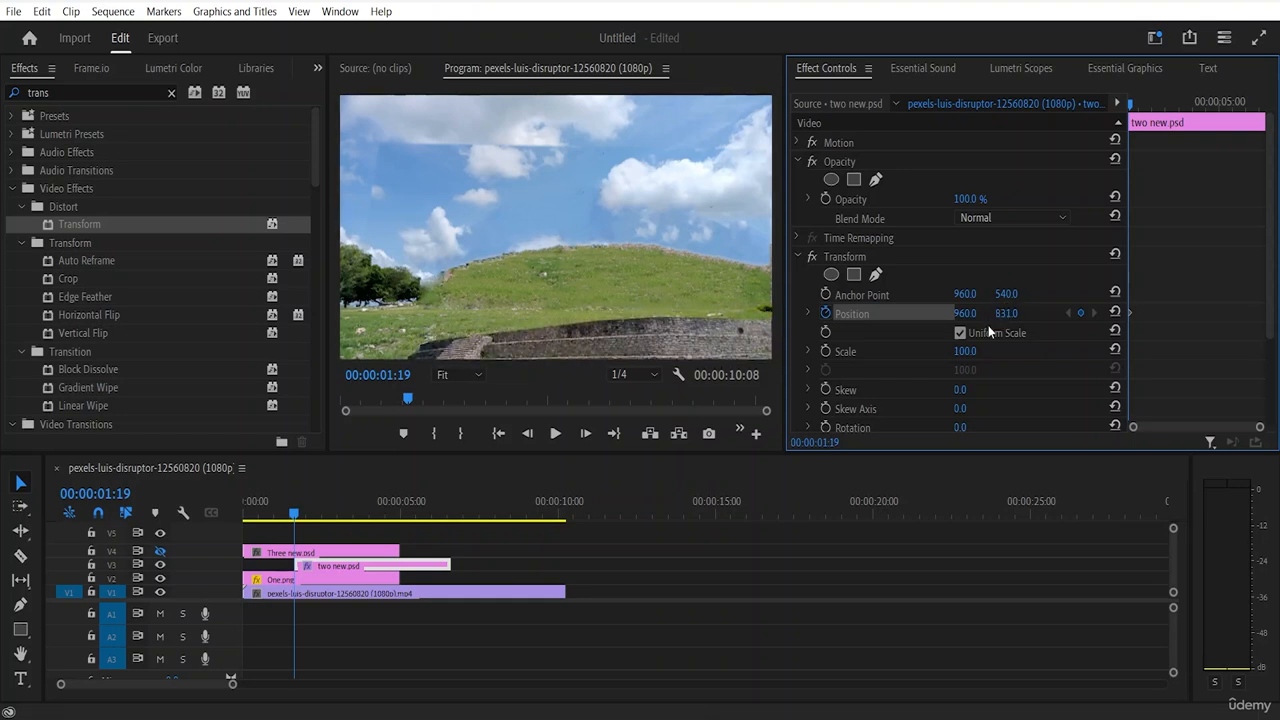
Step: Advance to 00:00:02:10 and reset two new.psd's Transform Position to 960.0, 540.0 as a second keyframe
{"action": "left_click", "coordinate": [586, 433]}
{"action": "double_click", "coordinate": [586, 433]}
{"action": "double_click", "coordinate": [586, 433]}
{"action": "left_click", "coordinate": [586, 433]}
{"action": "double_click", "coordinate": [586, 433]}
{"action": "left_click", "coordinate": [586, 433]}
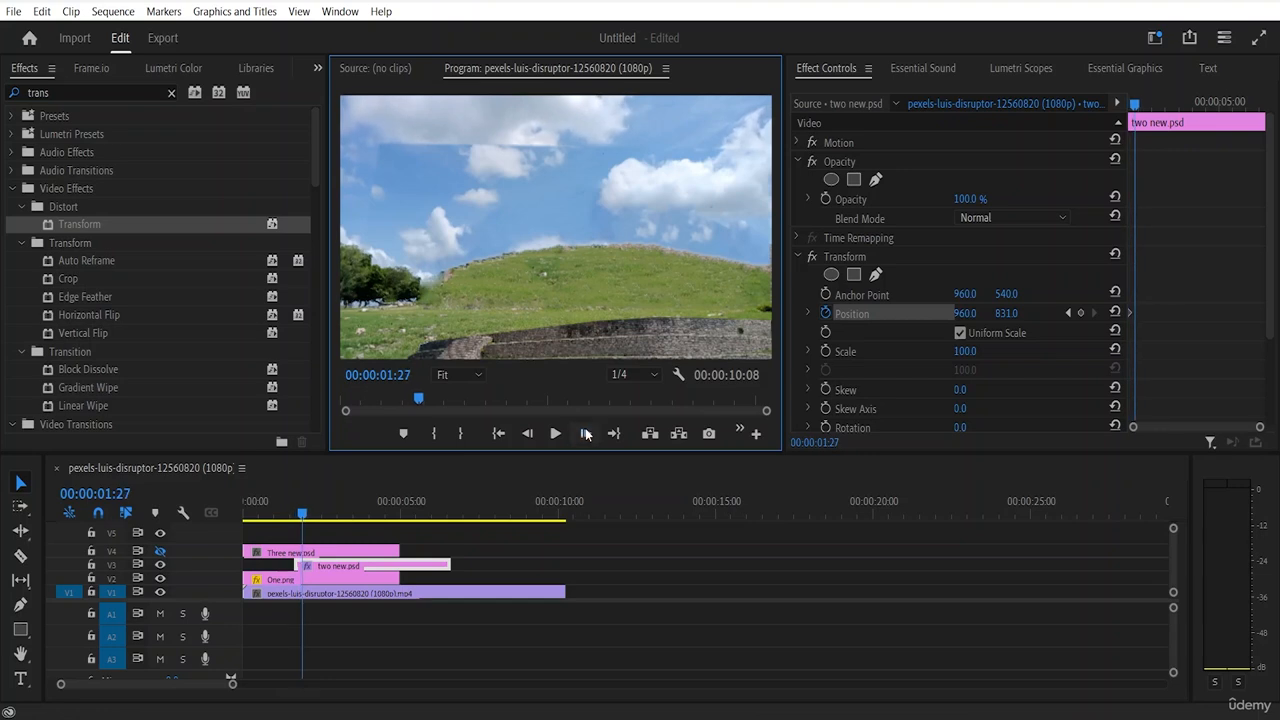
{"action": "left_click", "coordinate": [586, 433]}
{"action": "left_click", "coordinate": [586, 433]}
{"action": "left_click", "coordinate": [586, 433]}
{"action": "left_click", "coordinate": [586, 433]}
{"action": "left_click", "coordinate": [586, 433]}
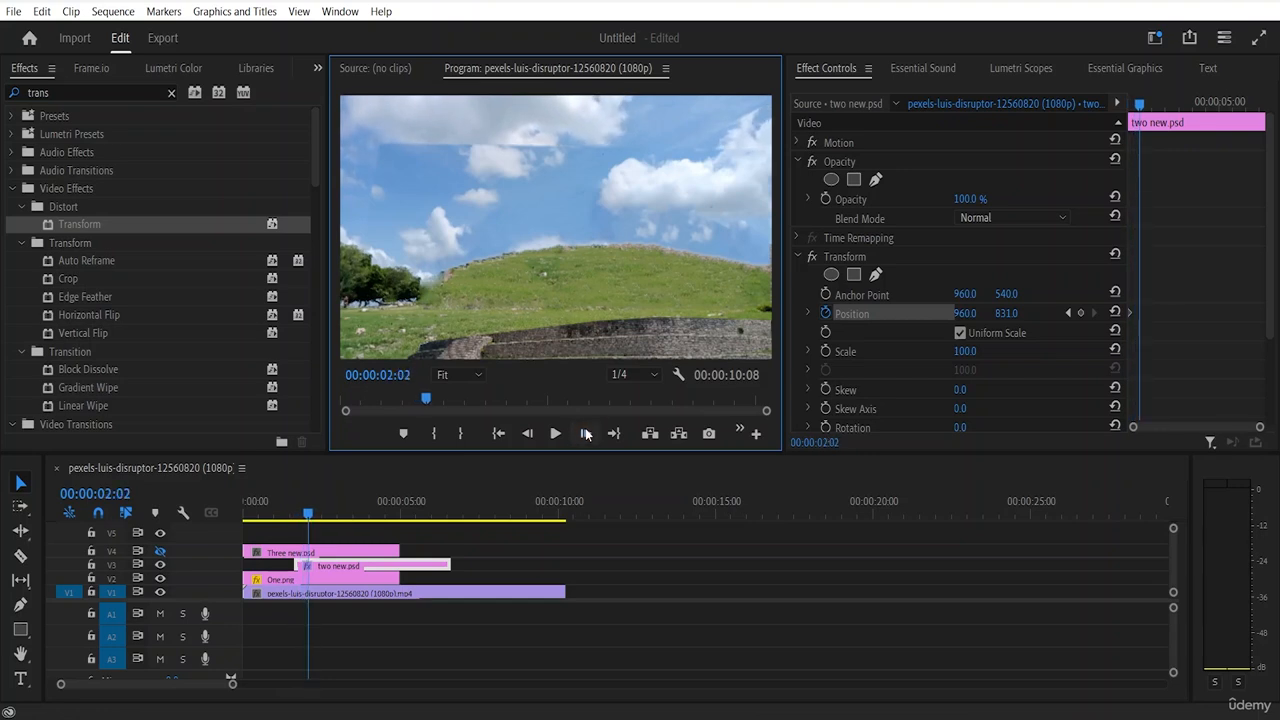
{"action": "left_click", "coordinate": [586, 433]}
{"action": "left_click", "coordinate": [586, 433]}
{"action": "left_click", "coordinate": [586, 433]}
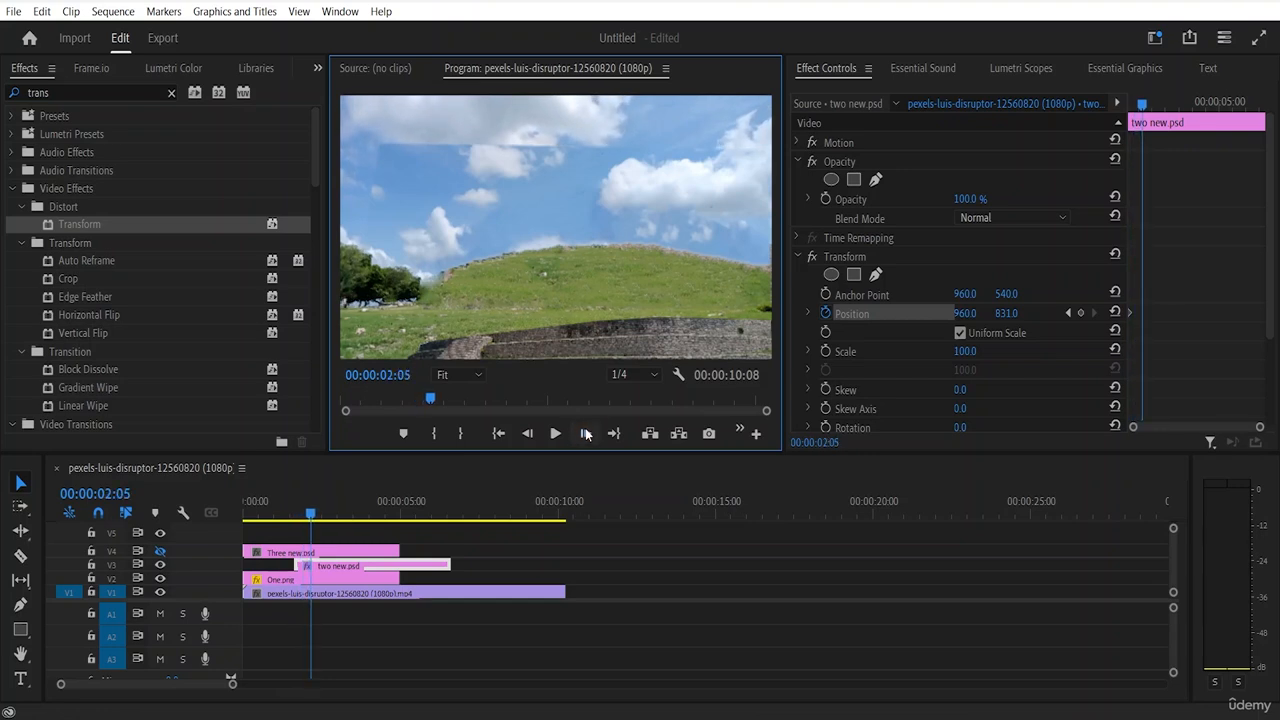
{"action": "left_click", "coordinate": [586, 433]}
{"action": "left_click", "coordinate": [586, 433]}
{"action": "left_click", "coordinate": [586, 433]}
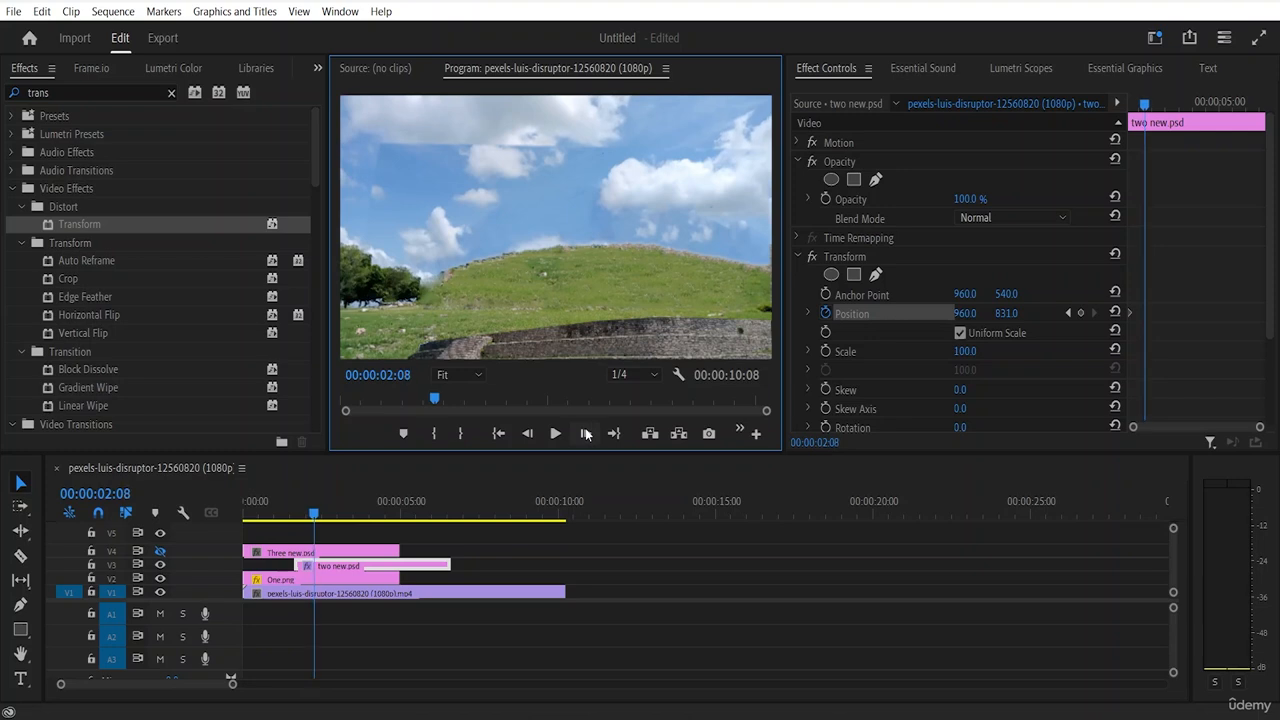
{"action": "left_click", "coordinate": [586, 433]}
{"action": "left_click", "coordinate": [586, 433]}
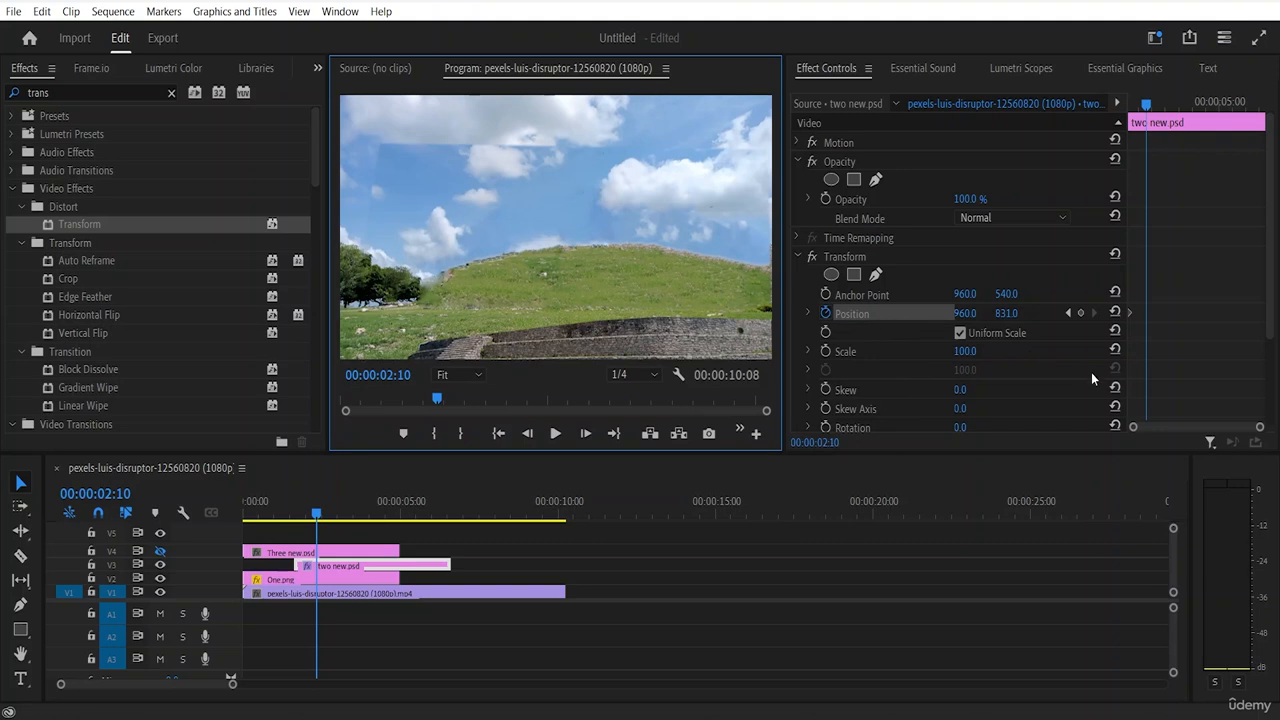
{"action": "left_click", "coordinate": [1116, 314]}
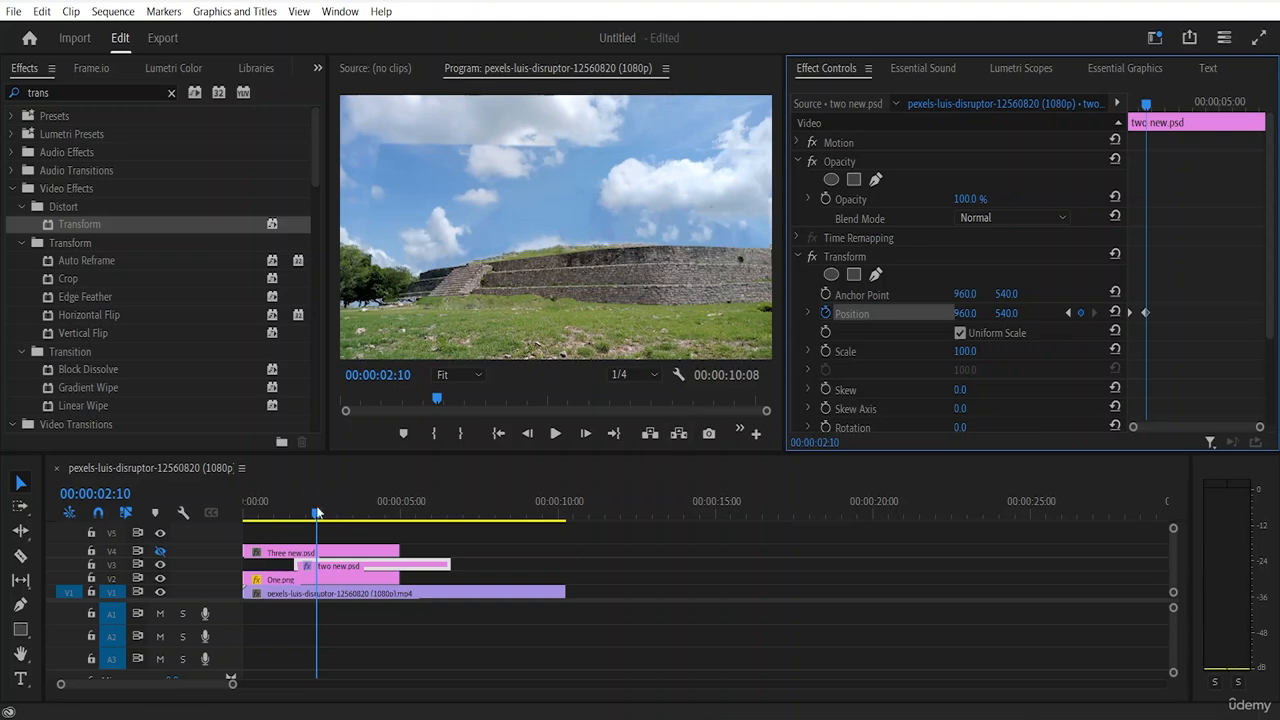
Step: Play the sequence from 00:00:00:29 to preview the two new.psd section's rising animation
{"action": "left_click_drag", "start_coordinate": [316, 516], "coordinate": [272, 514]}
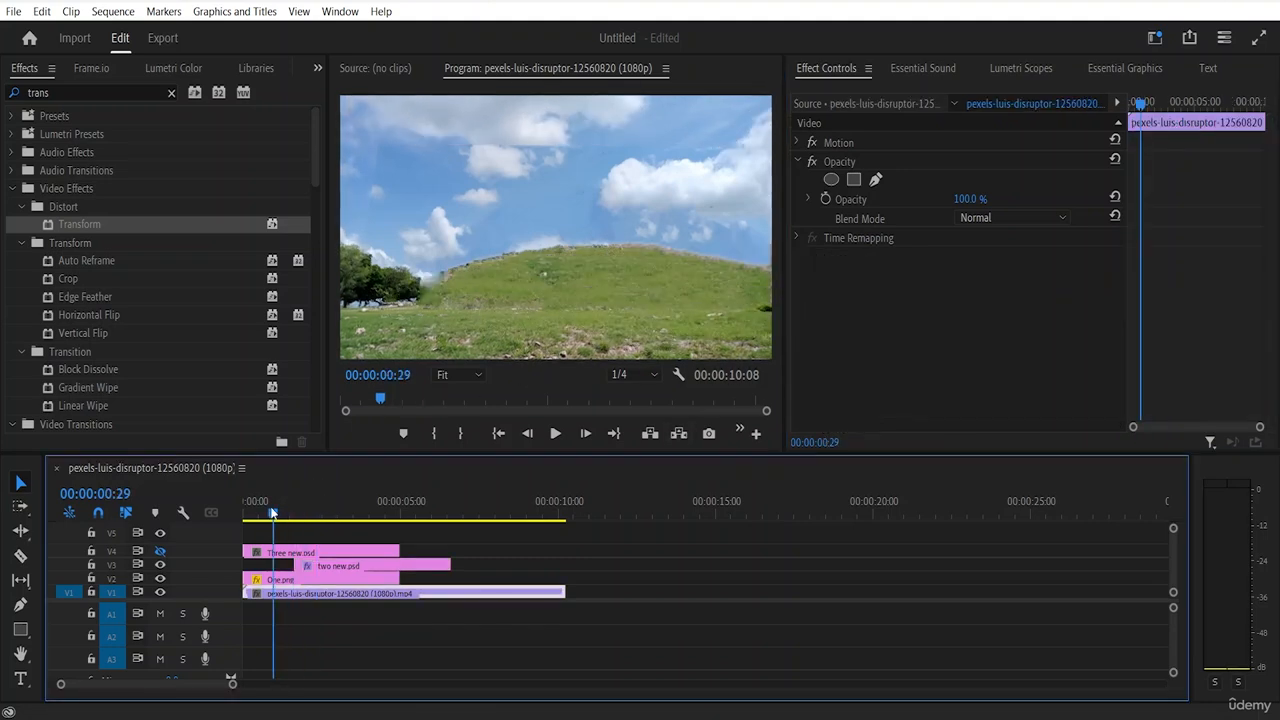
{"action": "key", "text": "space"}
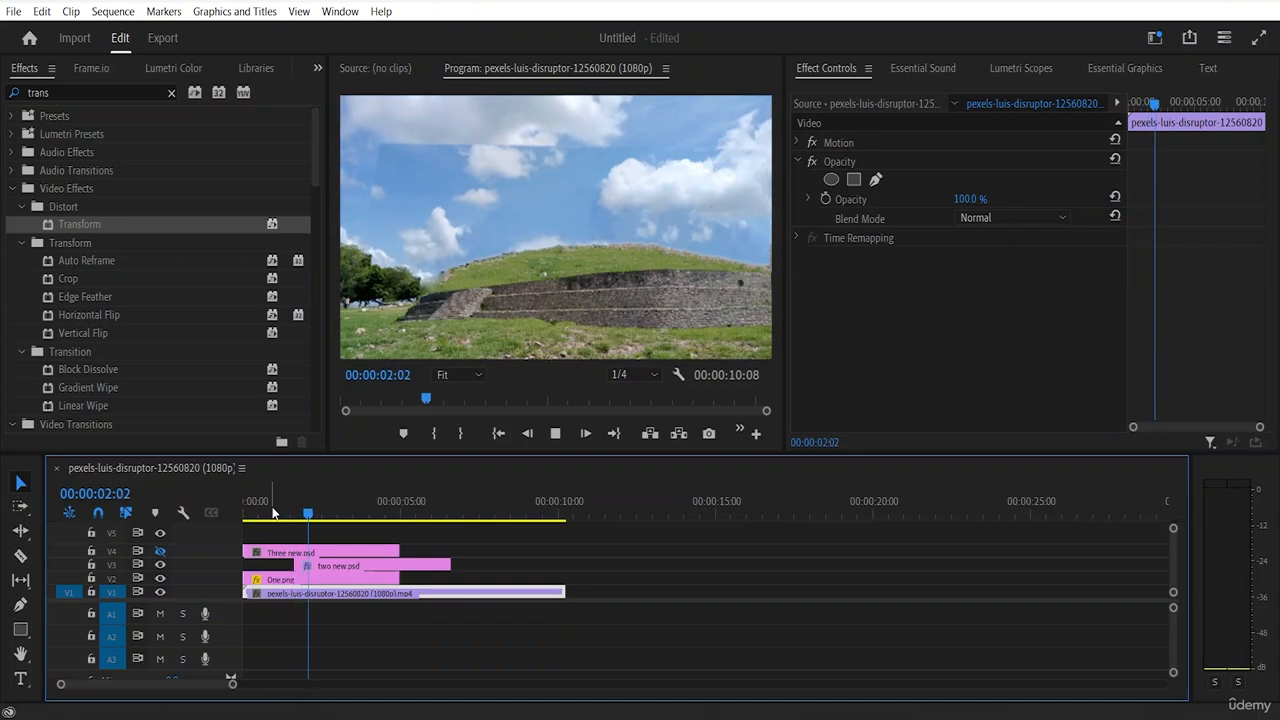
{"action": "key", "text": "space"}
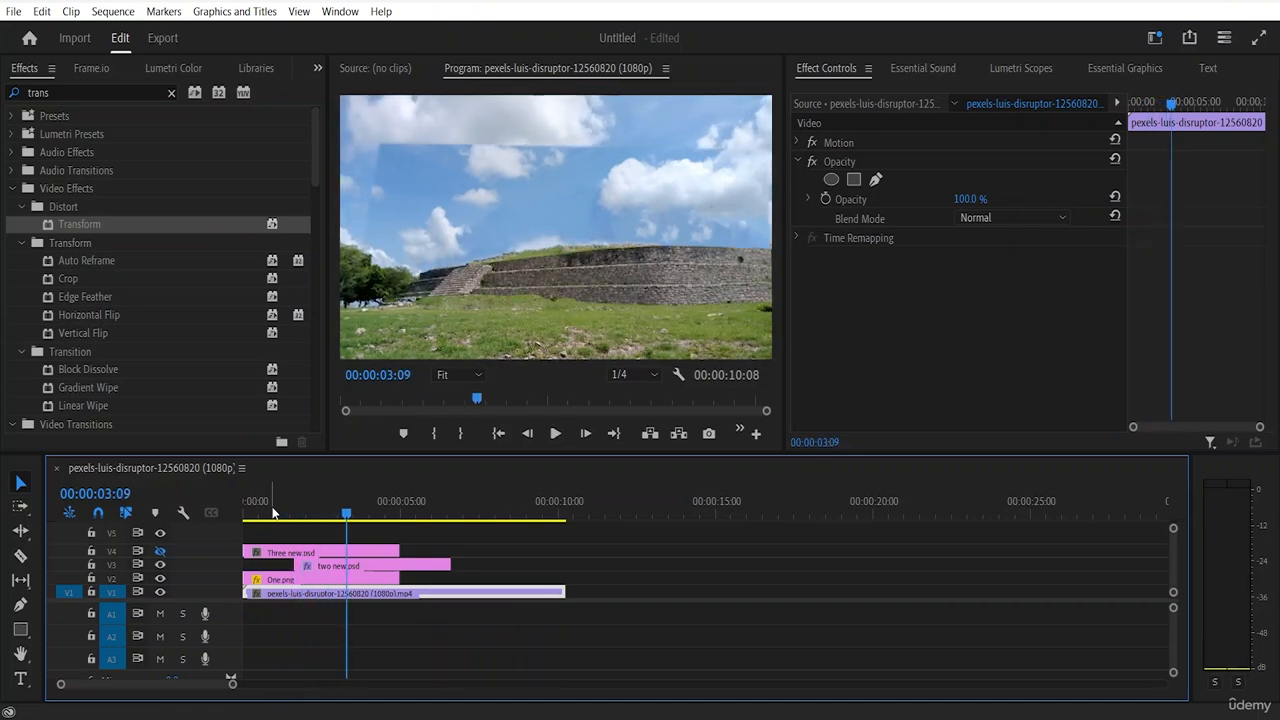
Step: Try to draw a freeform opacity mask on the two new.psd clip with the playhead at 00:00:01:18
{"action": "left_click", "coordinate": [383, 565]}
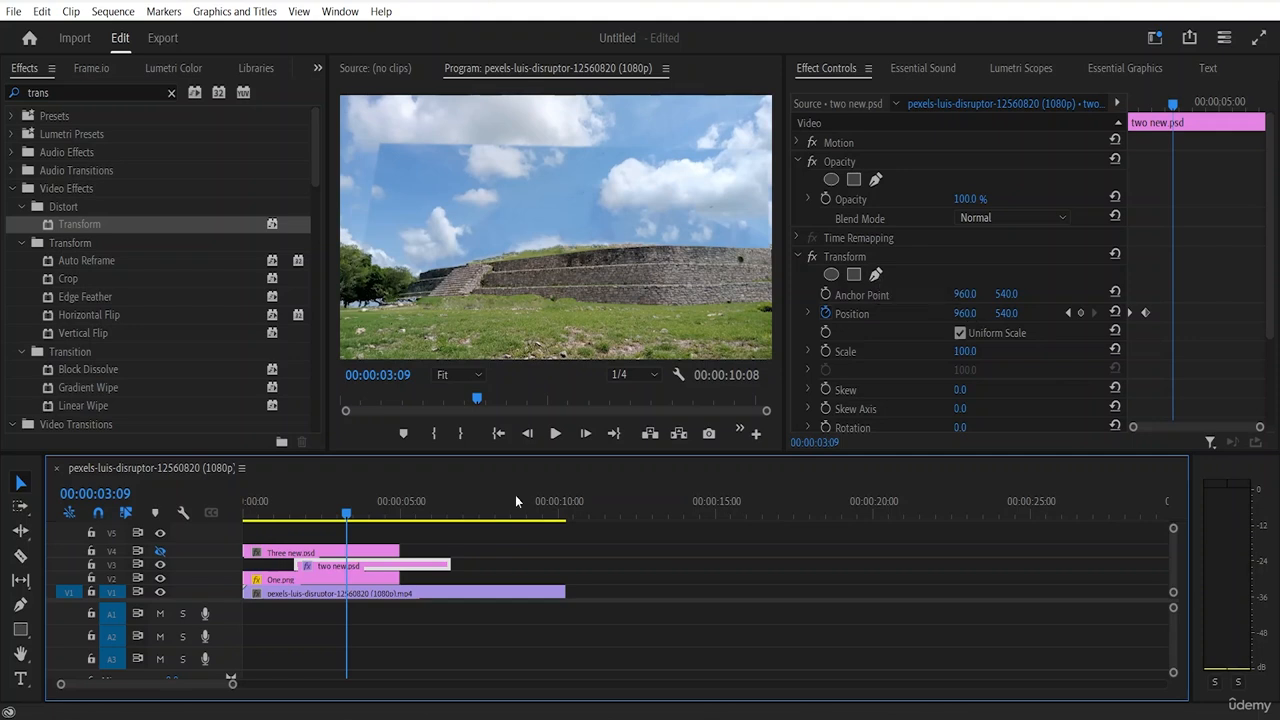
{"action": "left_click_drag", "start_coordinate": [346, 514], "coordinate": [293, 514]}
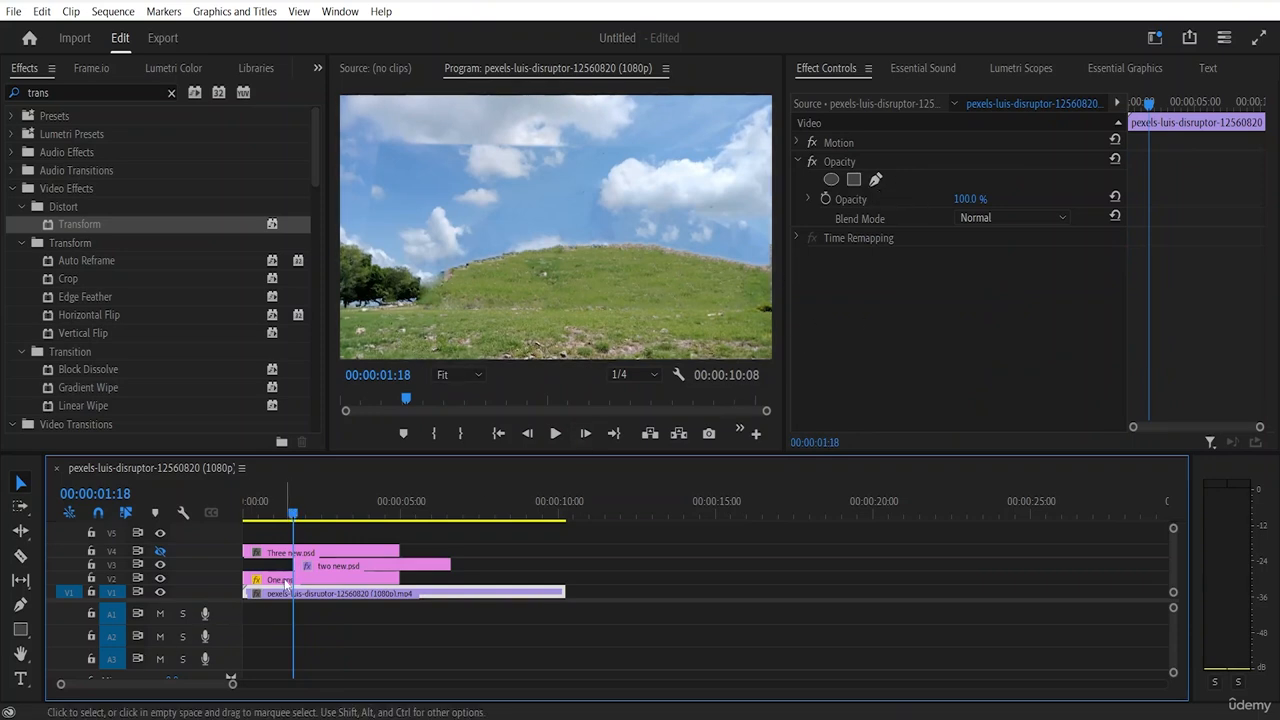
{"action": "left_click_drag", "start_coordinate": [293, 516], "coordinate": [294, 518]}
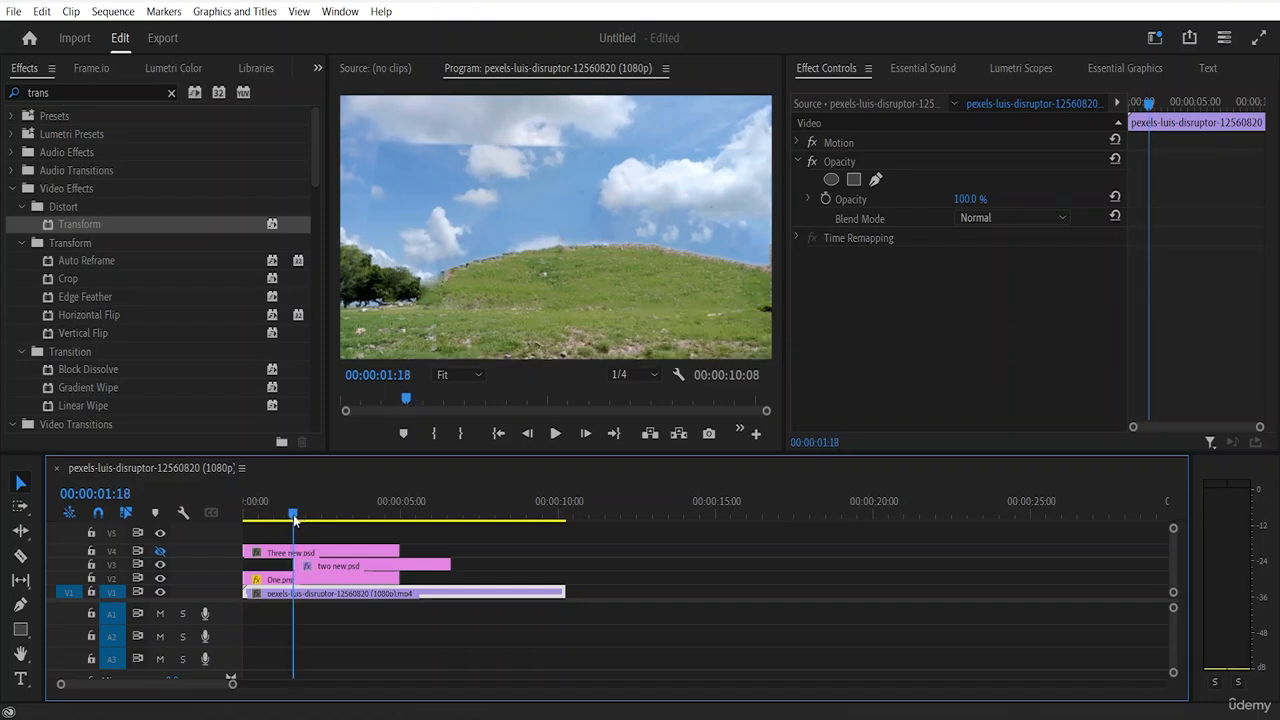
{"action": "left_click", "coordinate": [308, 571]}
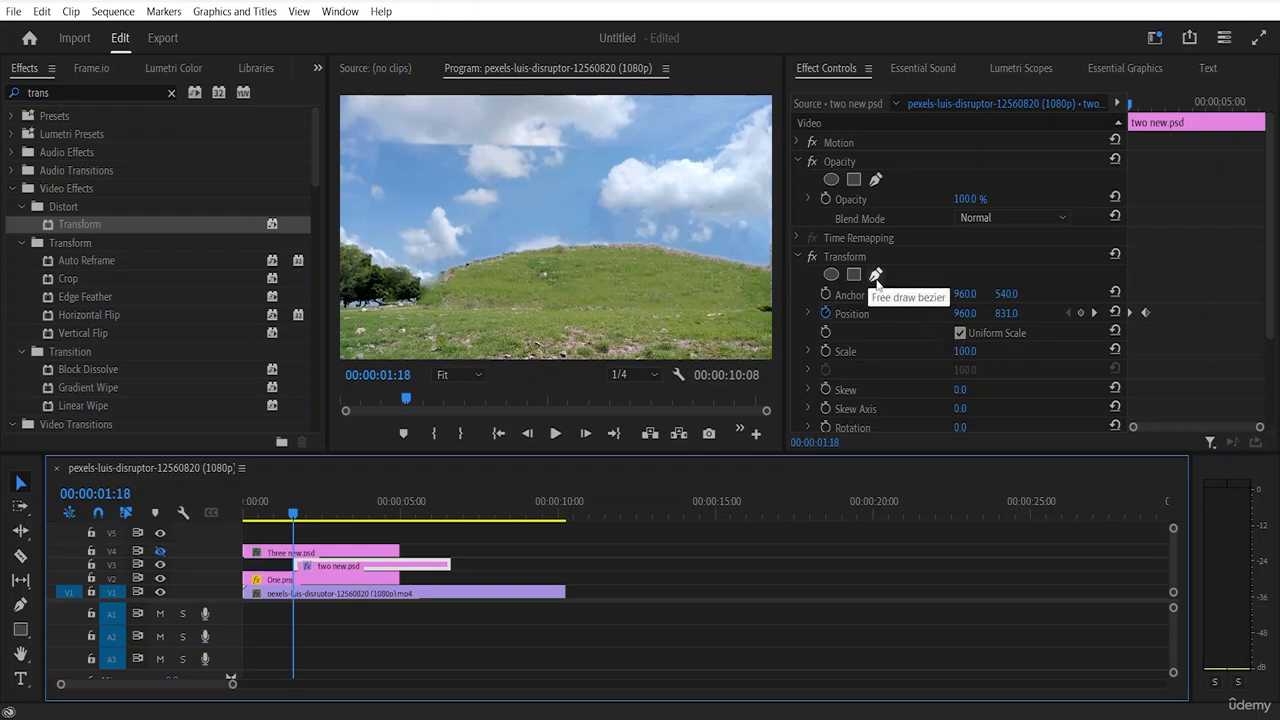
{"action": "left_click", "coordinate": [873, 183]}
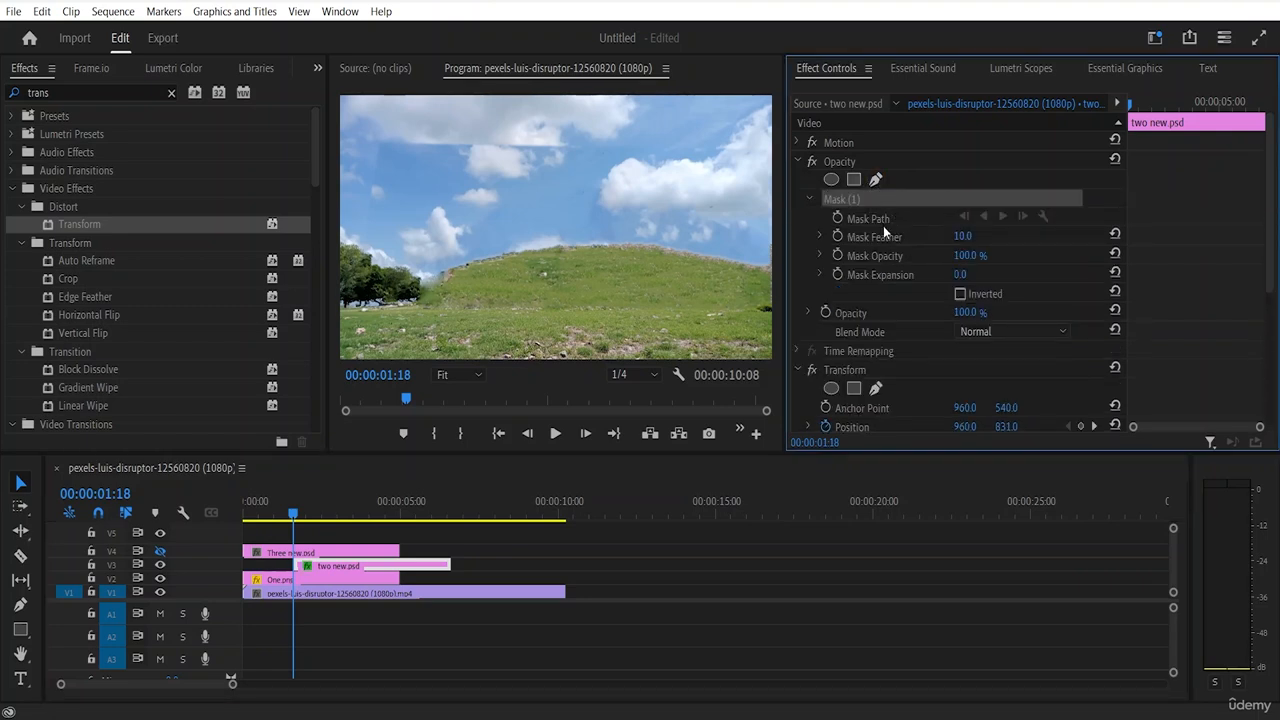
{"action": "left_click", "coordinate": [384, 266]}
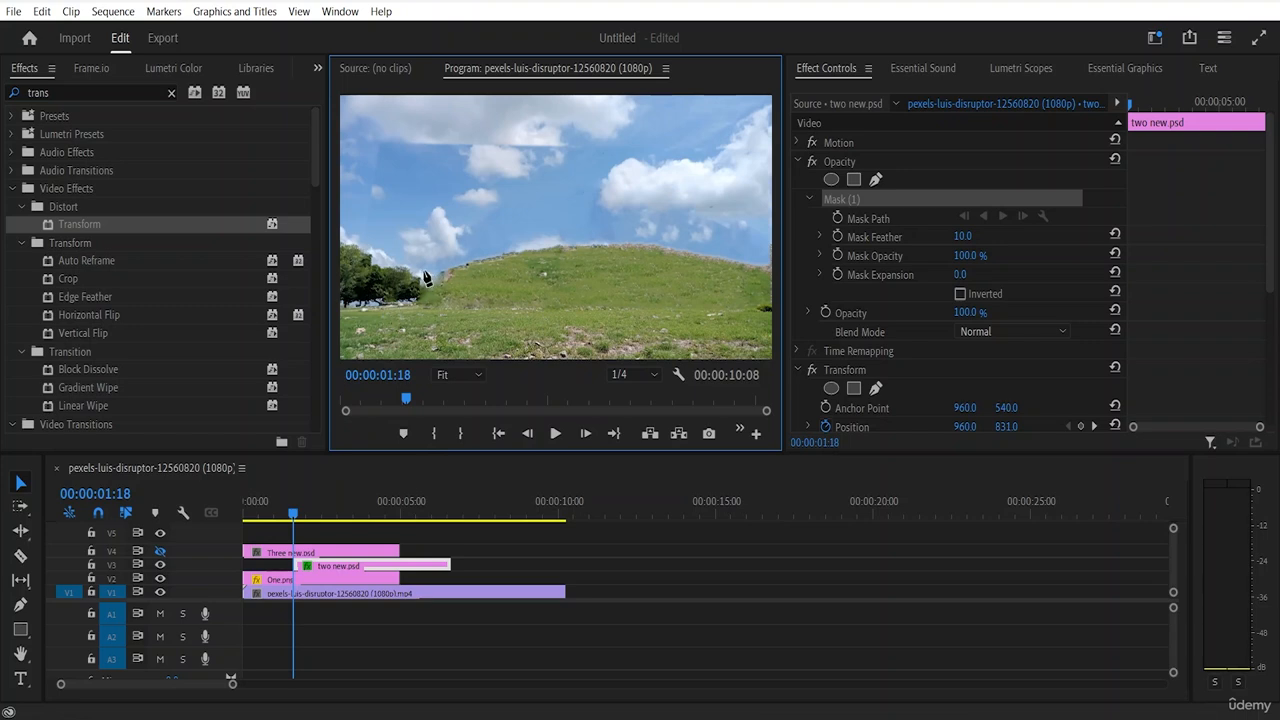
{"action": "left_click", "coordinate": [861, 181]}
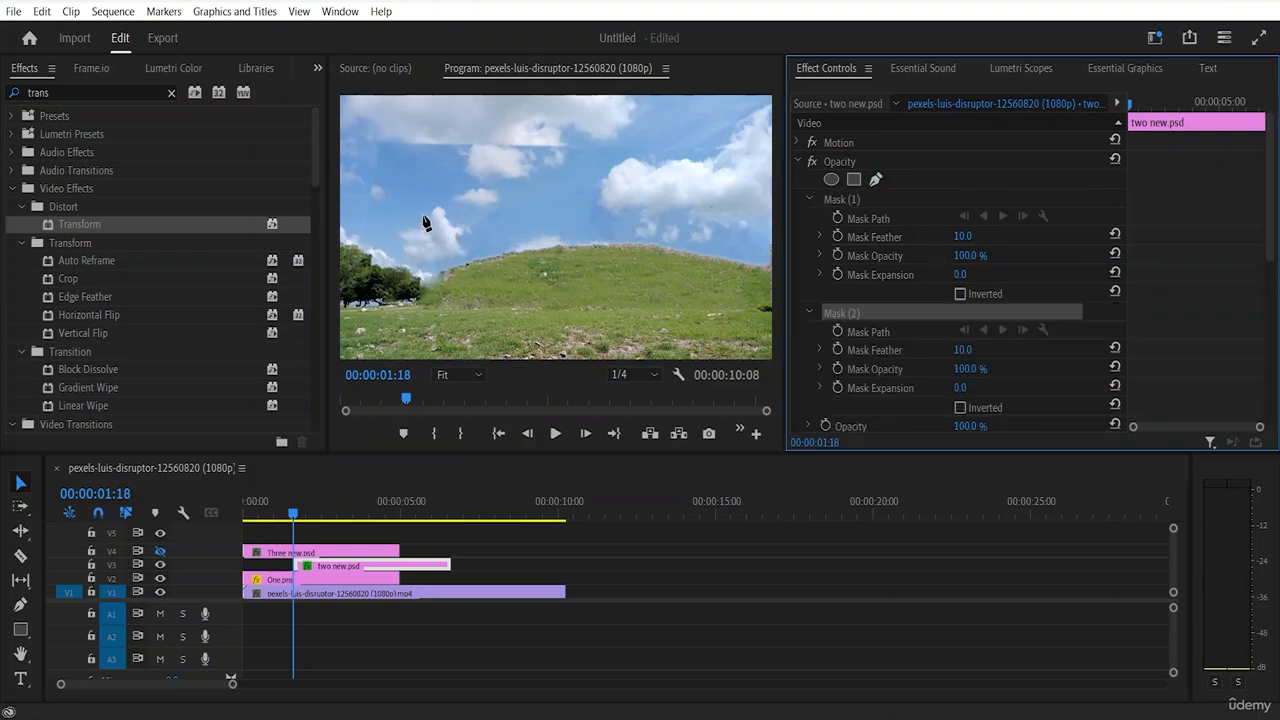
{"action": "left_click", "coordinate": [400, 200]}
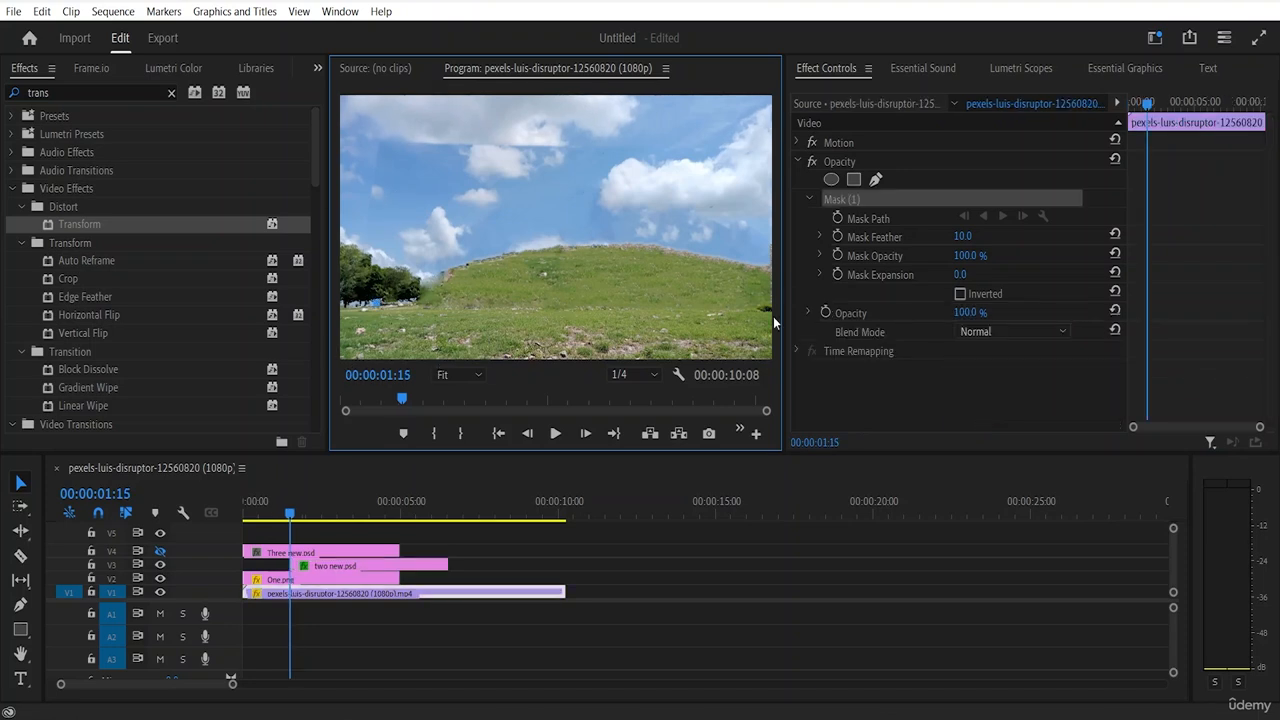
Step: Draw a freeform opacity mask on the V1 pexels footage clip, following the ground line and enclosing the hill above it
{"action": "left_click", "coordinate": [768, 309]}
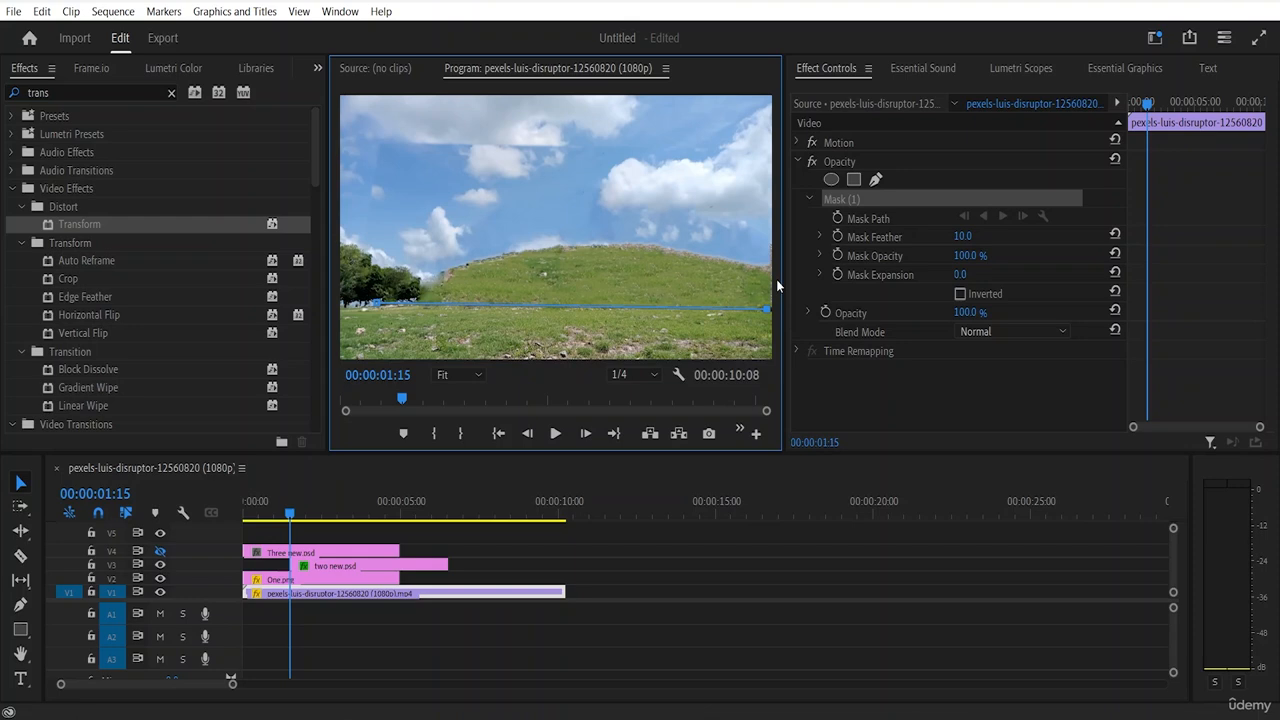
{"action": "left_click", "coordinate": [769, 216]}
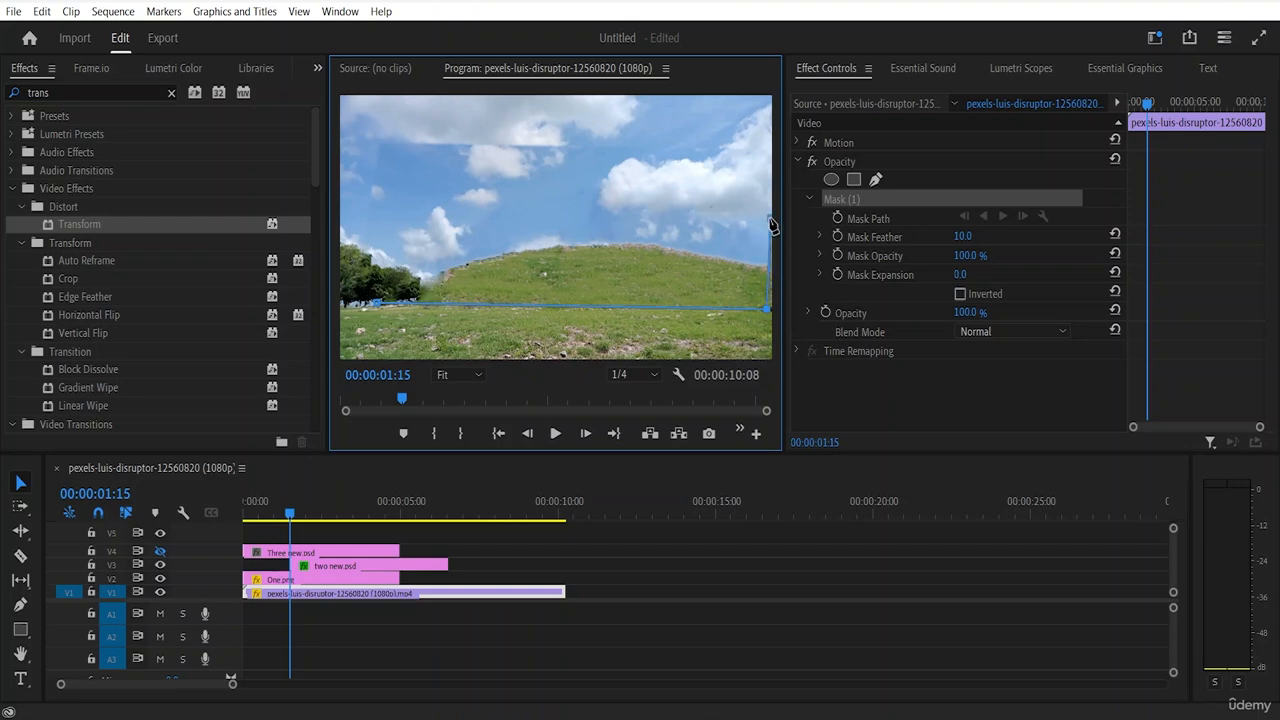
{"action": "left_click", "coordinate": [362, 232]}
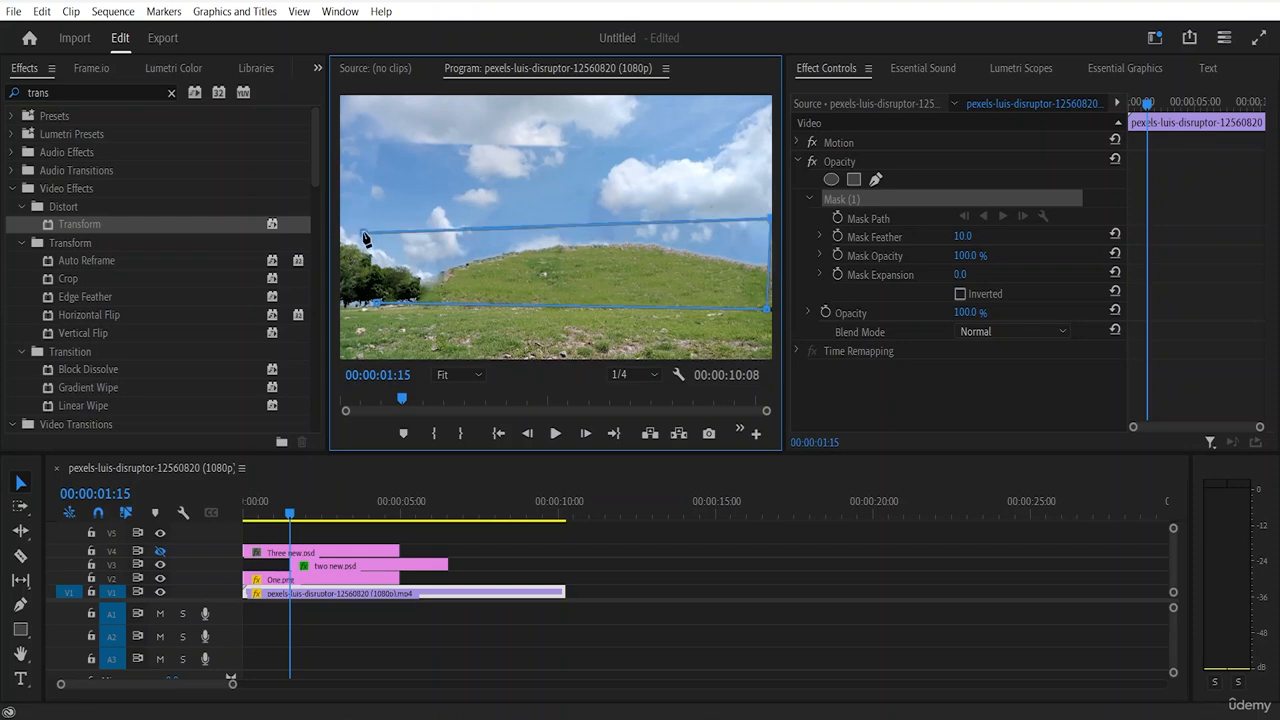
{"action": "left_click", "coordinate": [374, 304]}
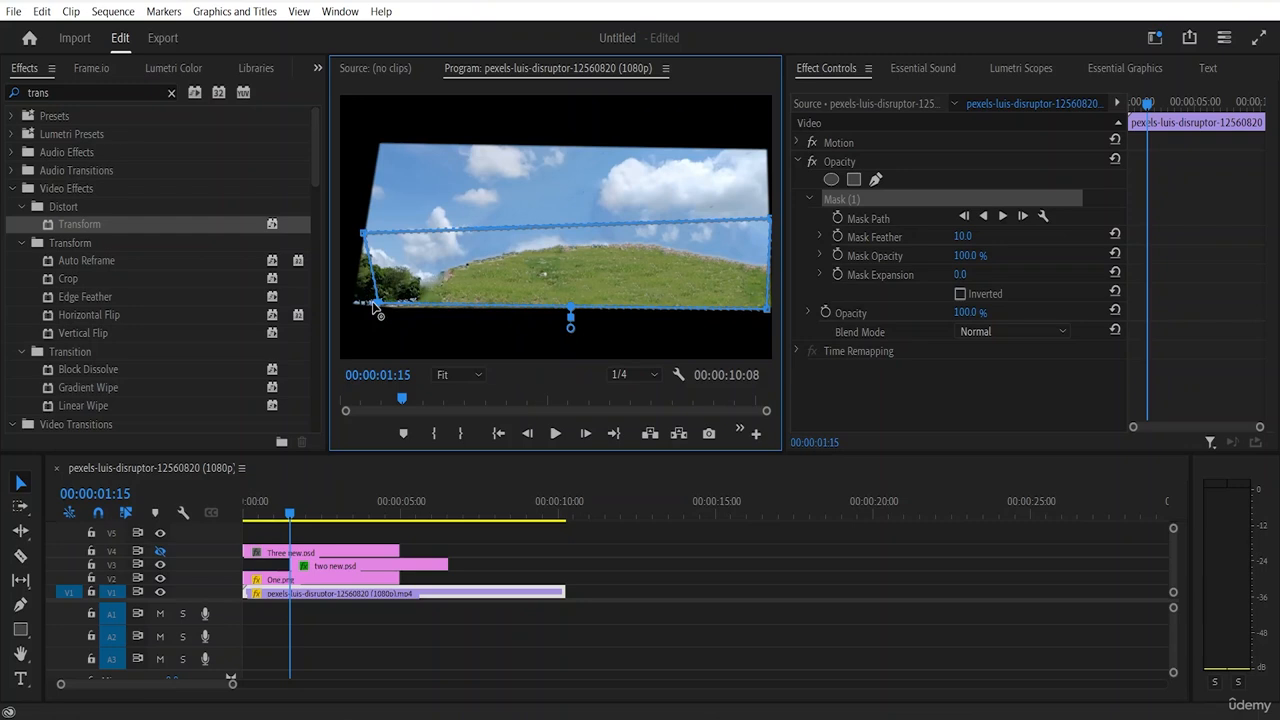
{"action": "key", "text": "ctrl+z"}
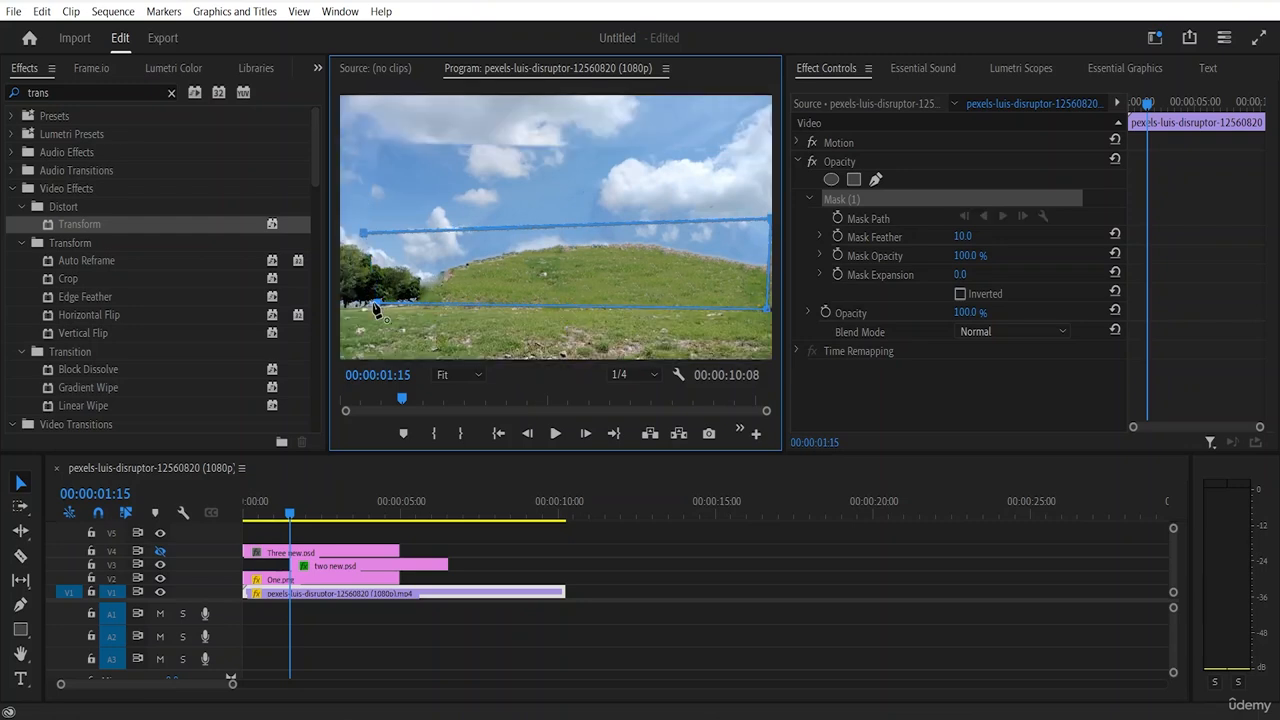
{"action": "left_click", "coordinate": [375, 305]}
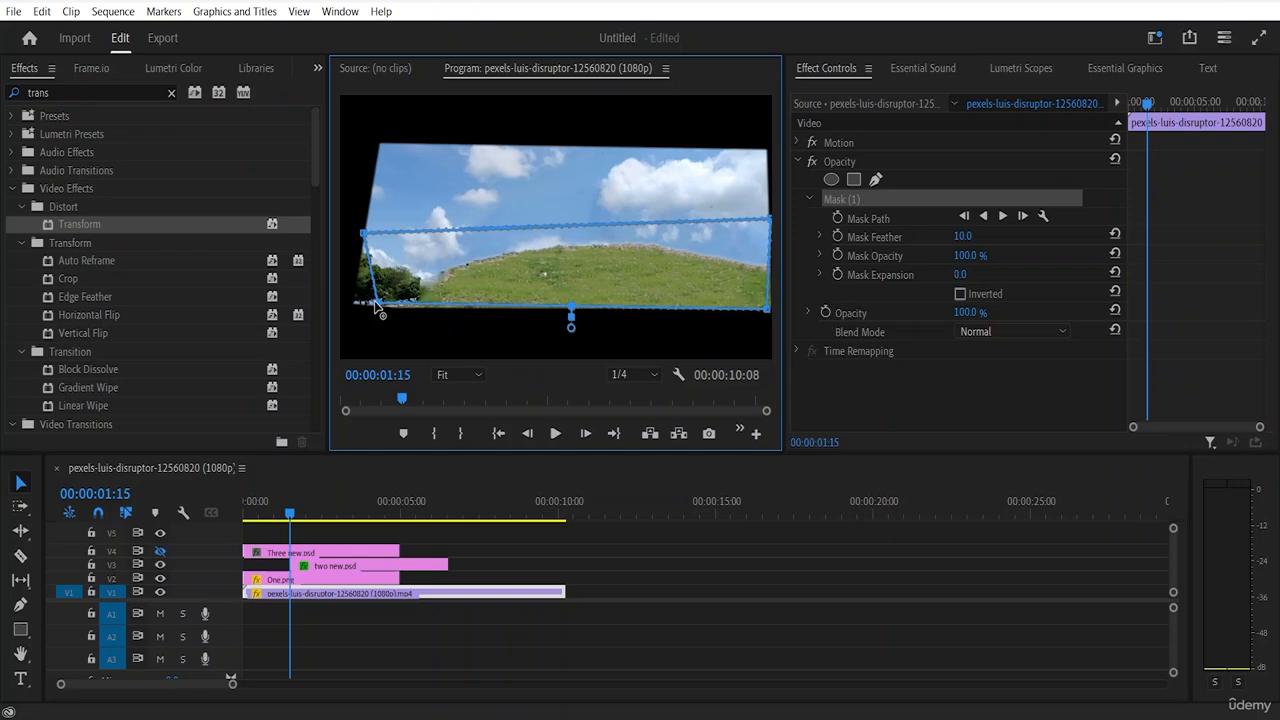
{"action": "key", "text": "ctrl+z"}
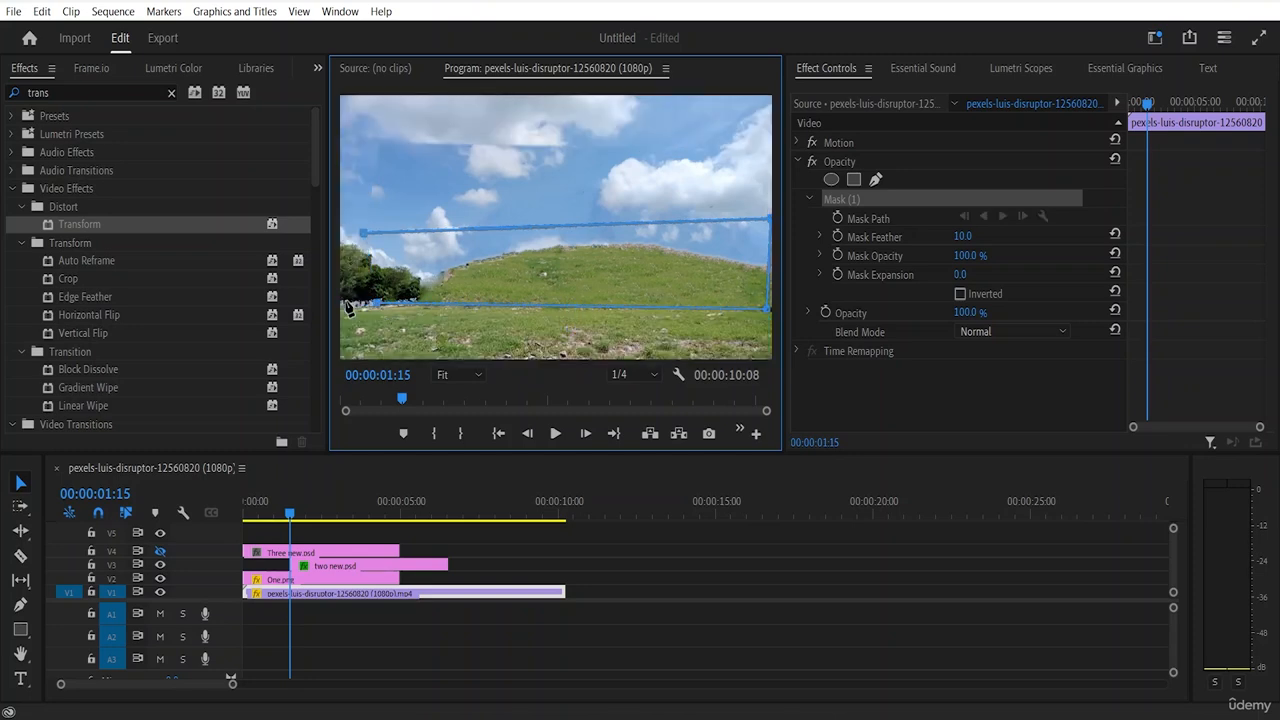
{"action": "left_click", "coordinate": [348, 304]}
Step: Replay the sequence from before the two new.psd clip through 00:00:02:15 to check how the section rises behind the ground
{"action": "key", "text": "space"}
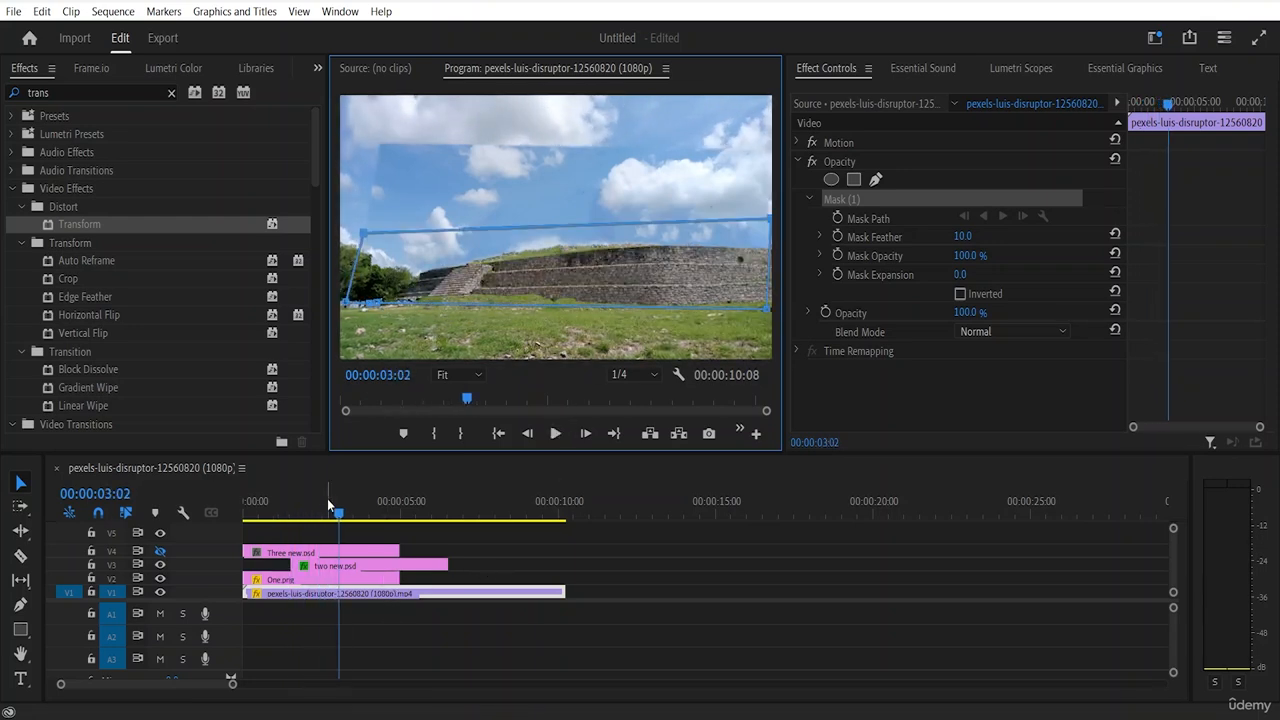
{"action": "mouse_move", "coordinate": [337, 513]}
{"action": "left_mouse_down"}
{"action": "mouse_move", "coordinate": [276, 515]}
{"action": "mouse_move", "coordinate": [316, 520]}
{"action": "left_mouse_up"}
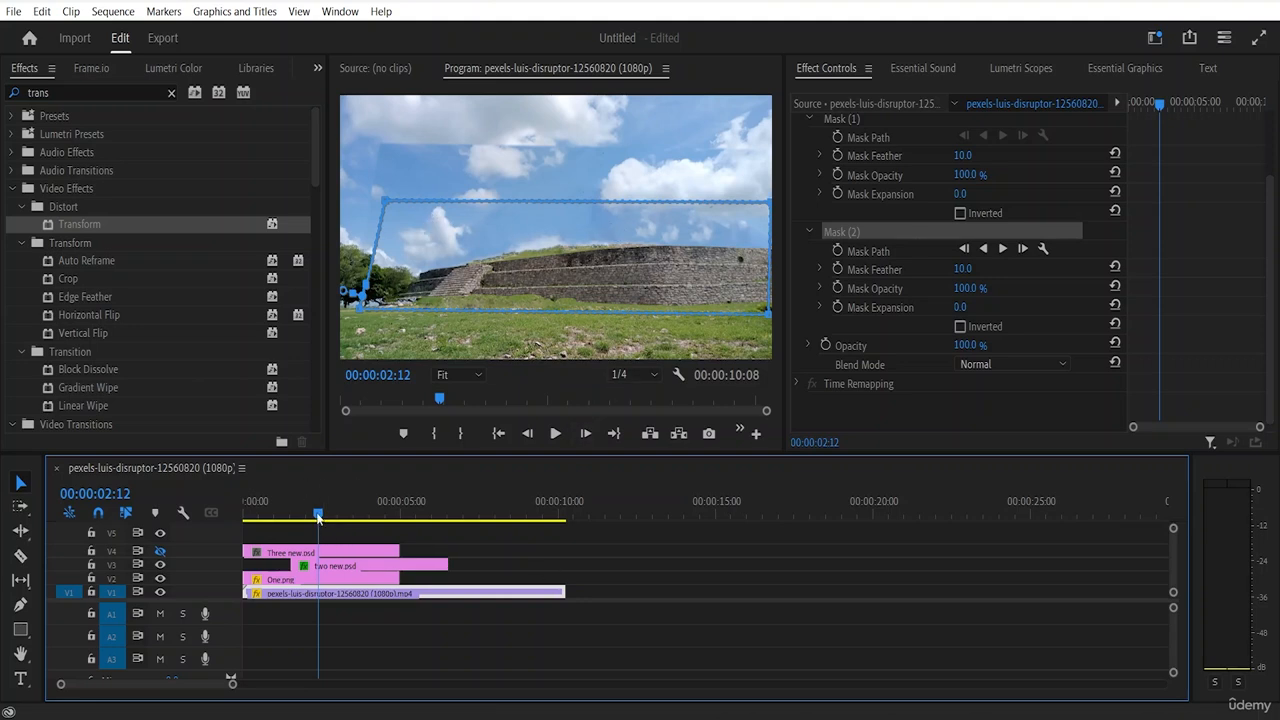
{"action": "left_click_drag", "start_coordinate": [318, 516], "coordinate": [262, 510]}
{"action": "key", "text": "space"}
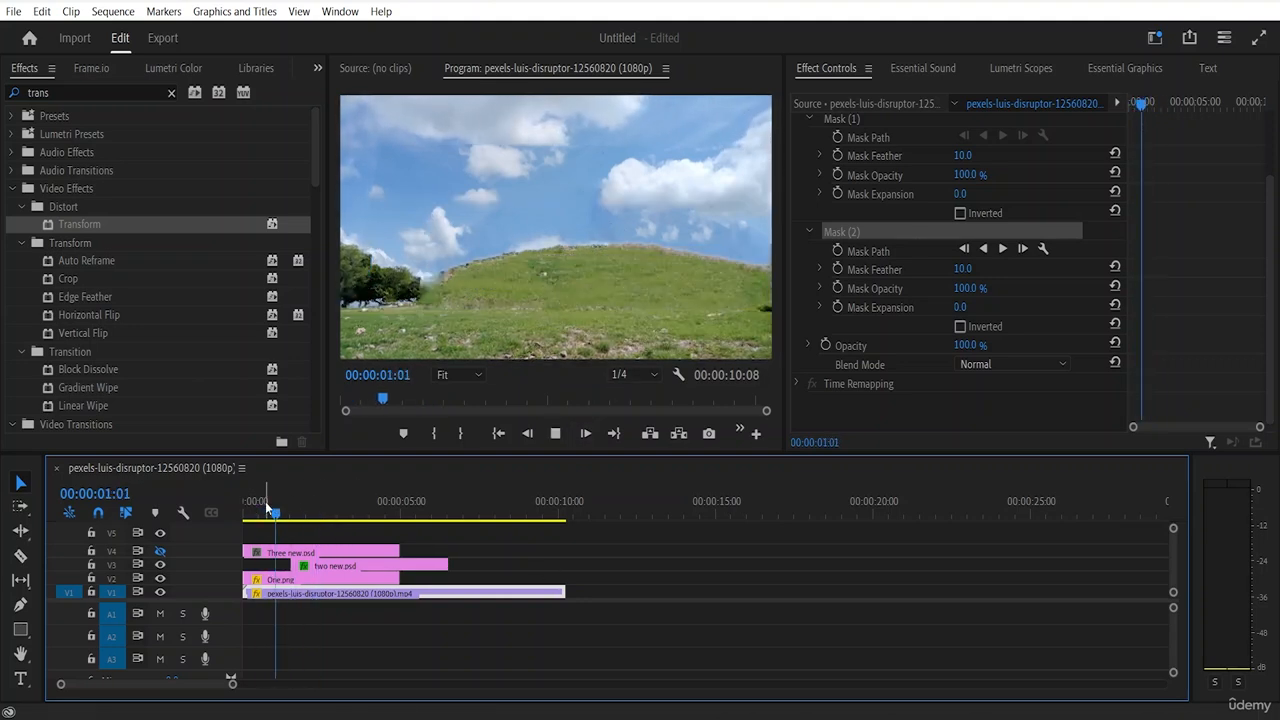
{"action": "key", "text": "space"}
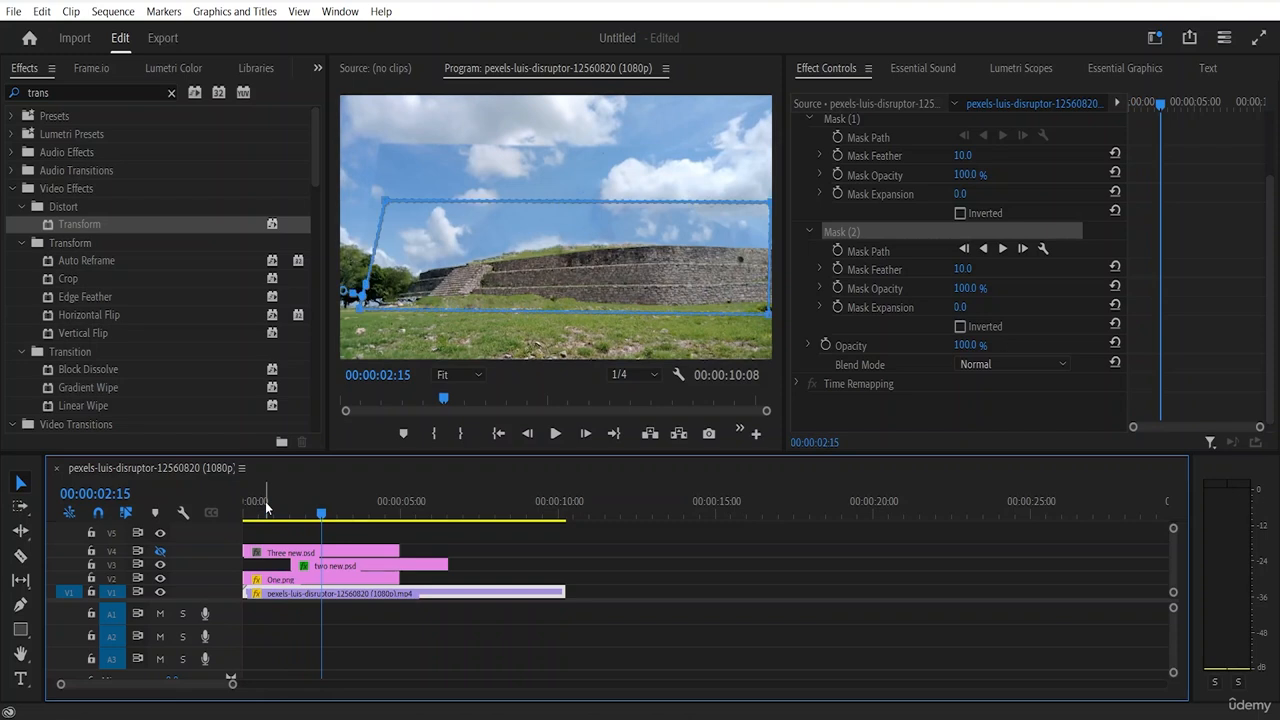
Step: Move the Three new.psd clip along V4 to start at about three seconds, and play on from 00:00:02:15
{"action": "left_click_drag", "start_coordinate": [338, 548], "coordinate": [442, 556]}
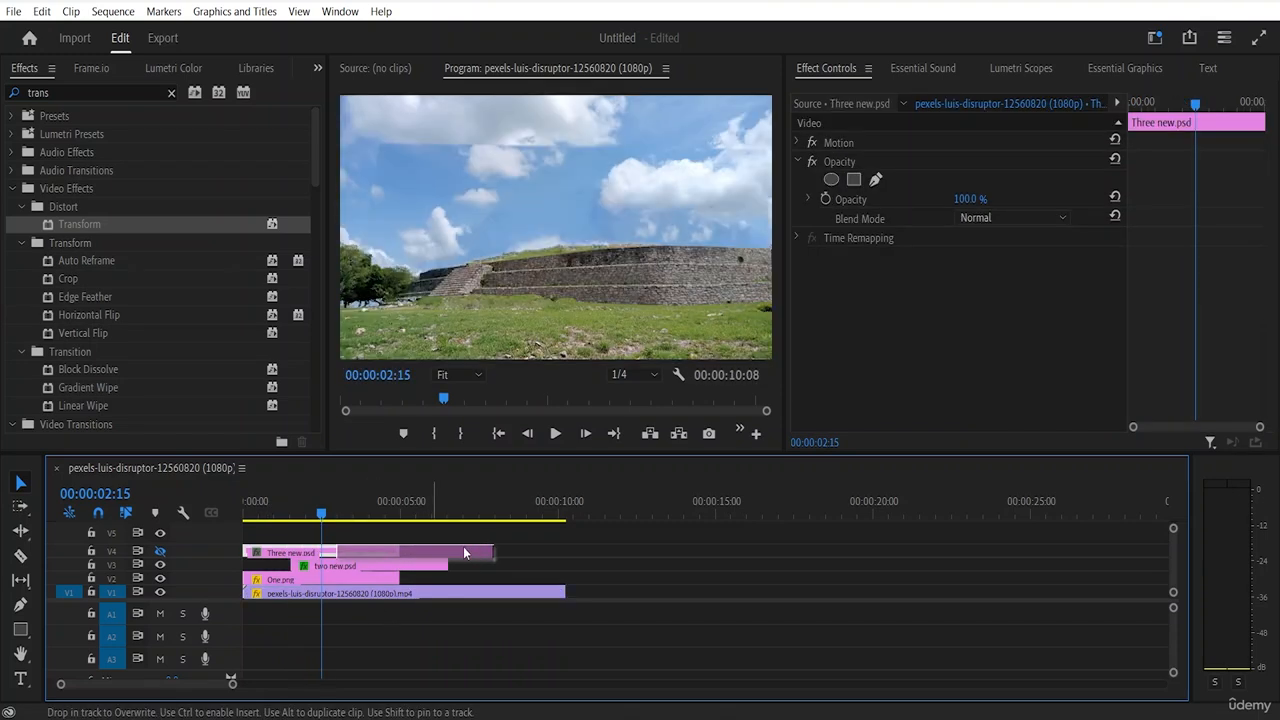
{"action": "left_click", "coordinate": [391, 615]}
{"action": "key", "text": "space"}
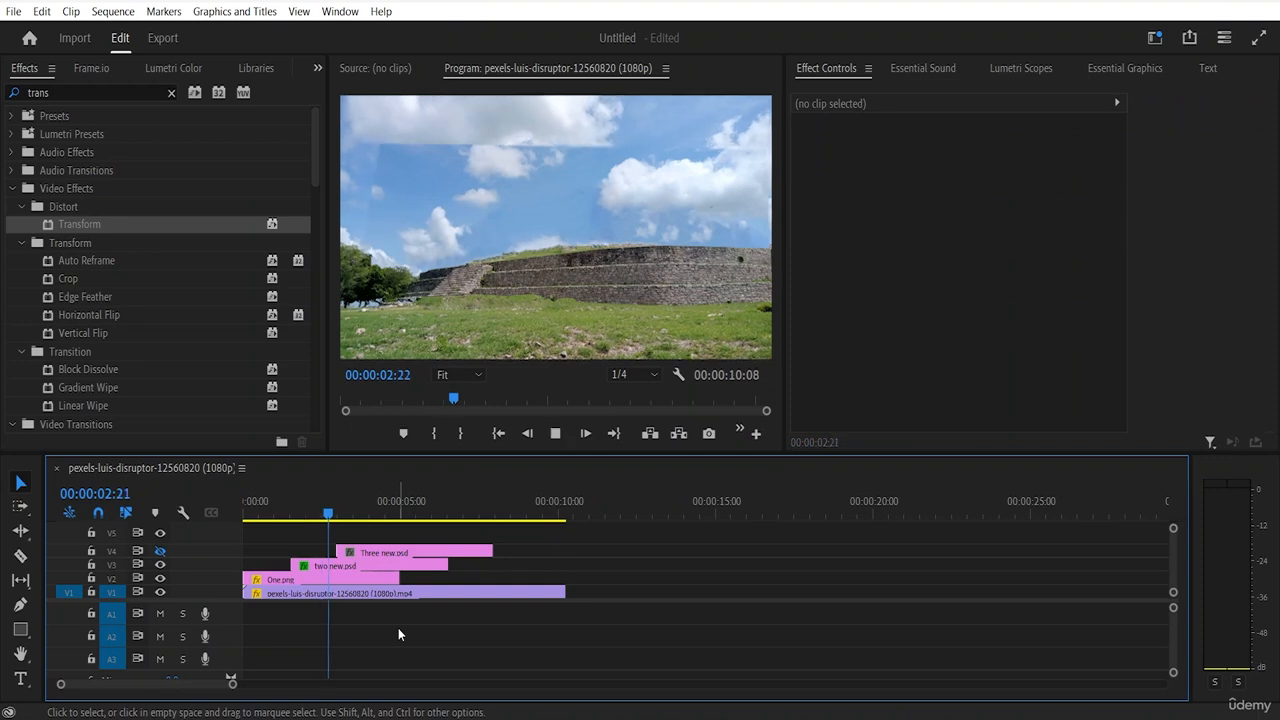
Step: Play the sequence on to 00:00:04:18, select the Three new.psd clip and return the playhead to 00:00:02:29 near the clip's start
{"action": "key", "text": "space"}
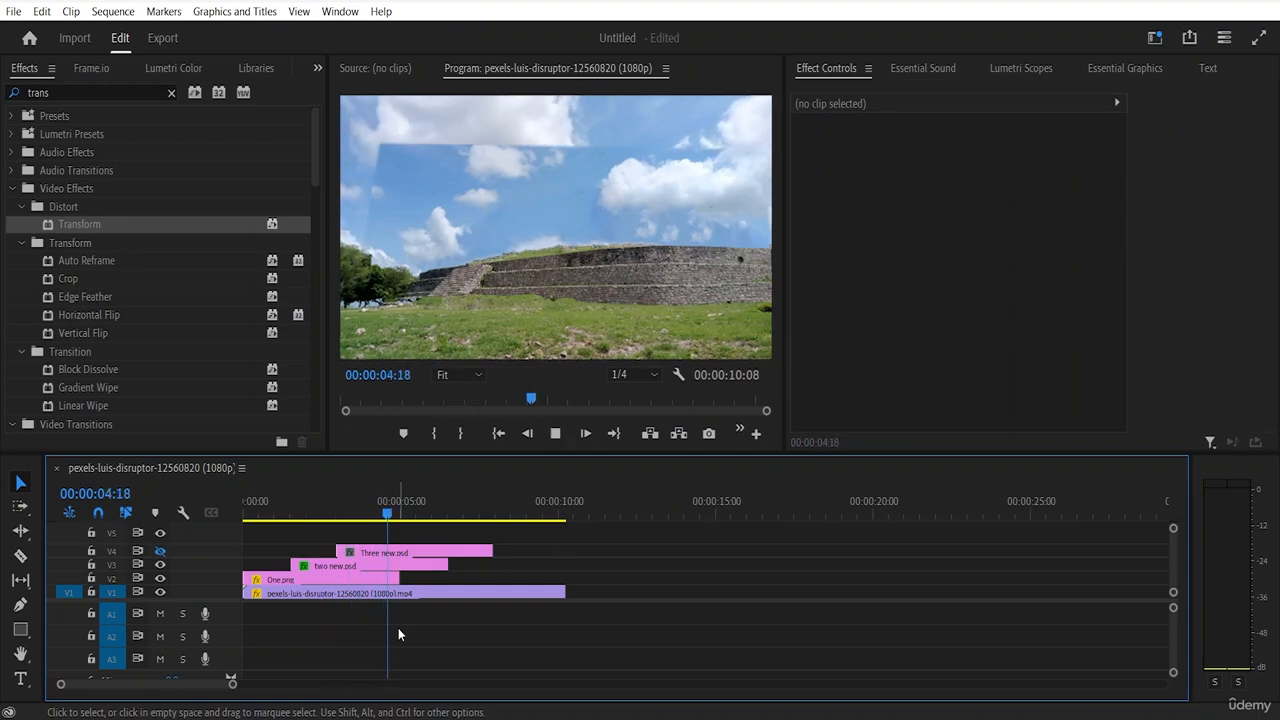
{"action": "key", "text": "d"}
{"action": "left_click", "coordinate": [426, 559]}
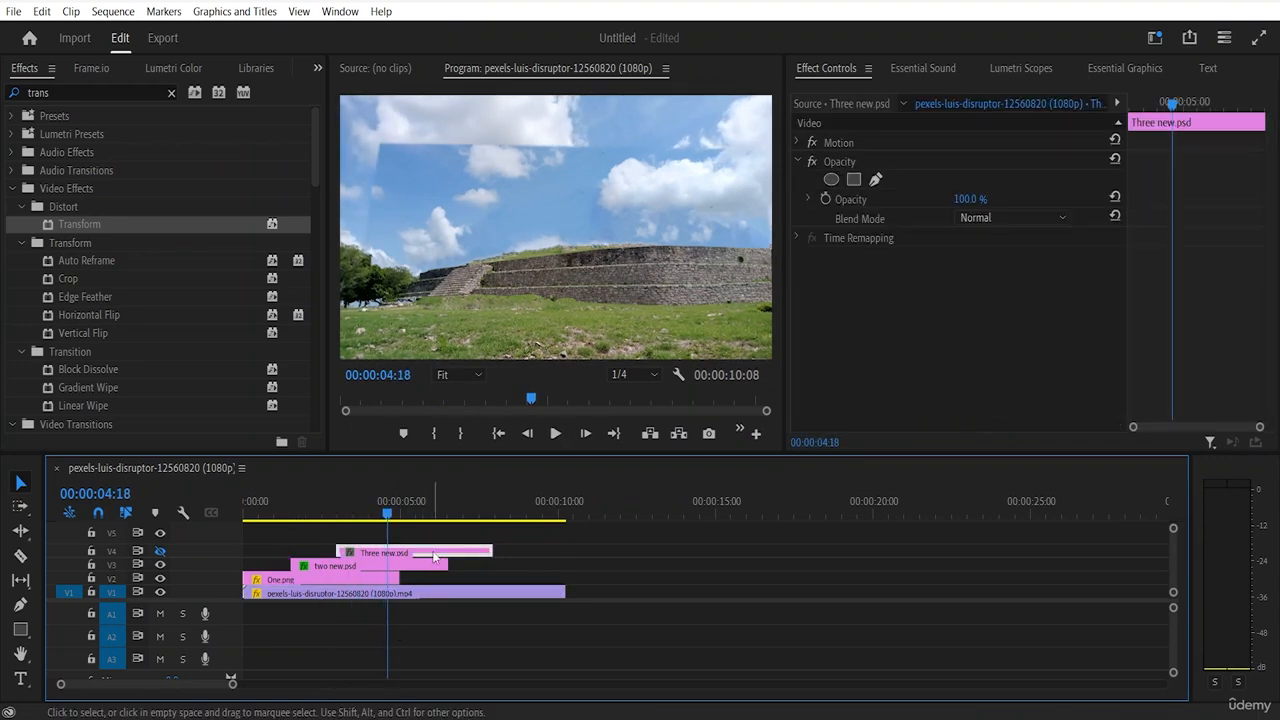
{"action": "left_click", "coordinate": [556, 569]}
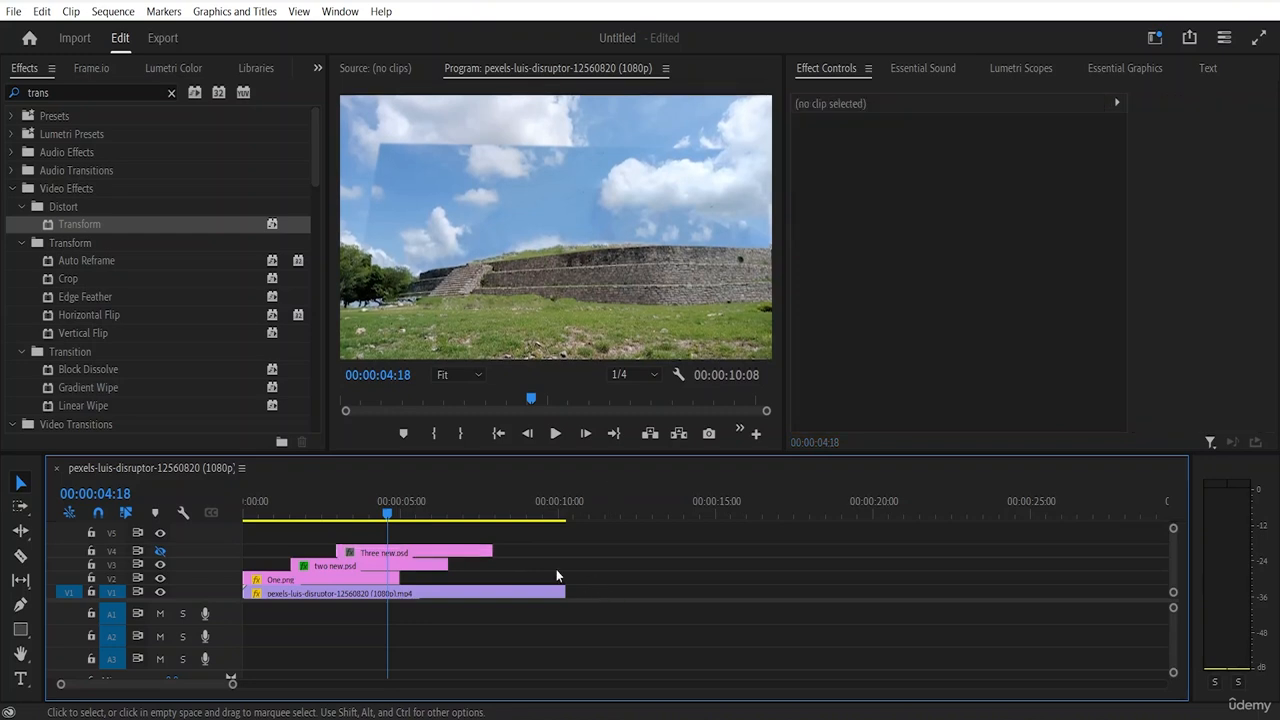
{"action": "left_click", "coordinate": [395, 551]}
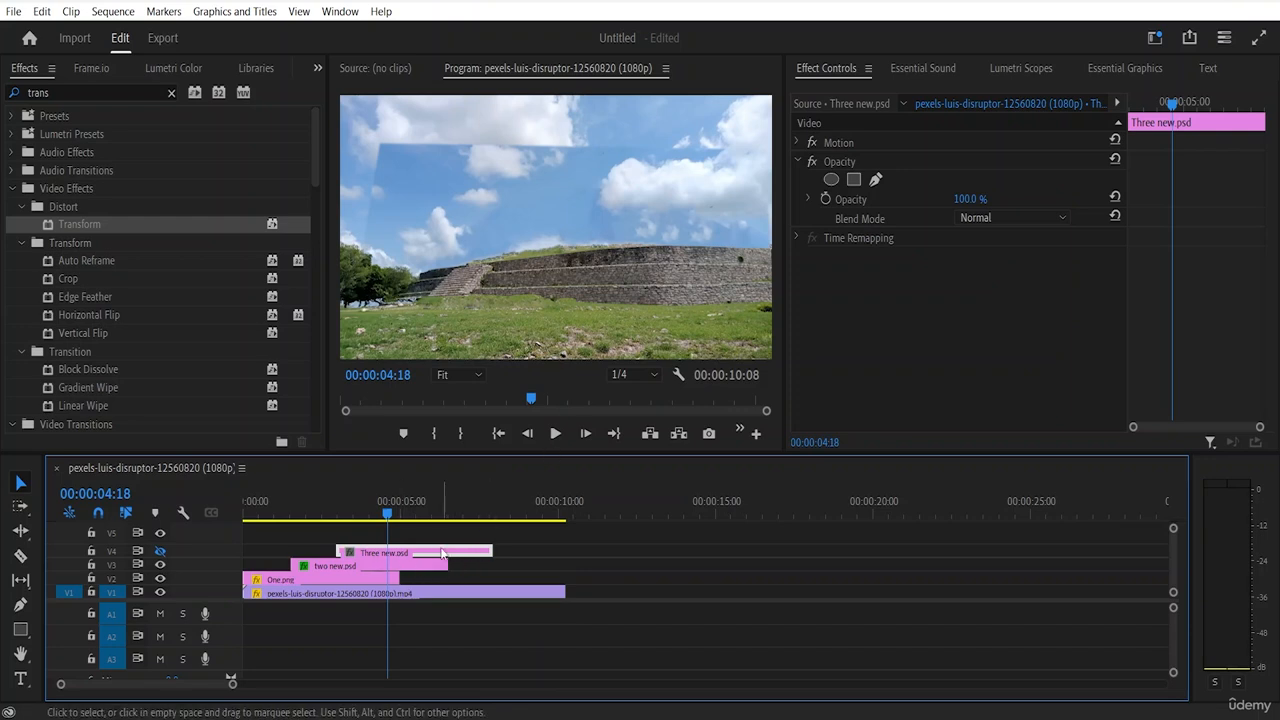
{"action": "left_click_drag", "start_coordinate": [387, 516], "coordinate": [338, 540]}
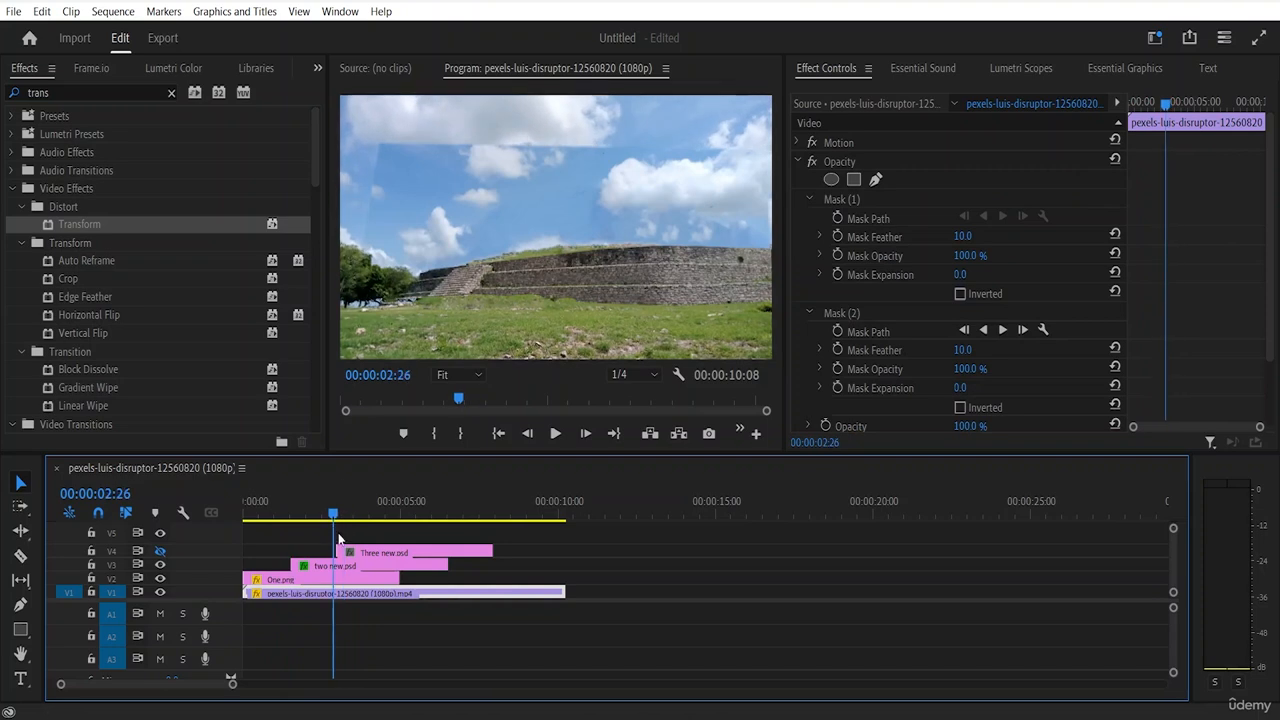
{"action": "left_click", "coordinate": [335, 518]}
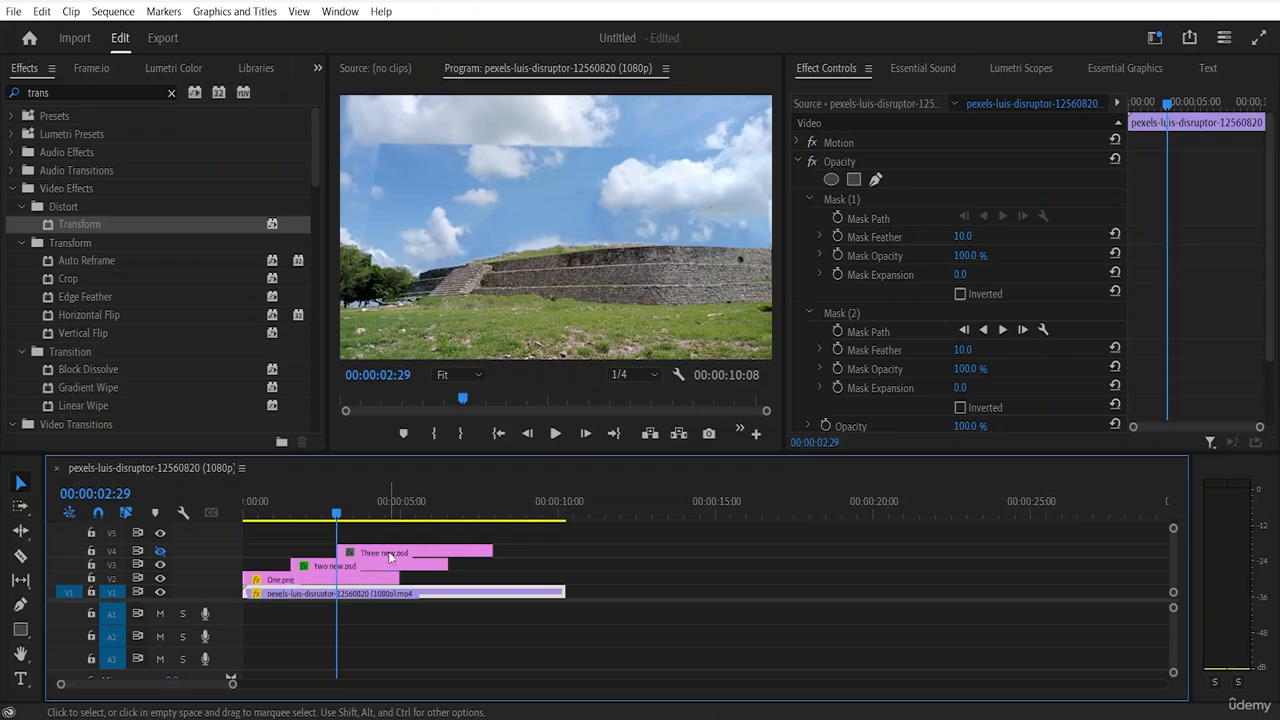
Step: Move the Three new.psd clip along V4 to start where the two new.psd clip ends, and open it to check its cutout
{"action": "left_click_drag", "start_coordinate": [388, 551], "coordinate": [474, 563]}
{"action": "left_click_drag", "start_coordinate": [481, 562], "coordinate": [507, 562]}
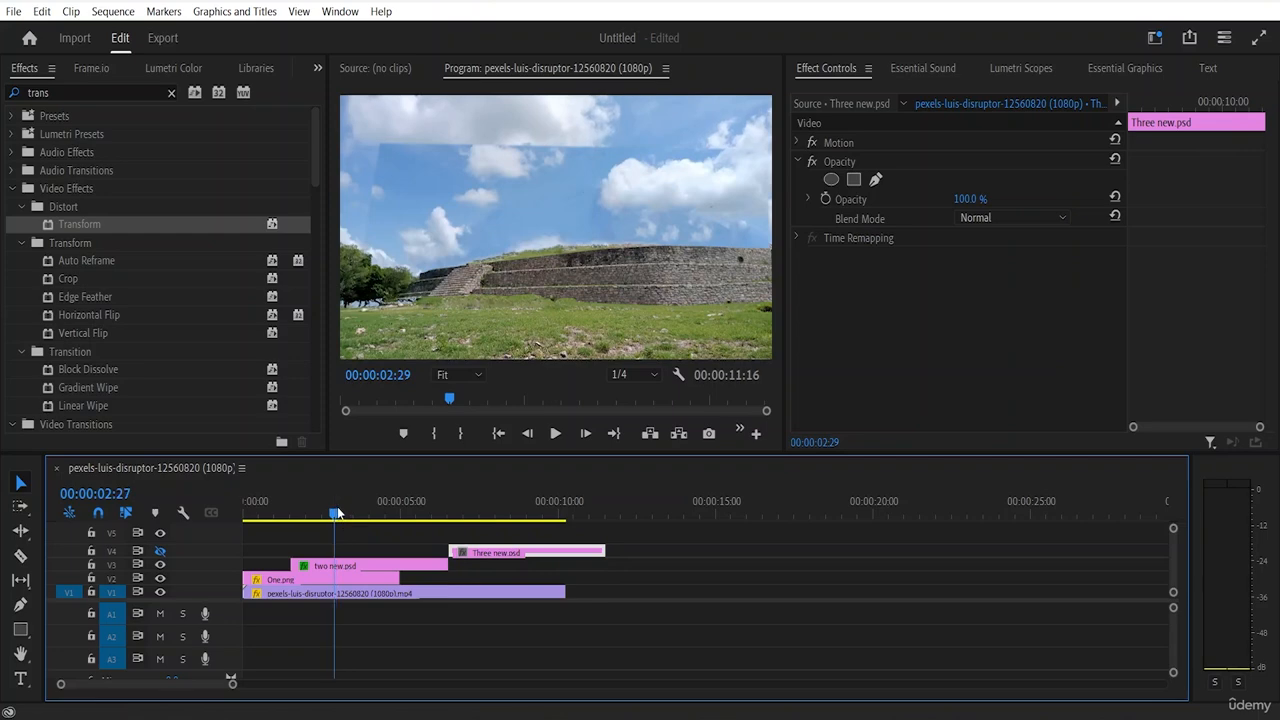
{"action": "left_click_drag", "start_coordinate": [337, 519], "coordinate": [466, 532]}
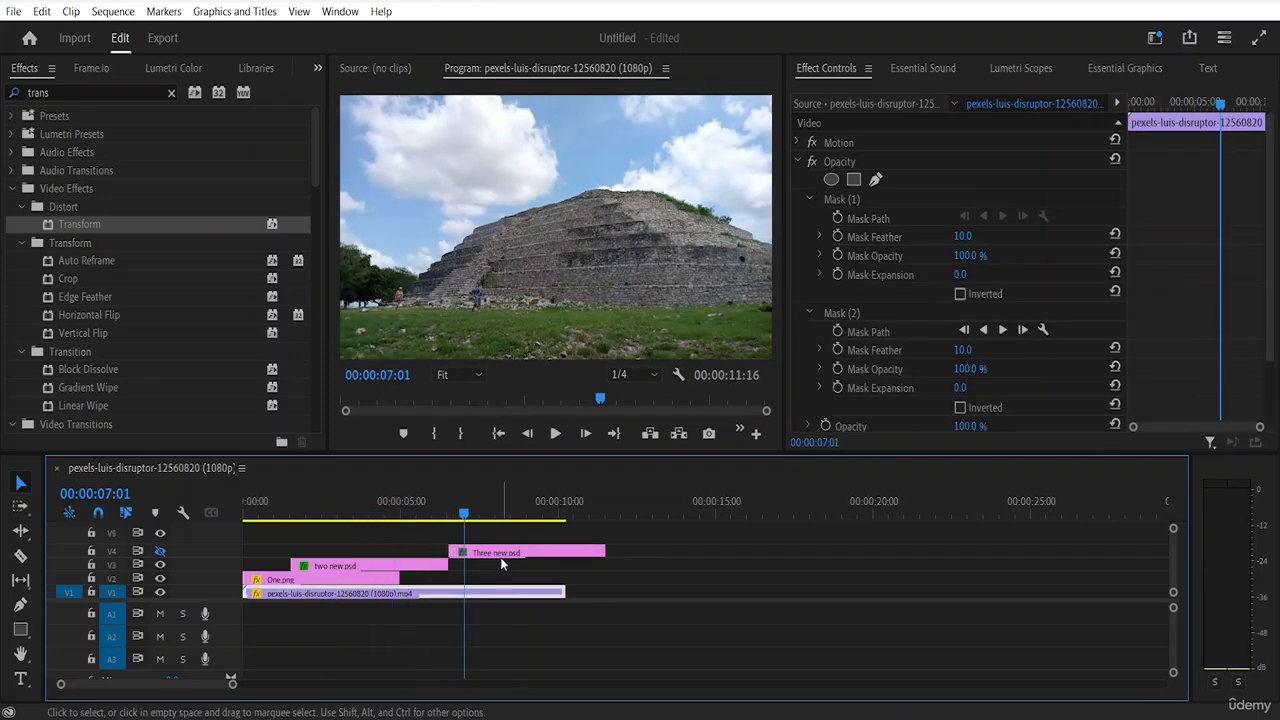
{"action": "double_click", "coordinate": [496, 555]}
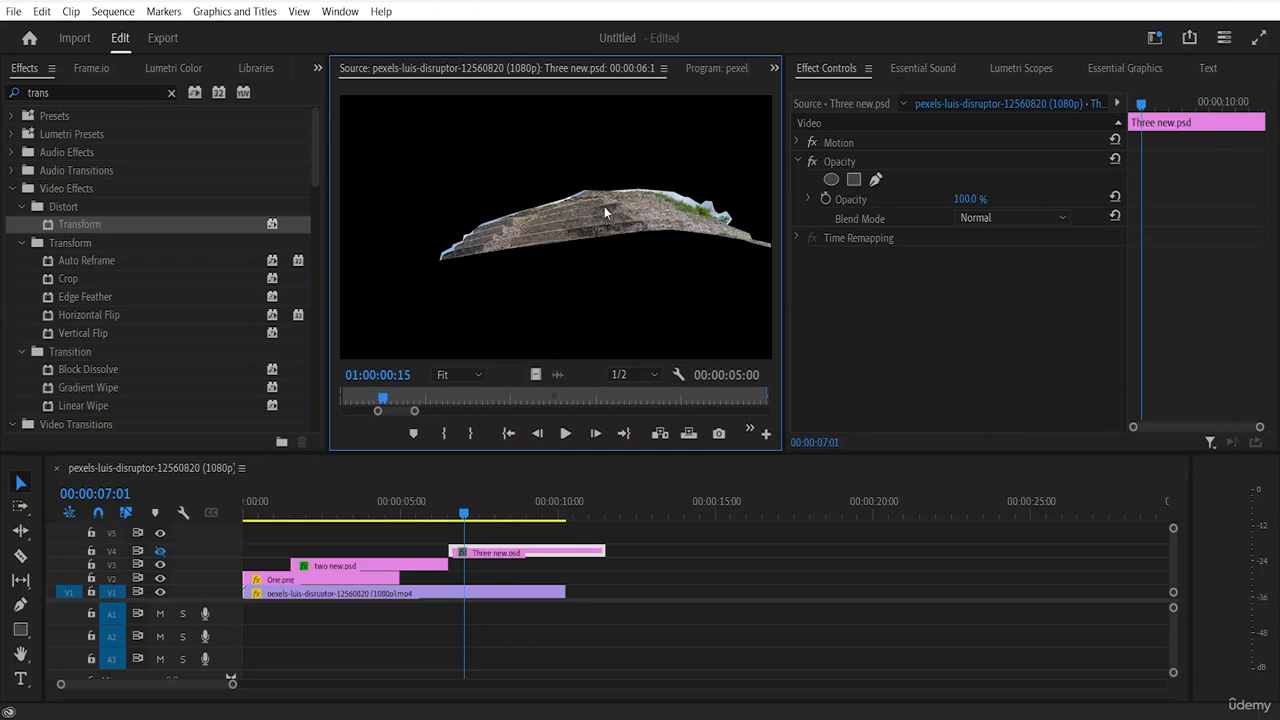
{"action": "left_click", "coordinate": [624, 616]}
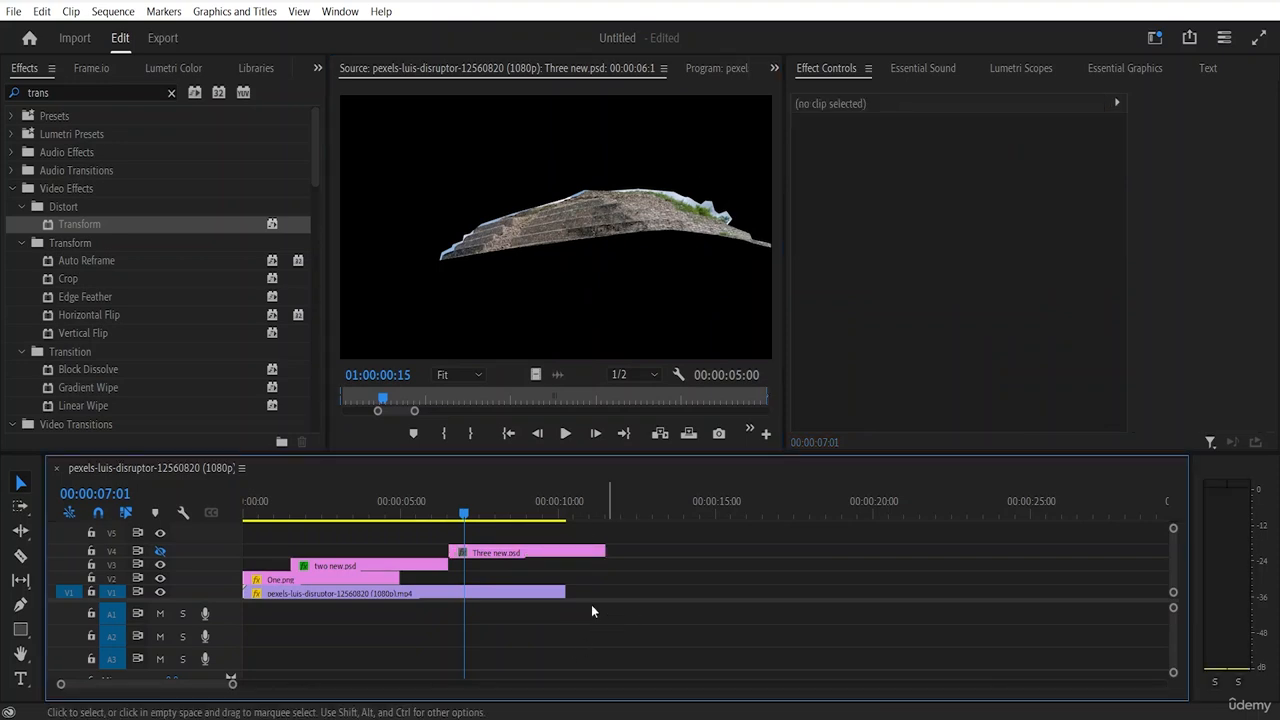
Step: Move the Three new.psd clip along V4 to start at 00:00:02:23 and apply the Distort Transform effect to it
{"action": "left_click_drag", "start_coordinate": [492, 555], "coordinate": [405, 552]}
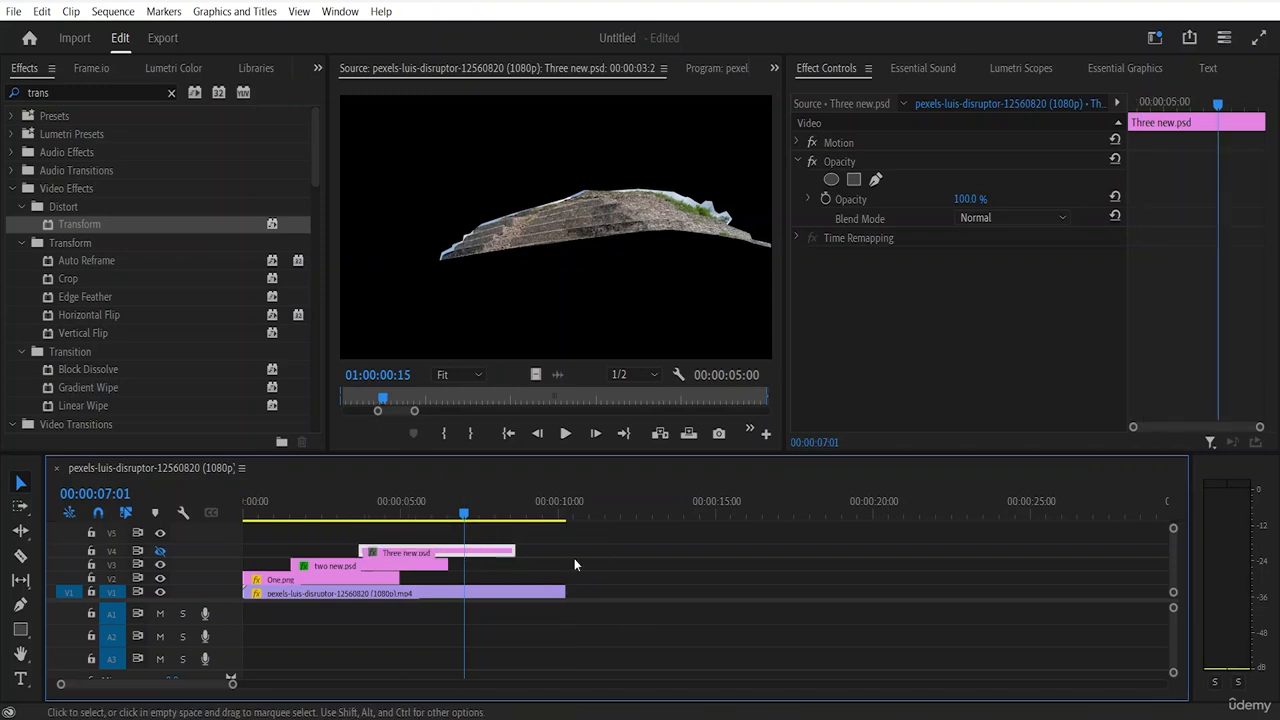
{"action": "left_click", "coordinate": [643, 565]}
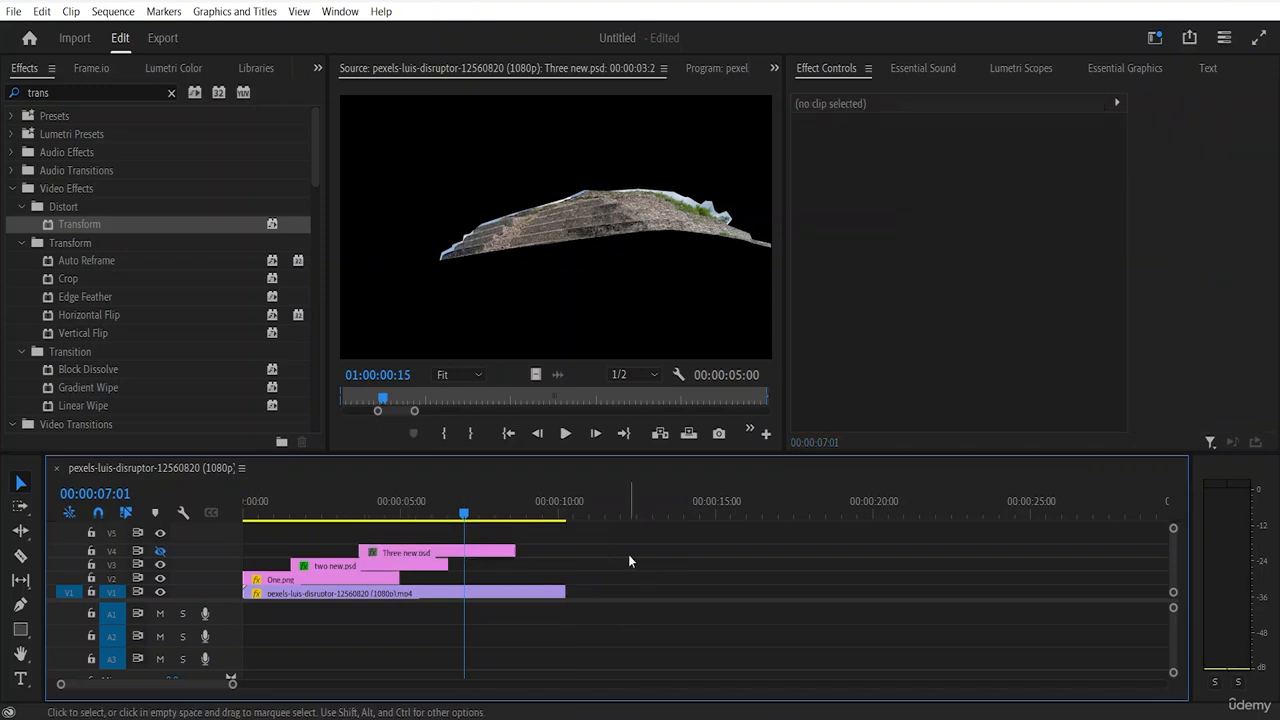
{"action": "double_click", "coordinate": [82, 240]}
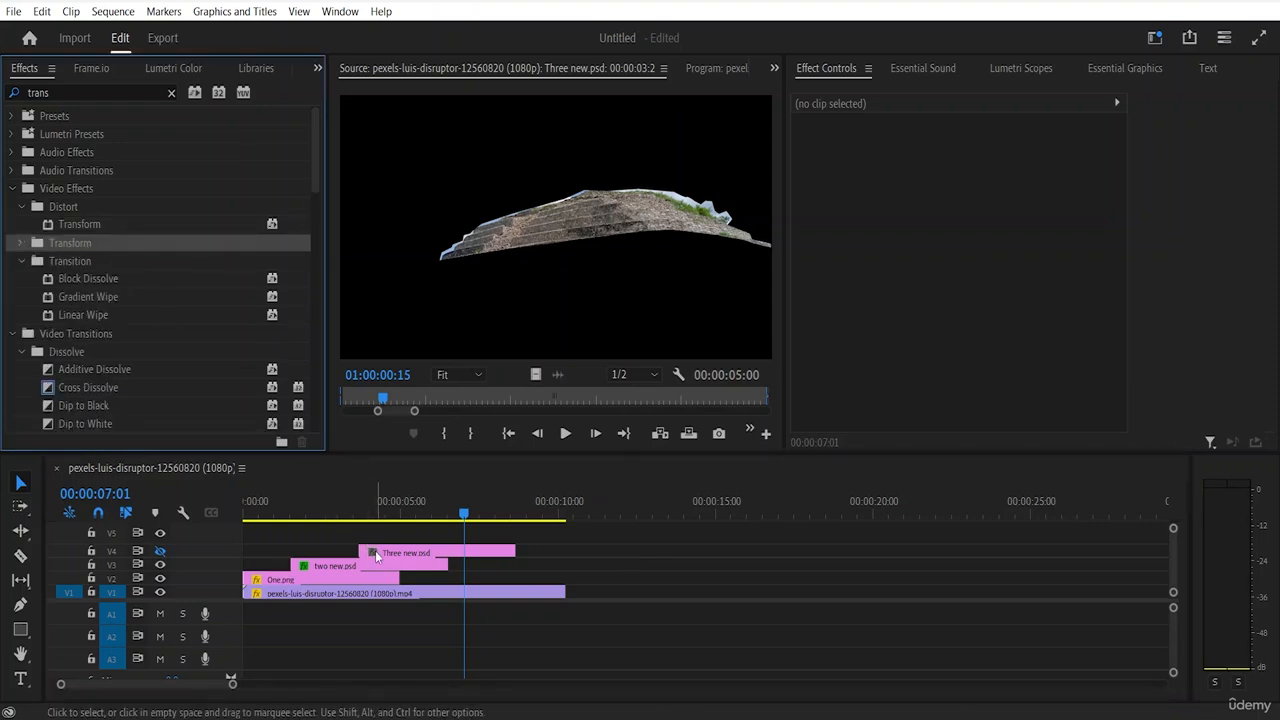
{"action": "left_click", "coordinate": [80, 93]}
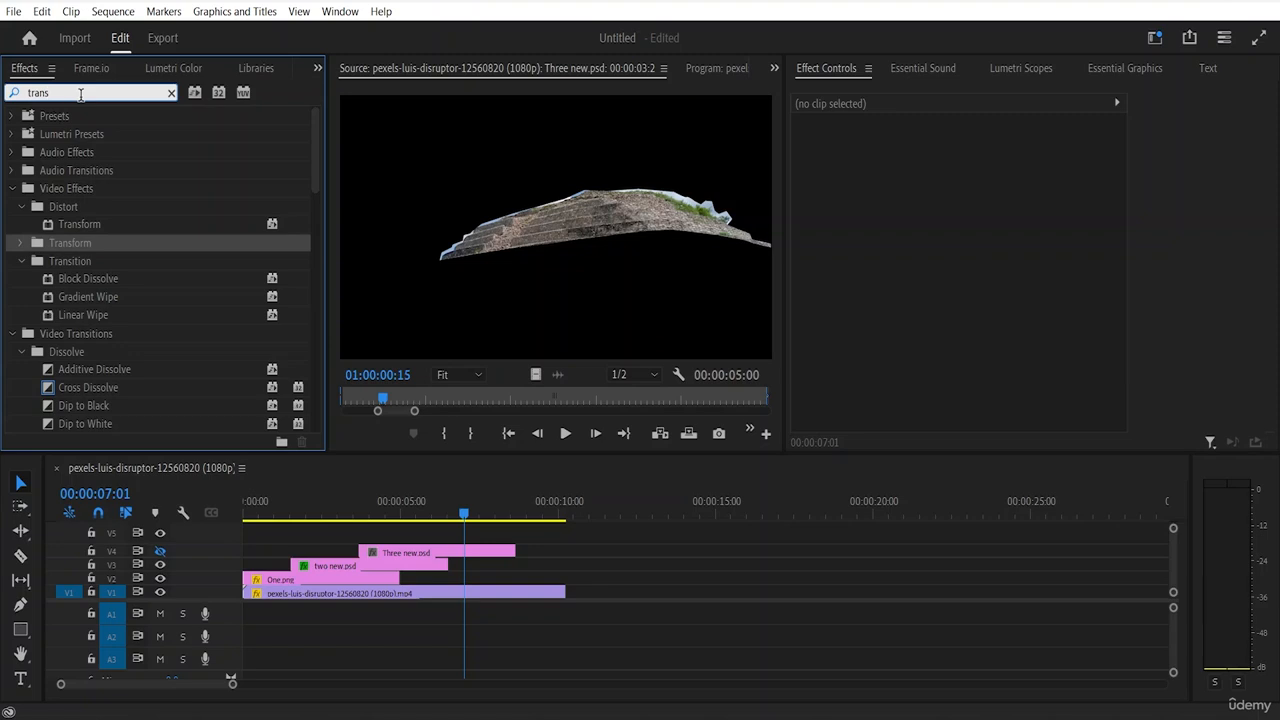
{"action": "type", "text": "sf"}
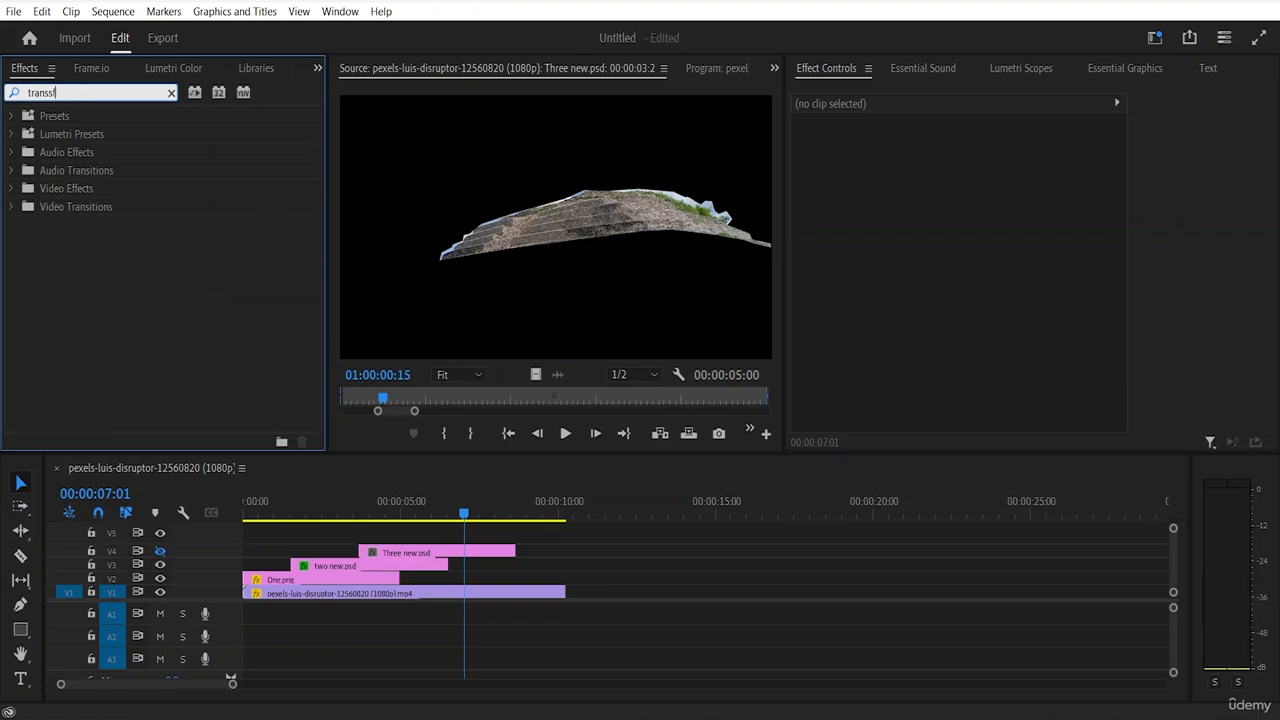
{"action": "key", "text": "BackSpace"}
{"action": "key", "text": "BackSpace"}
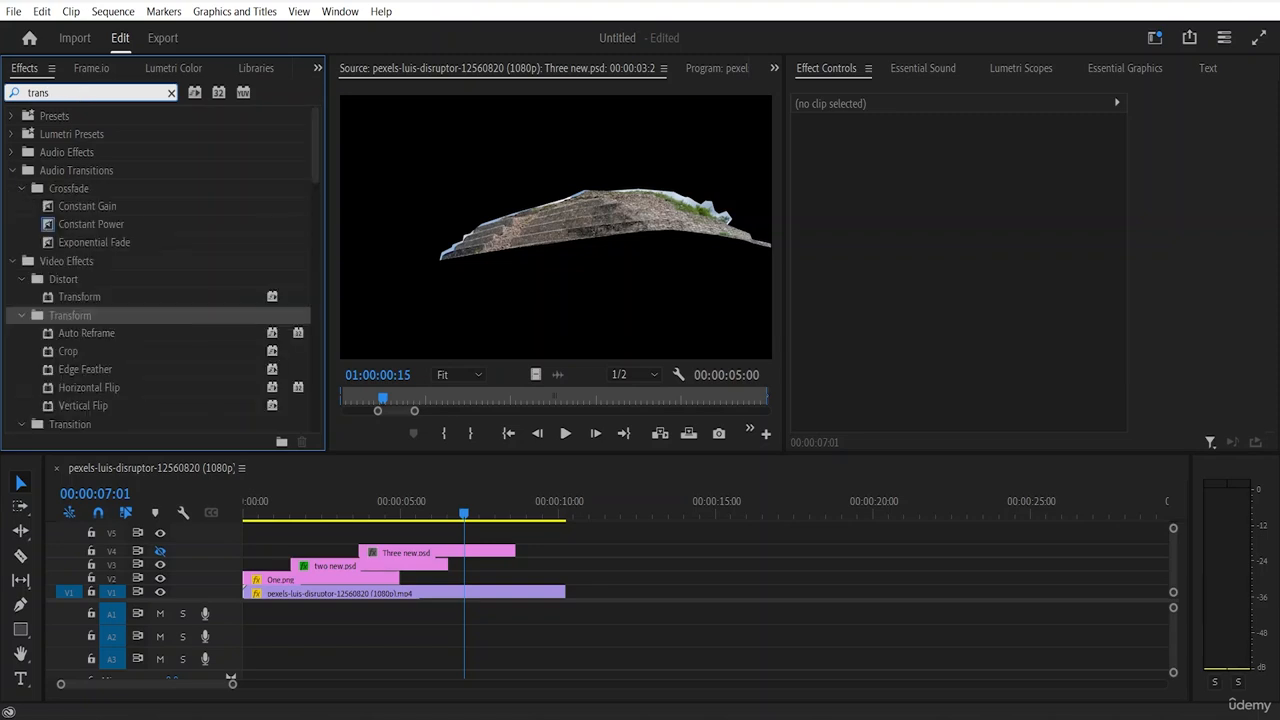
{"action": "left_click", "coordinate": [100, 303]}
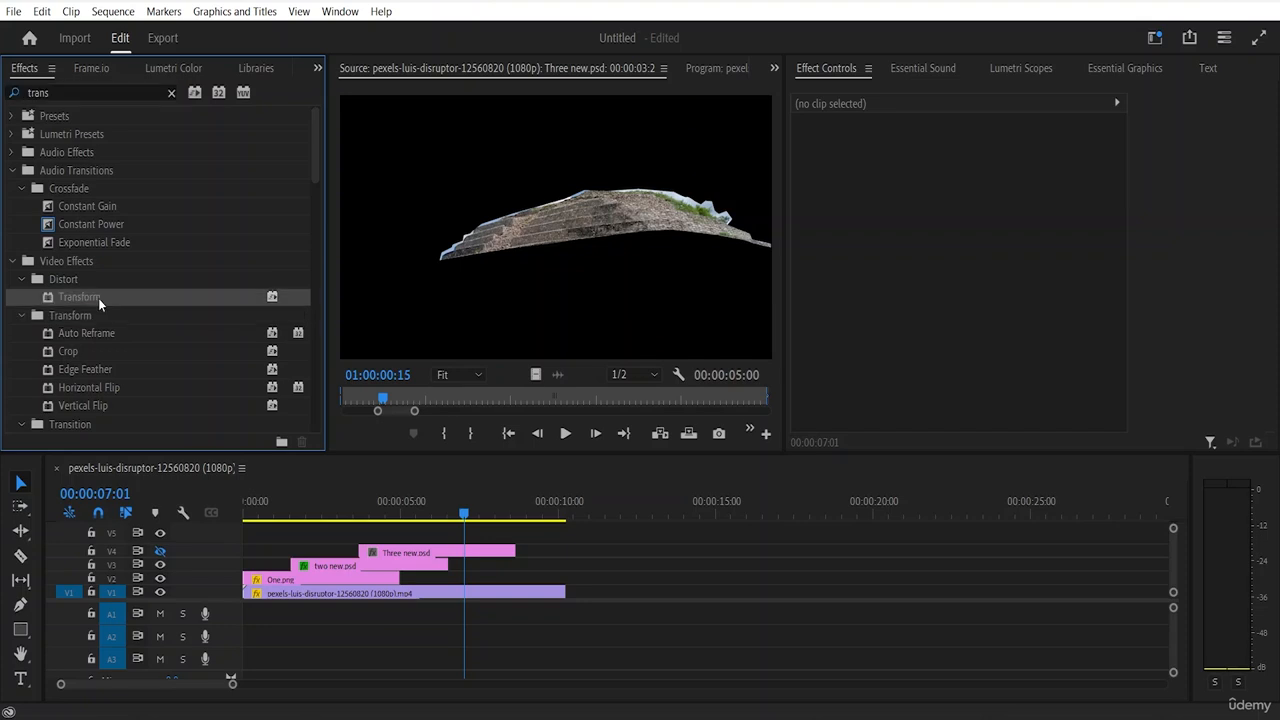
{"action": "left_click_drag", "start_coordinate": [100, 302], "coordinate": [386, 555]}
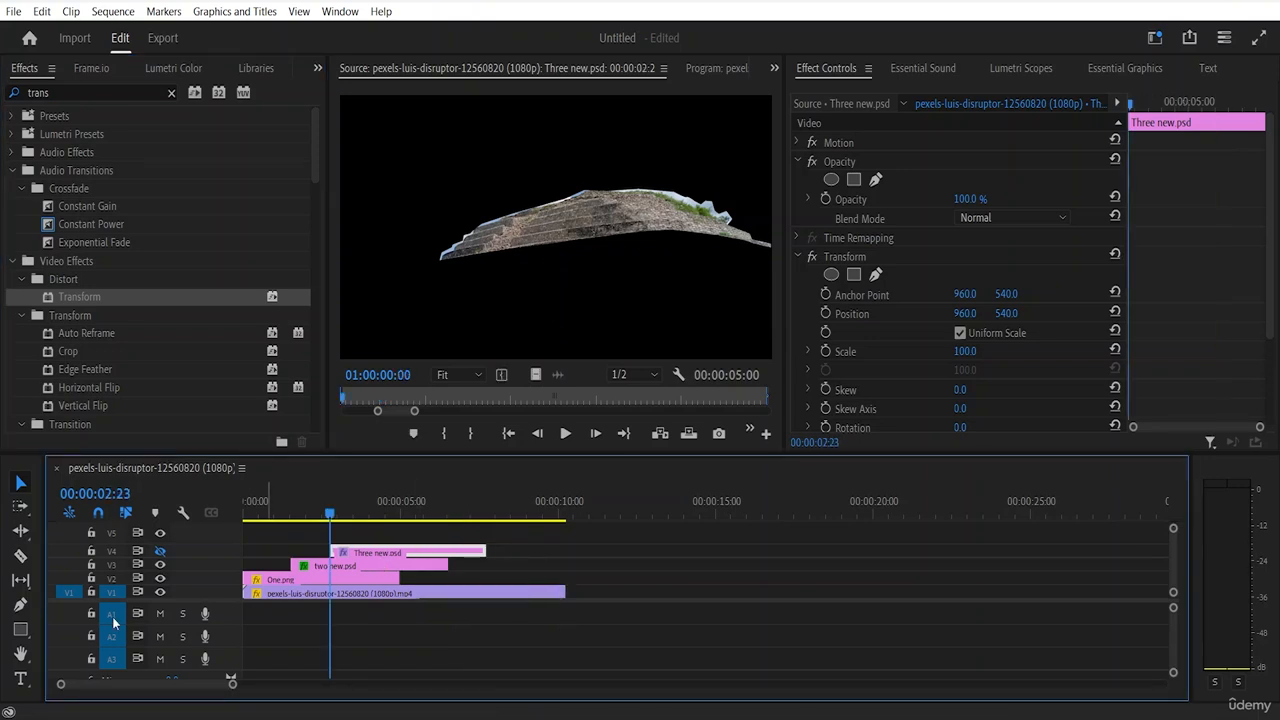
Step: Turn V4's track output back on and play the sequence around the start of Three new.psd, stopping at 00:00:03:04
{"action": "left_click", "coordinate": [160, 551]}
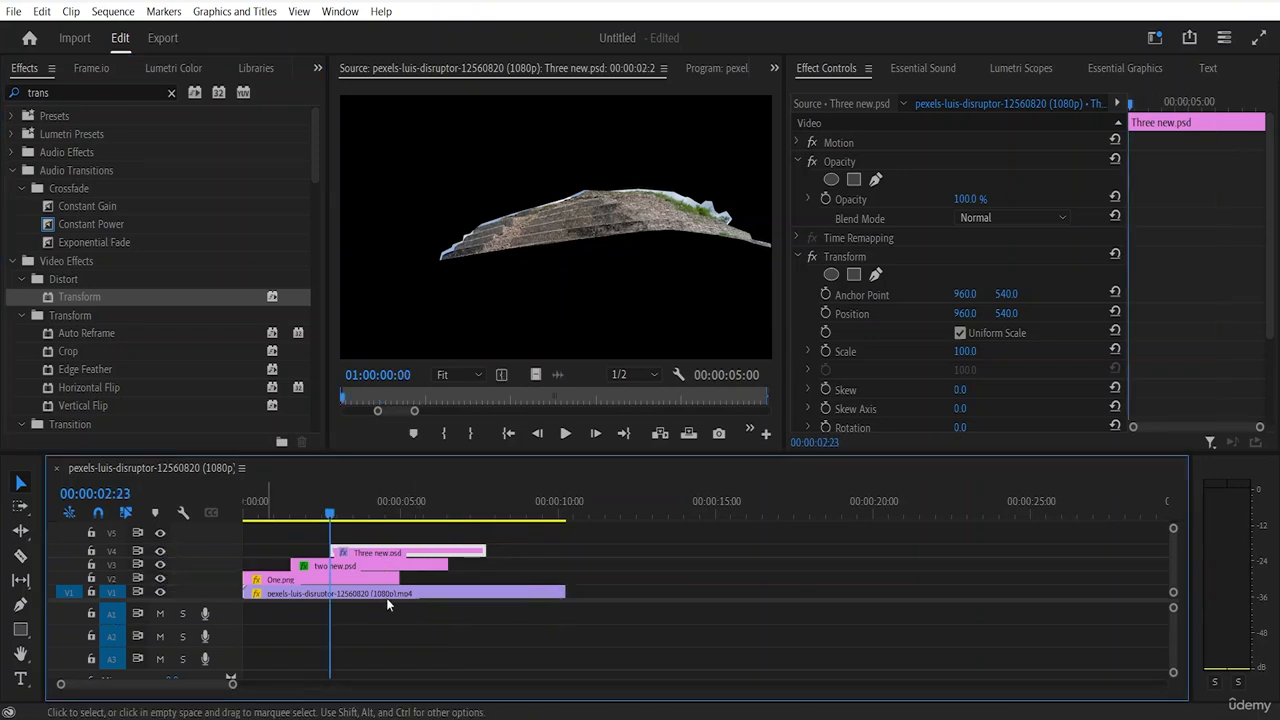
{"action": "left_click", "coordinate": [267, 563]}
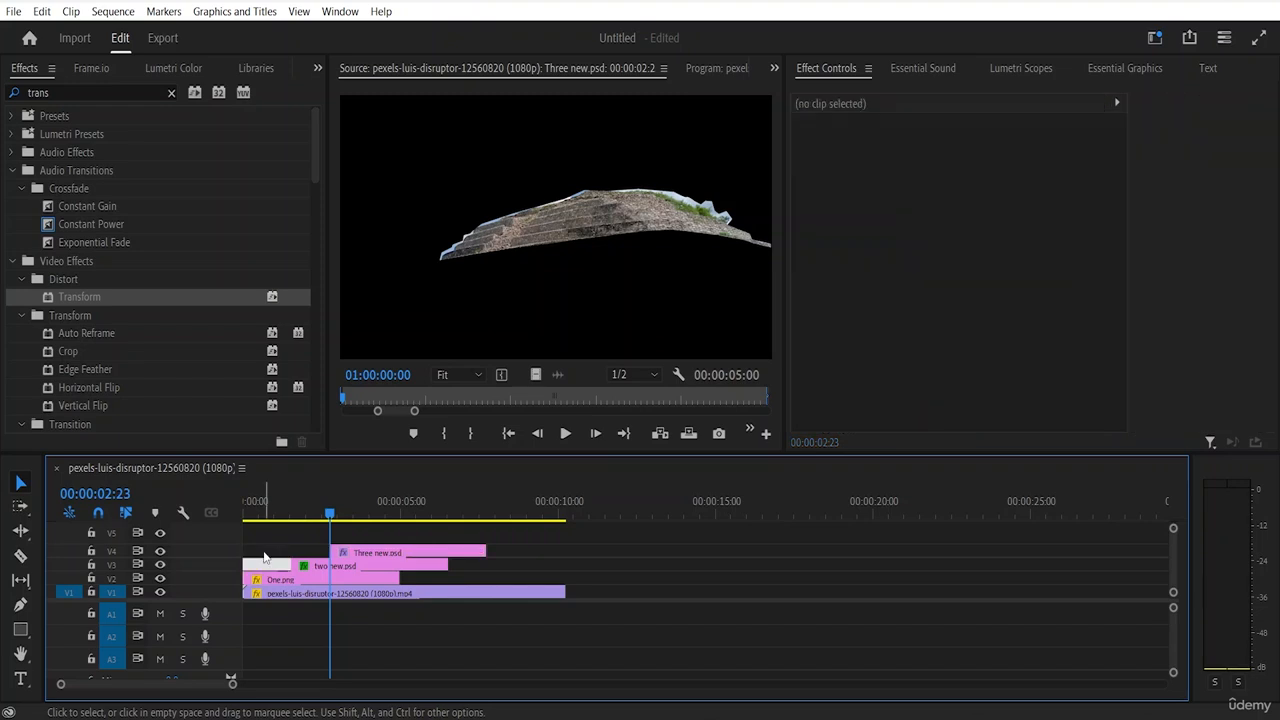
{"action": "left_click", "coordinate": [277, 551]}
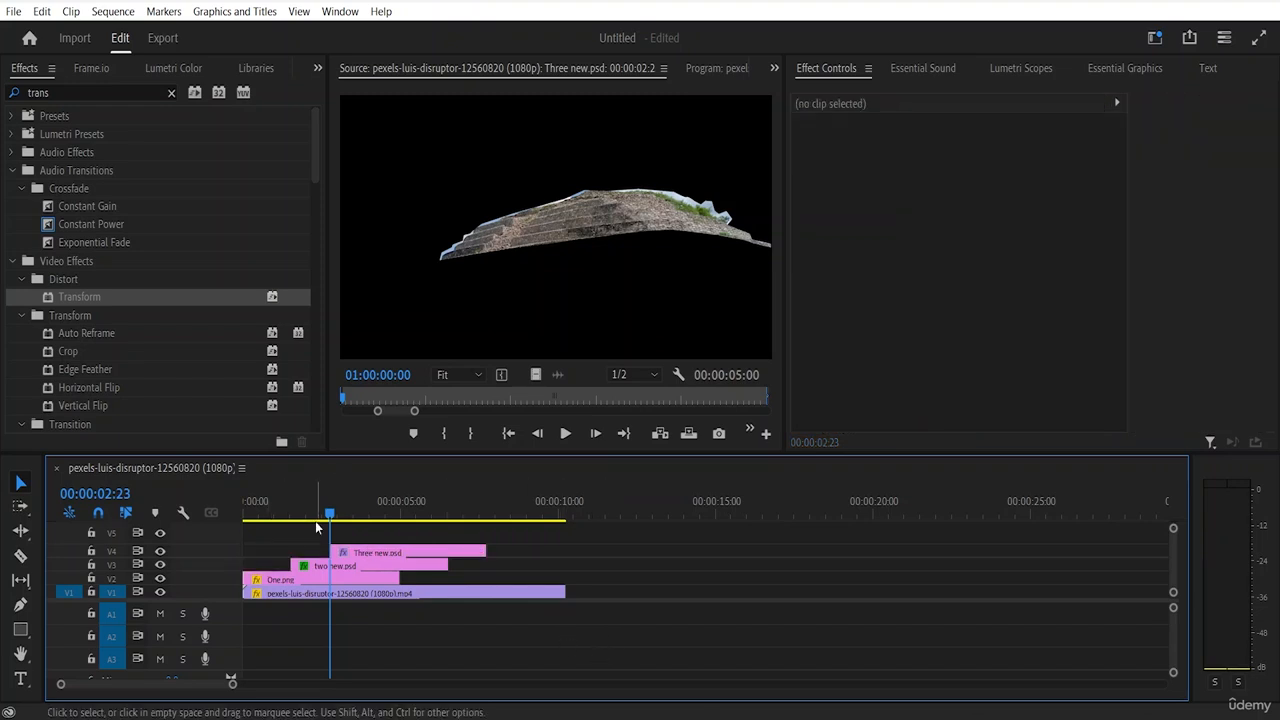
{"action": "left_click_drag", "start_coordinate": [331, 514], "coordinate": [268, 513]}
{"action": "key", "text": "Left"}
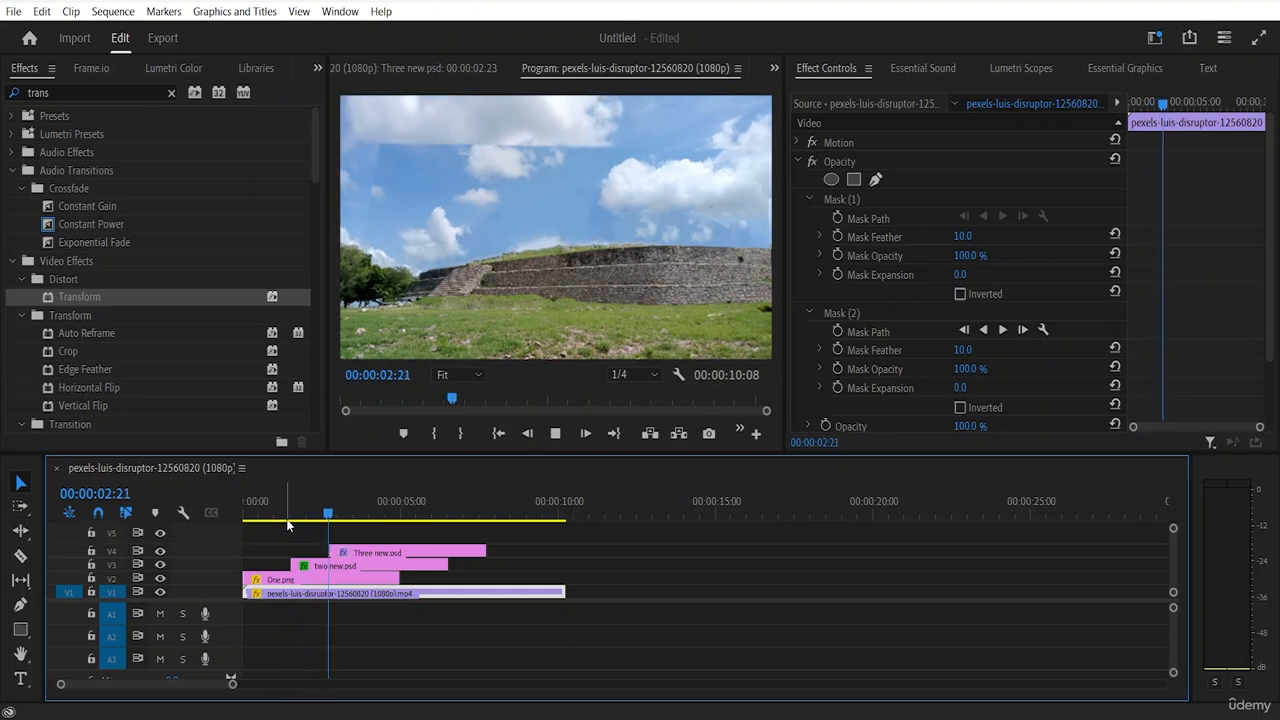
{"action": "key", "text": "space"}
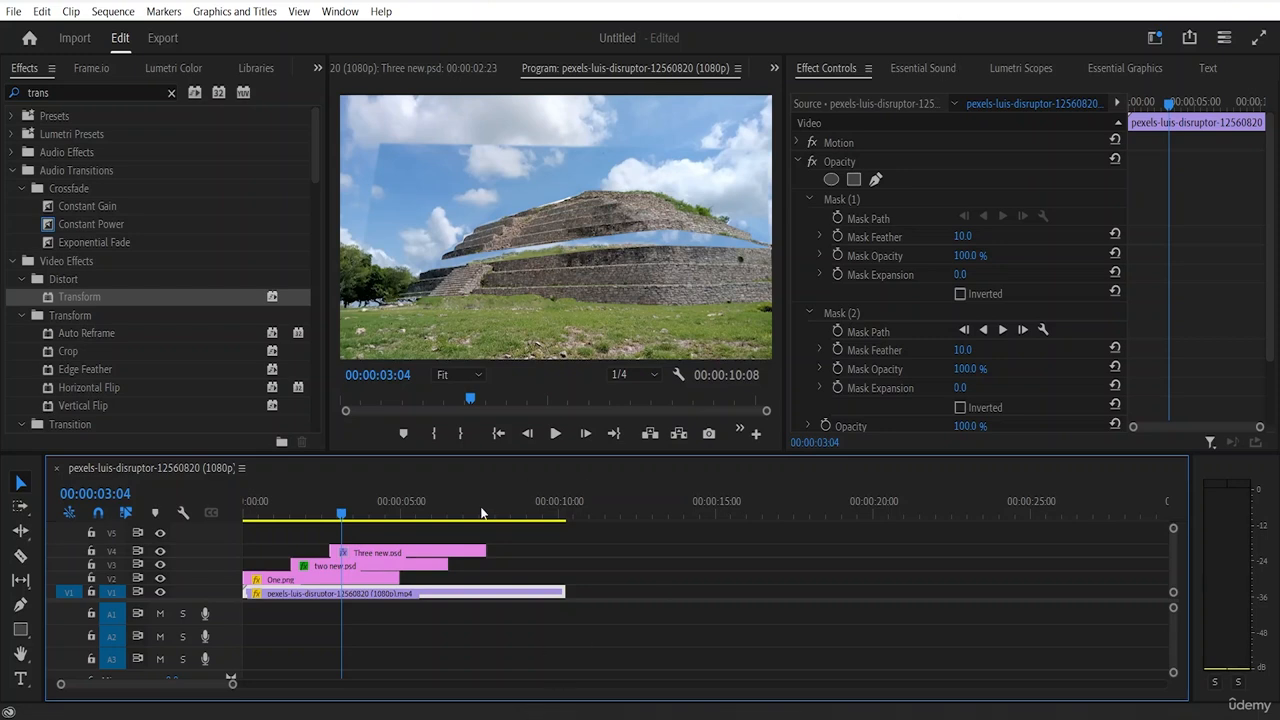
Step: Add a Transform Position keyframe to the Three new.psd clip at 00:00:03:04 with the section lowered to 960, 905
{"action": "left_click", "coordinate": [410, 553]}
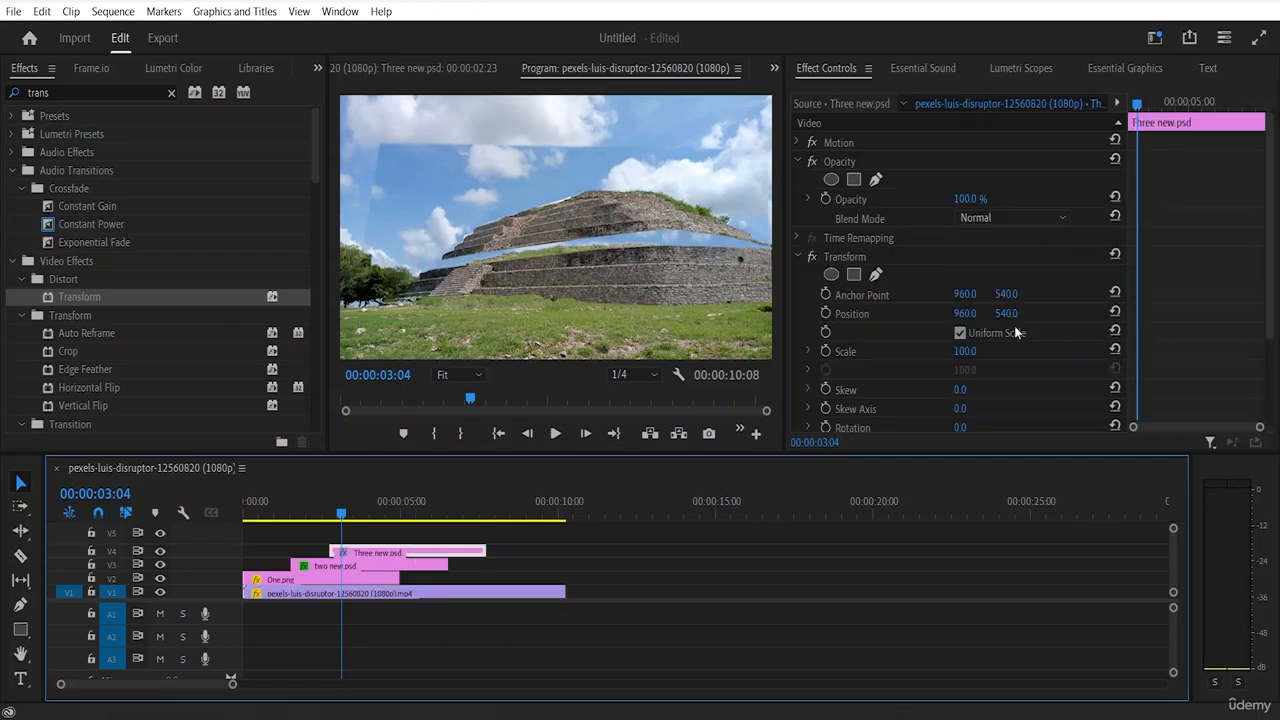
{"action": "left_click", "coordinate": [826, 314]}
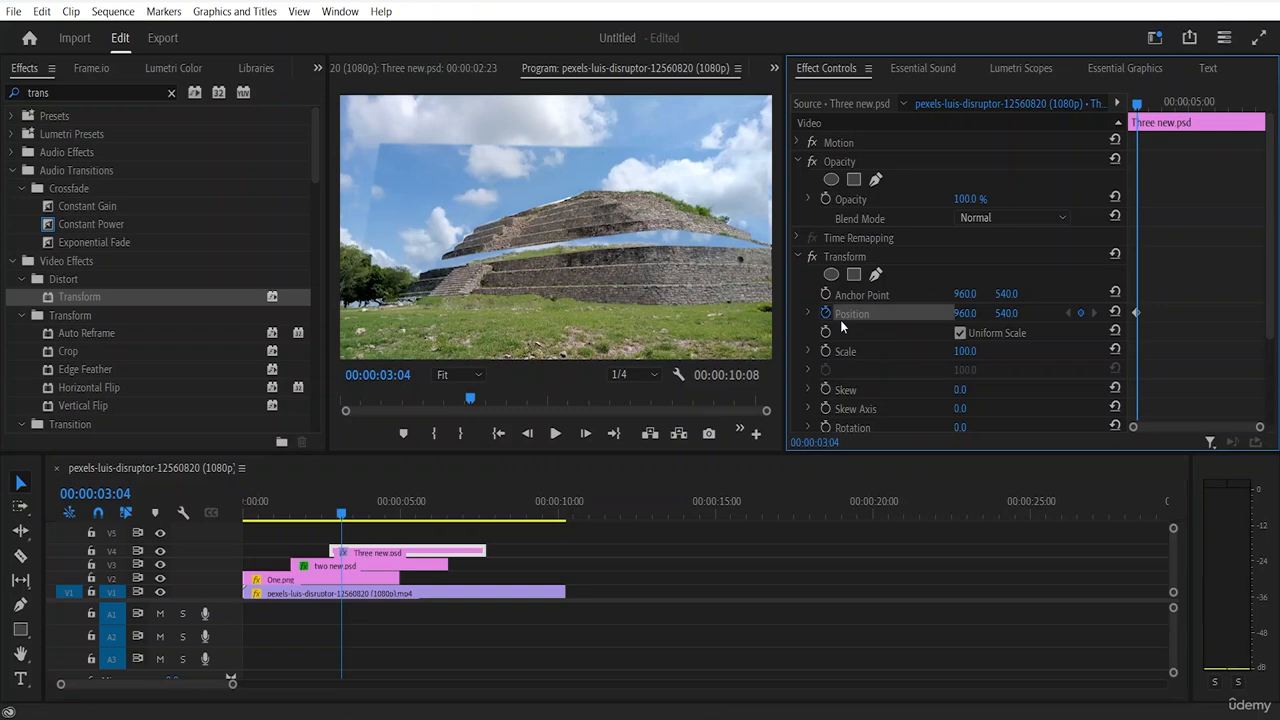
{"action": "left_click_drag", "start_coordinate": [1005, 315], "coordinate": [1279, 315]}
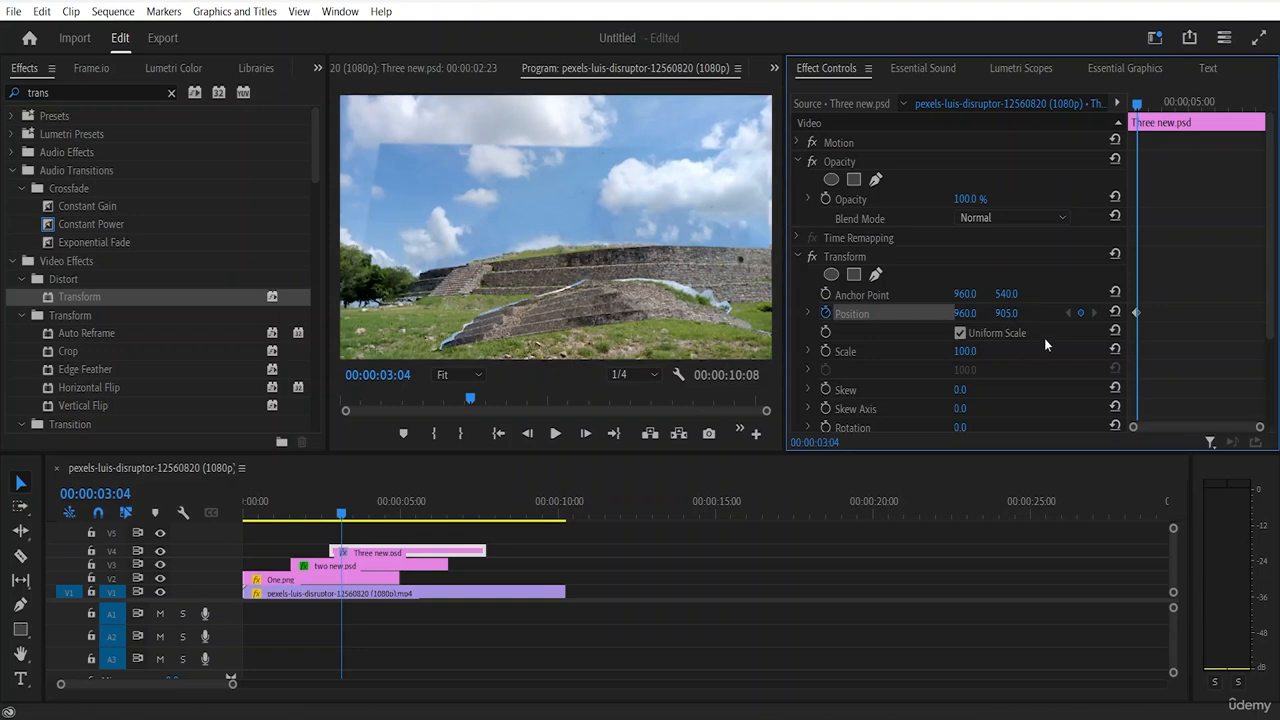
{"action": "left_click", "coordinate": [1114, 313]}
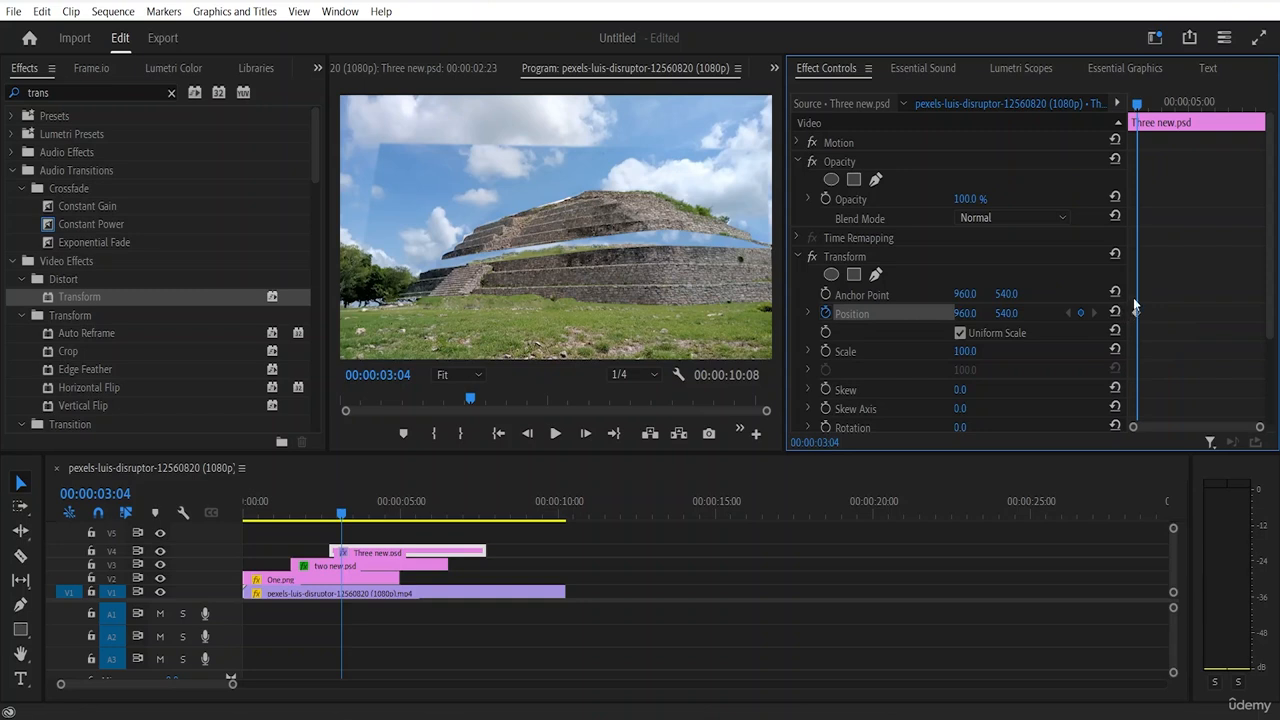
{"action": "key", "text": "ctrl+z"}
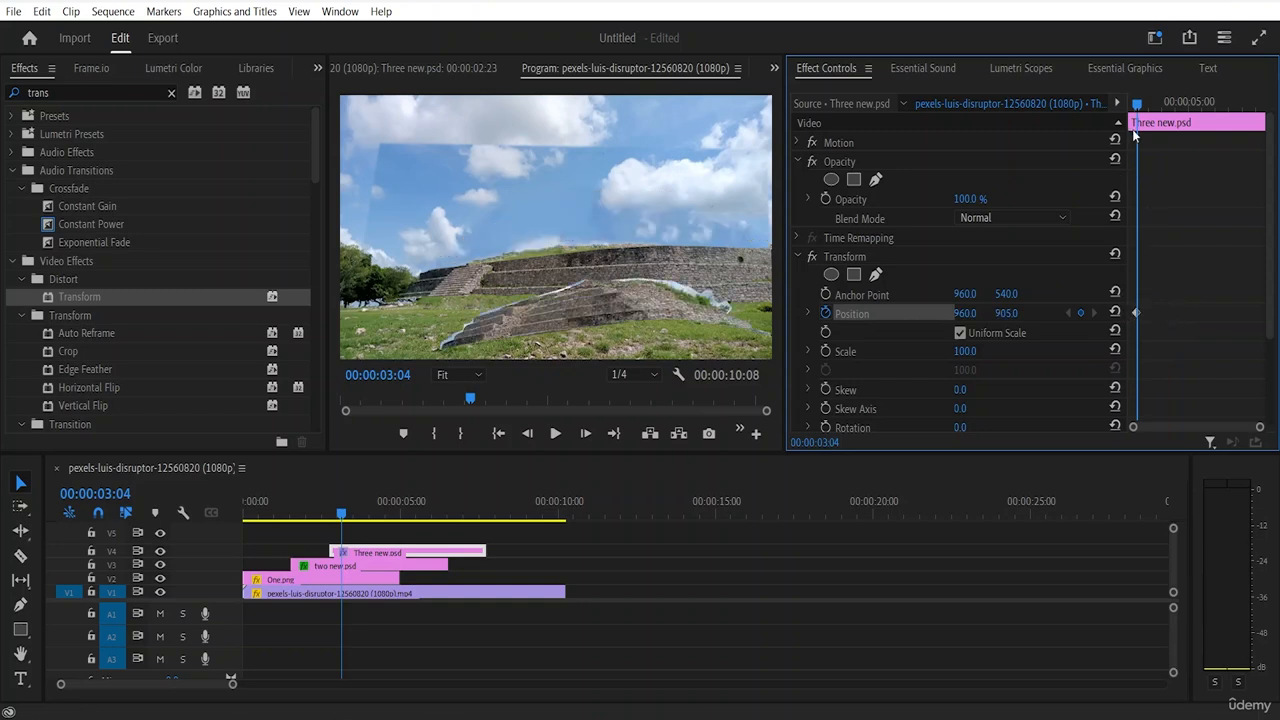
Step: Advance to 00:00:03:20 and reset the Three new.psd Transform Position to 960, 540 as a second keyframe
{"action": "triple_click", "coordinate": [587, 435]}
{"action": "triple_click", "coordinate": [587, 435]}
{"action": "triple_click", "coordinate": [587, 435]}
{"action": "triple_click", "coordinate": [587, 435]}
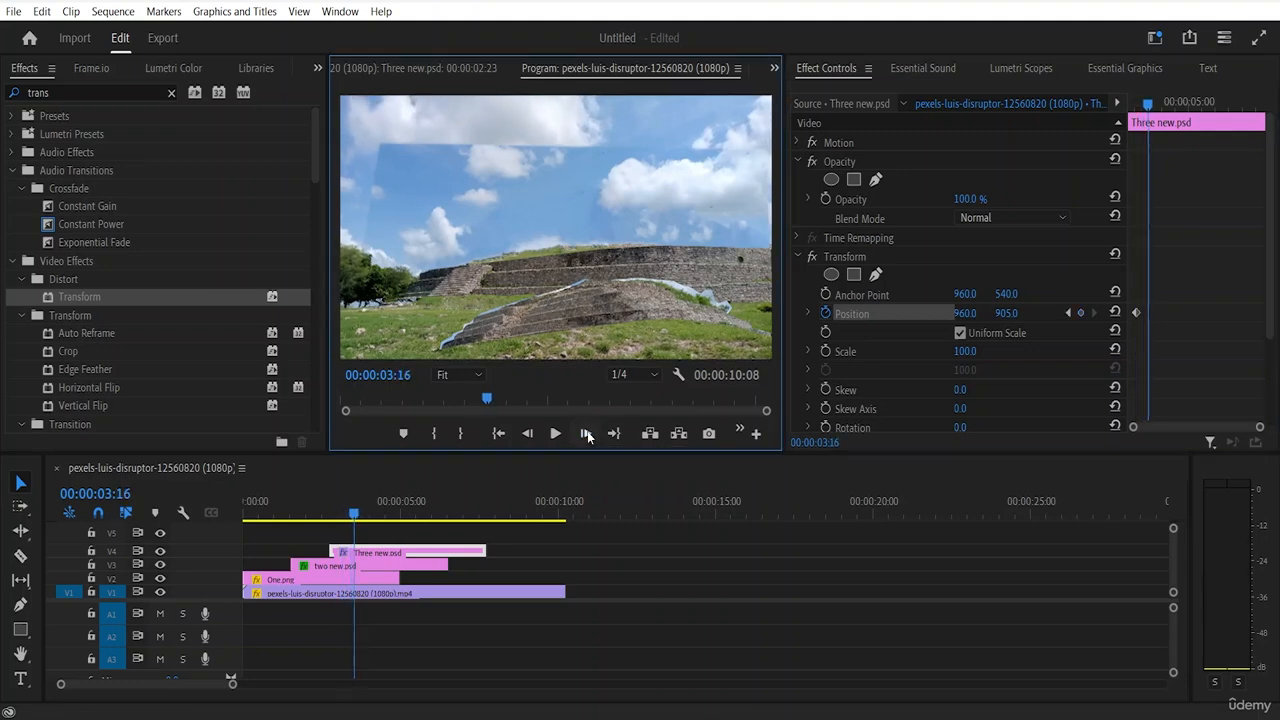
{"action": "triple_click", "coordinate": [587, 435]}
{"action": "left_click", "coordinate": [587, 435]}
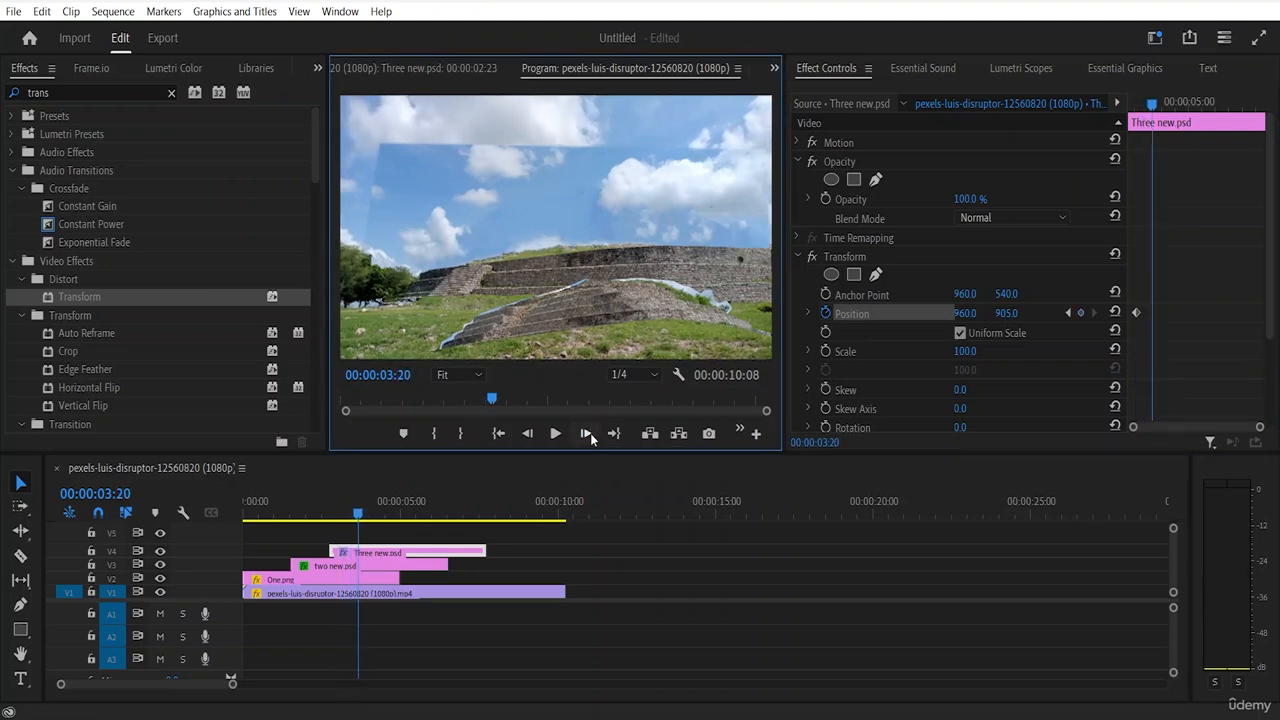
{"action": "left_click", "coordinate": [1114, 315]}
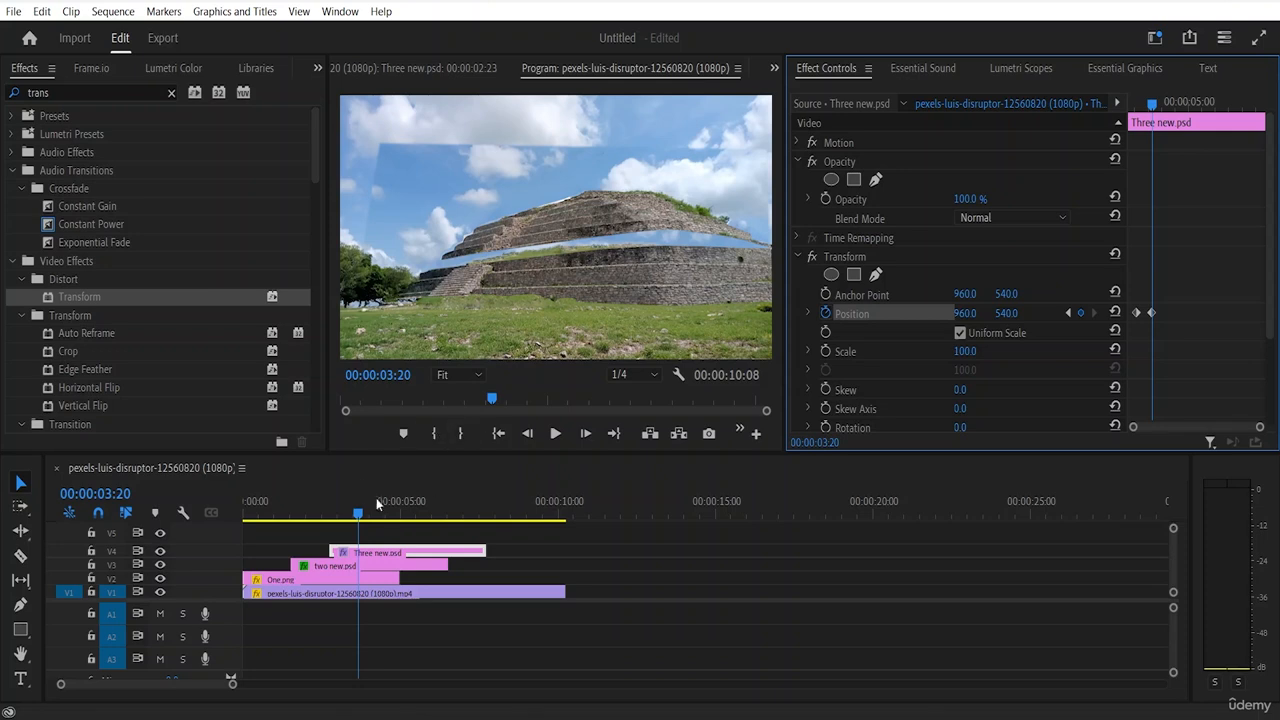
Step: At 00:00:02:23, draw a four-point free-form opacity mask on the Three new.psd clip, enclosing the area above the second pyramid section
{"action": "left_click", "coordinate": [330, 512]}
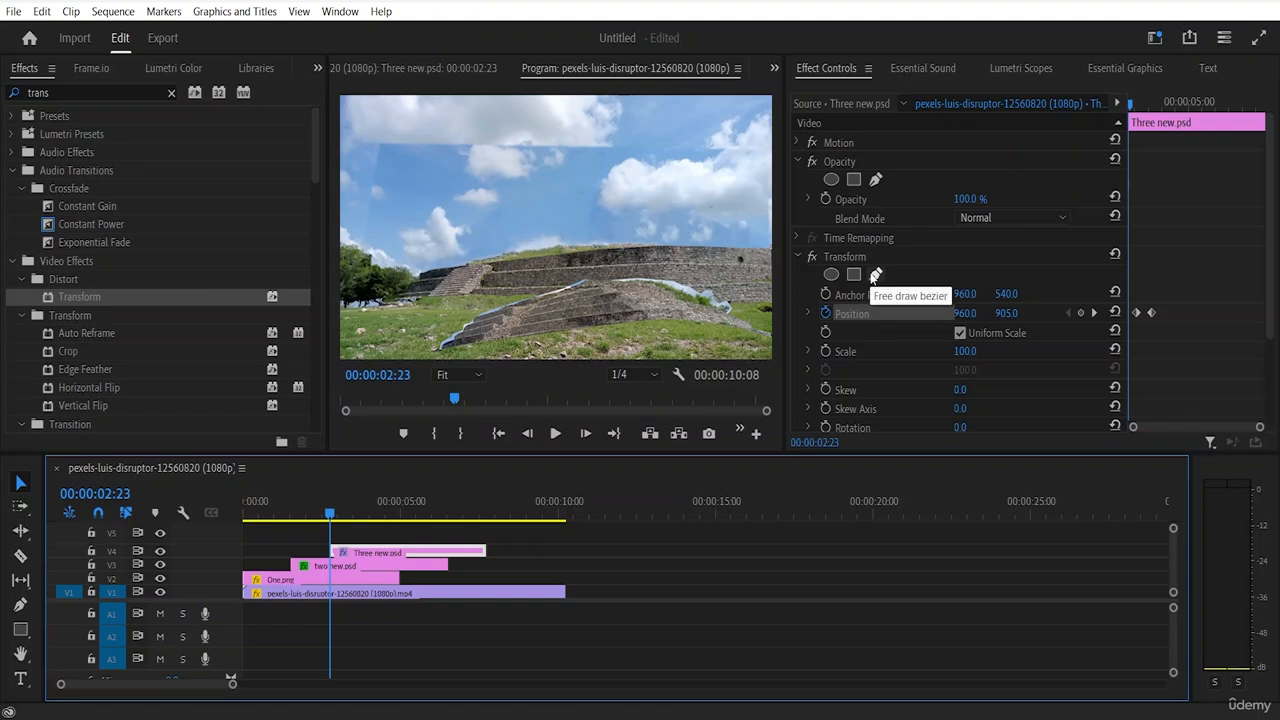
{"action": "left_click", "coordinate": [876, 179]}
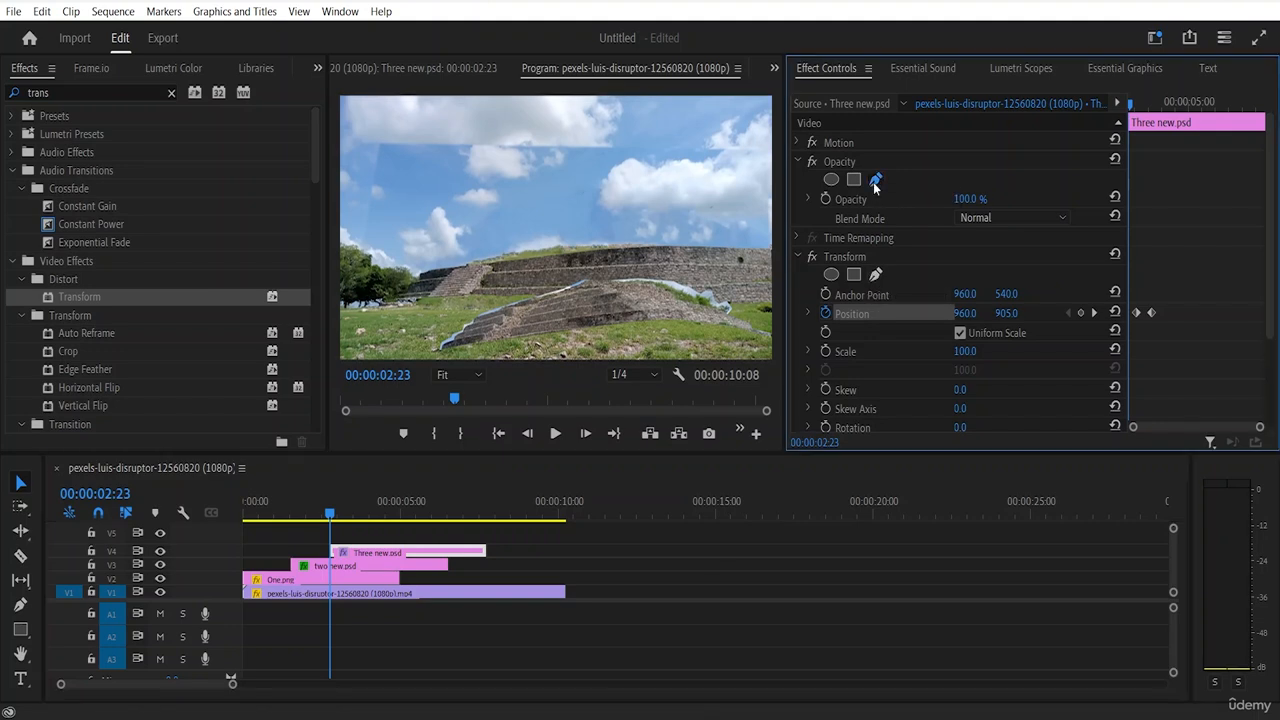
{"action": "left_click", "coordinate": [431, 210]}
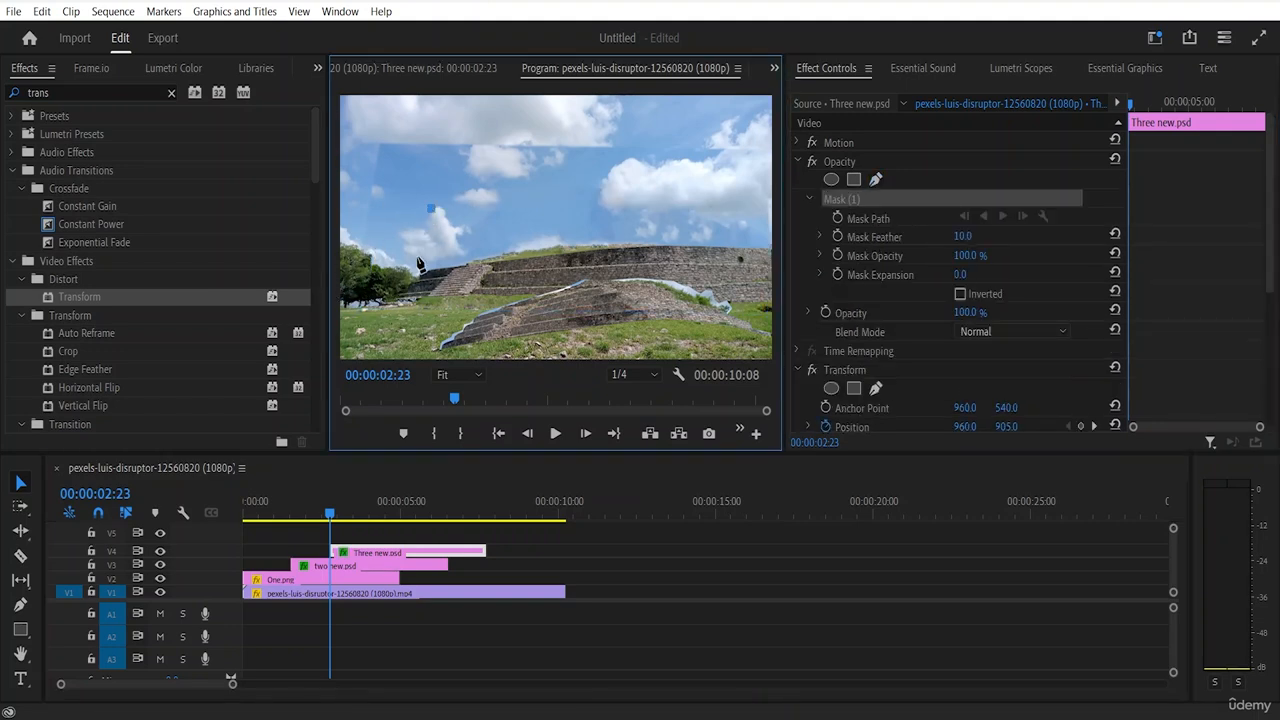
{"action": "left_click", "coordinate": [418, 270]}
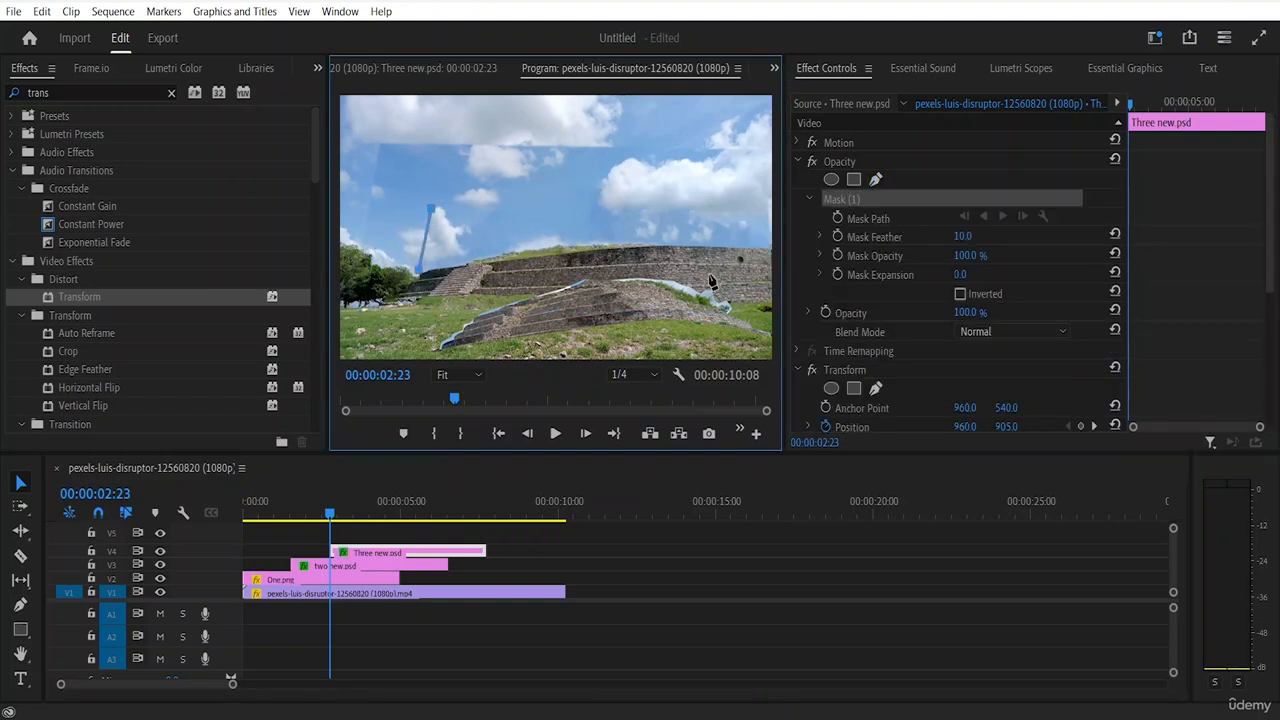
{"action": "left_click", "coordinate": [768, 246]}
{"action": "left_click", "coordinate": [767, 185]}
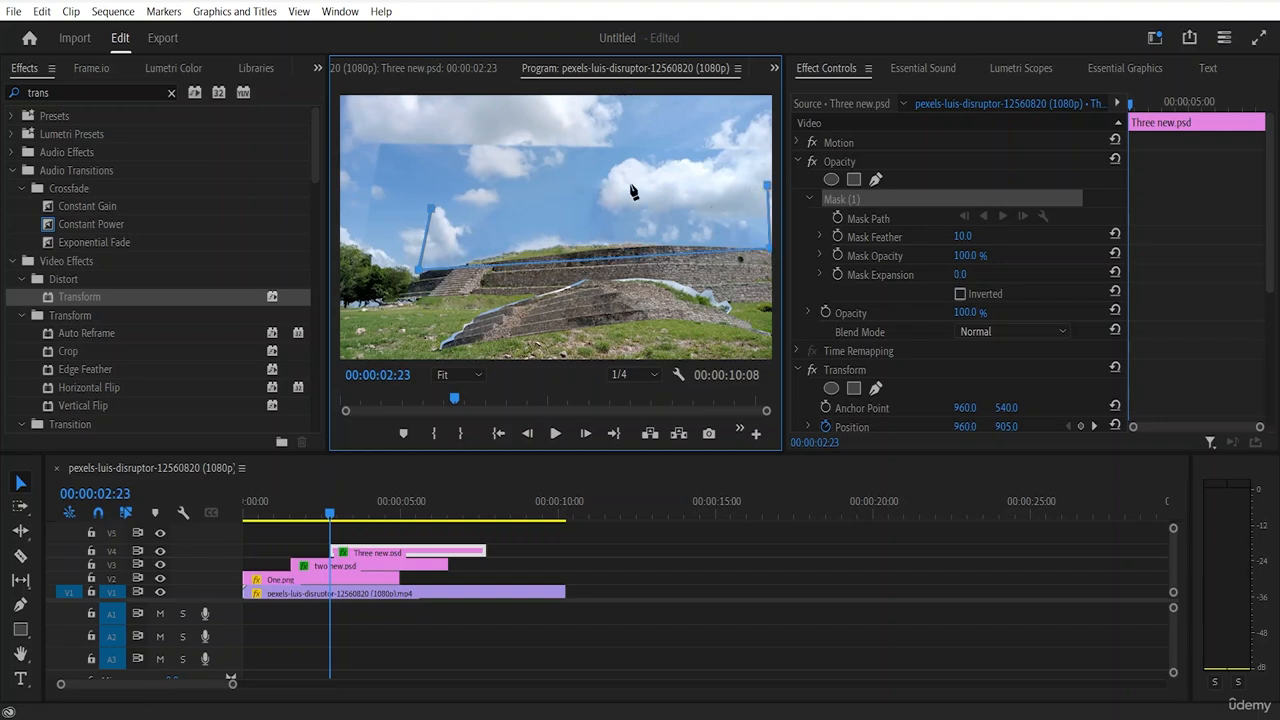
{"action": "left_click", "coordinate": [430, 209]}
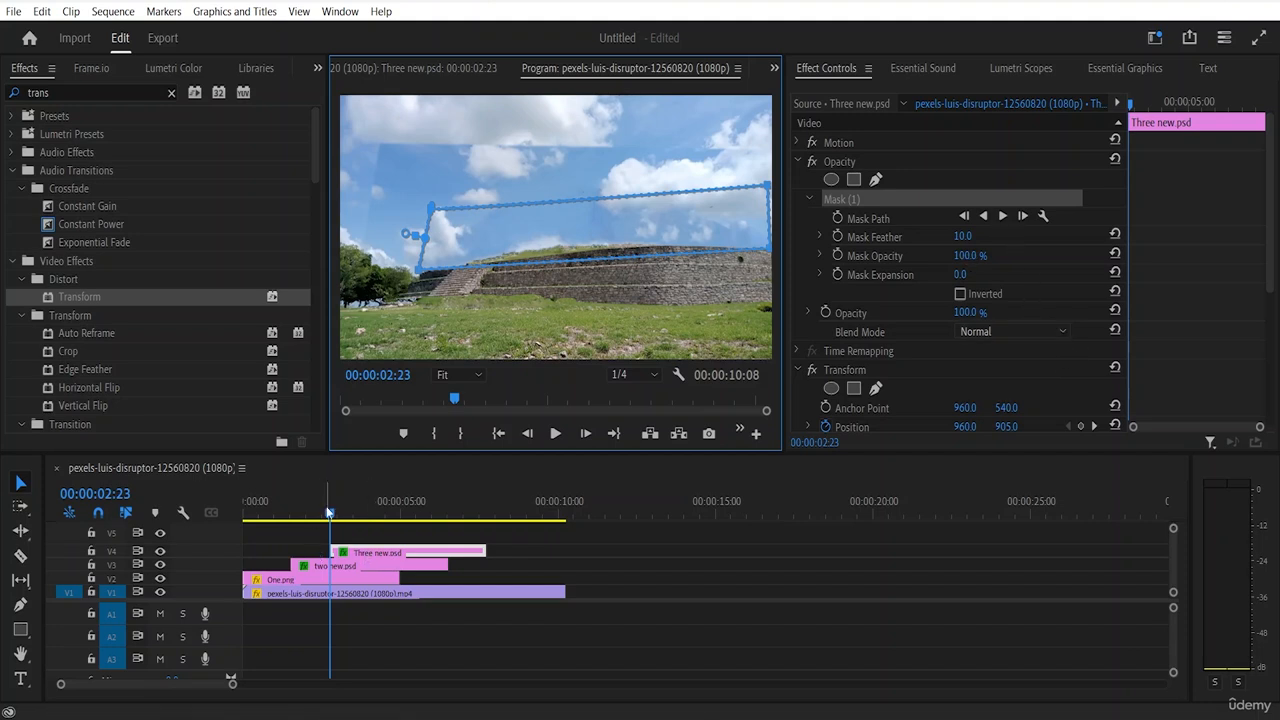
Step: Play the sequence from the beginning to check the masked rise of Three new.psd
{"action": "left_click_drag", "start_coordinate": [330, 514], "coordinate": [228, 514]}
{"action": "key", "text": "space"}
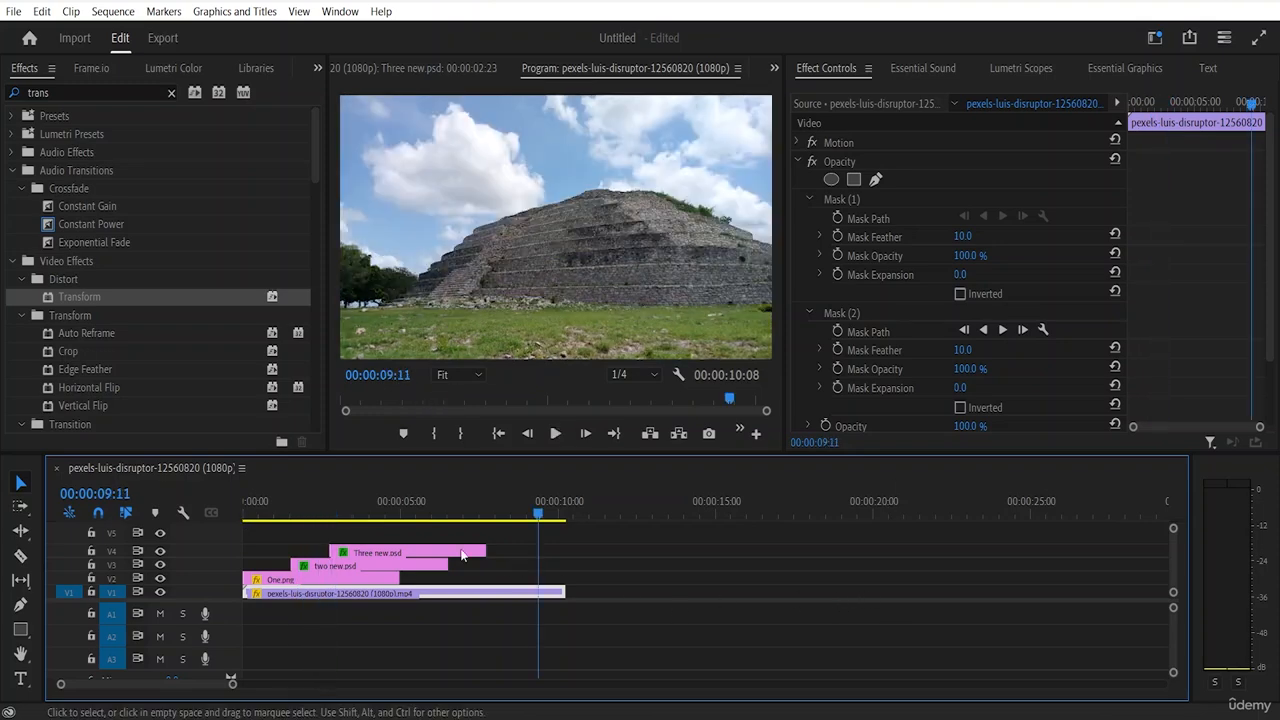
{"action": "left_click_drag", "start_coordinate": [540, 512], "coordinate": [228, 566]}
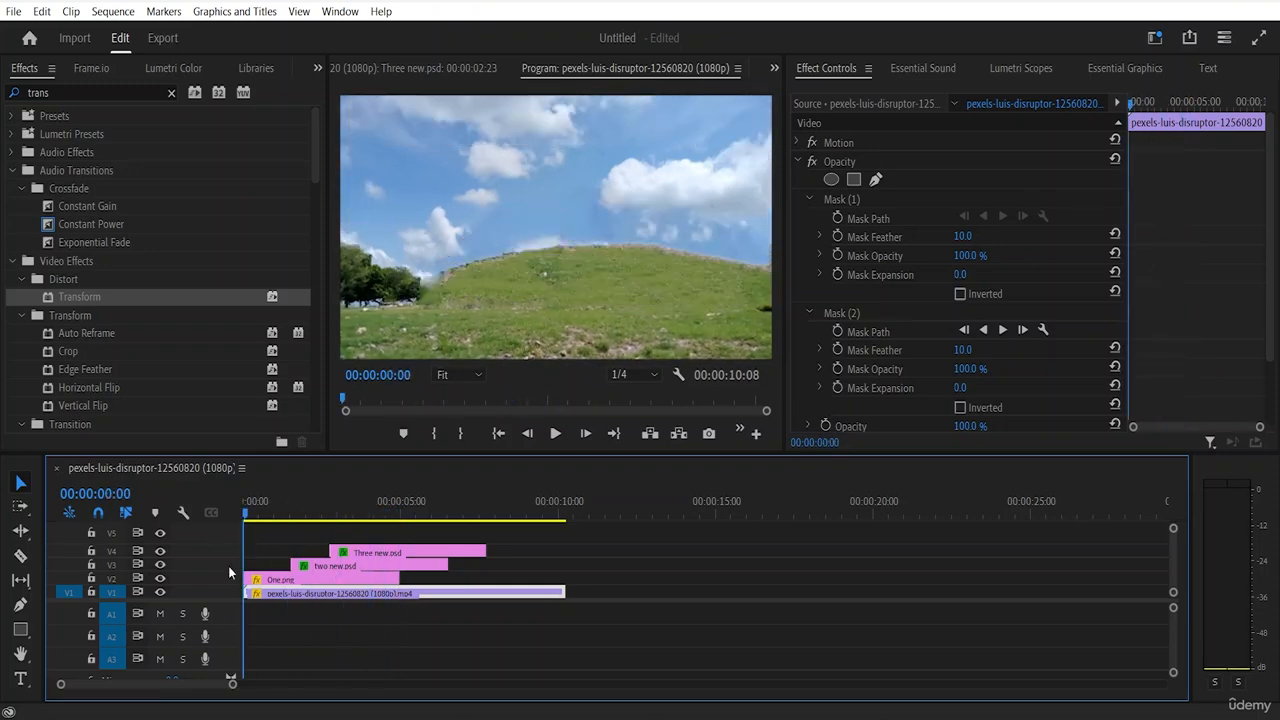
{"action": "key", "text": "space"}
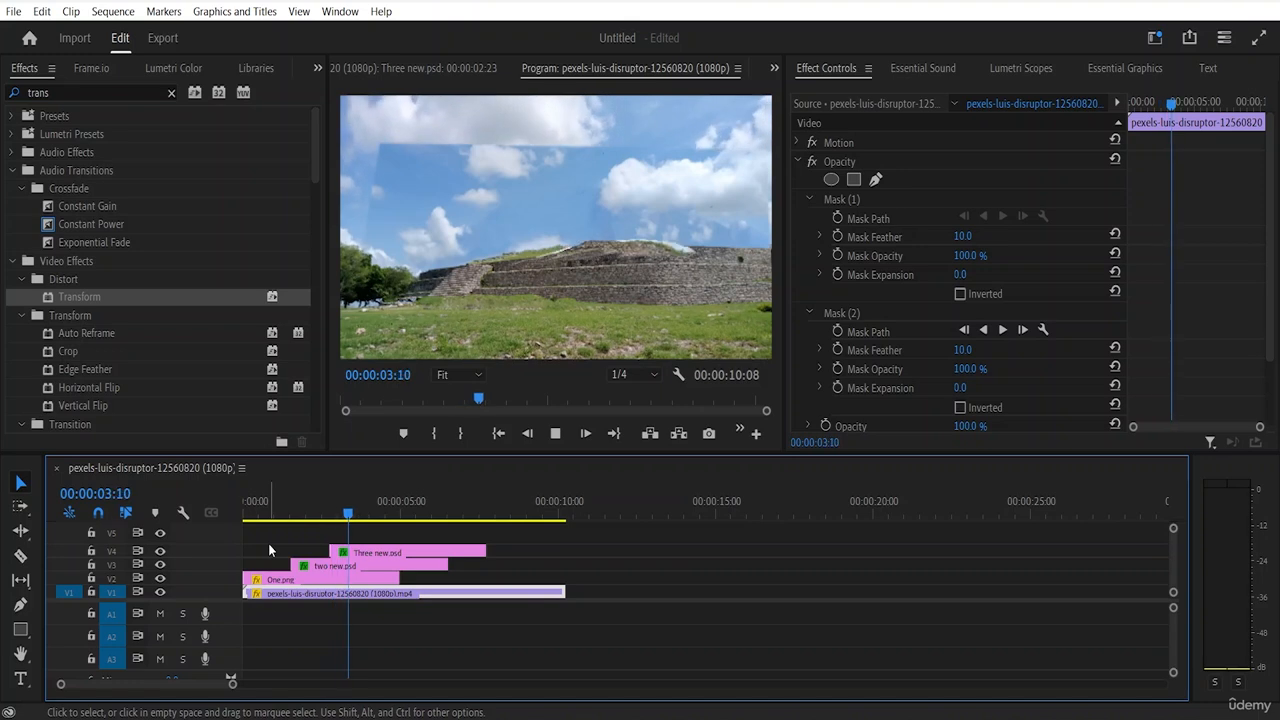
{"action": "key", "text": "space"}
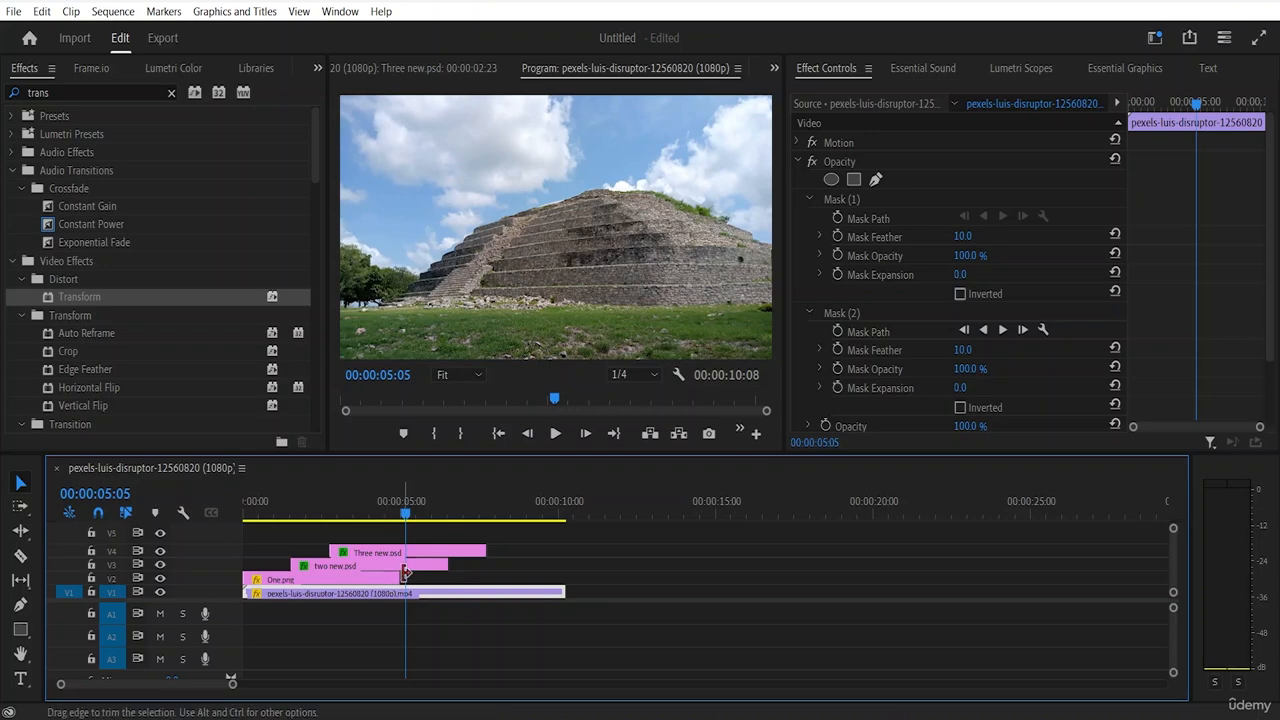
Step: Extend the One.png and two new.psd clips so both end together with the Three new.psd clip
{"action": "left_click_drag", "start_coordinate": [396, 577], "coordinate": [487, 577]}
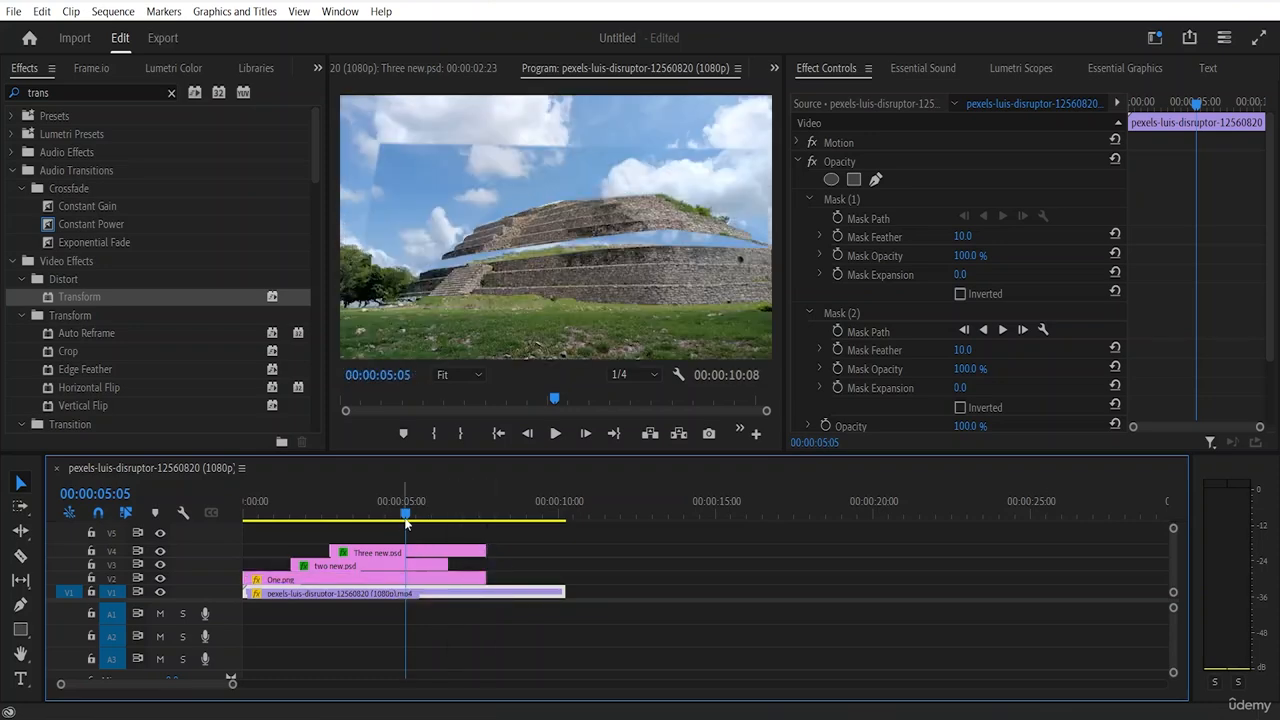
{"action": "left_click_drag", "start_coordinate": [405, 514], "coordinate": [284, 530]}
{"action": "key", "text": "space"}
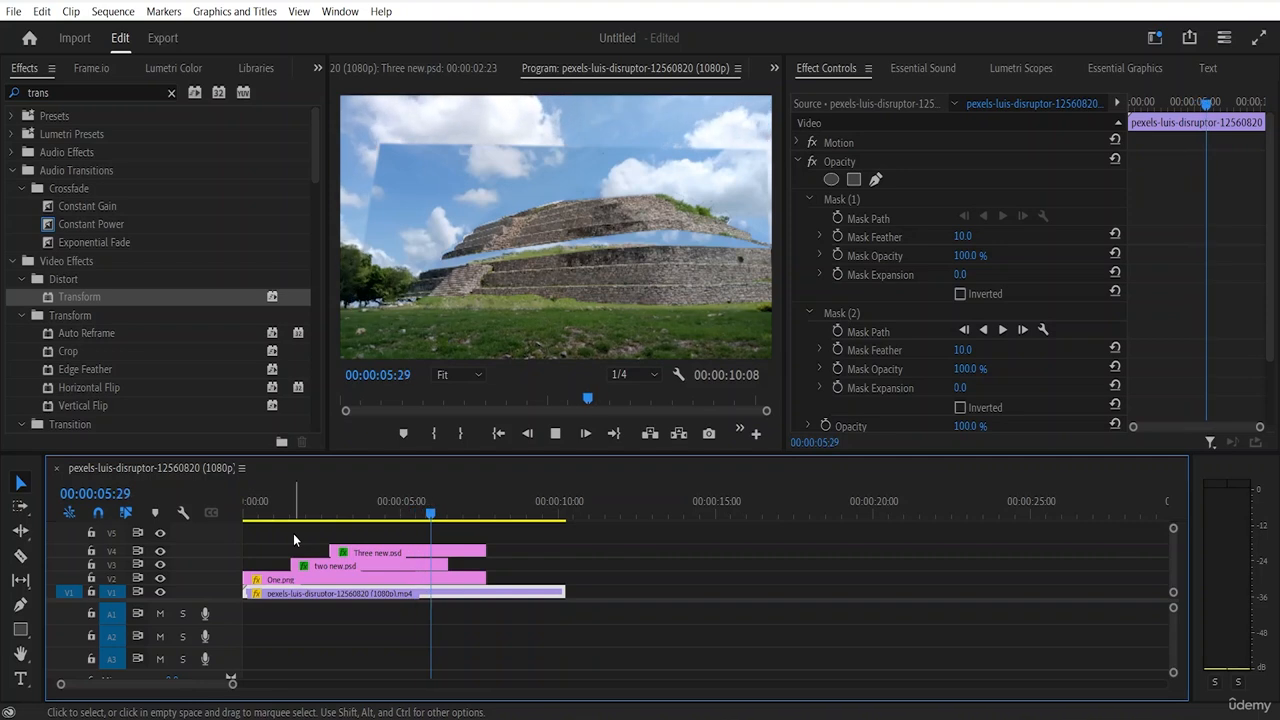
{"action": "key", "text": "space"}
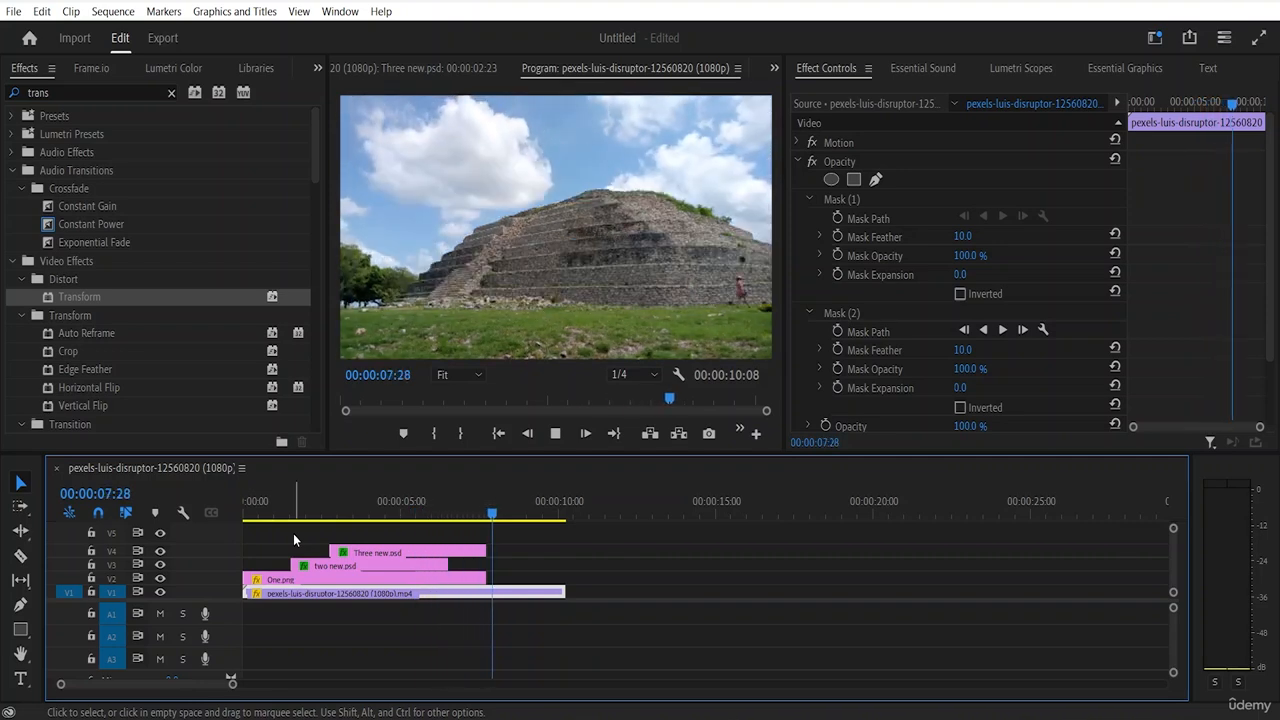
{"action": "left_click", "coordinate": [443, 566]}
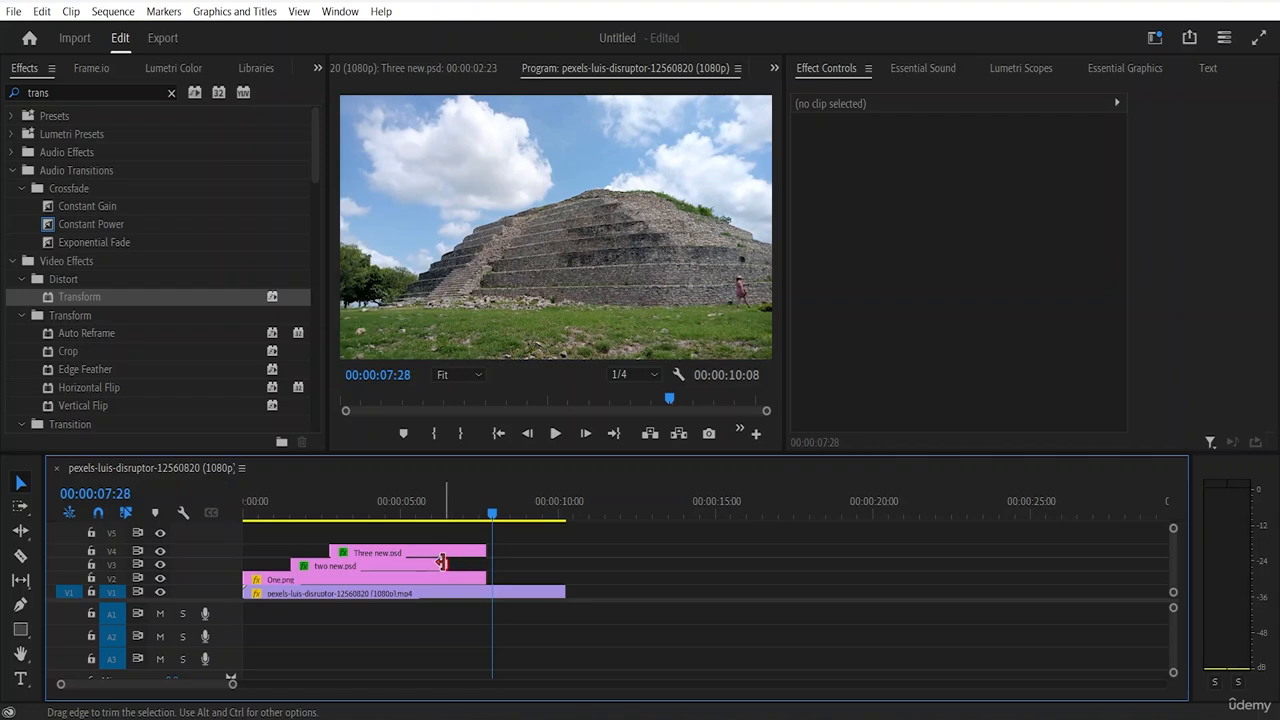
{"action": "left_click_drag", "start_coordinate": [443, 566], "coordinate": [477, 566]}
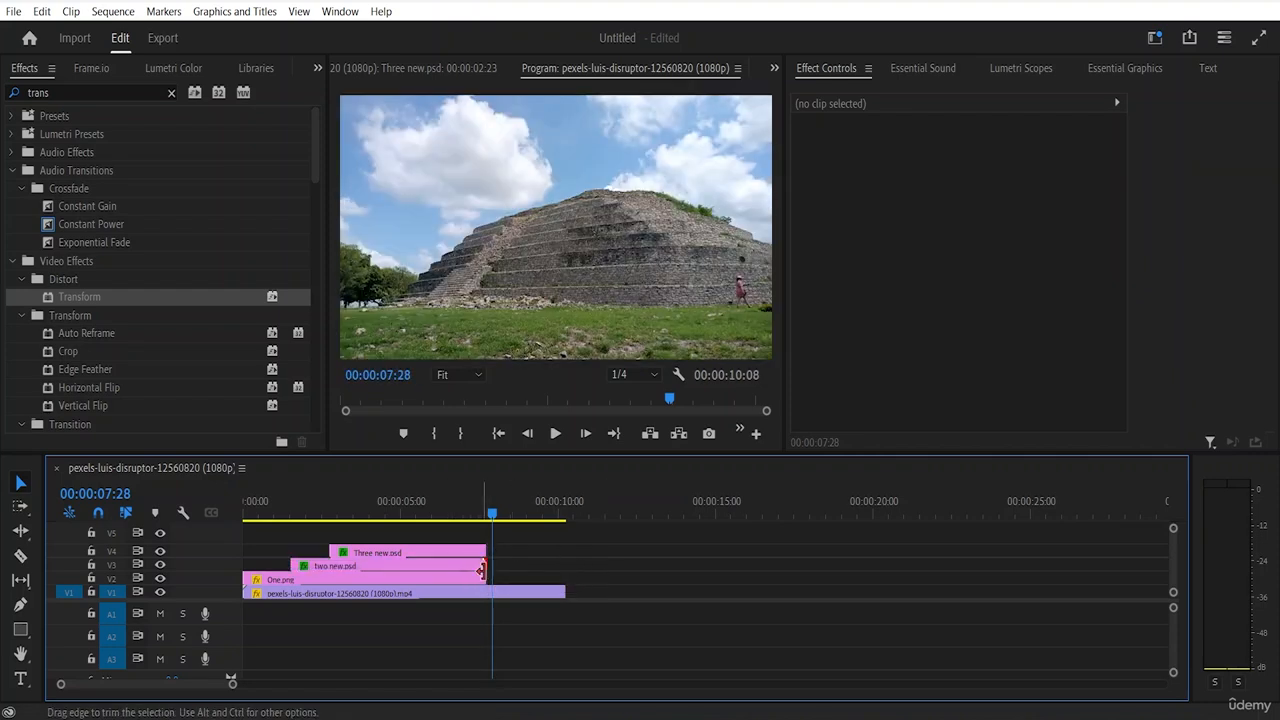
Step: Play the sequence from the start to review the extended clips, stopping at 00:00:05:05
{"action": "left_click_drag", "start_coordinate": [493, 517], "coordinate": [230, 494]}
{"action": "key", "text": "space"}
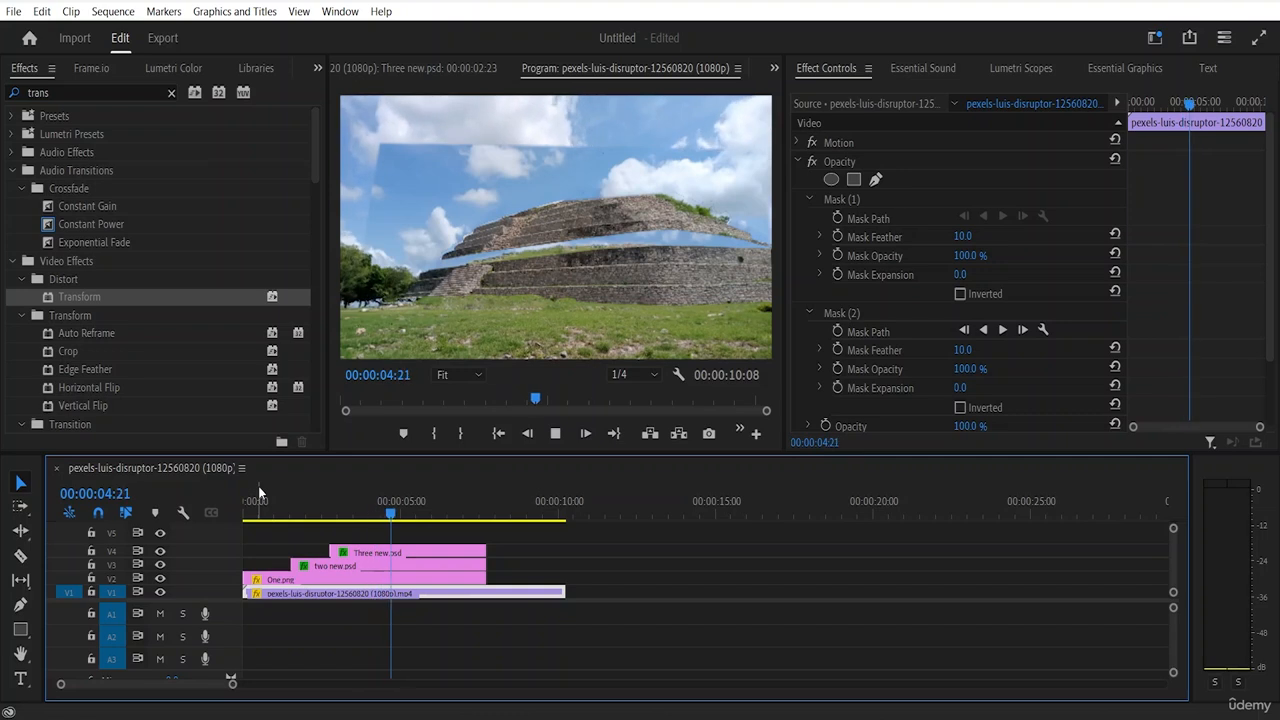
{"action": "key", "text": "space"}
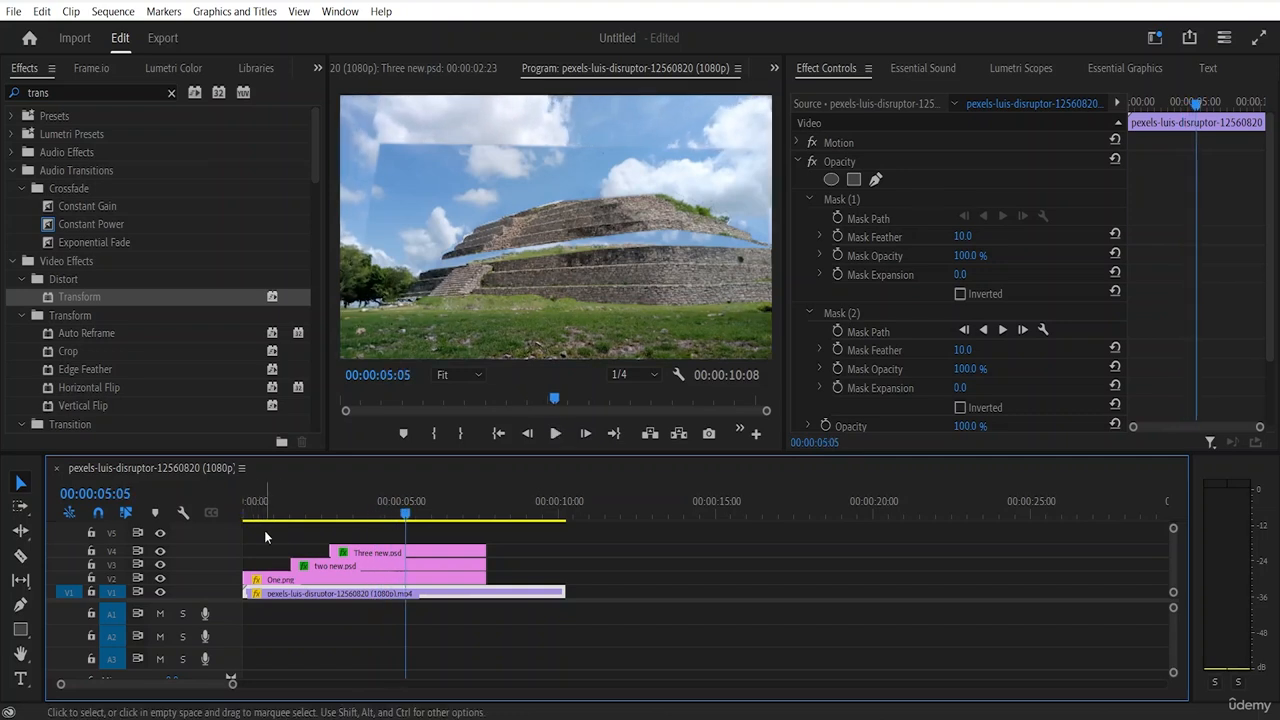
Step: Import mixkit-dreaming-big-31 from the Adobe Premiere Pro Resource File folder and place it at the start of audio track A1
{"action": "left_click", "coordinate": [312, 62]}
{"action": "left_click", "coordinate": [340, 188]}
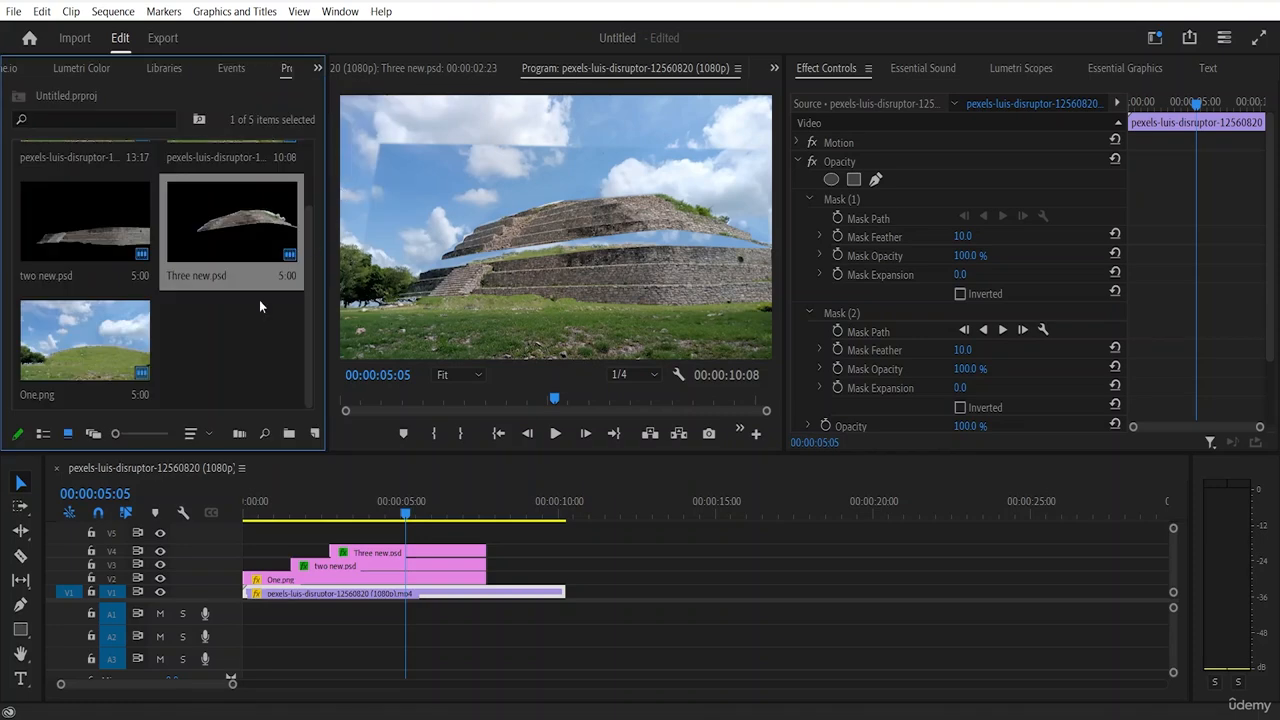
{"action": "double_click", "coordinate": [219, 345]}
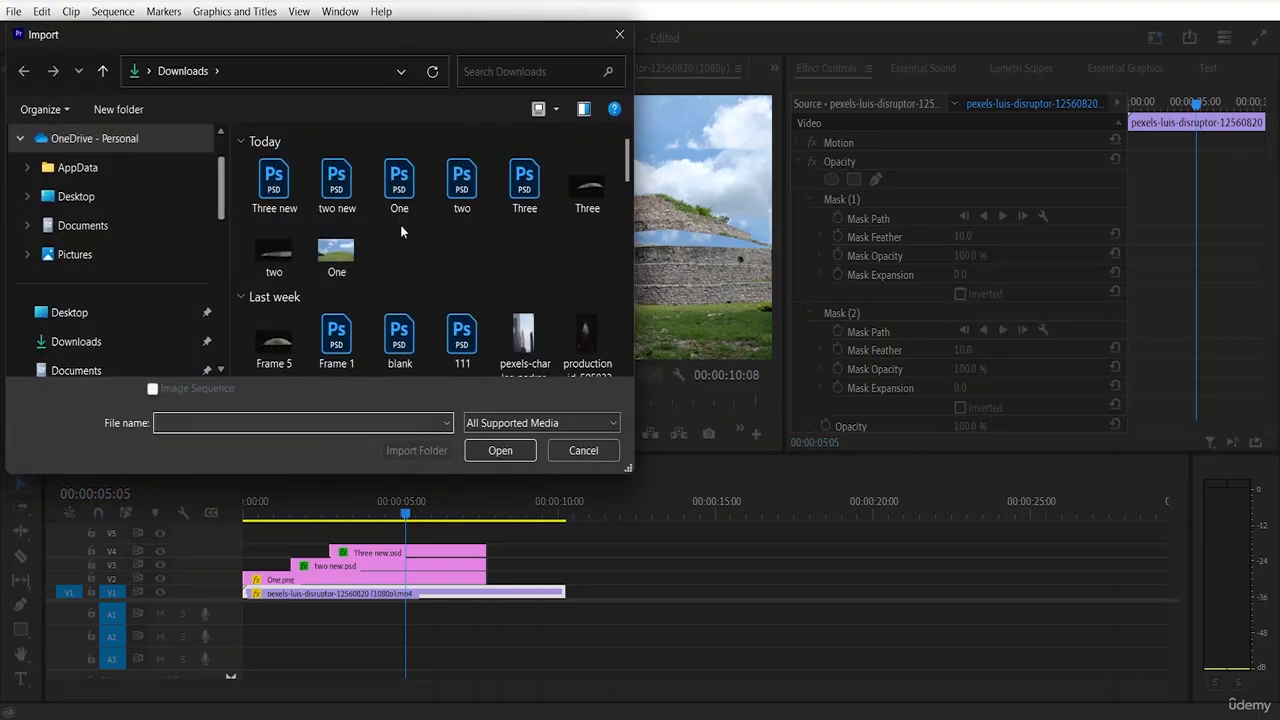
{"action": "scroll", "coordinate": [106, 254], "scroll_direction": "down", "scroll_amount": 3}
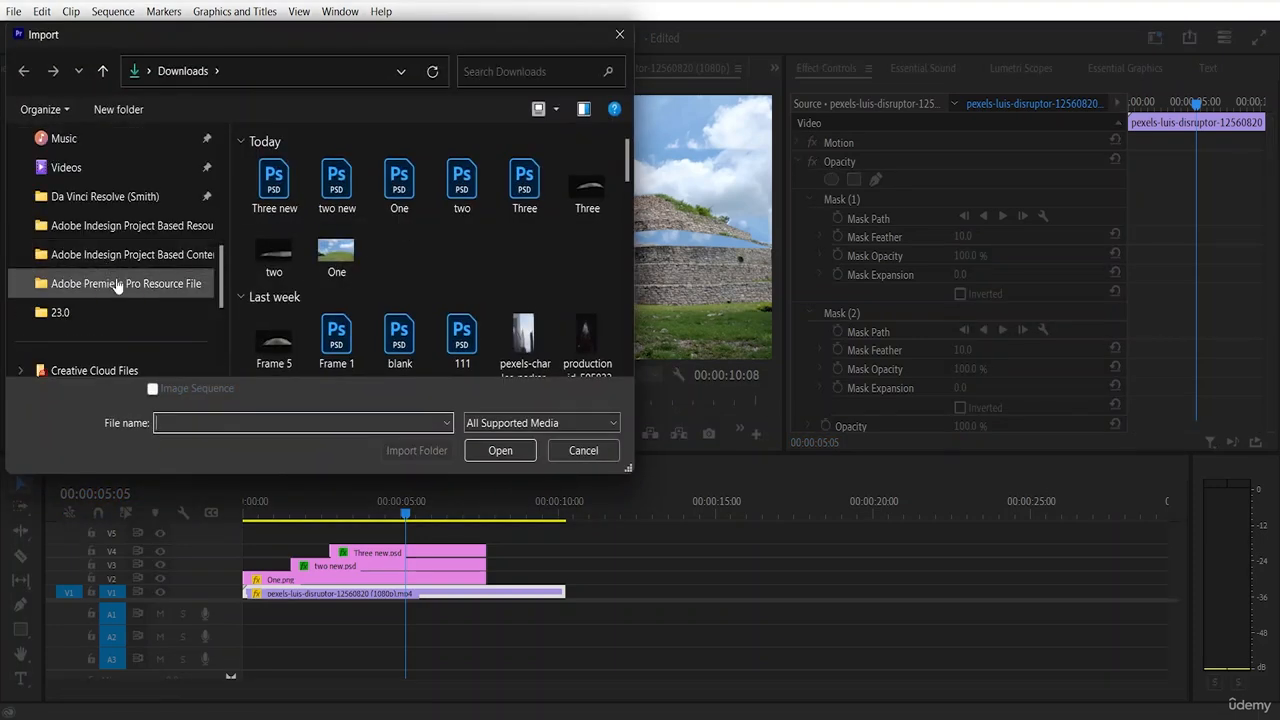
{"action": "left_click", "coordinate": [117, 285]}
{"action": "scroll", "coordinate": [410, 212], "scroll_direction": "down", "scroll_amount": 2}
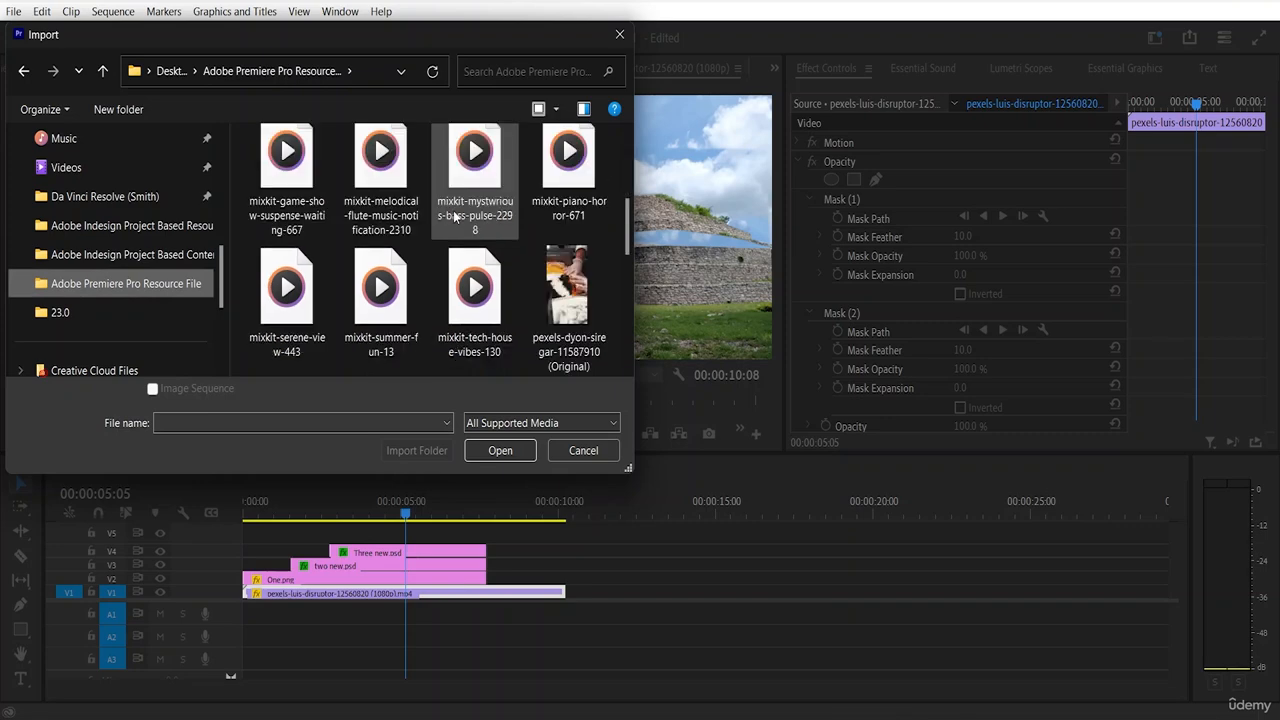
{"action": "scroll", "coordinate": [410, 212], "scroll_direction": "up", "scroll_amount": 1}
{"action": "left_click", "coordinate": [409, 211]}
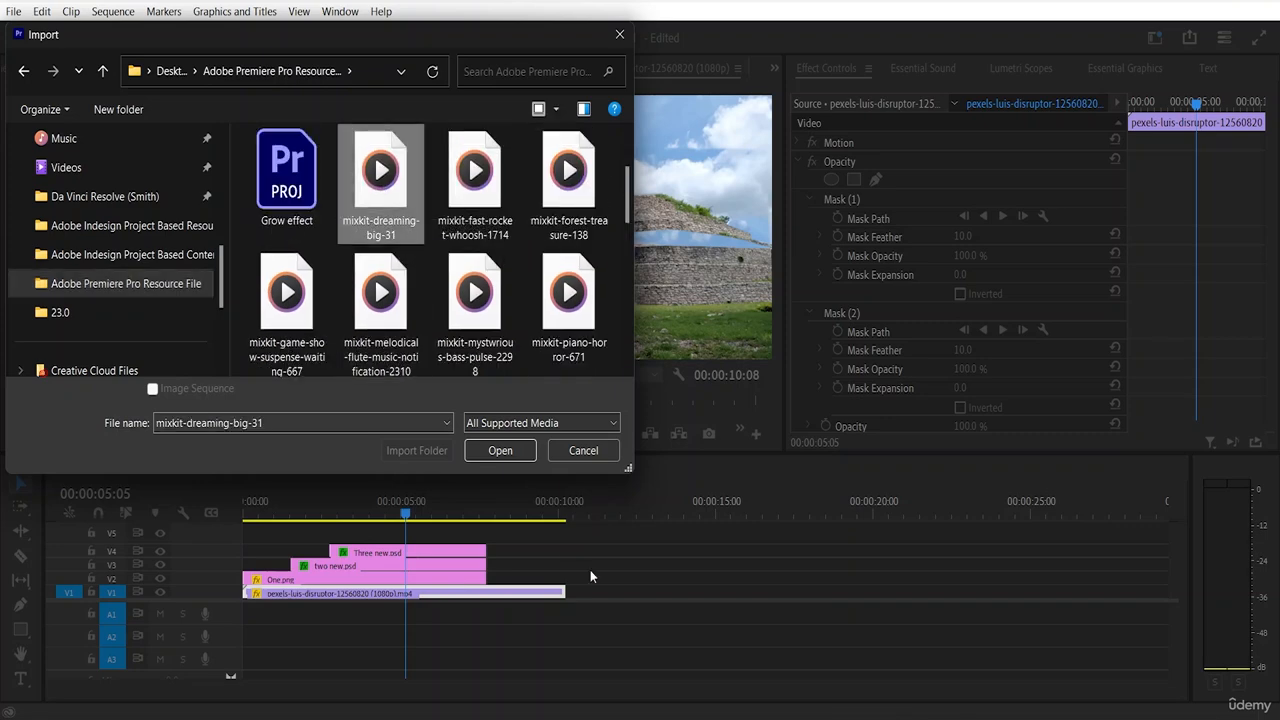
{"action": "left_click", "coordinate": [491, 450]}
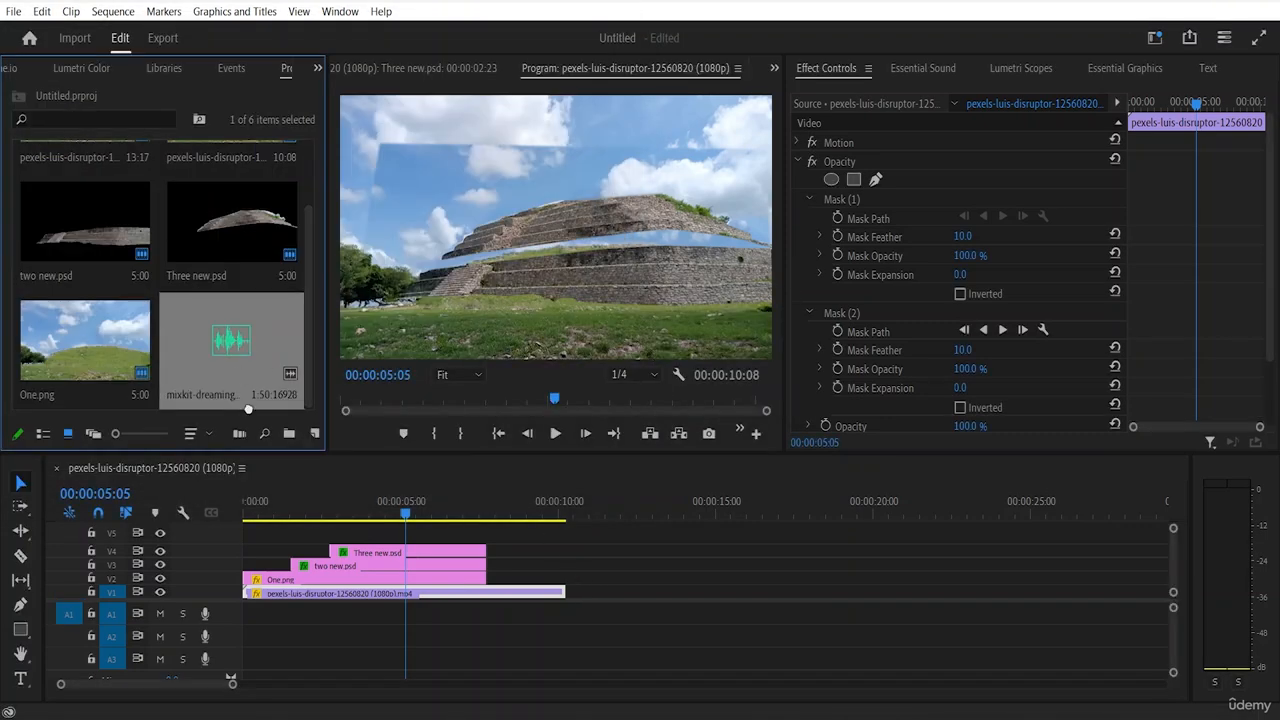
{"action": "left_click_drag", "start_coordinate": [248, 350], "coordinate": [245, 614]}
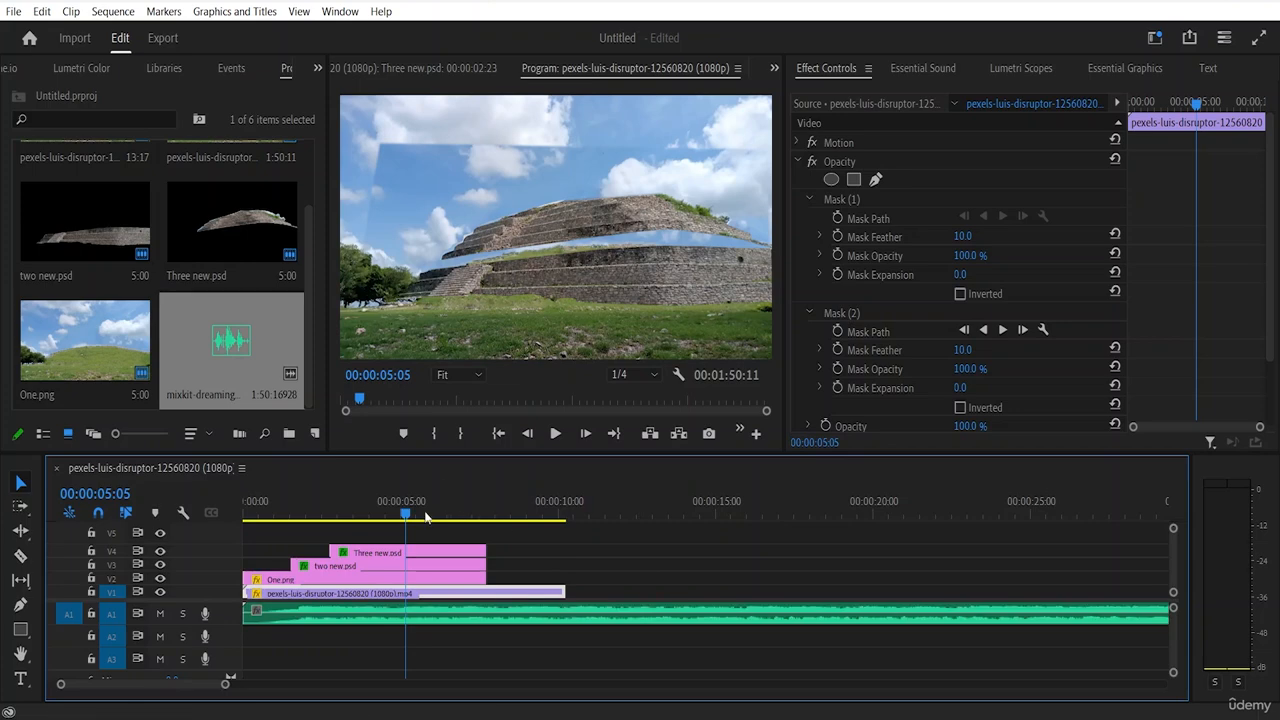
Step: Split the mixkit-dreaming-big-31 music clip at 00:00:10:08, where the video ends, and delete the excess part
{"action": "left_click_drag", "start_coordinate": [426, 517], "coordinate": [570, 545]}
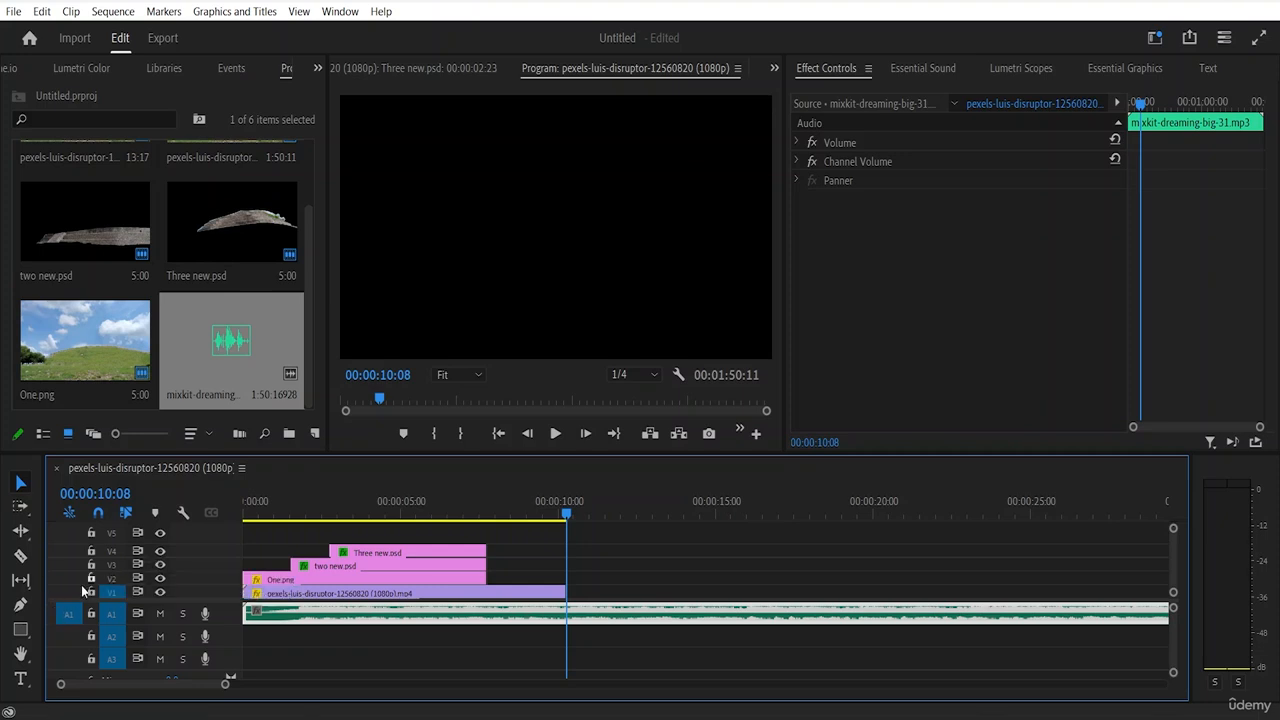
{"action": "left_click", "coordinate": [21, 558]}
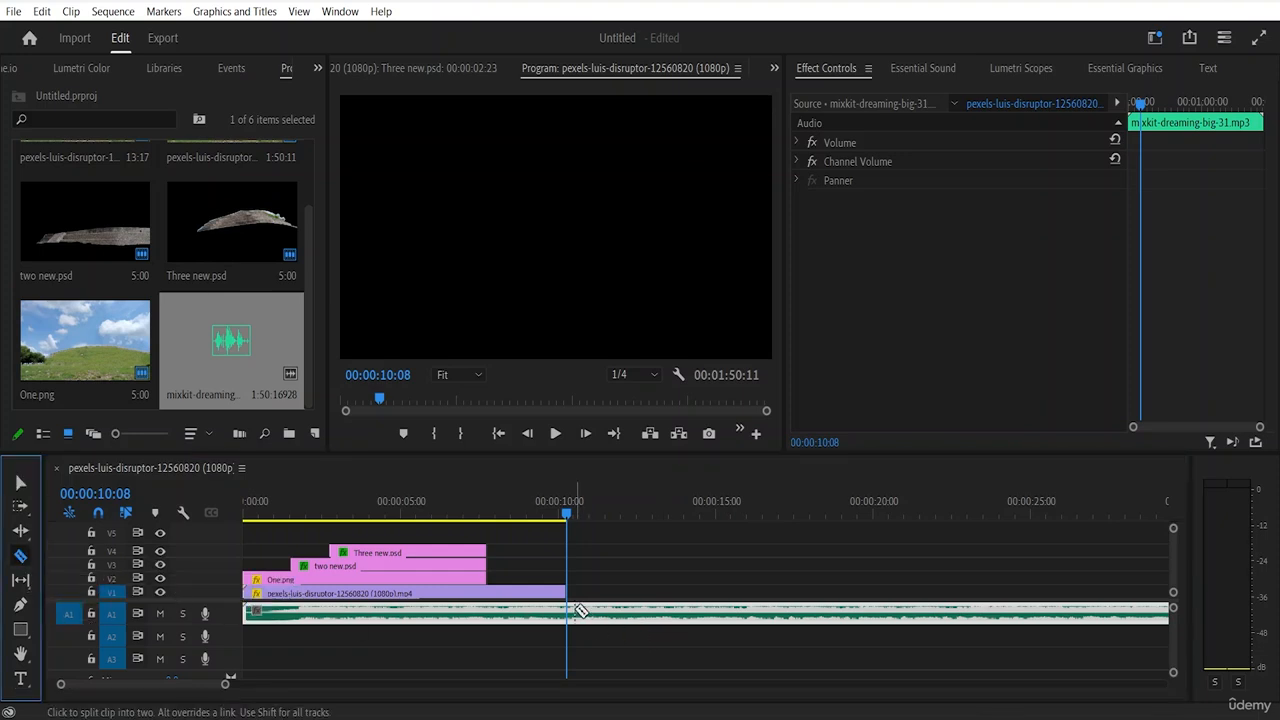
{"action": "left_click", "coordinate": [575, 612]}
{"action": "left_click", "coordinate": [21, 482]}
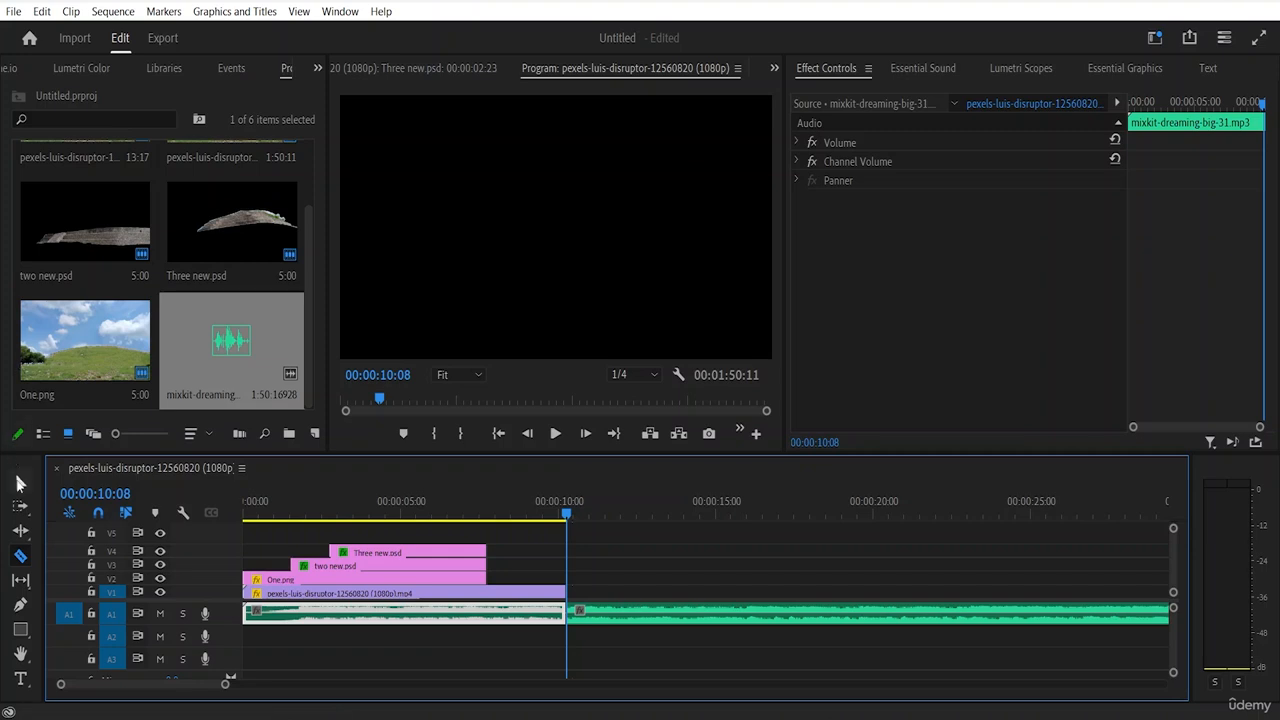
{"action": "left_click", "coordinate": [631, 616]}
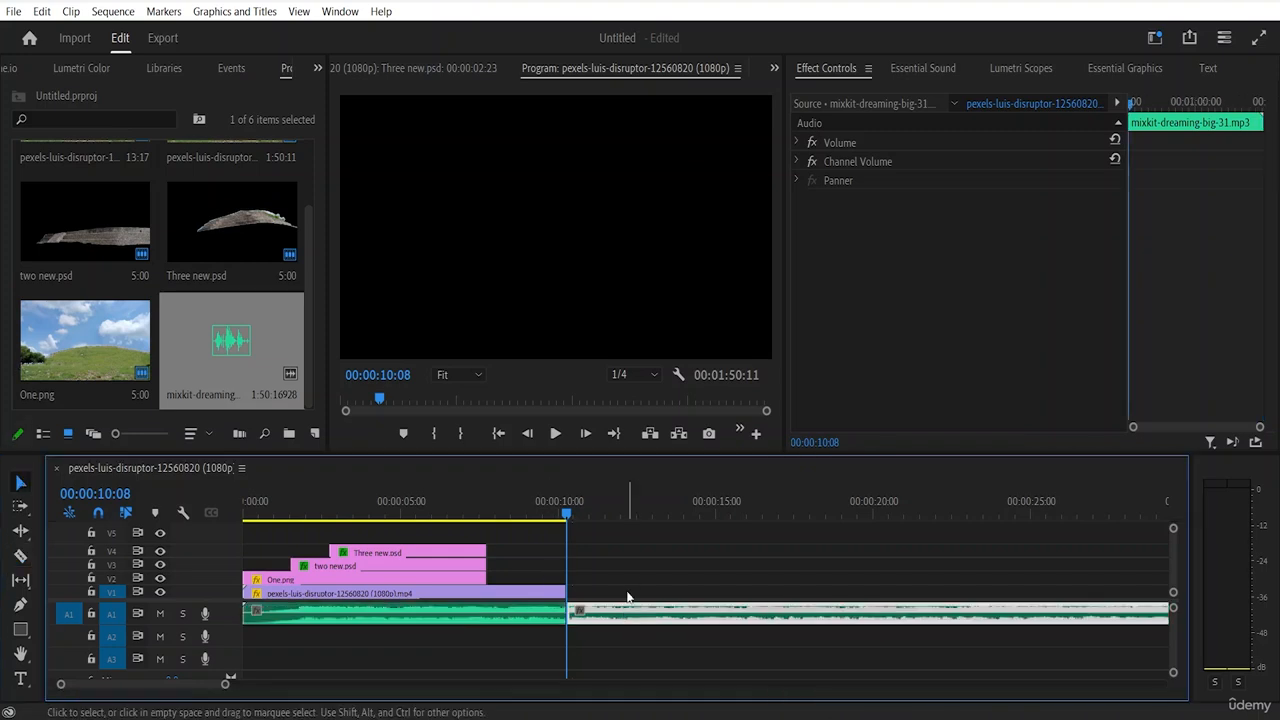
{"action": "key", "text": "Delete"}
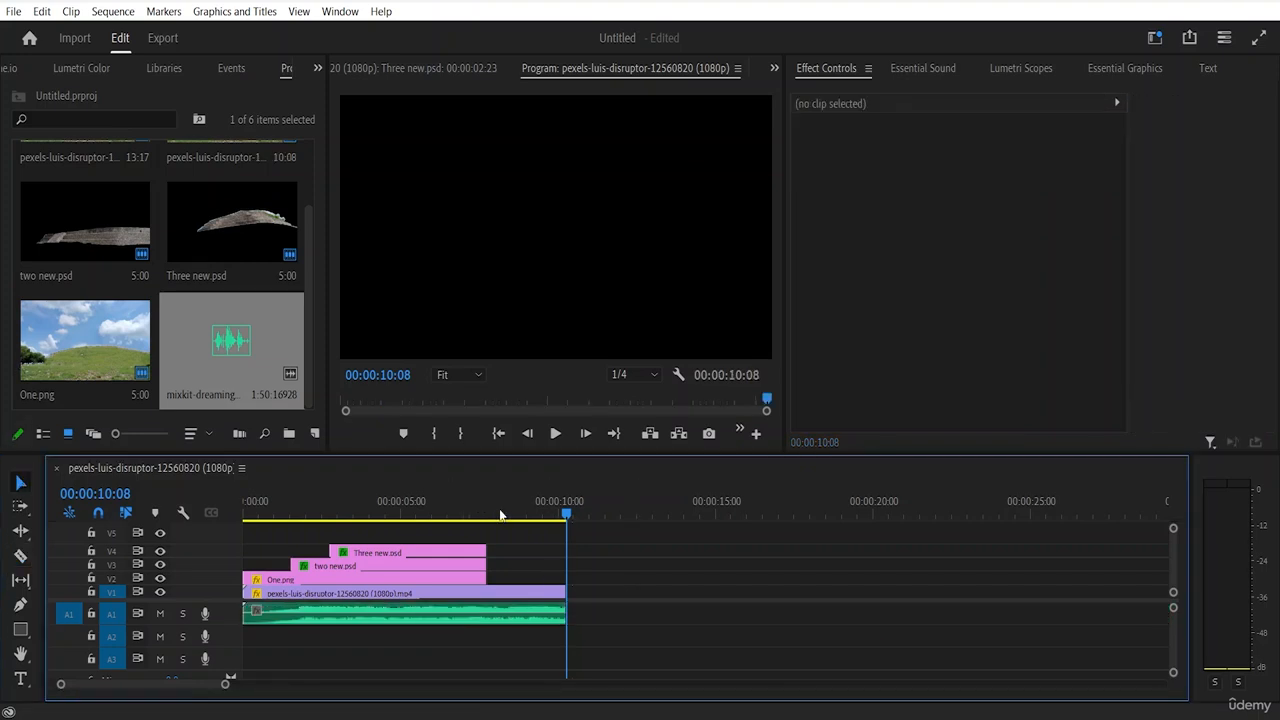
Step: Play the sequence with its music from 00:00:00:00 and stop at 00:00:05:28
{"action": "left_click_drag", "start_coordinate": [566, 512], "coordinate": [411, 512]}
{"action": "key", "text": "Home"}
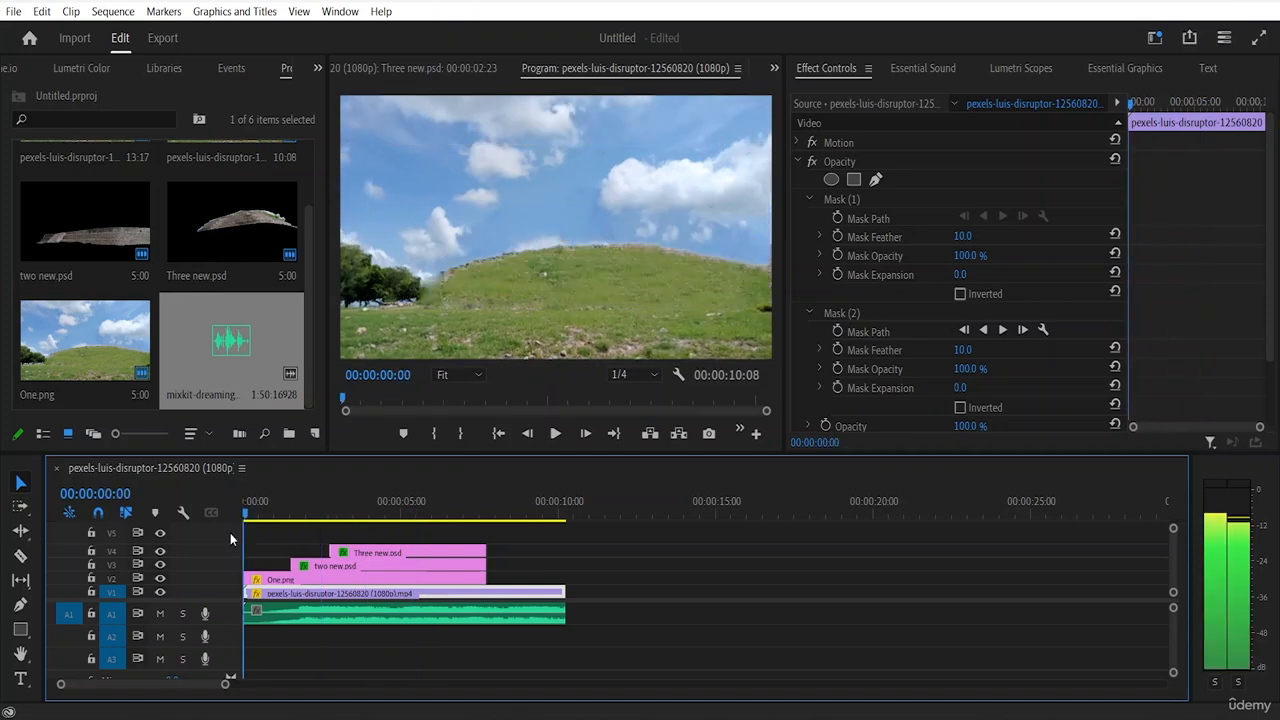
{"action": "key", "text": "space"}
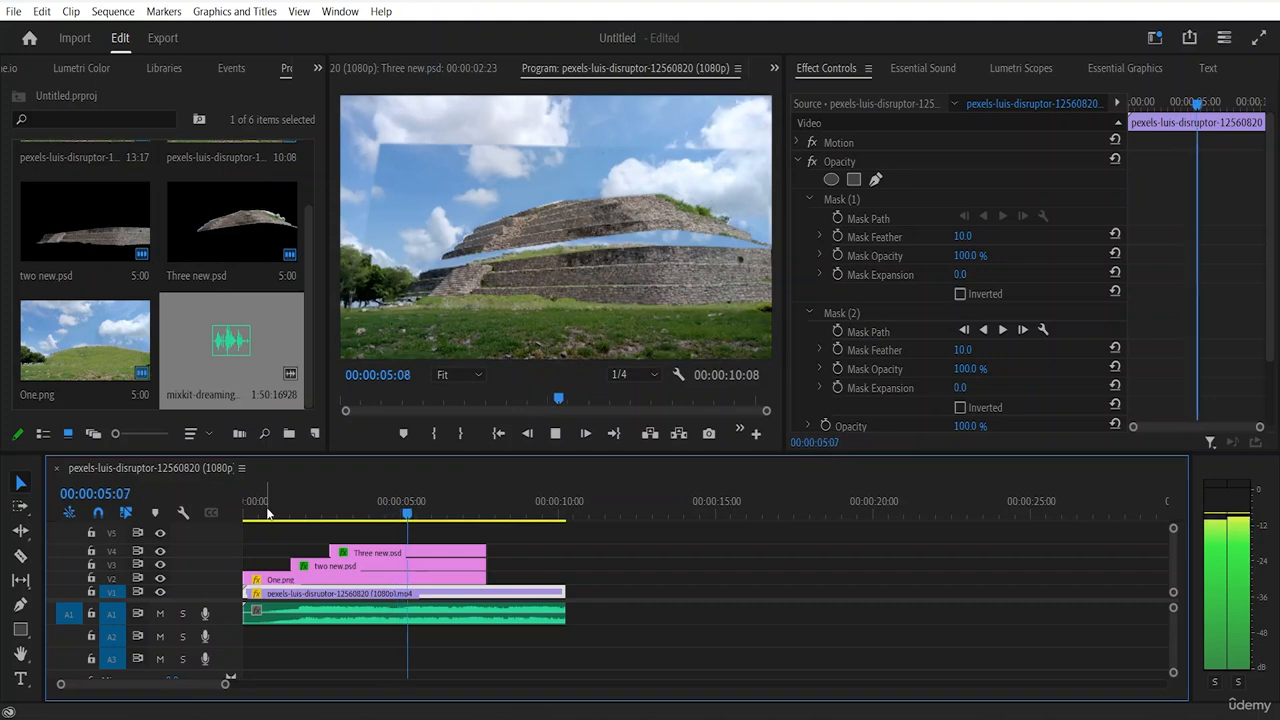
{"action": "key", "text": "space"}
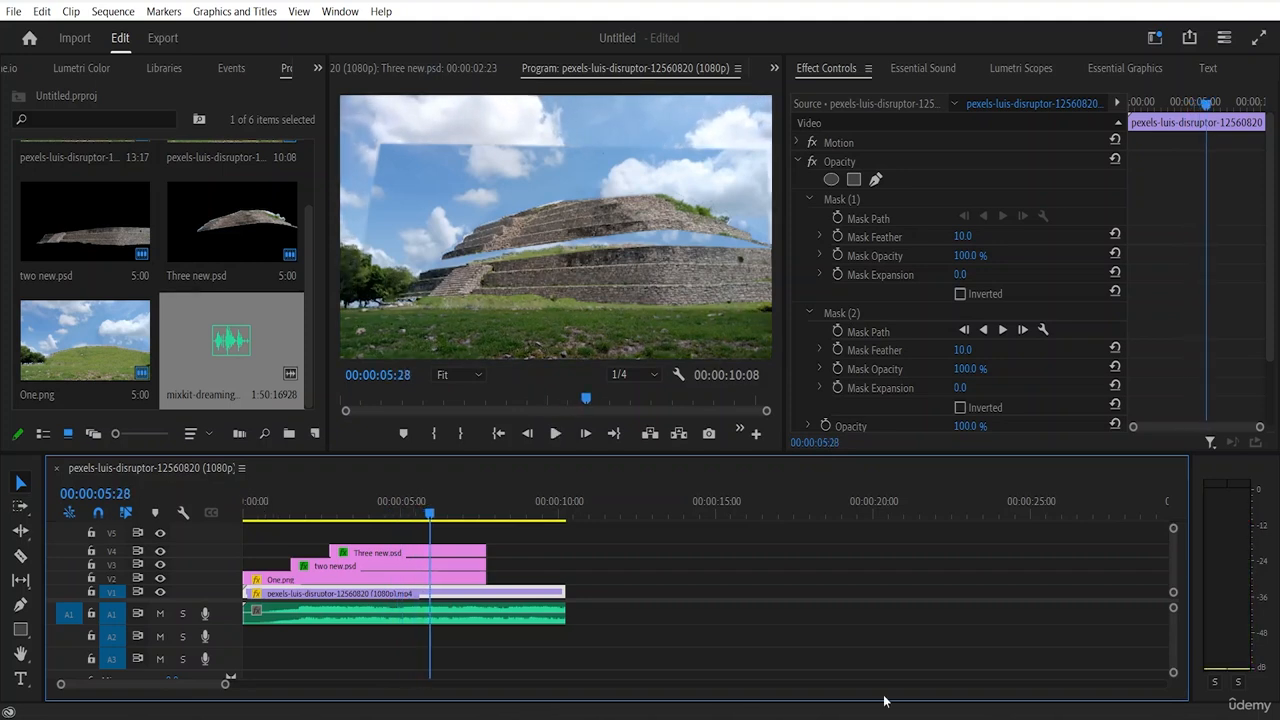